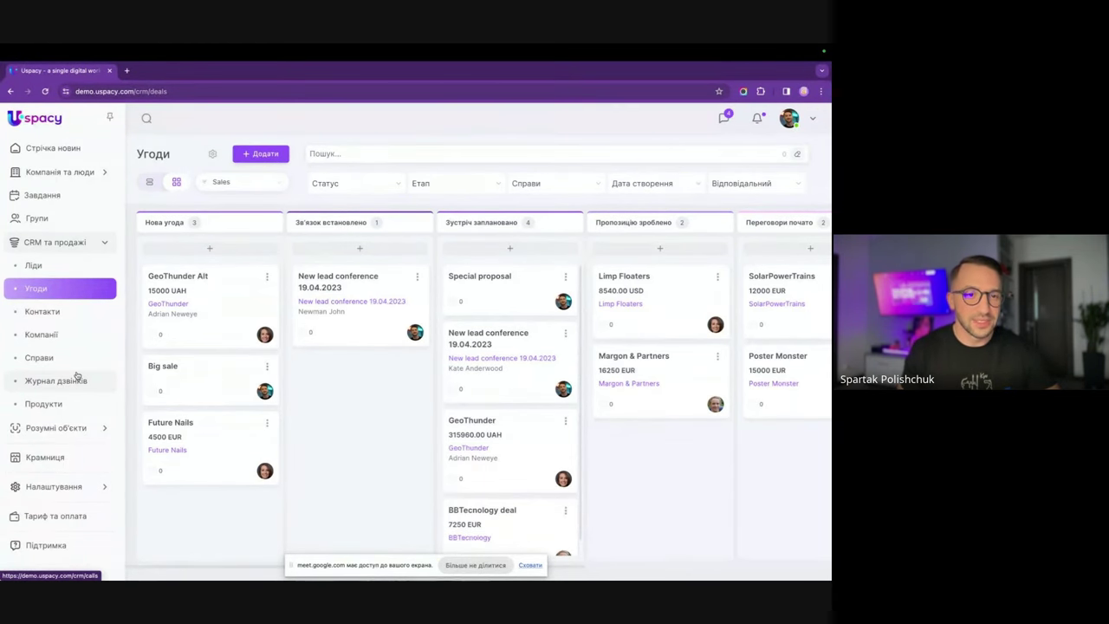
View the call log and the product list in the CRM.
click(77, 378)
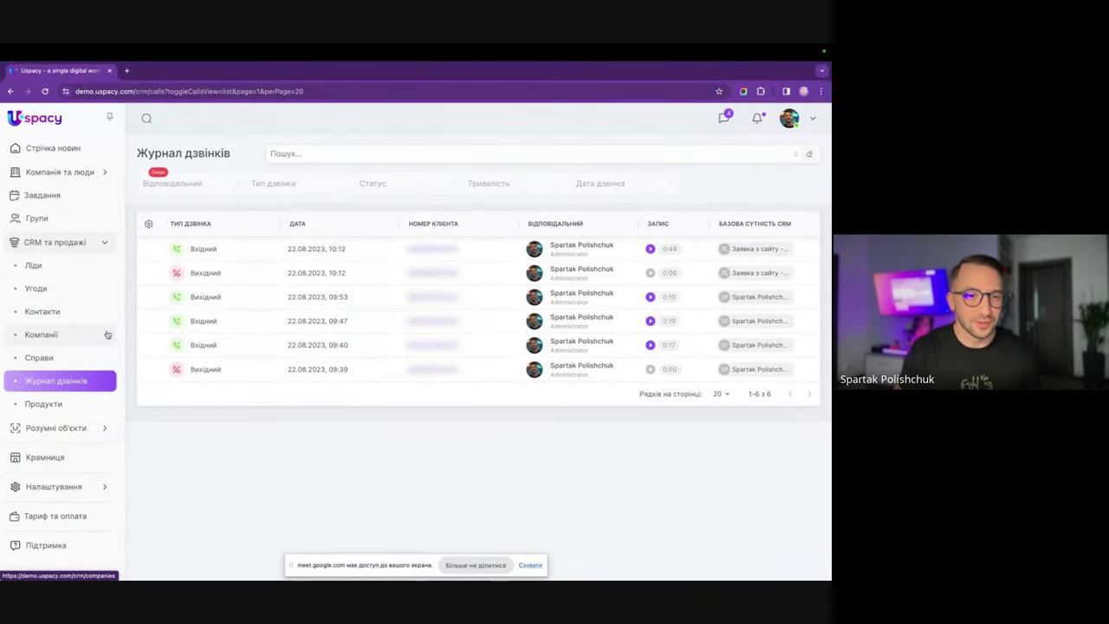
click(66, 405)
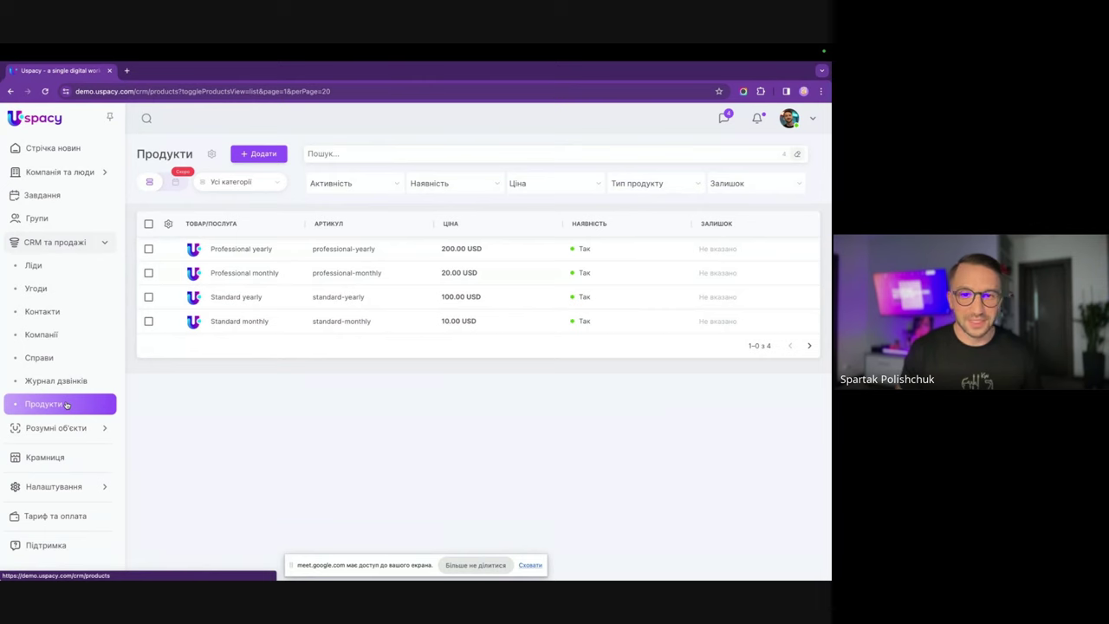
Return to the deals board and open the GeoThunder deal in the meeting-scheduled stage ("Зустріч заплановано").
click(91, 298)
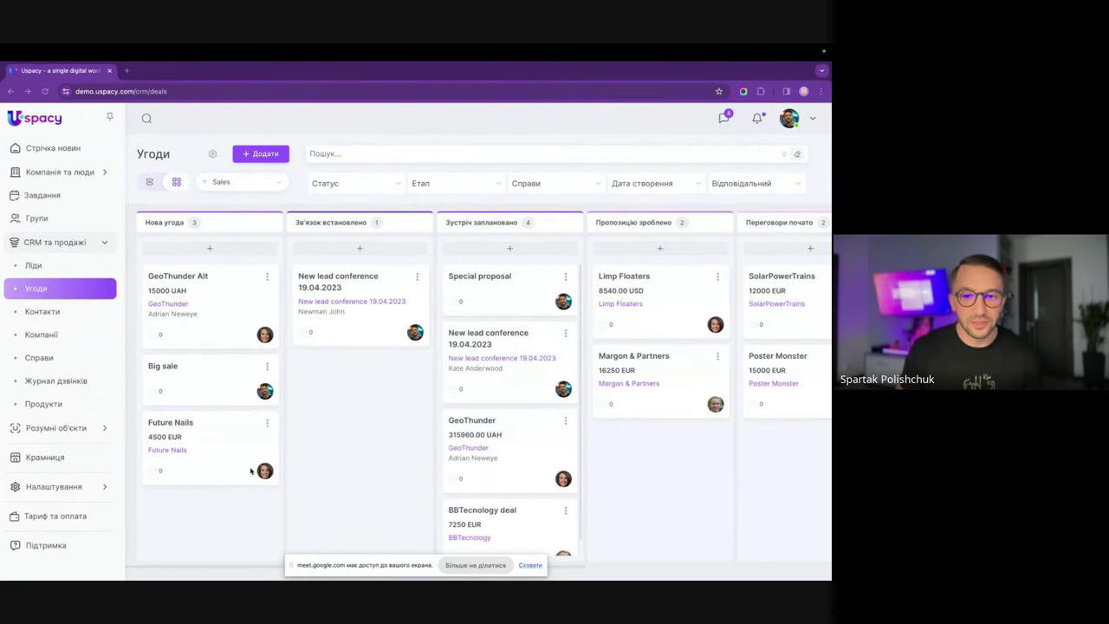
click(456, 422)
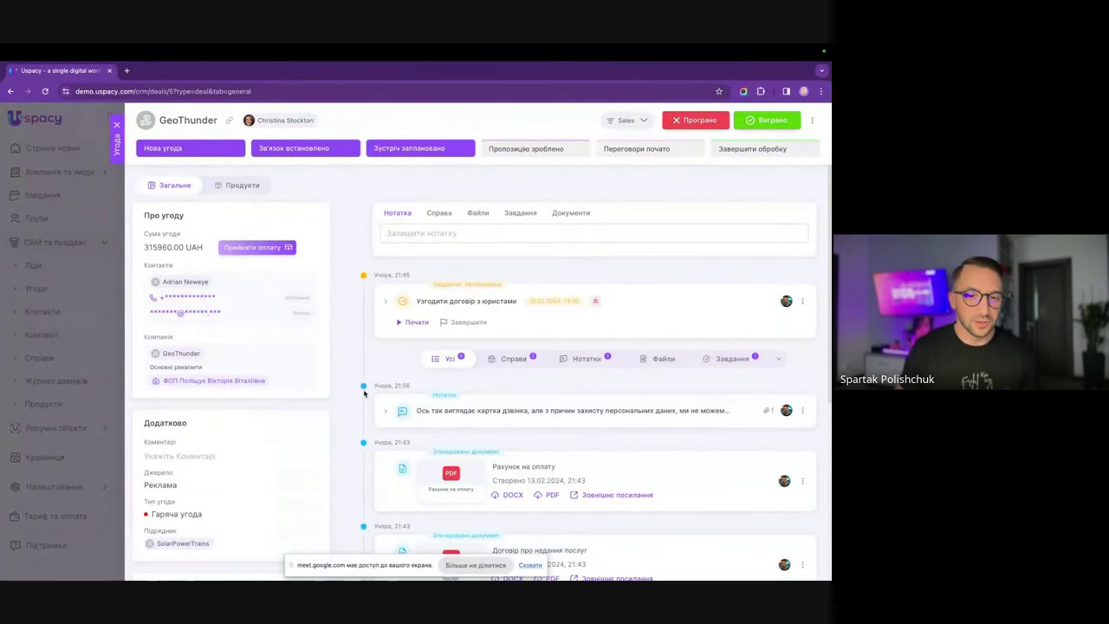
scroll(356, 402, down, 2)
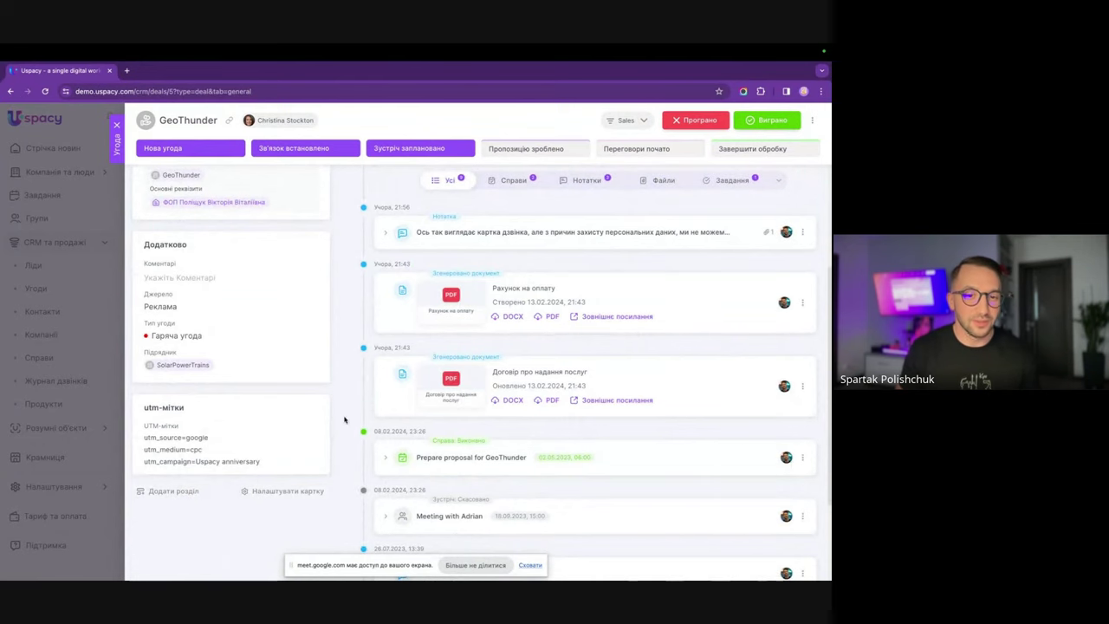
Hide the "Додатково" section in the GeoThunder deal card's layout settings.
click(277, 490)
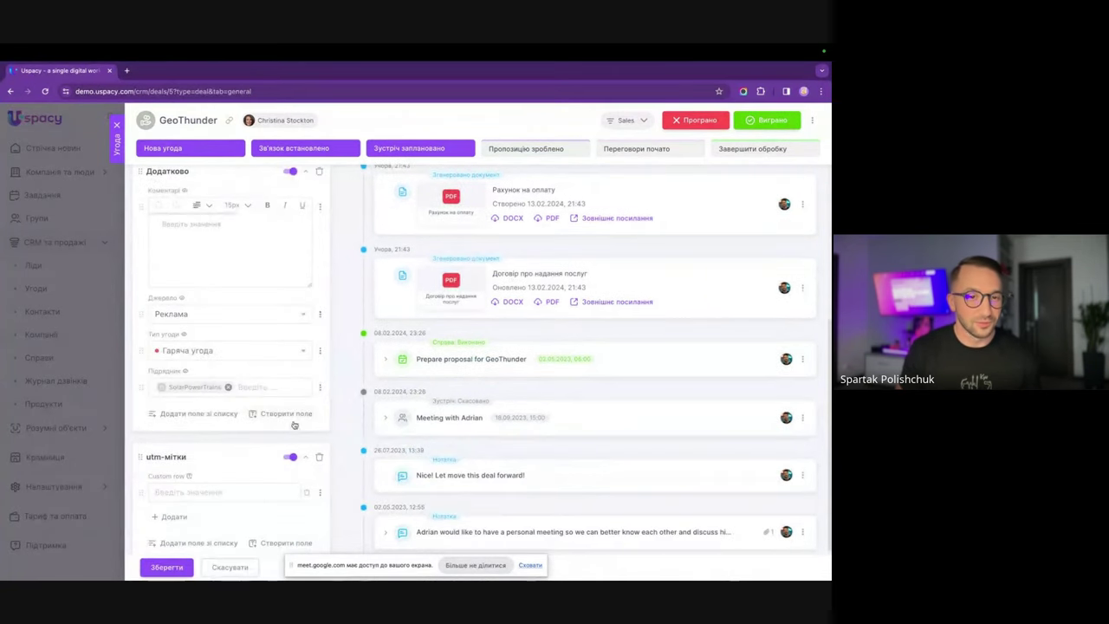
scroll(297, 421, up, 2)
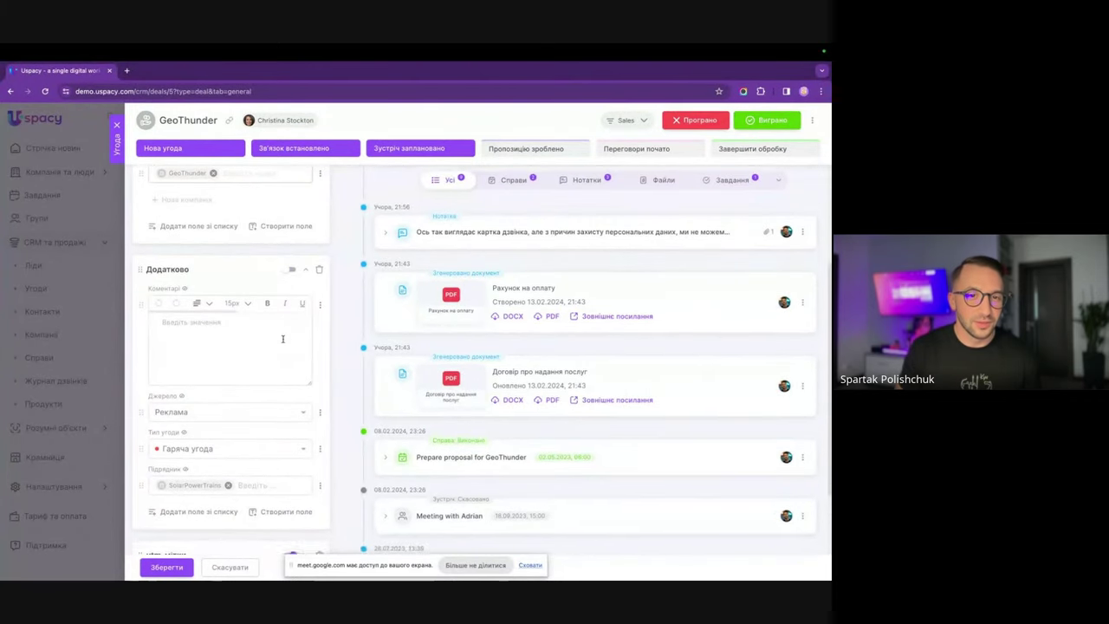
scroll(285, 341, down, 4)
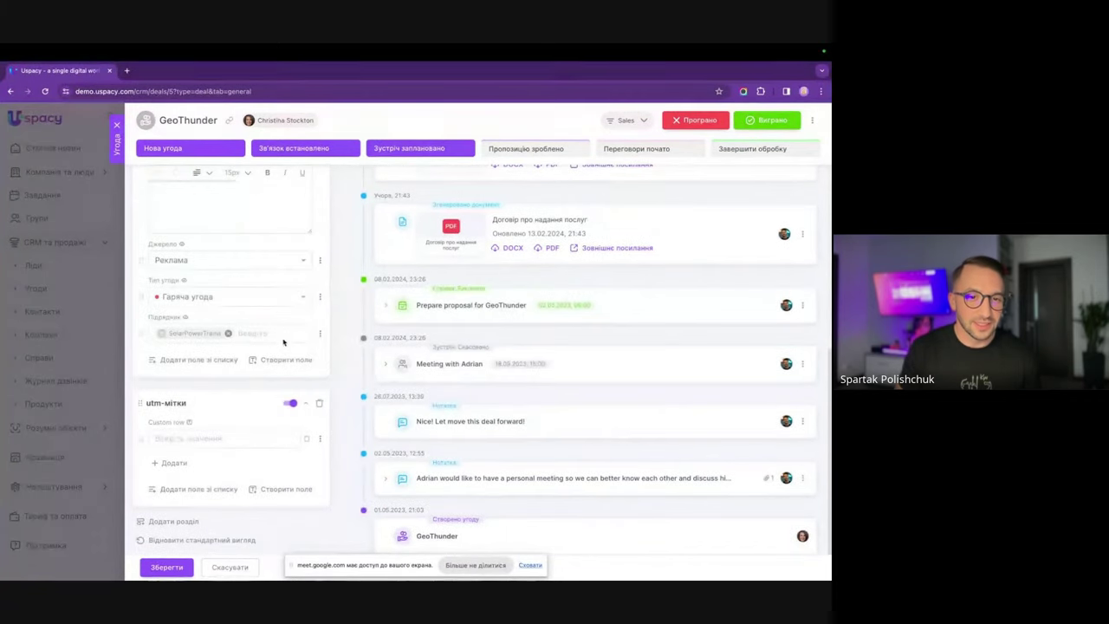
Review which fields can be placed in the "utm-мітки" section without changing them, and save the deal card layout.
click(182, 490)
scroll(307, 347, down, 4)
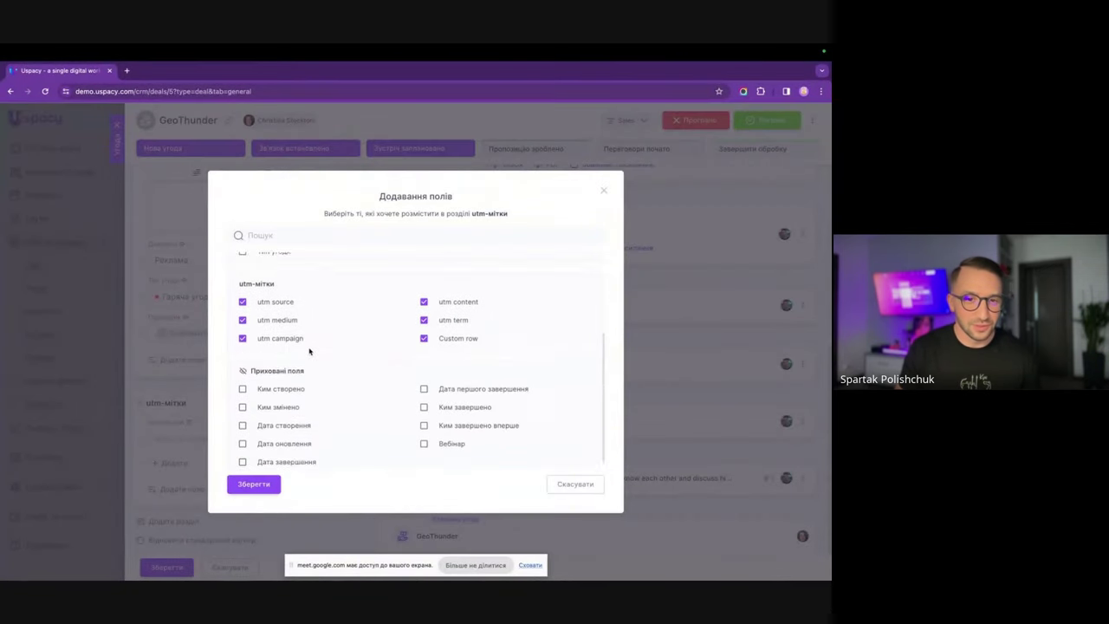
click(601, 191)
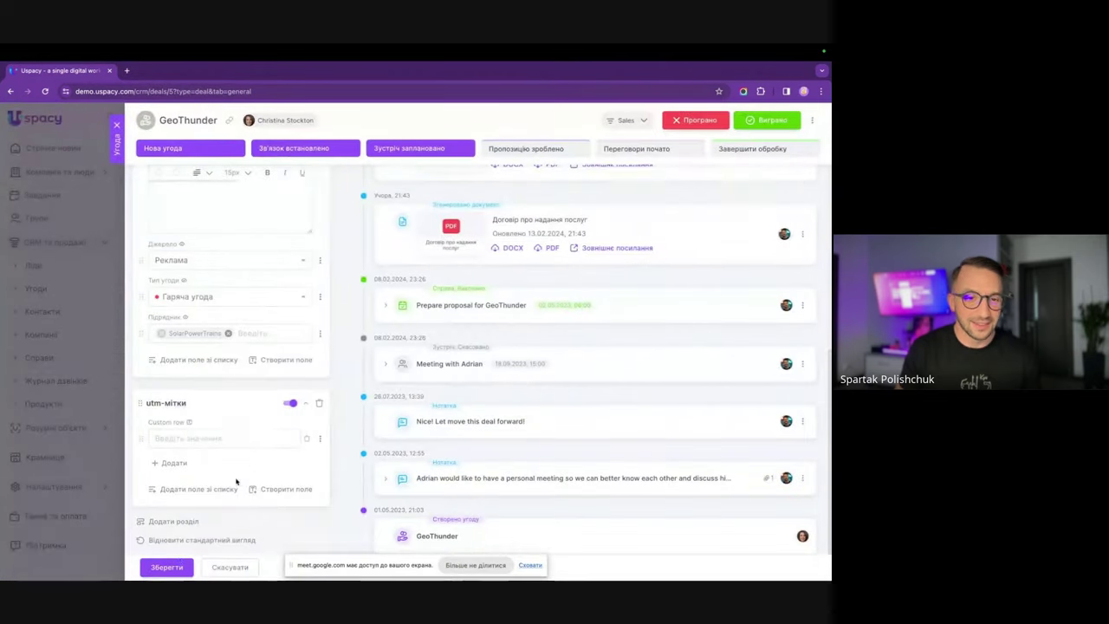
click(167, 568)
scroll(272, 389, up, 4)
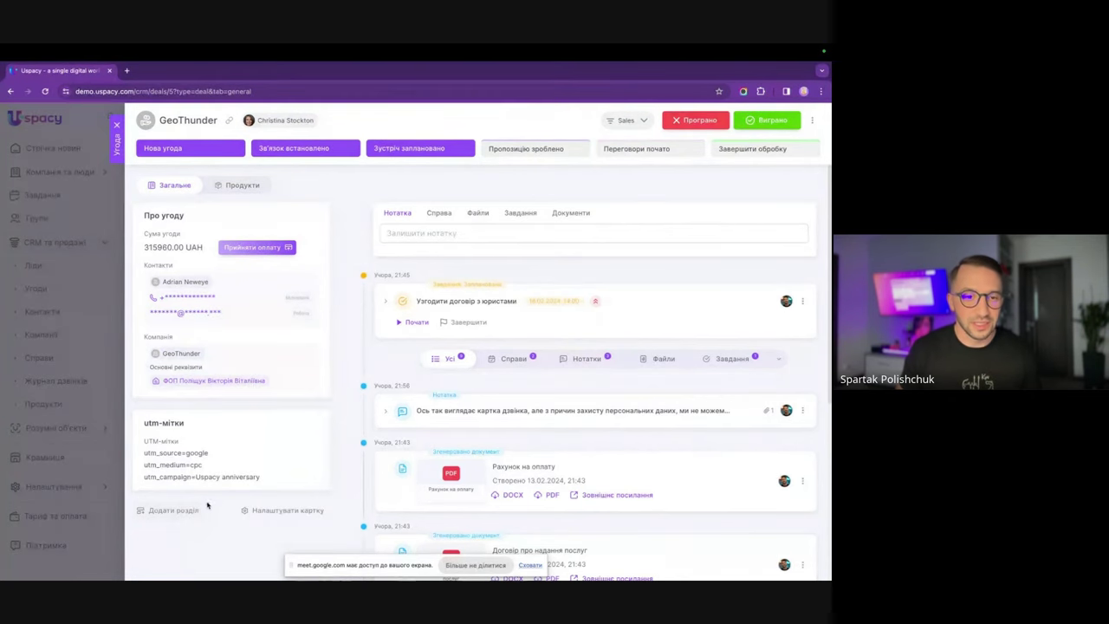
Turn the "Додатково" section back on in the deal card's layout settings and save the layout.
click(280, 511)
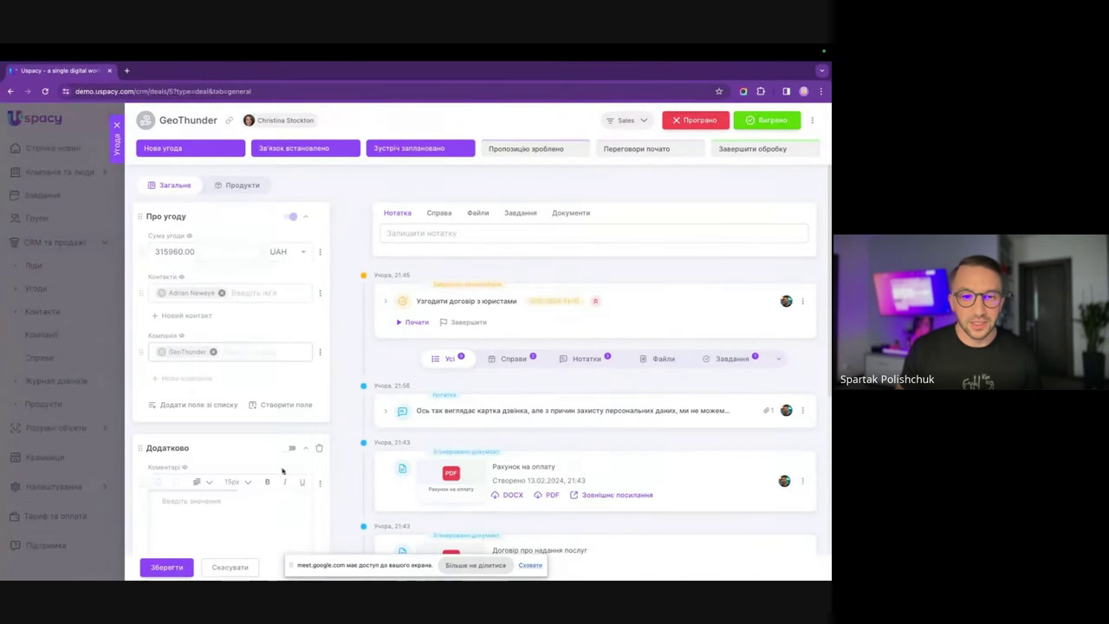
scroll(277, 447, down, 2)
click(291, 336)
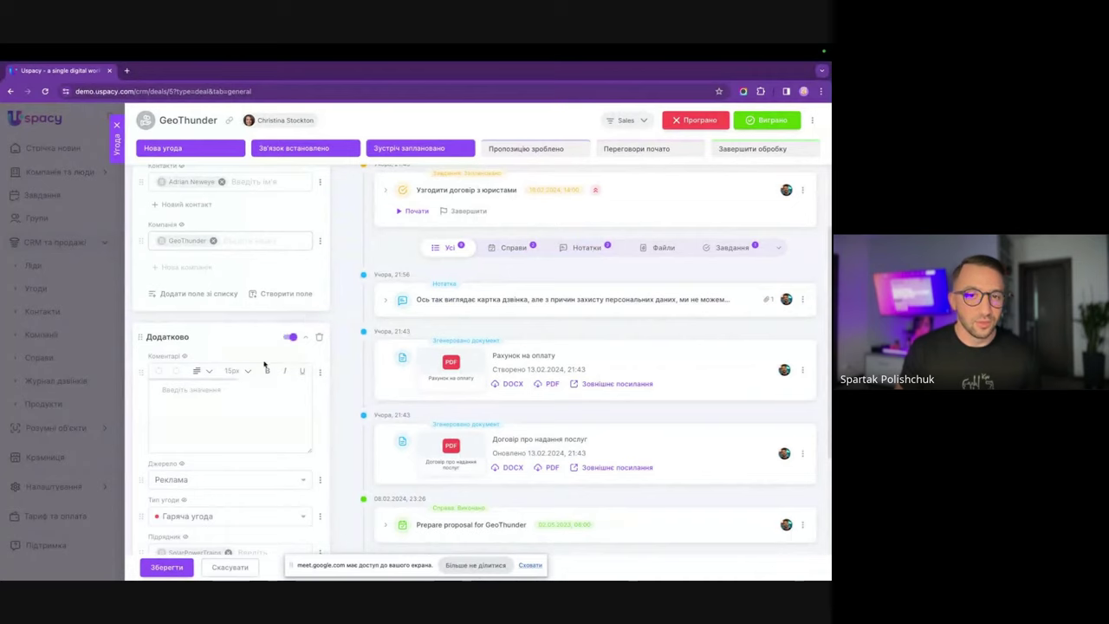
scroll(273, 367, down, 3)
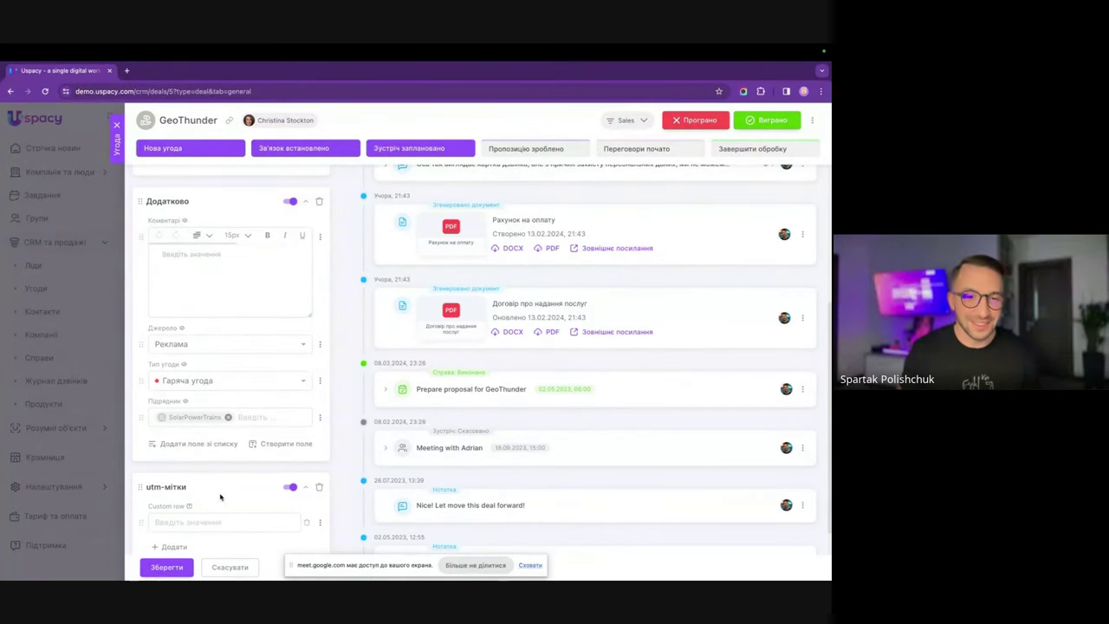
scroll(216, 502, down, 1)
scroll(246, 505, up, 5)
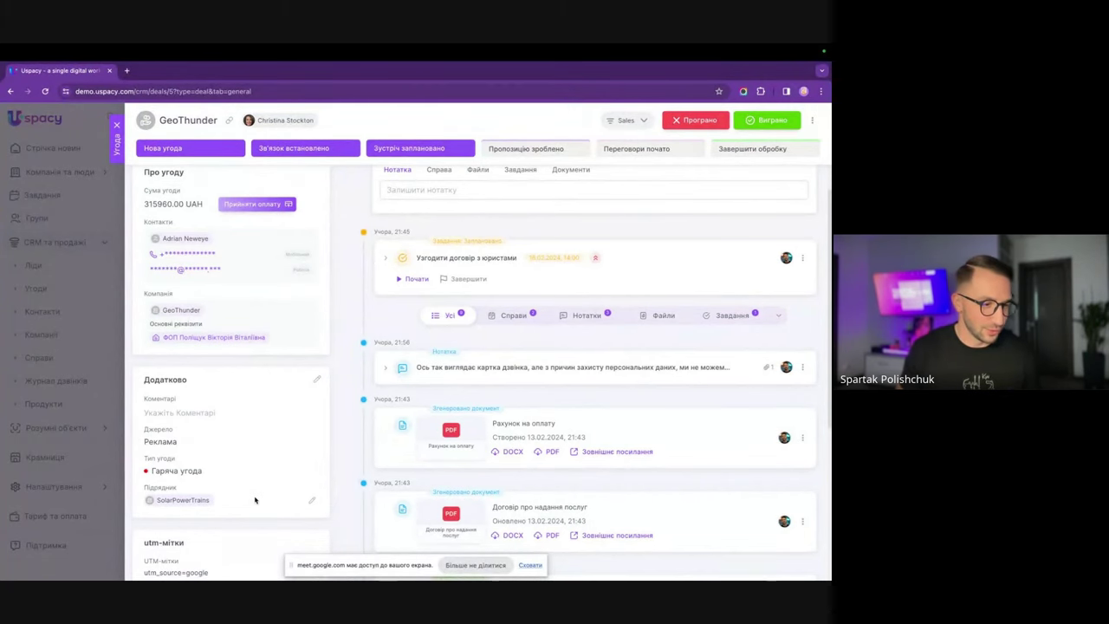
scroll(255, 499, up, 1)
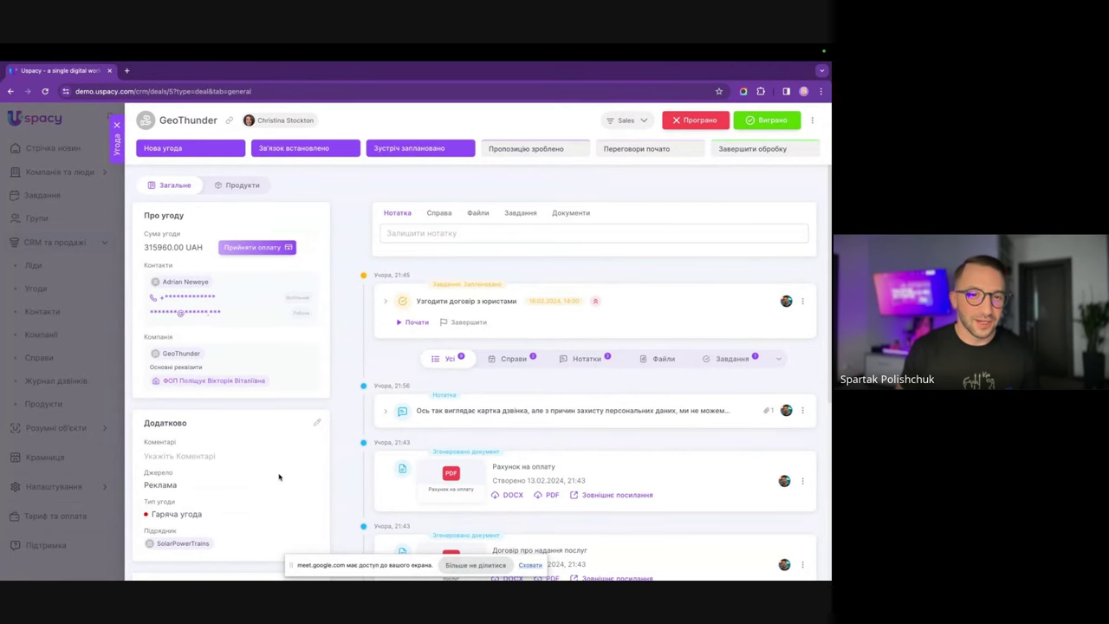
Open the GeoThunder company from the deal, view its related deals, and return to the GeoThunder deal.
click(184, 354)
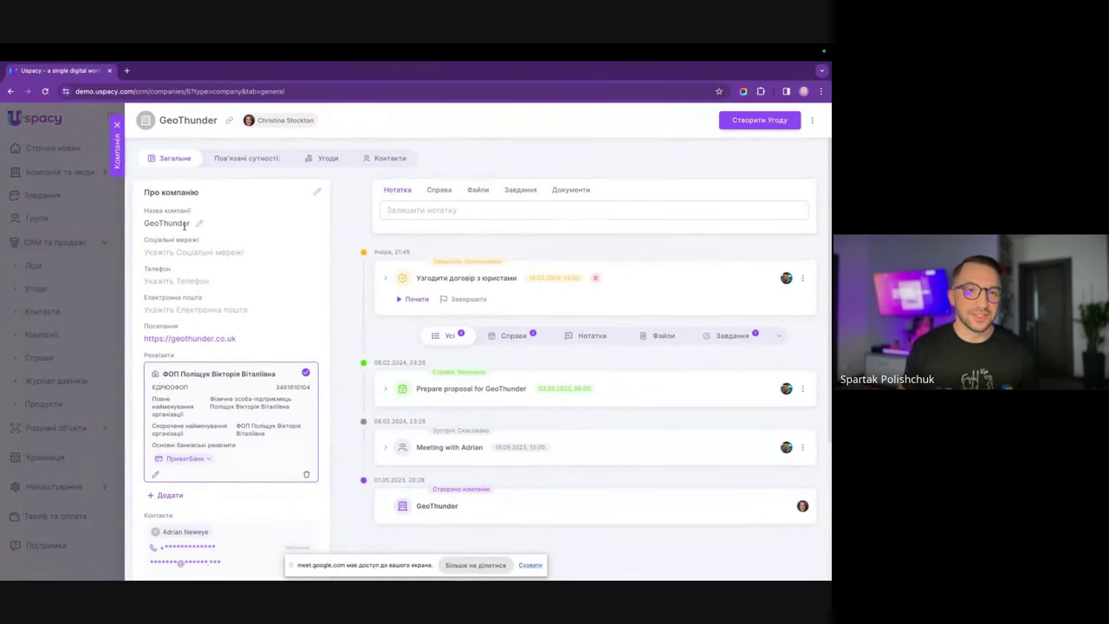
click(326, 160)
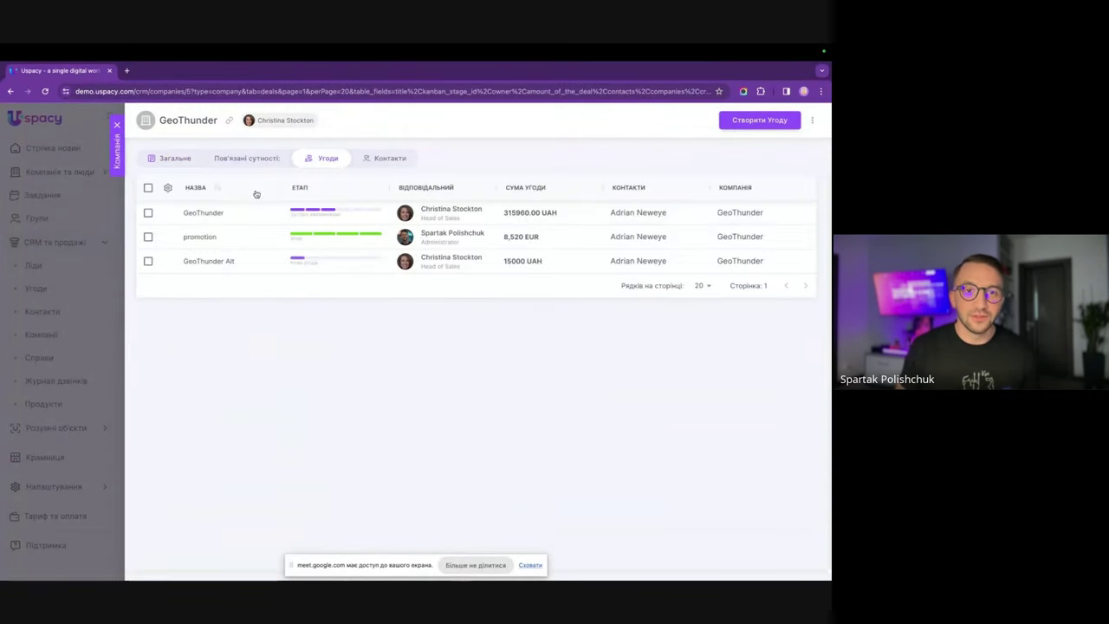
click(204, 213)
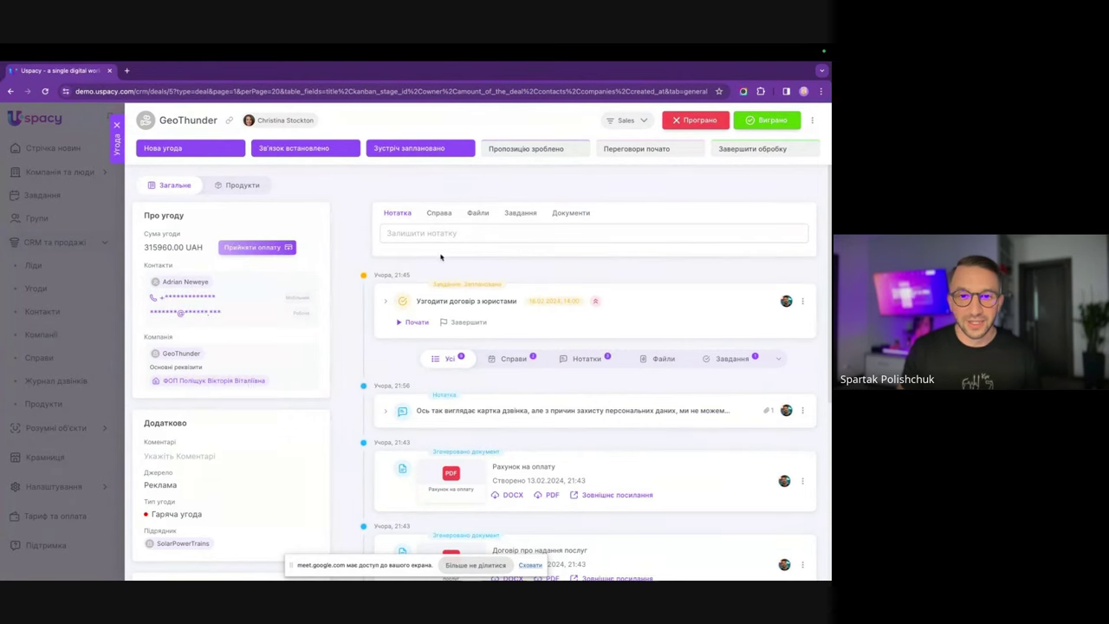
Generate a new document for the deal from the "Рахунок на оплату" template, review the invoice and close it.
click(569, 214)
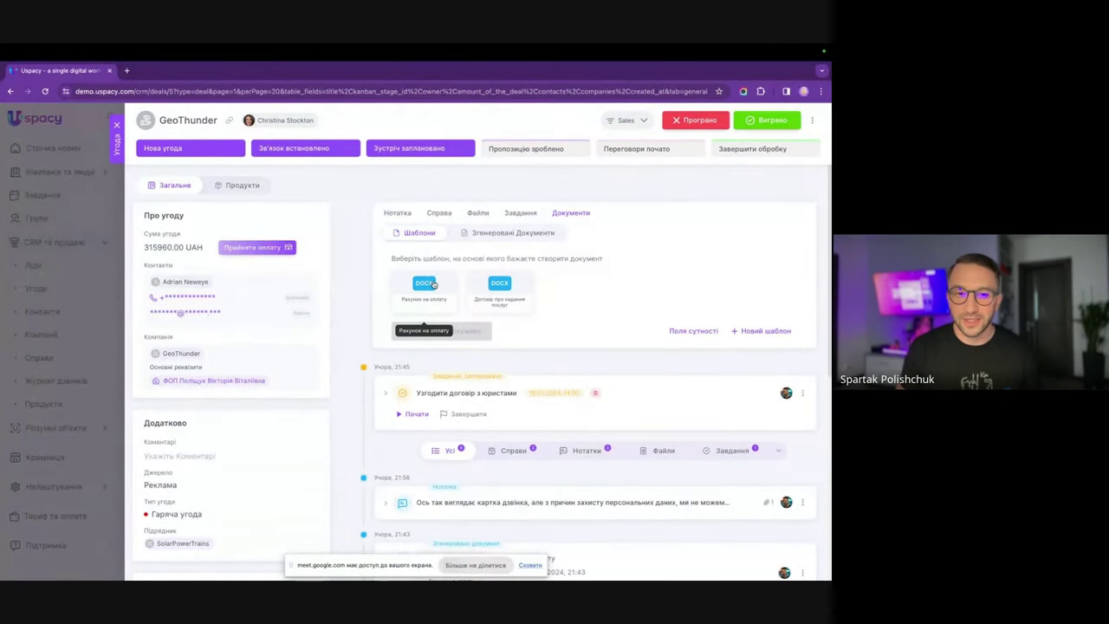
click(434, 285)
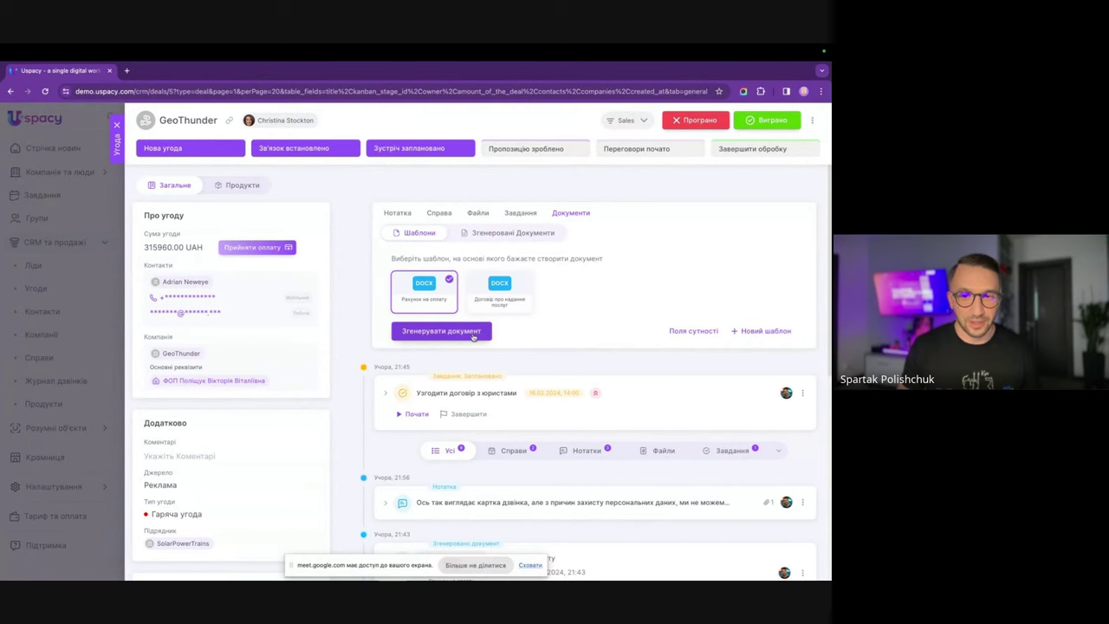
click(473, 334)
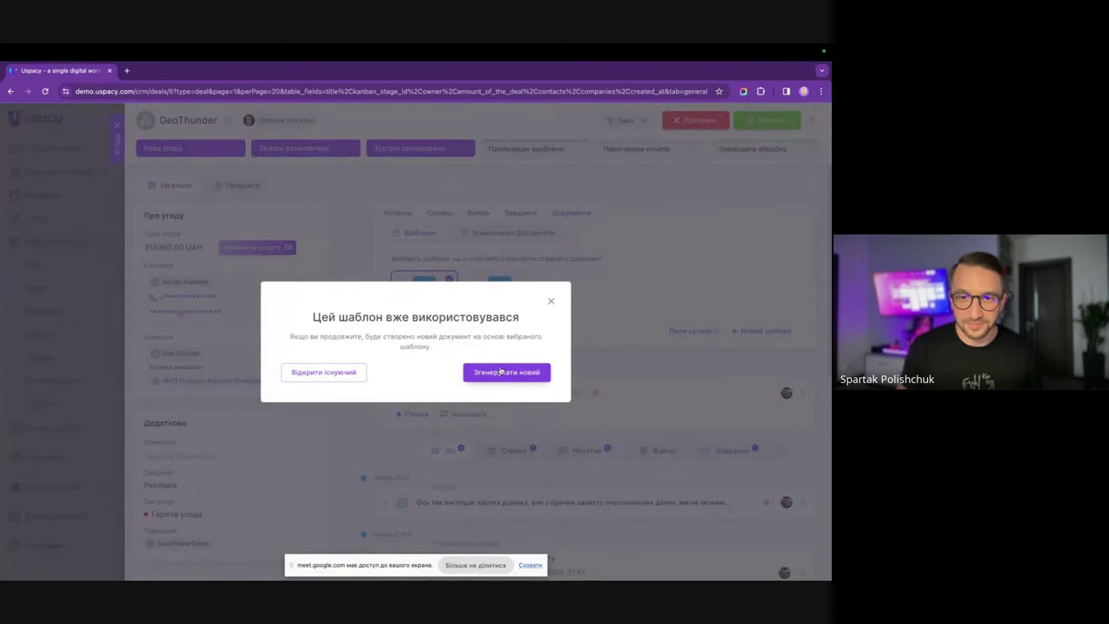
click(499, 373)
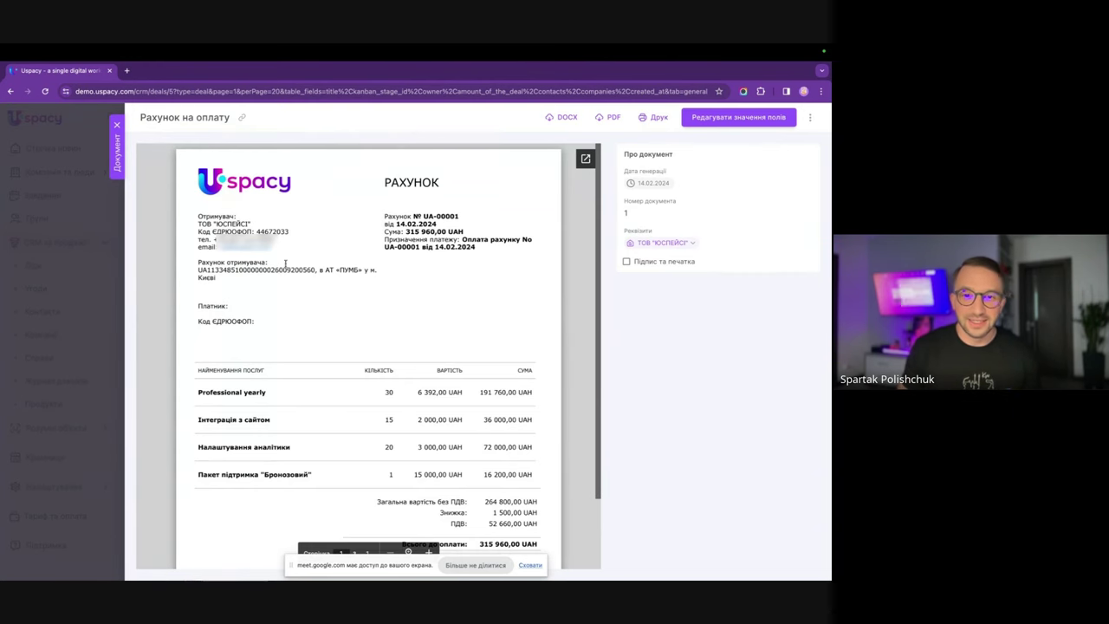
scroll(459, 307, down, 1)
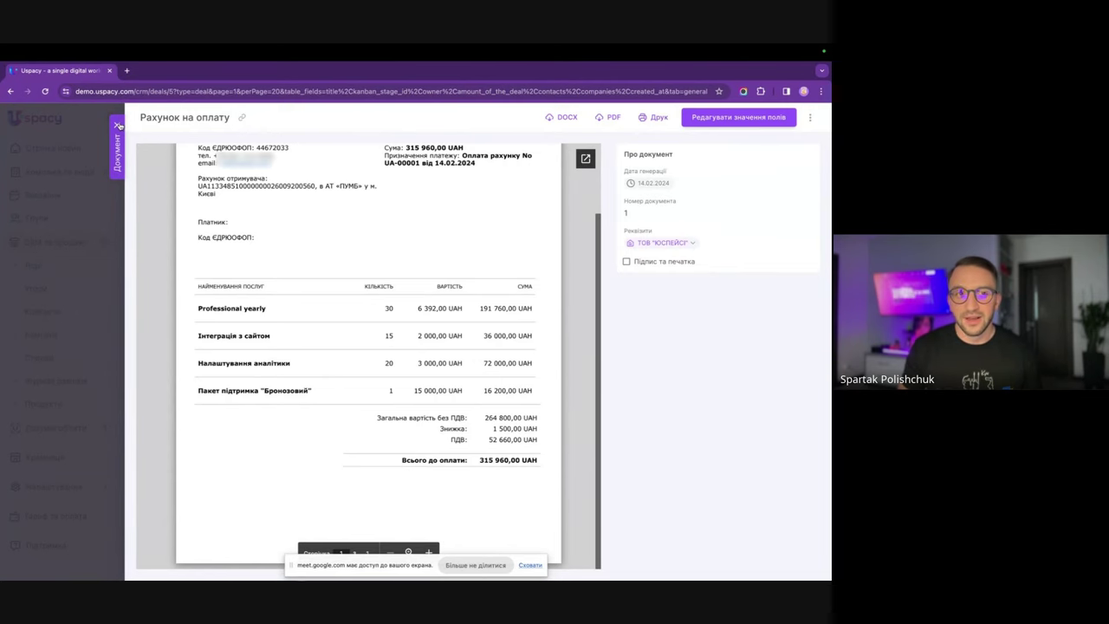
click(117, 126)
Open the "Договір про надання послуг" document from the deal's timeline, examine its clauses through the signature and stamp section, and close it.
scroll(448, 500, down, 3)
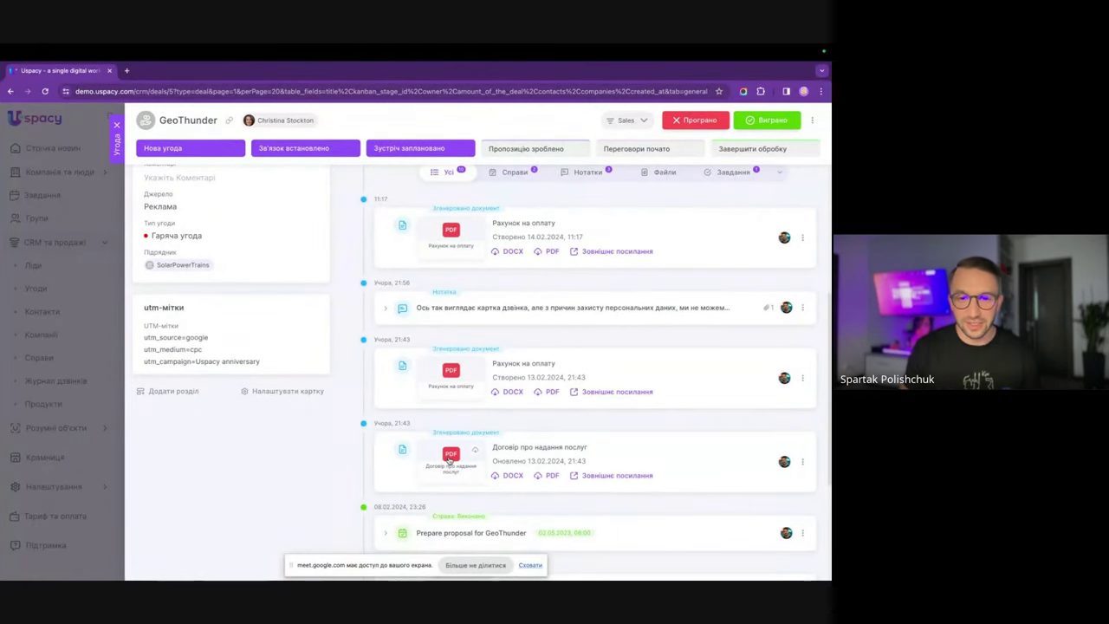
click(449, 459)
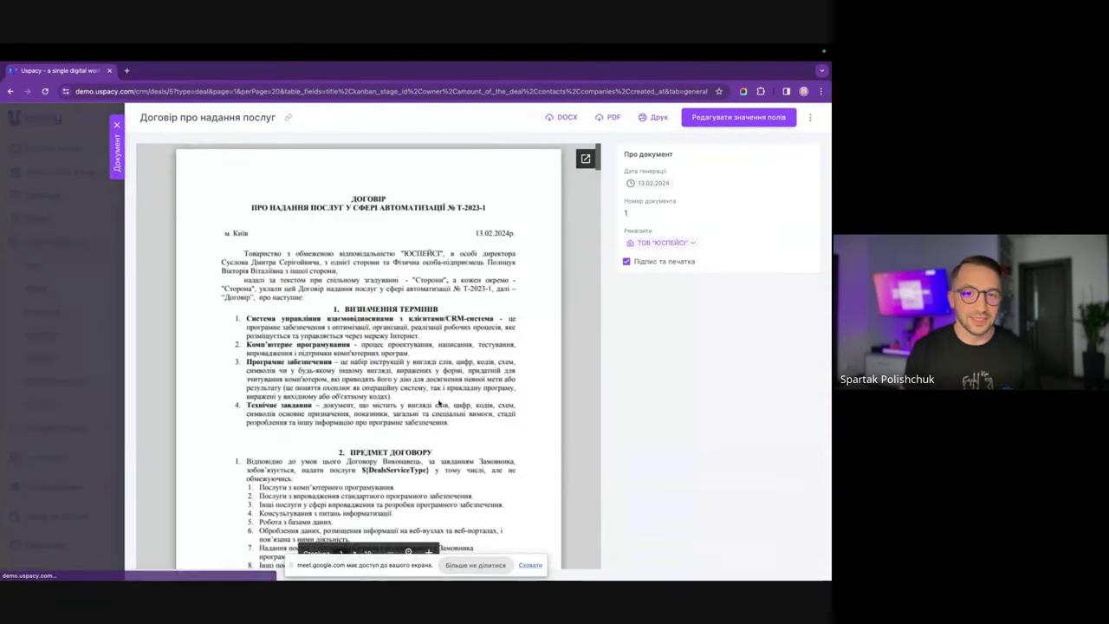
scroll(422, 302, down, 6)
scroll(422, 301, down, 6)
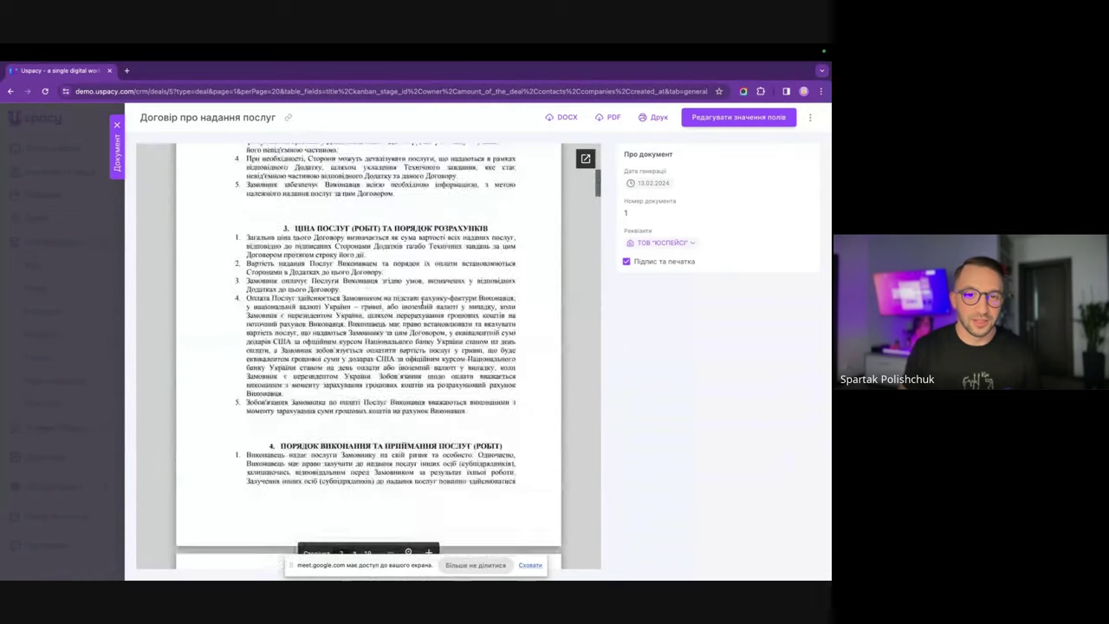
scroll(422, 301, down, 3)
scroll(422, 301, down, 10)
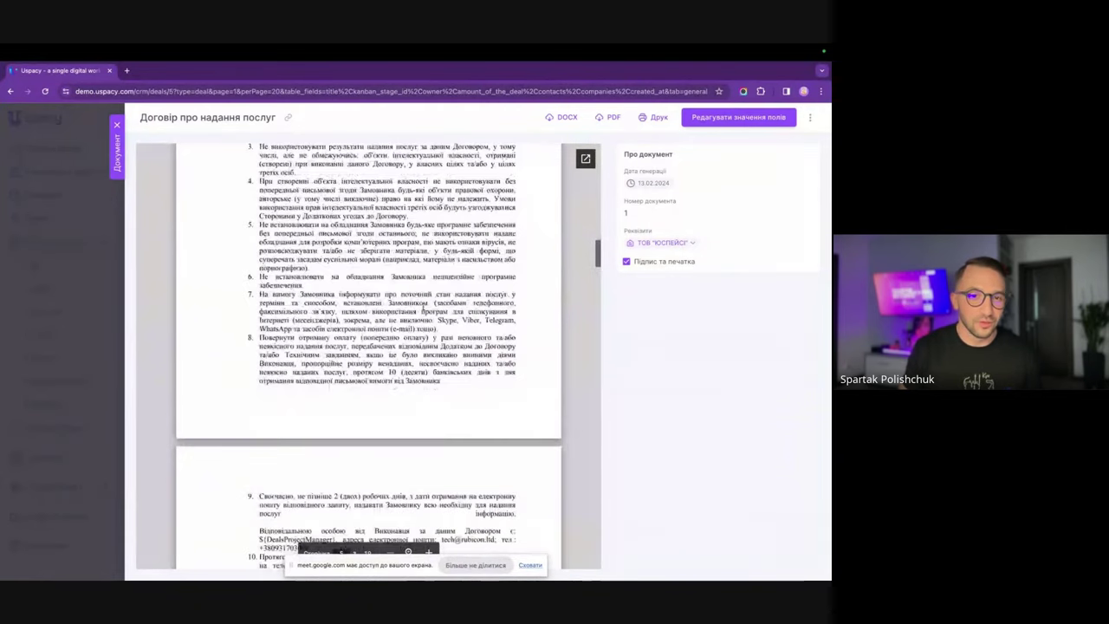
scroll(421, 301, down, 10)
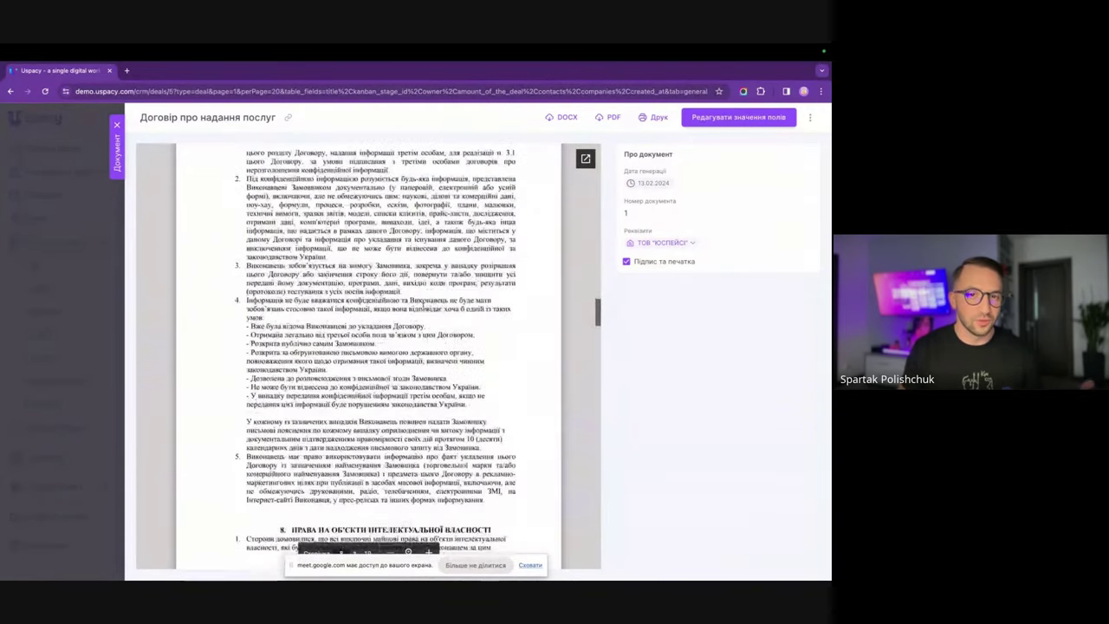
scroll(421, 303, down, 5)
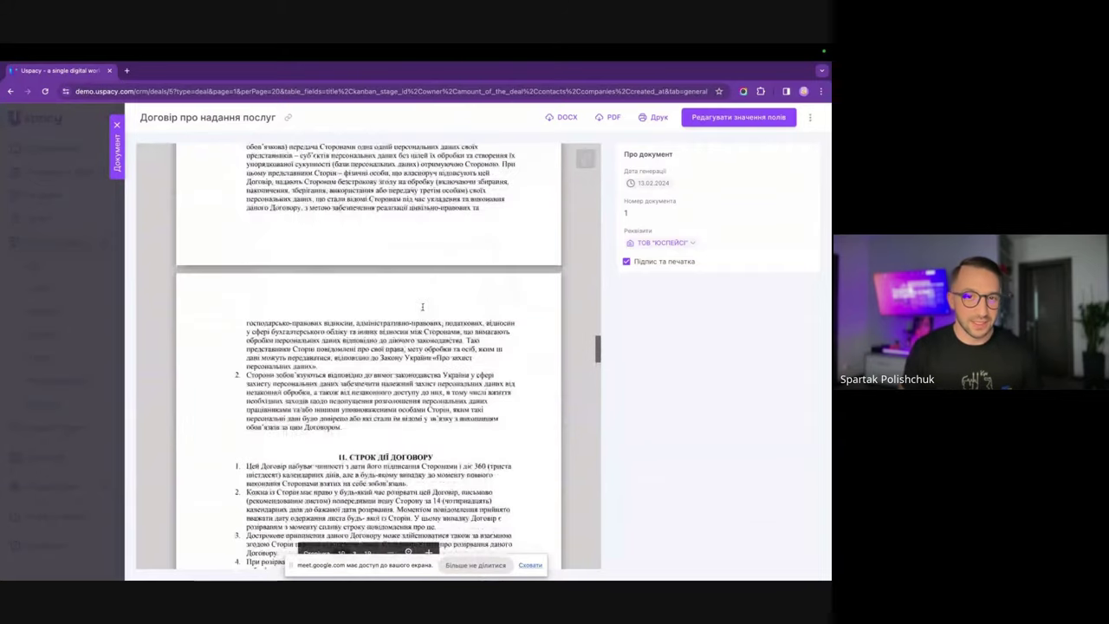
scroll(422, 309, down, 6)
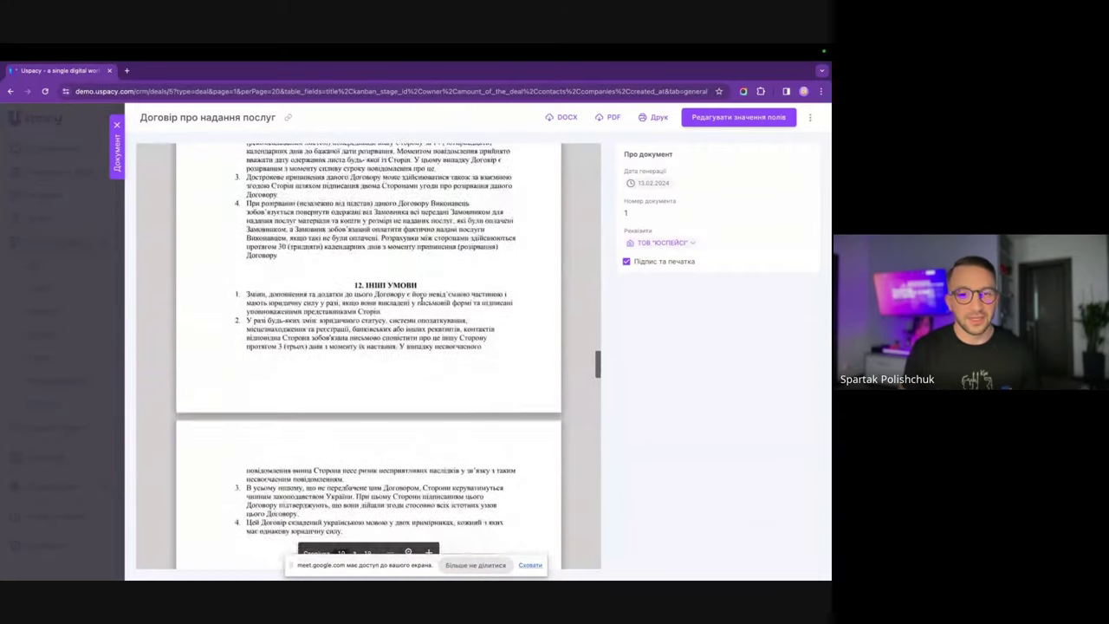
scroll(422, 300, down, 3)
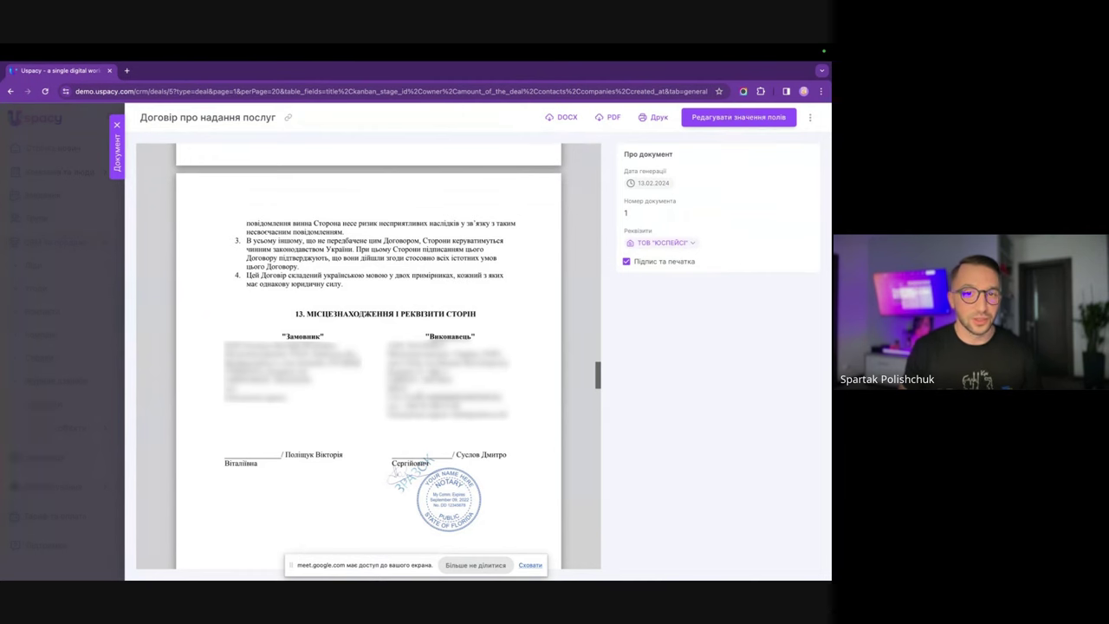
scroll(368, 337, down, 1)
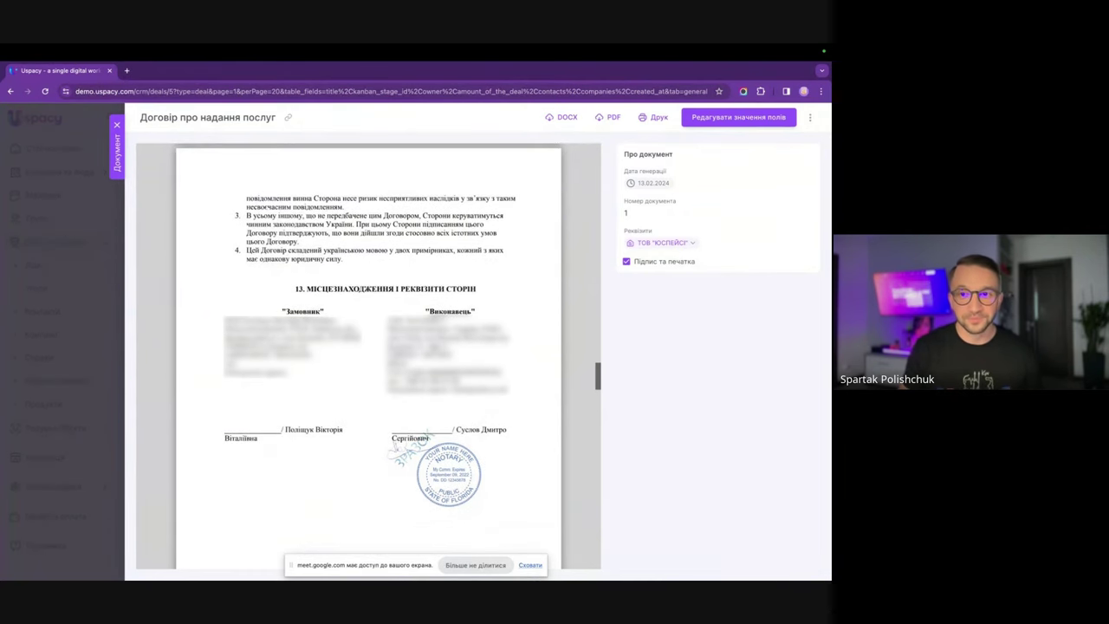
scroll(412, 348, up, 3)
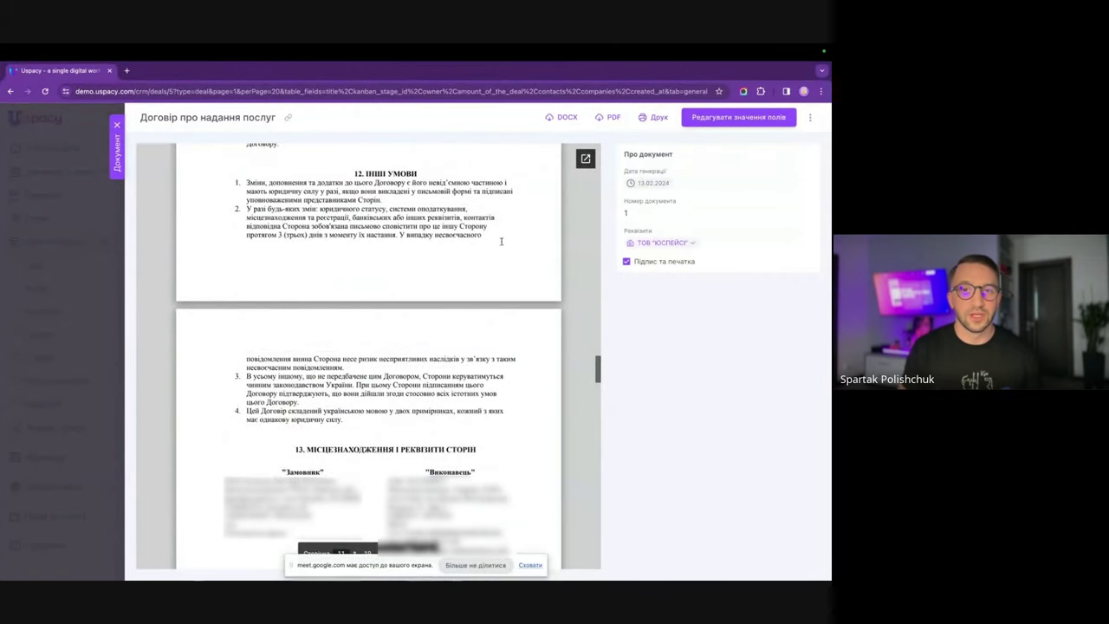
click(117, 126)
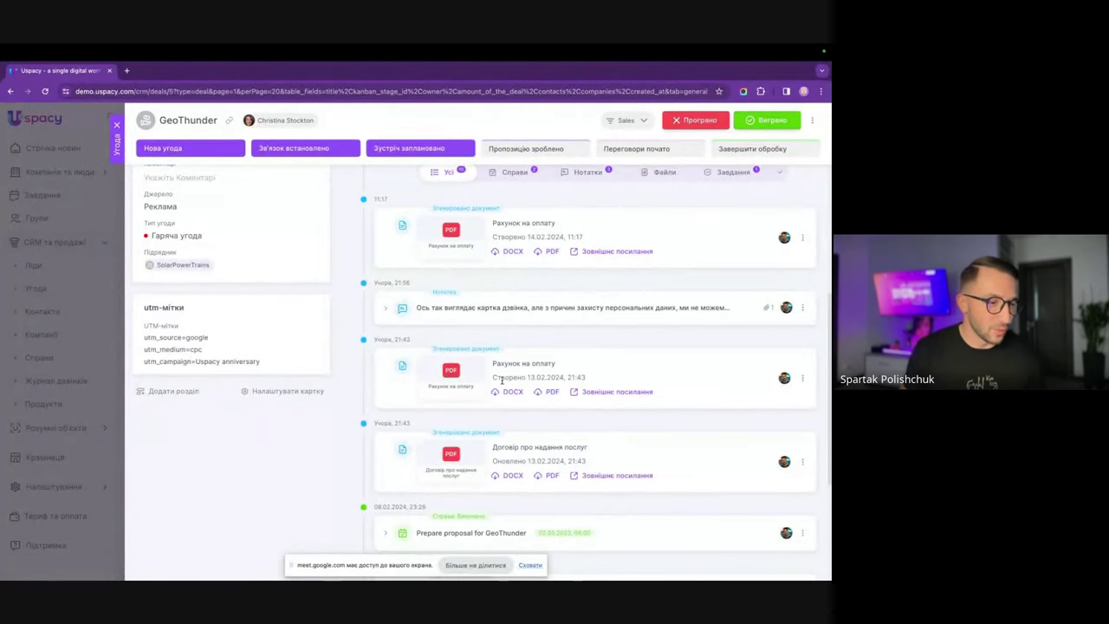
Switch the GeoThunder deal's entry area to notes, expand the "Узгодити договір з юристами" task and open its full card.
scroll(501, 379, up, 3)
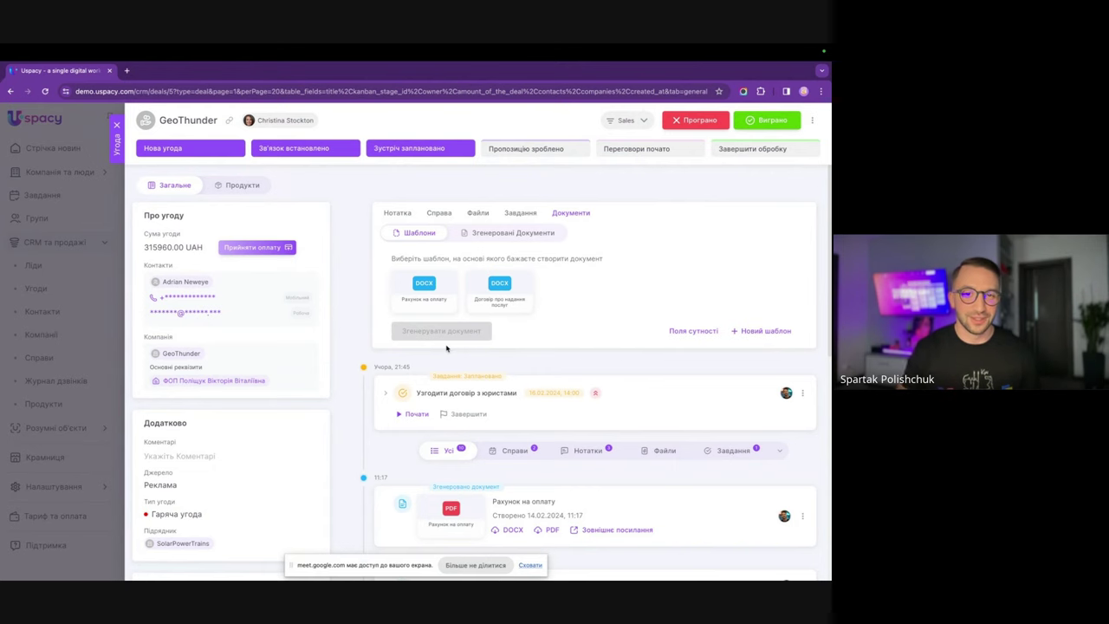
click(407, 216)
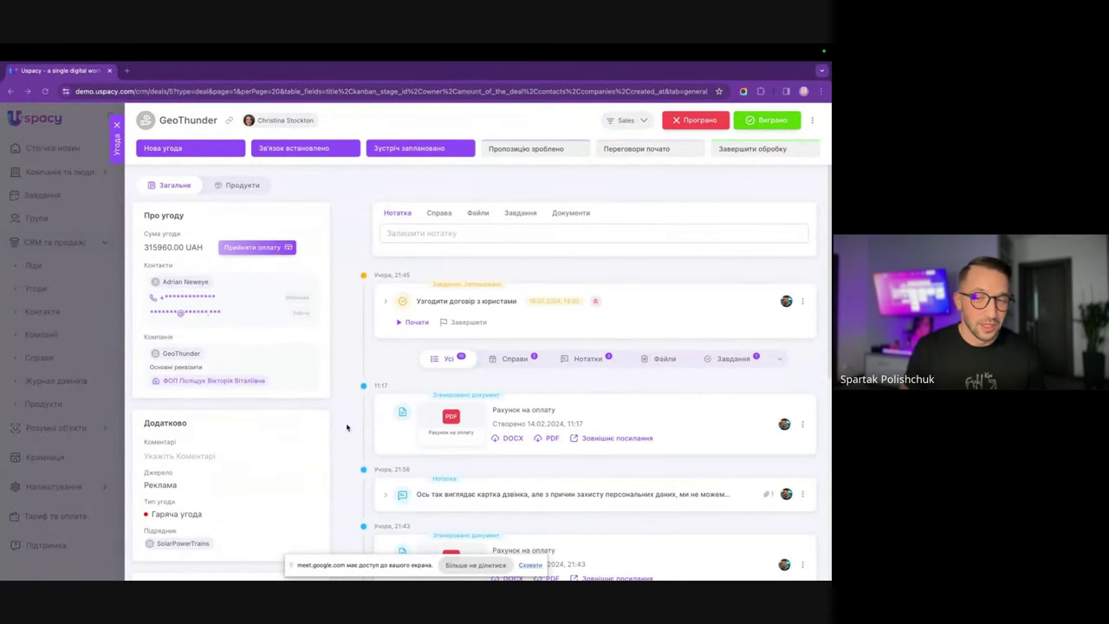
click(387, 302)
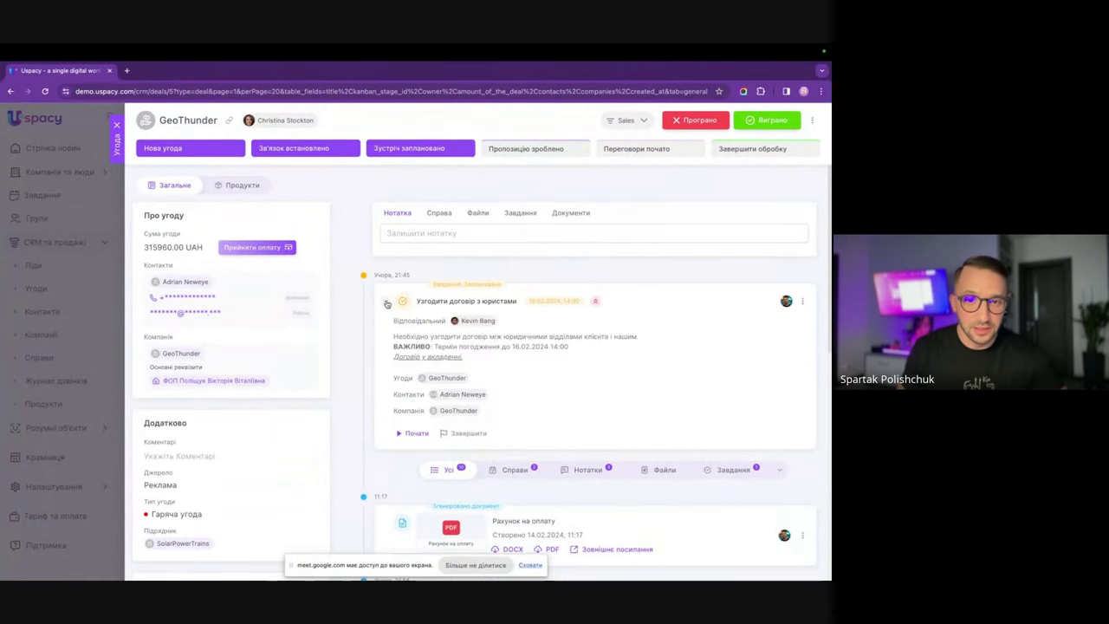
click(469, 301)
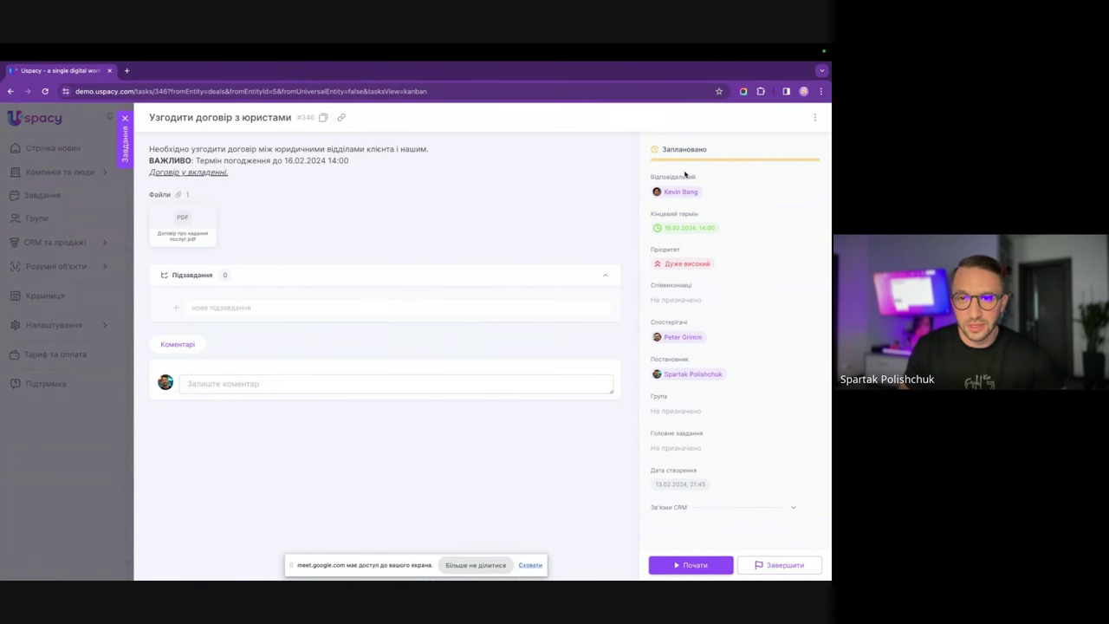
Open the task's attached PDF "Договір про надання послуг", skim its clauses, and return to the GeoThunder deal.
click(186, 226)
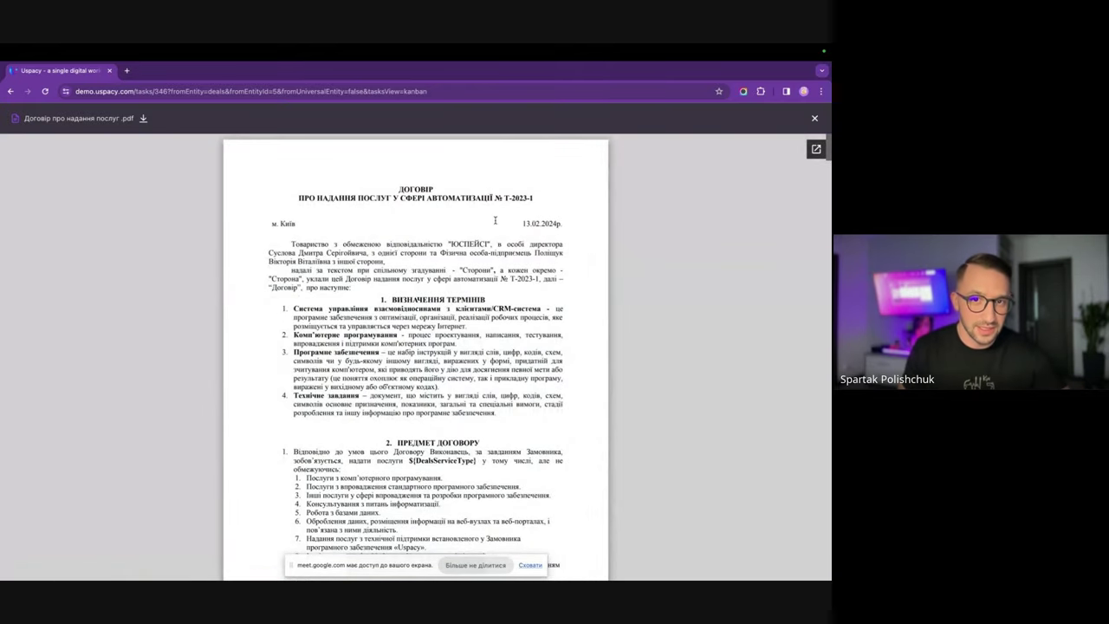
scroll(537, 303, down, 10)
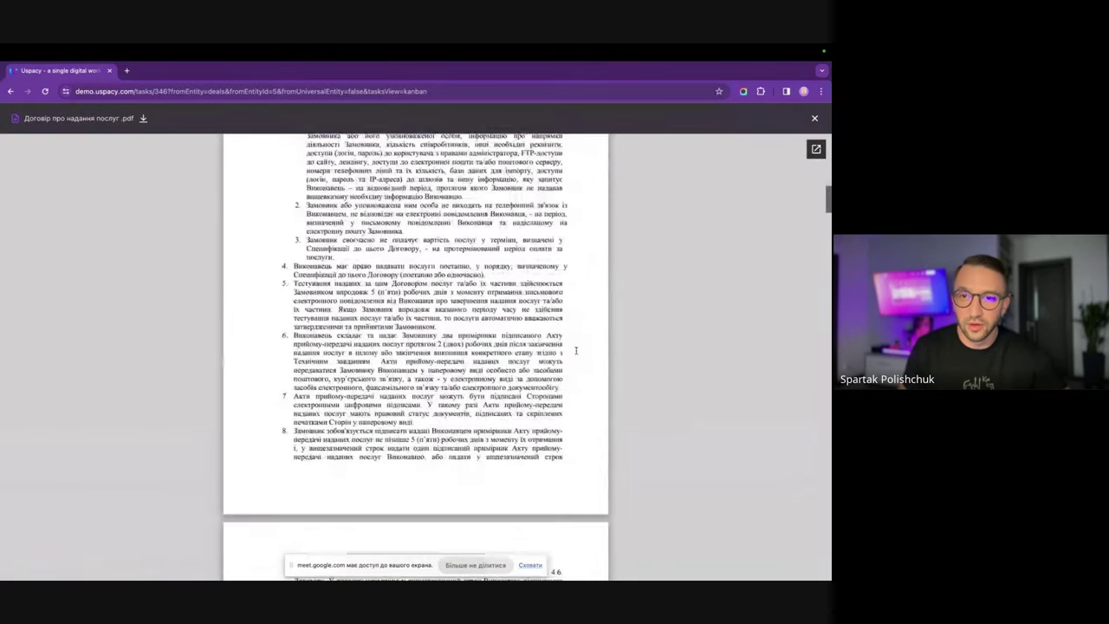
scroll(575, 350, down, 5)
key(Escape)
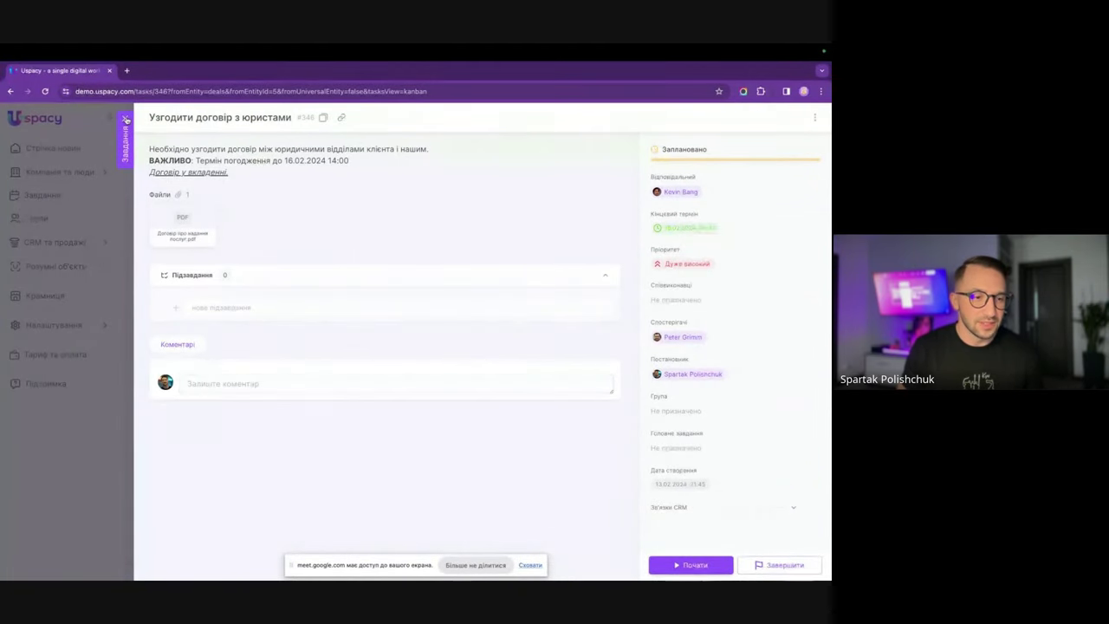
click(126, 119)
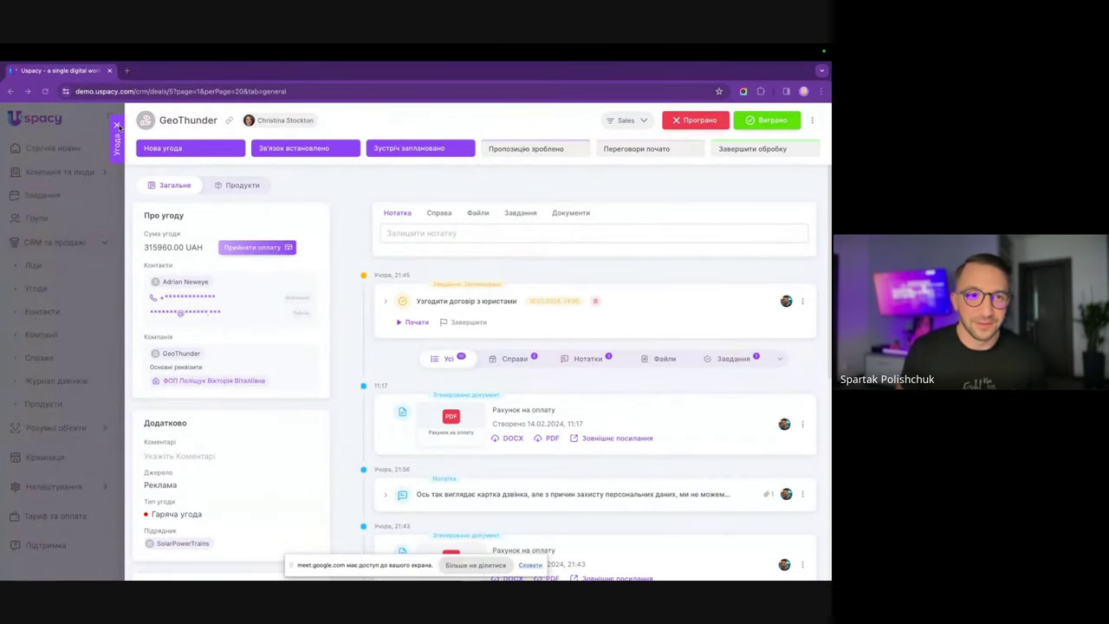
Close the deal, show the deals as a list, and select the deals "Нова угода" and "Special proposal".
click(118, 126)
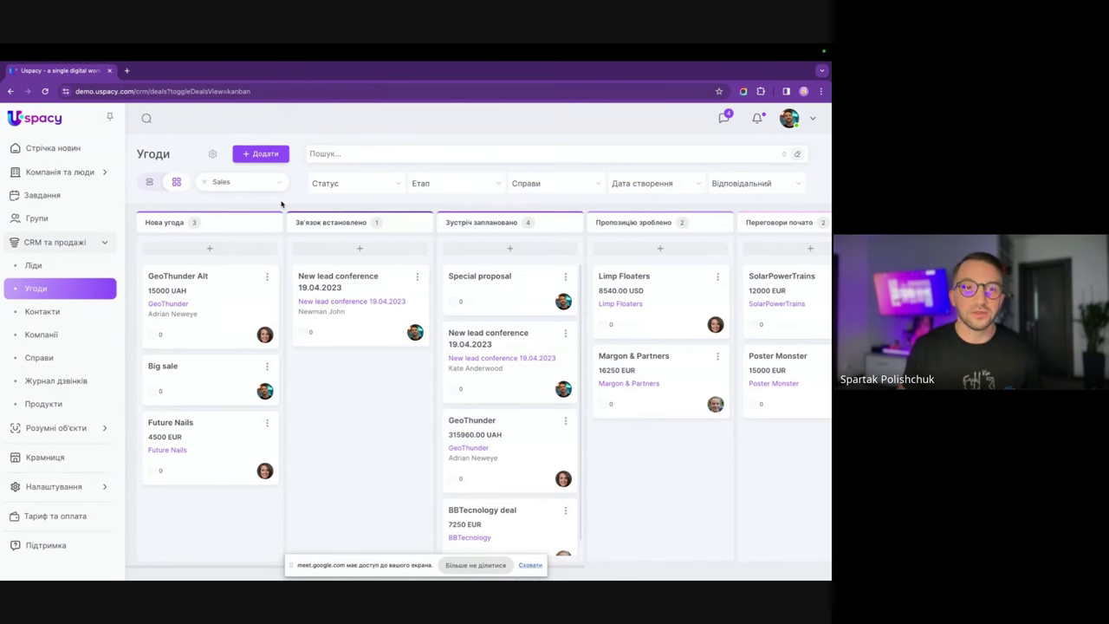
click(152, 184)
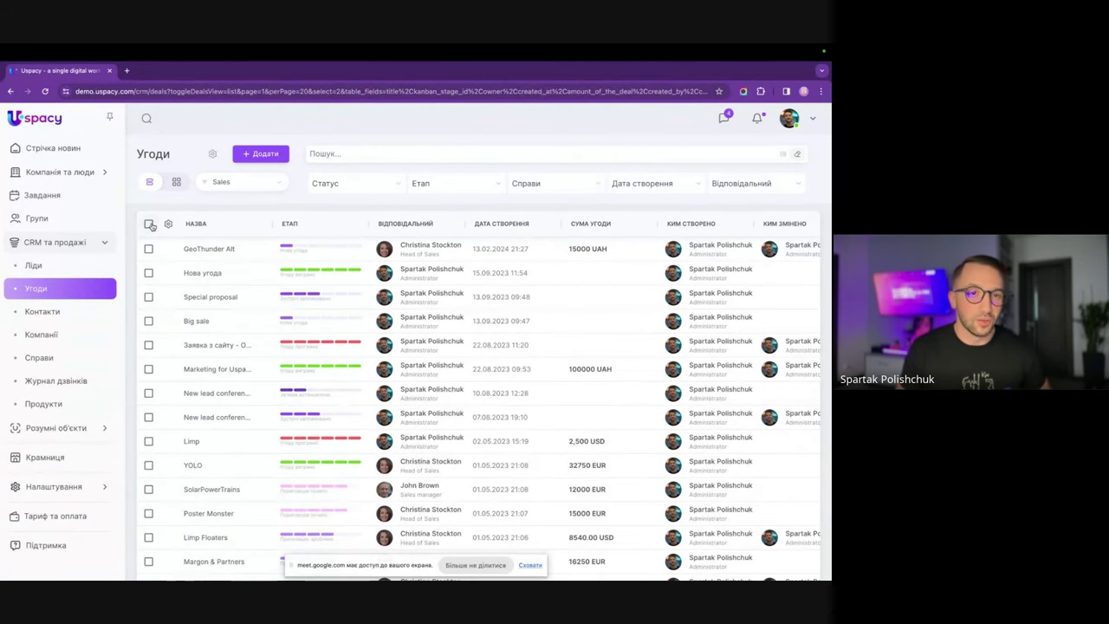
click(149, 223)
click(149, 224)
click(148, 272)
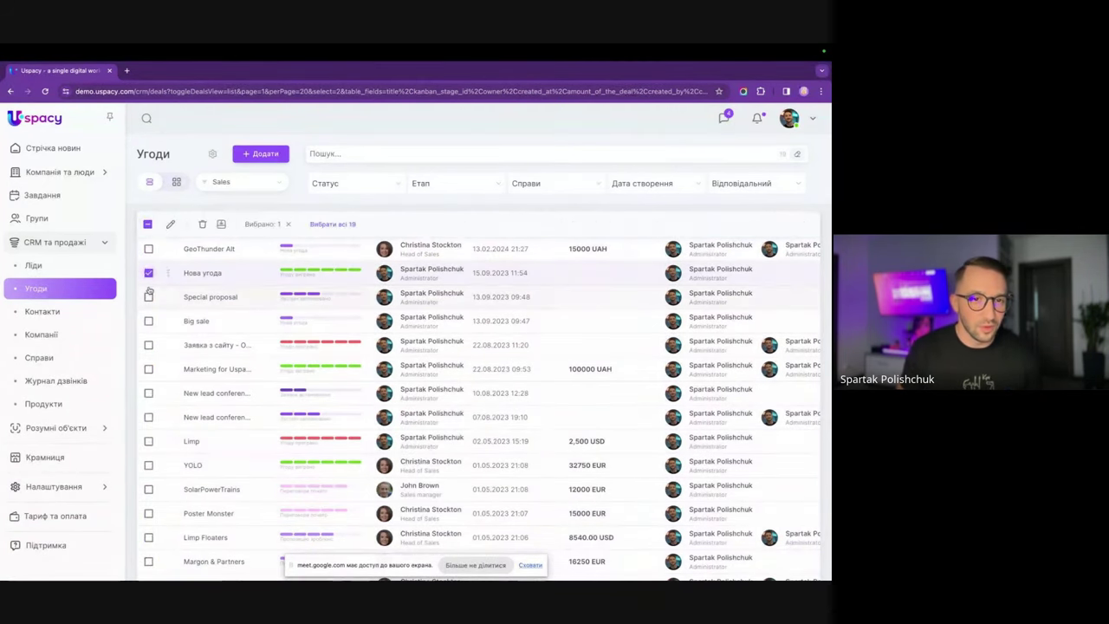
click(149, 296)
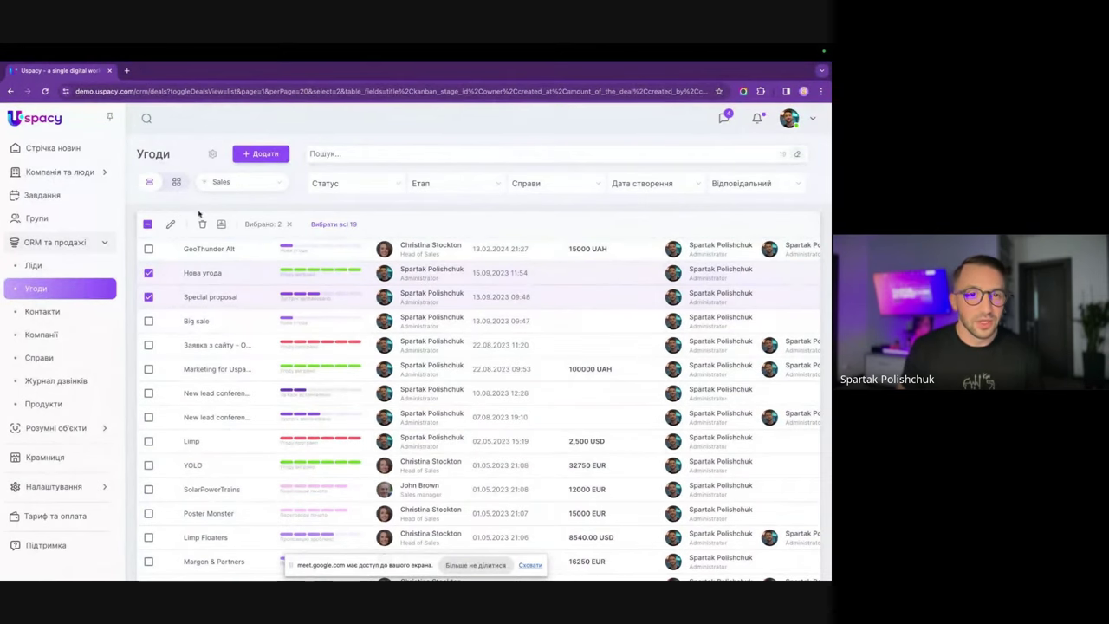
Open bulk editing for the selected deals, view the mathematical operation option for "Сума угоди", and choose "Замінити значення" instead.
click(170, 224)
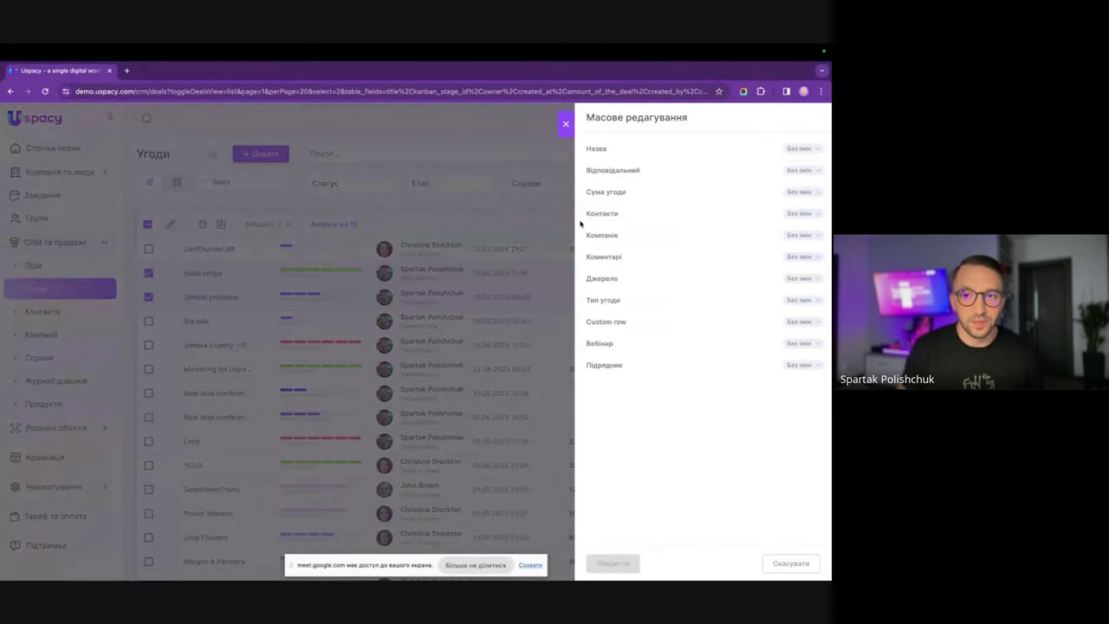
click(801, 192)
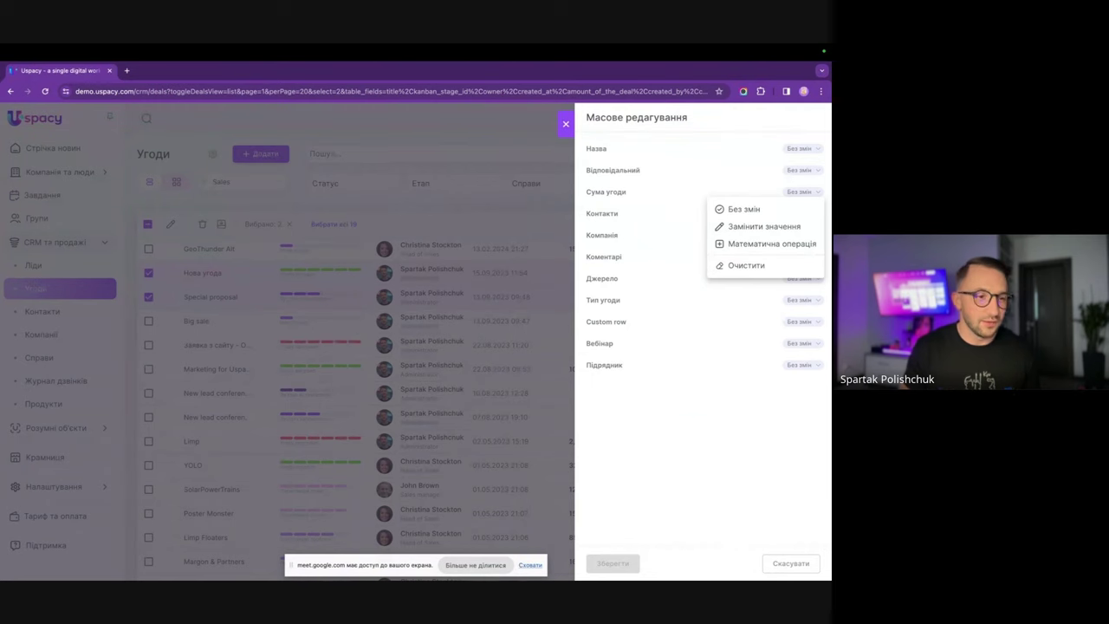
click(733, 246)
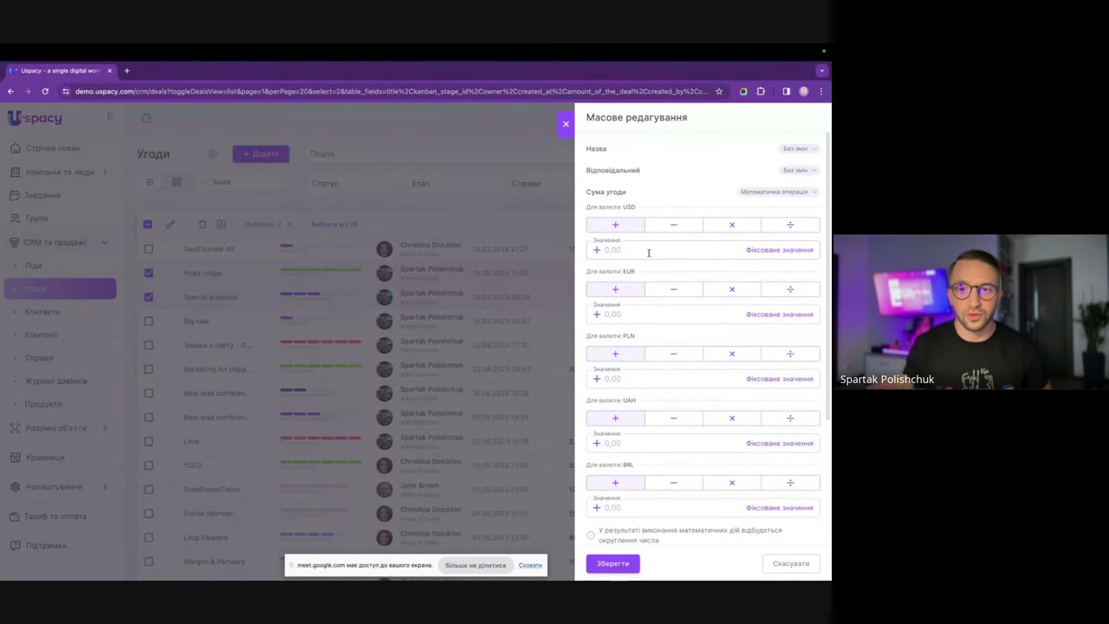
click(745, 192)
click(732, 229)
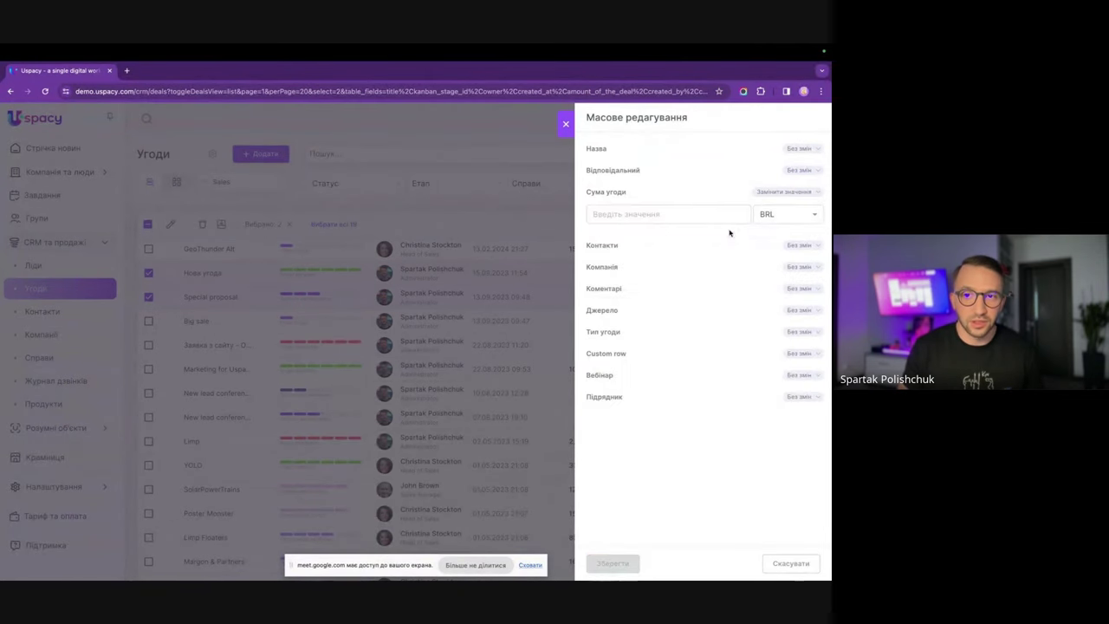
Set the replacement deal amount to 15000 UAH and save the bulk change for both selected deals.
click(673, 213)
click(769, 215)
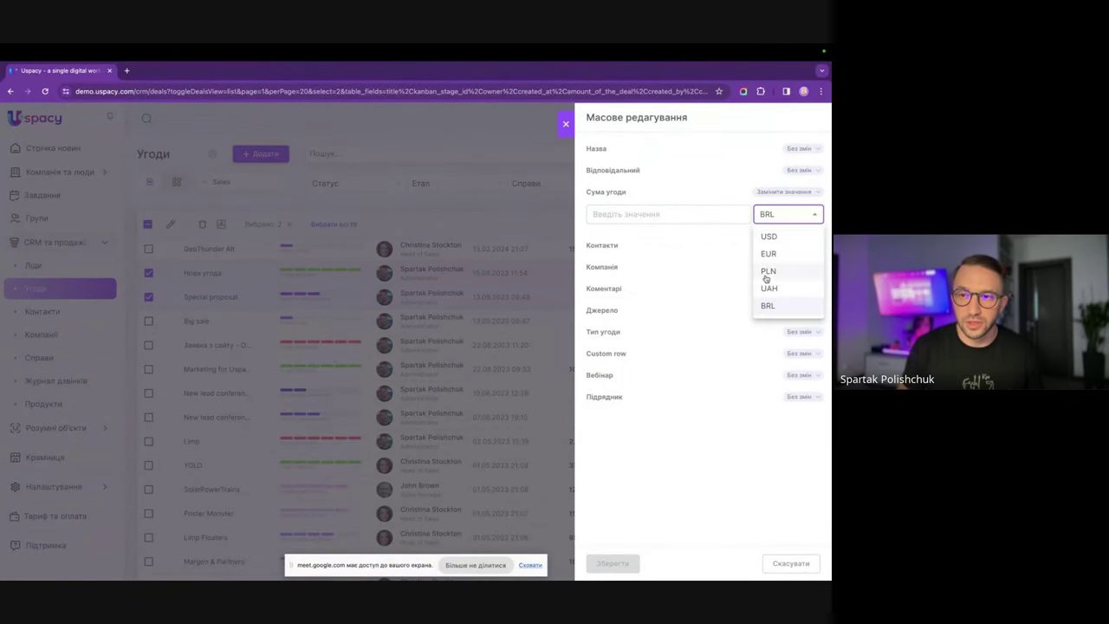
click(769, 285)
click(690, 209)
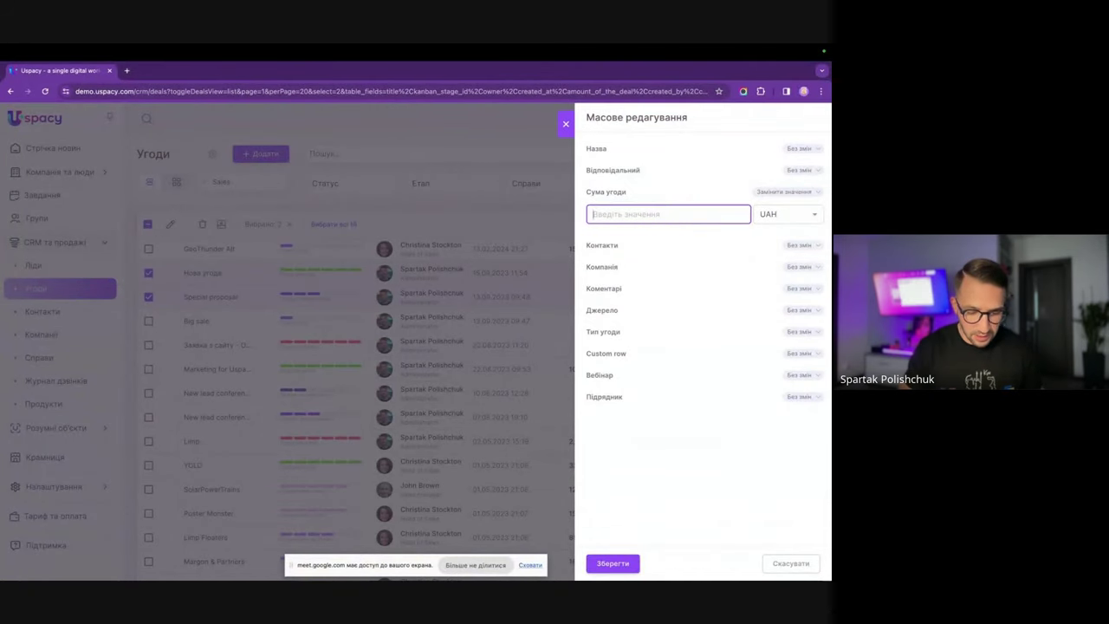
text(15000)
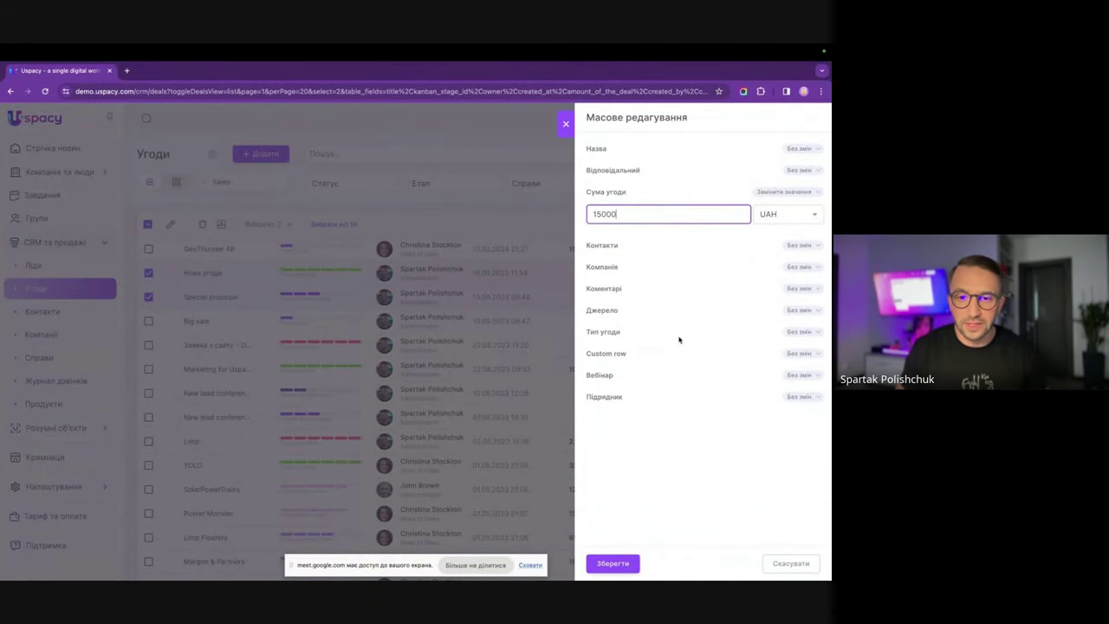
click(612, 563)
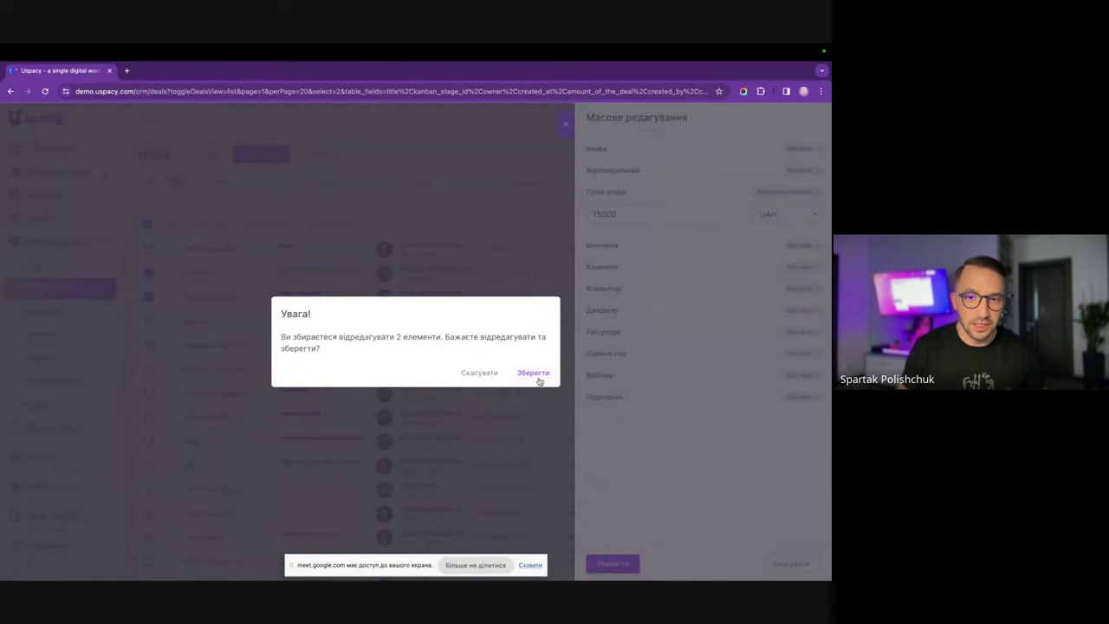
click(534, 373)
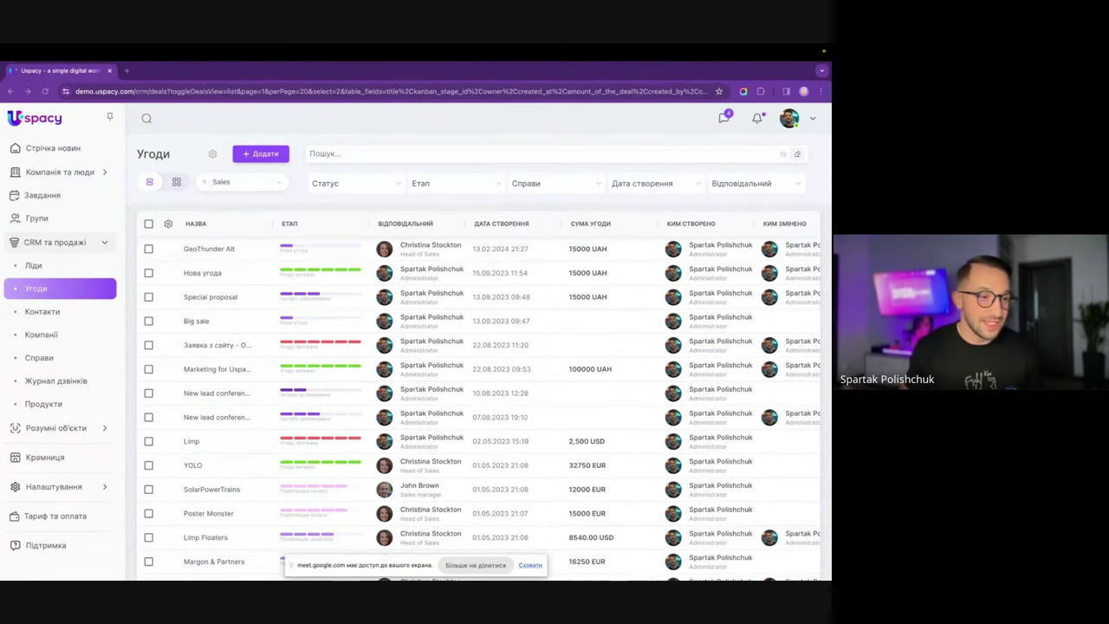
Return the deals to the kanban view, clear the search filters, and open the GeoThunder deal.
click(177, 183)
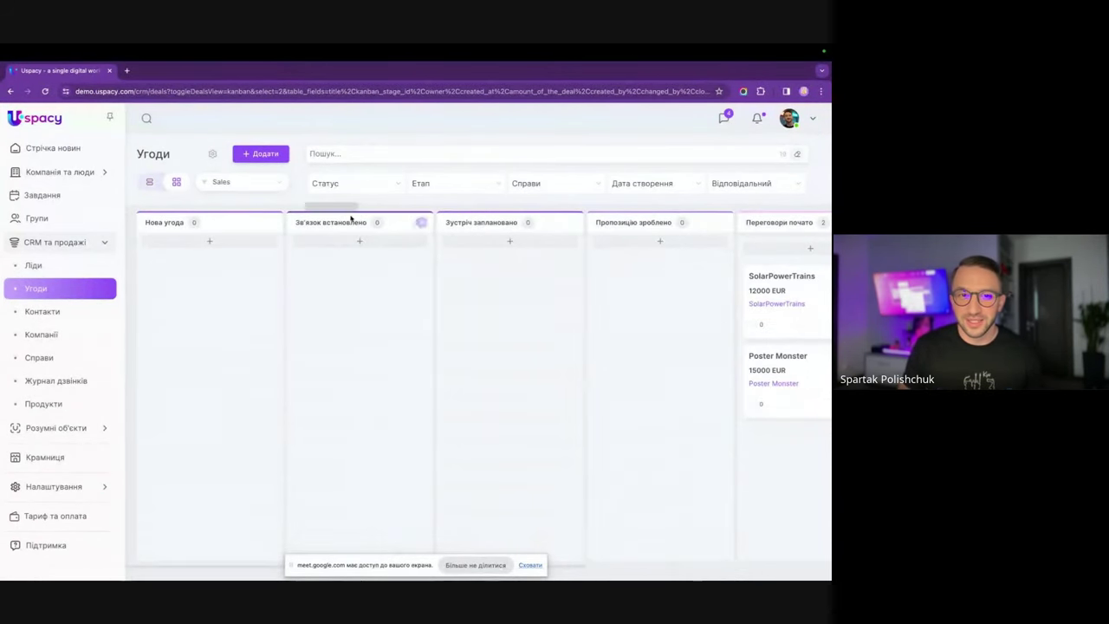
click(795, 153)
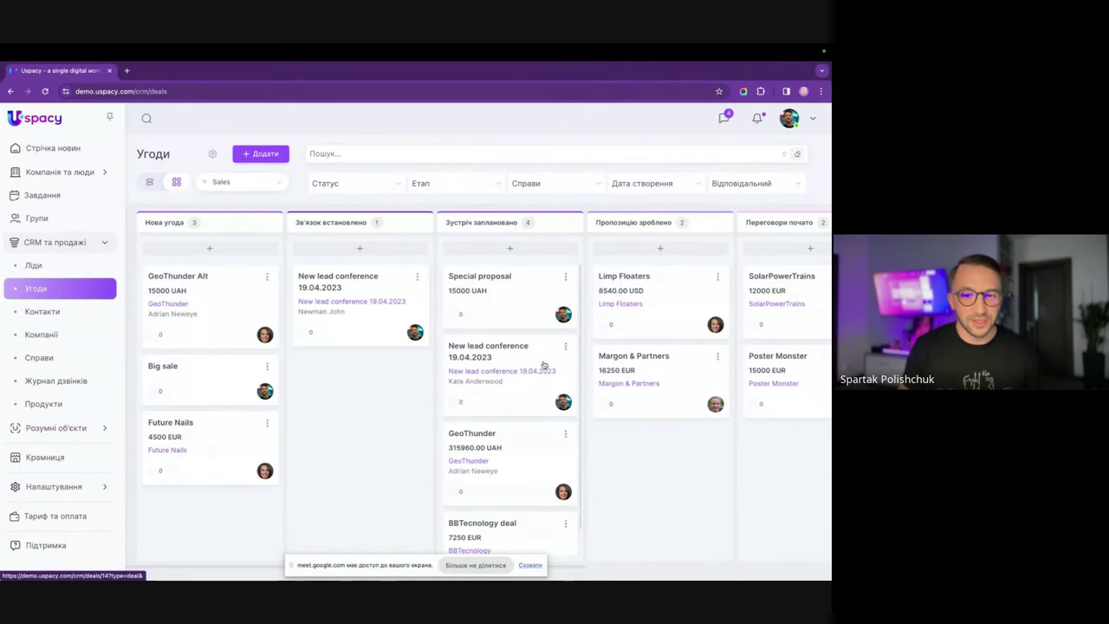
click(477, 432)
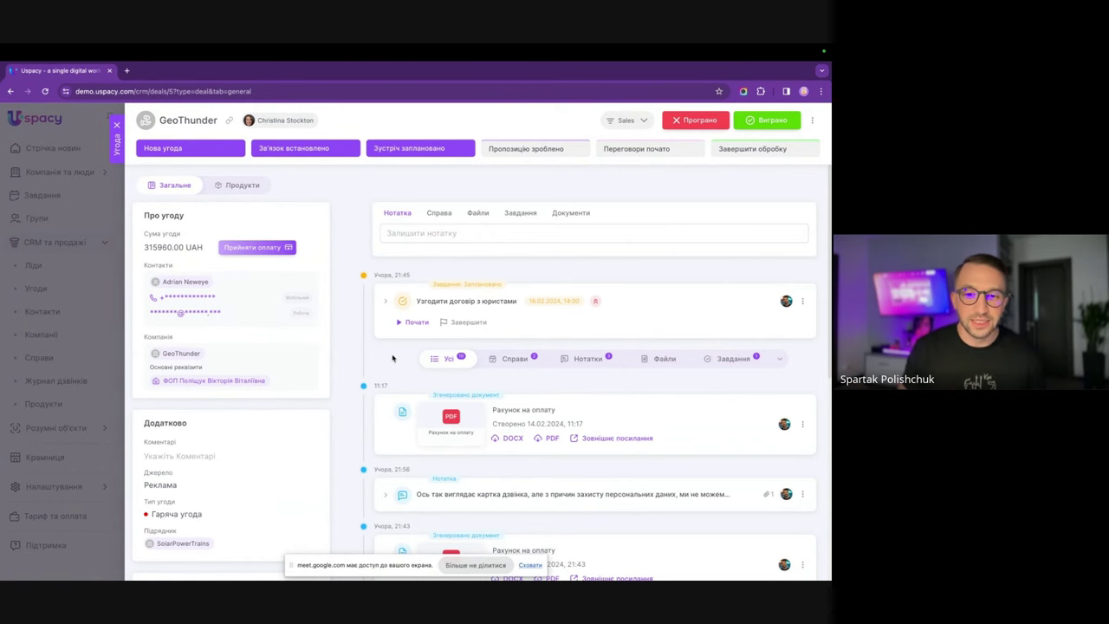
Expand the call card note in the deal's timeline, view its attached image "Картка дзвінка.png", and close the image.
scroll(391, 358, down, 1)
scroll(390, 367, up, 1)
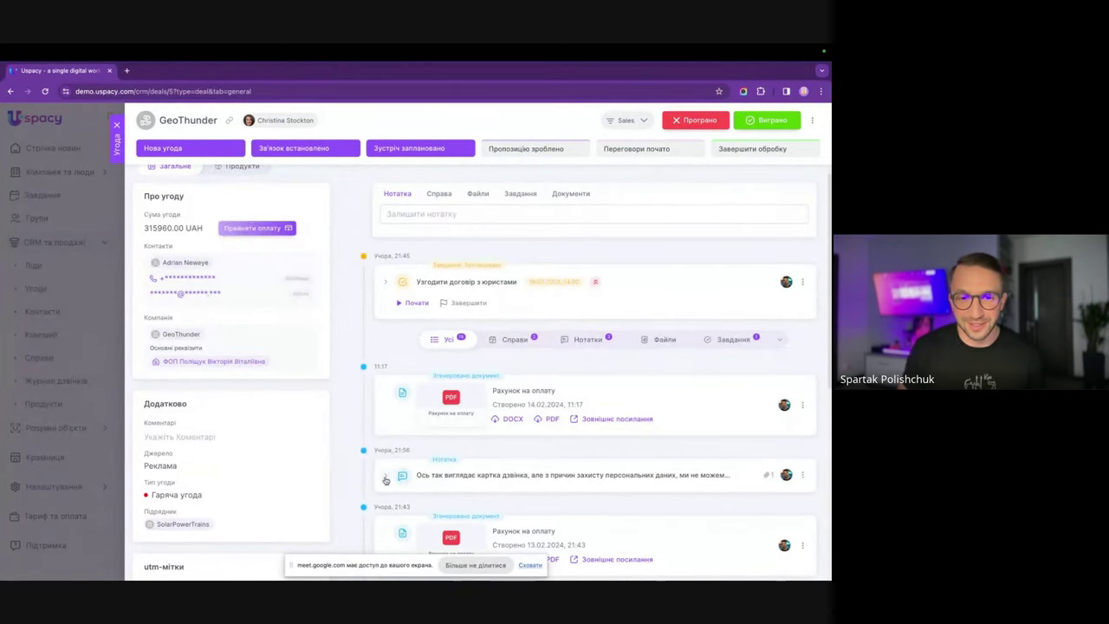
click(385, 469)
scroll(386, 457, down, 2)
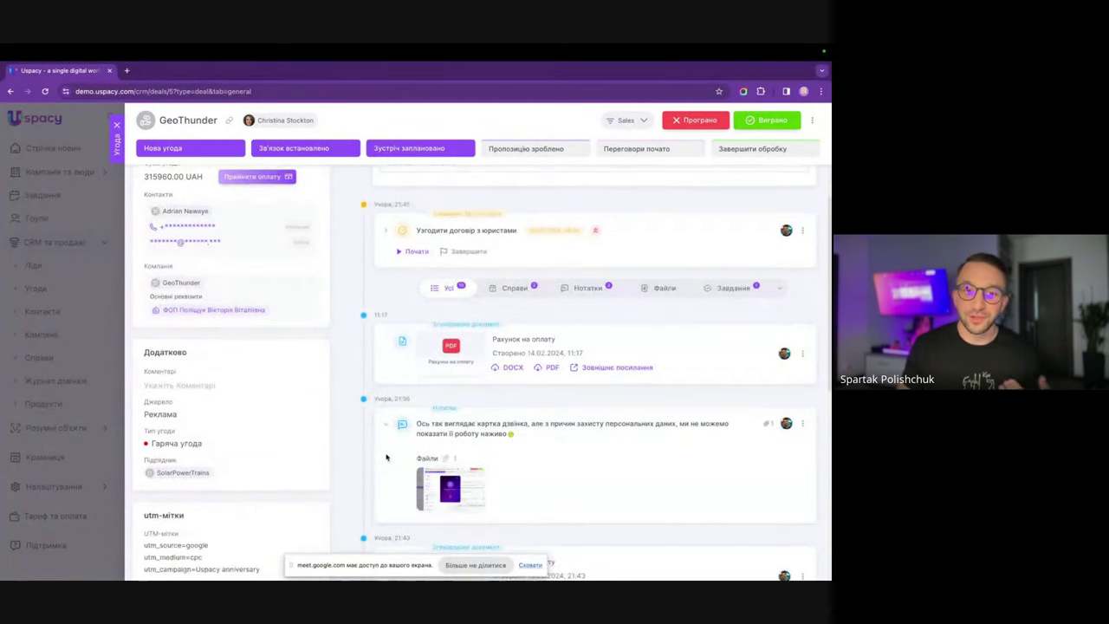
click(428, 459)
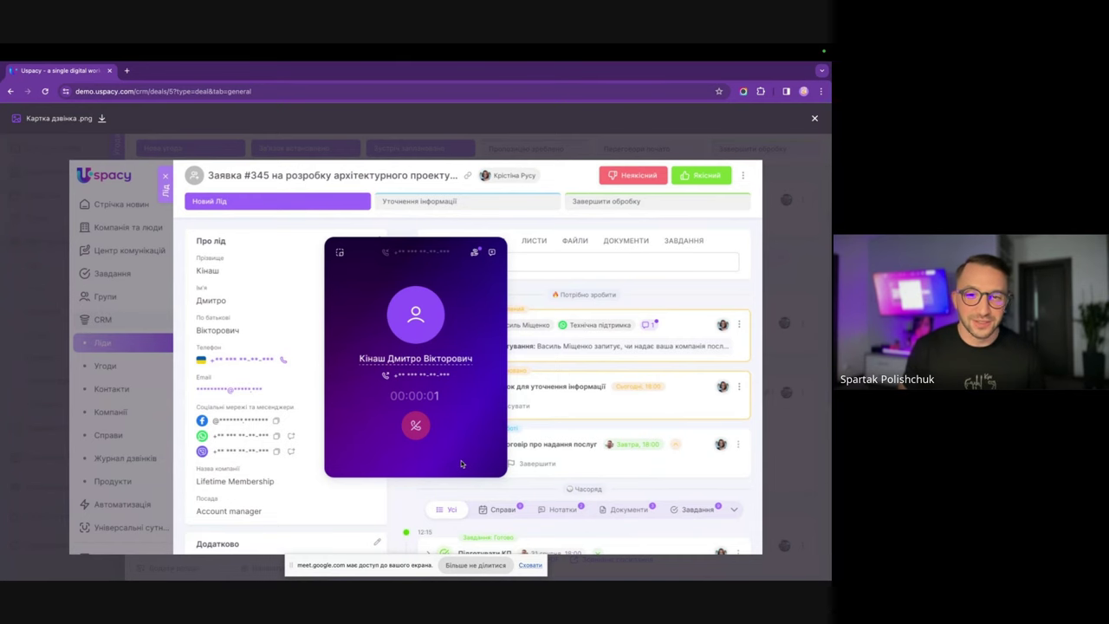
click(815, 120)
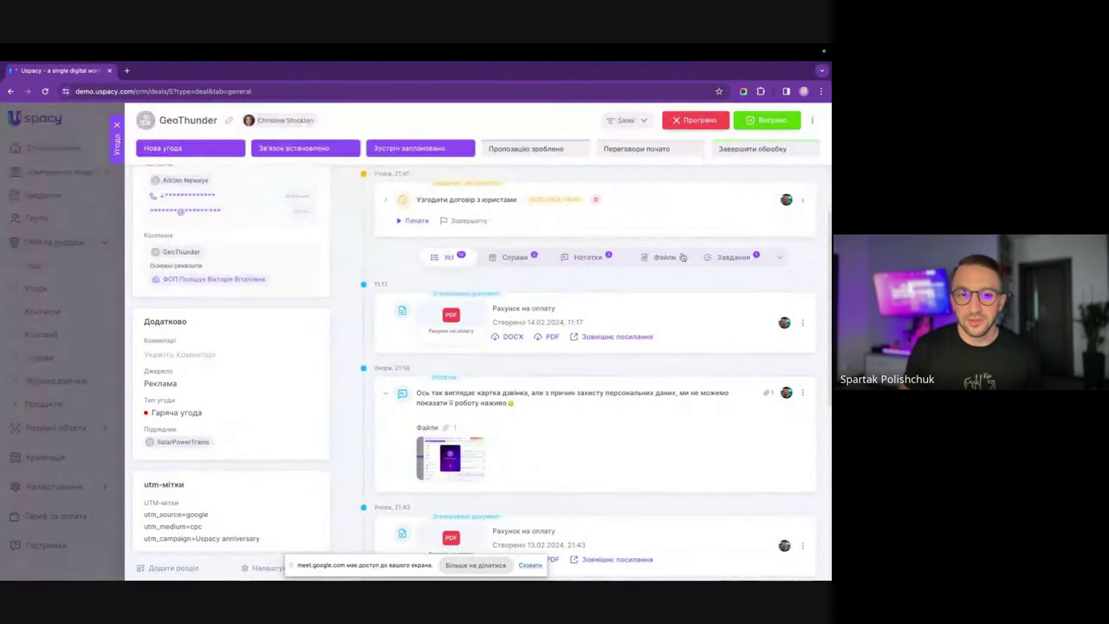
scroll(494, 392, up, 2)
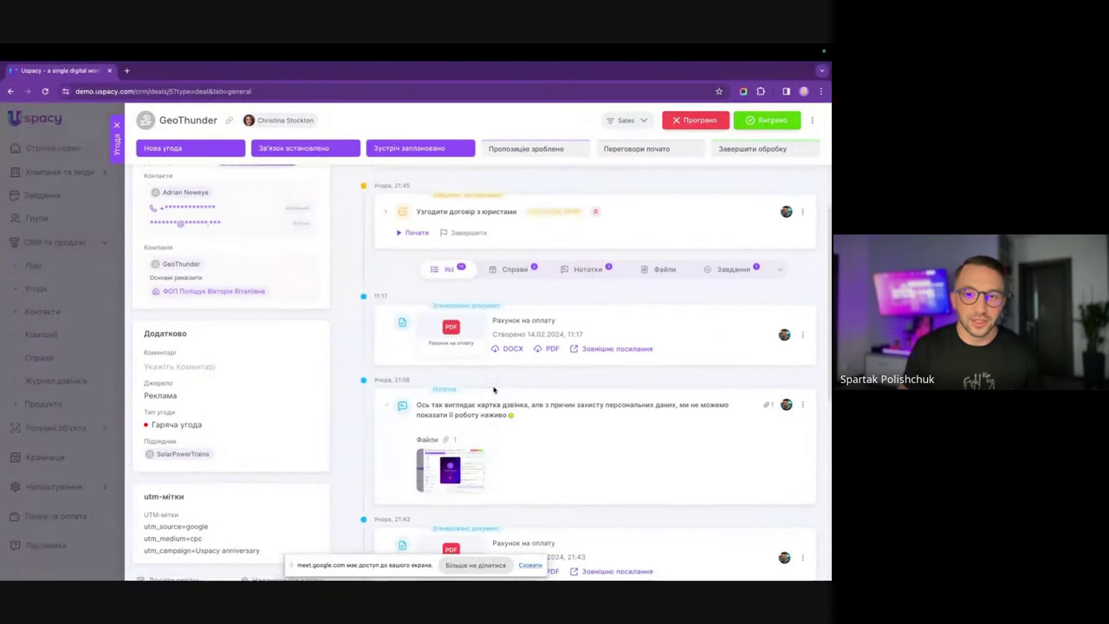
scroll(493, 392, up, 1)
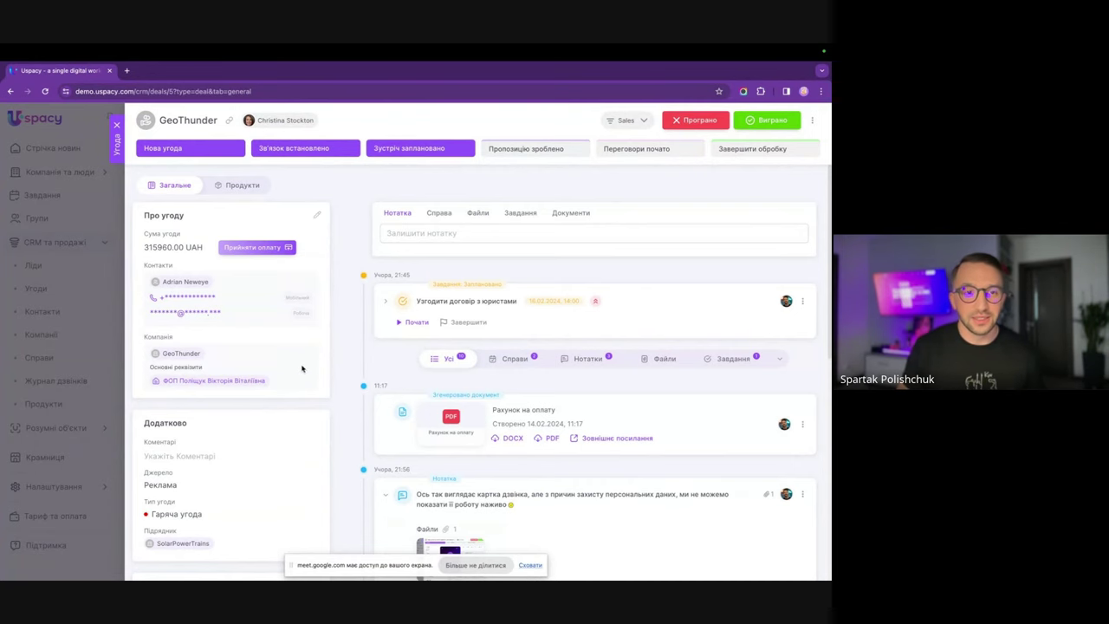
scroll(302, 369, down, 2)
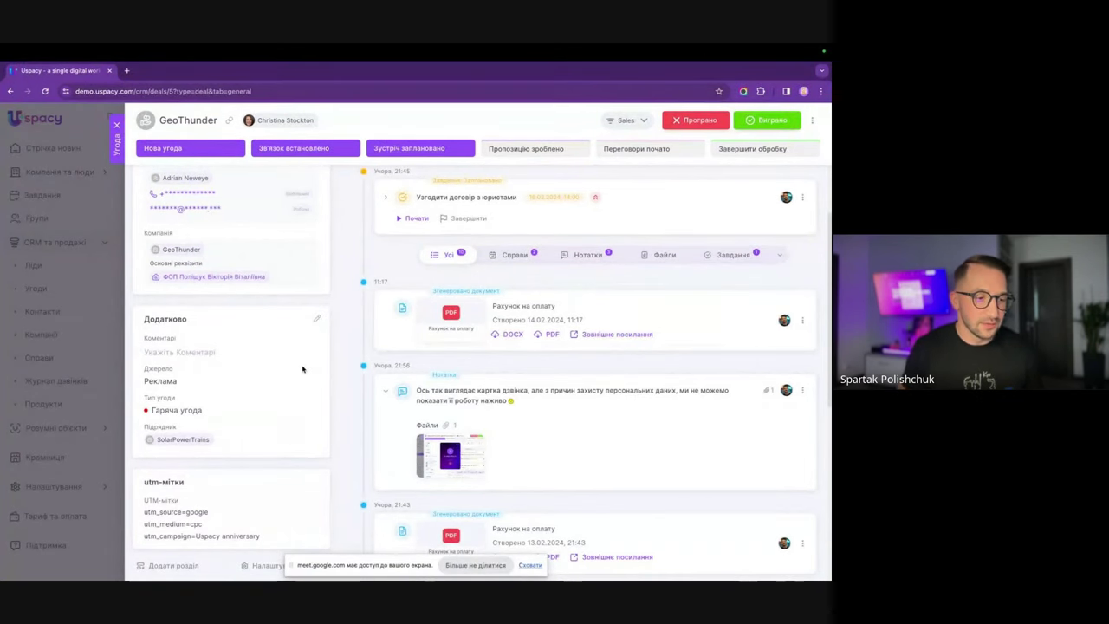
scroll(302, 368, up, 2)
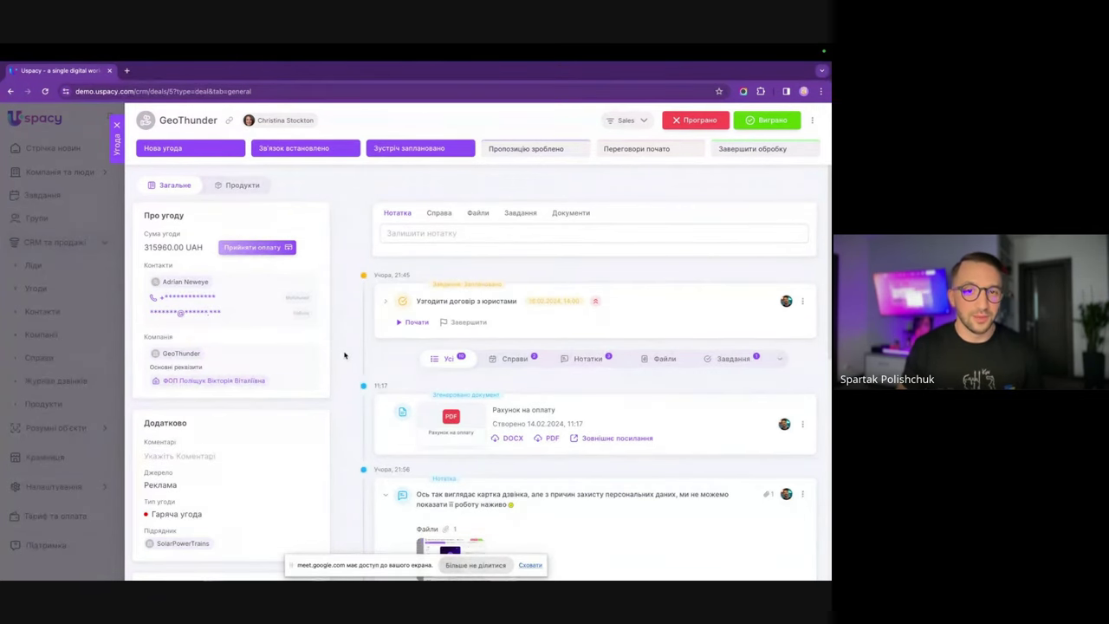
Switch to the staging Uspacy portal, open the Alt Inc. deal, and examine the fields in its "Нові поля" section.
key(ctrl+Right)
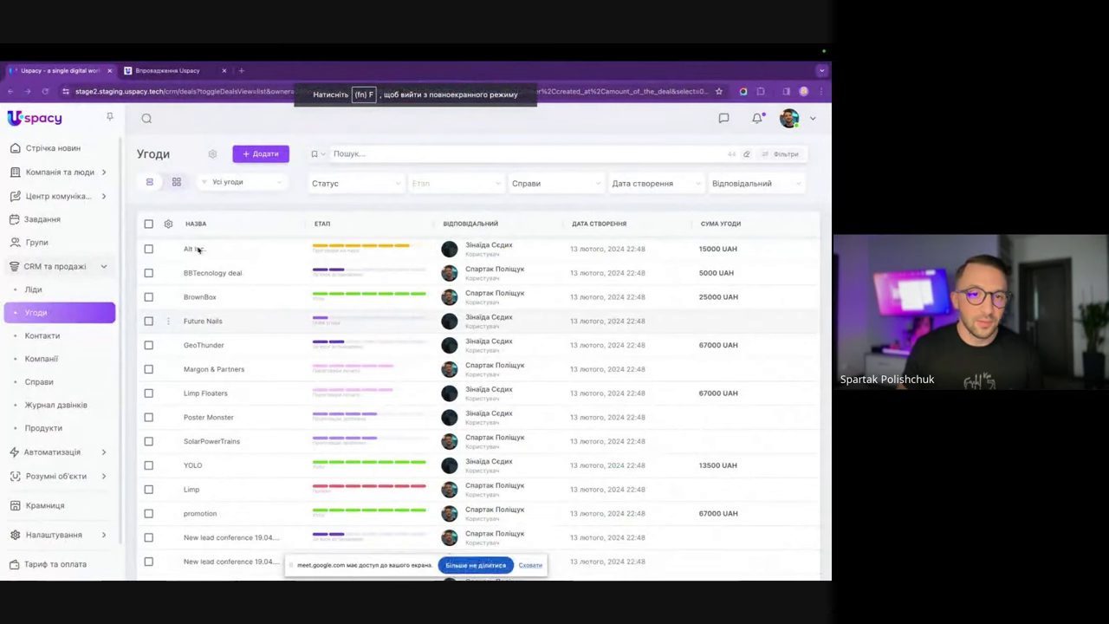
click(194, 252)
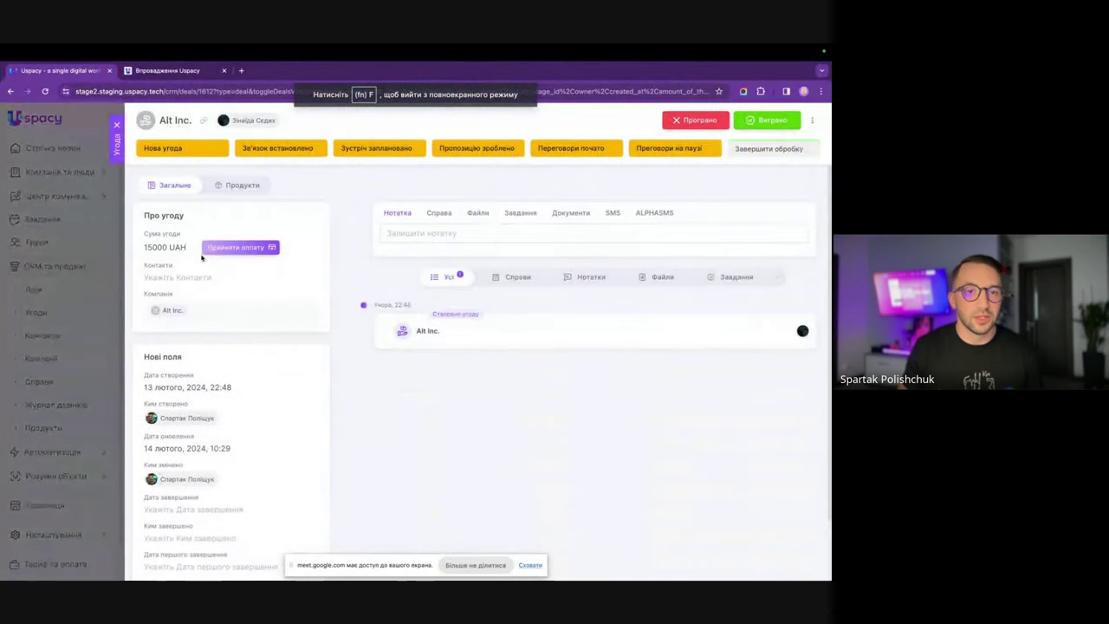
scroll(328, 314, down, 1)
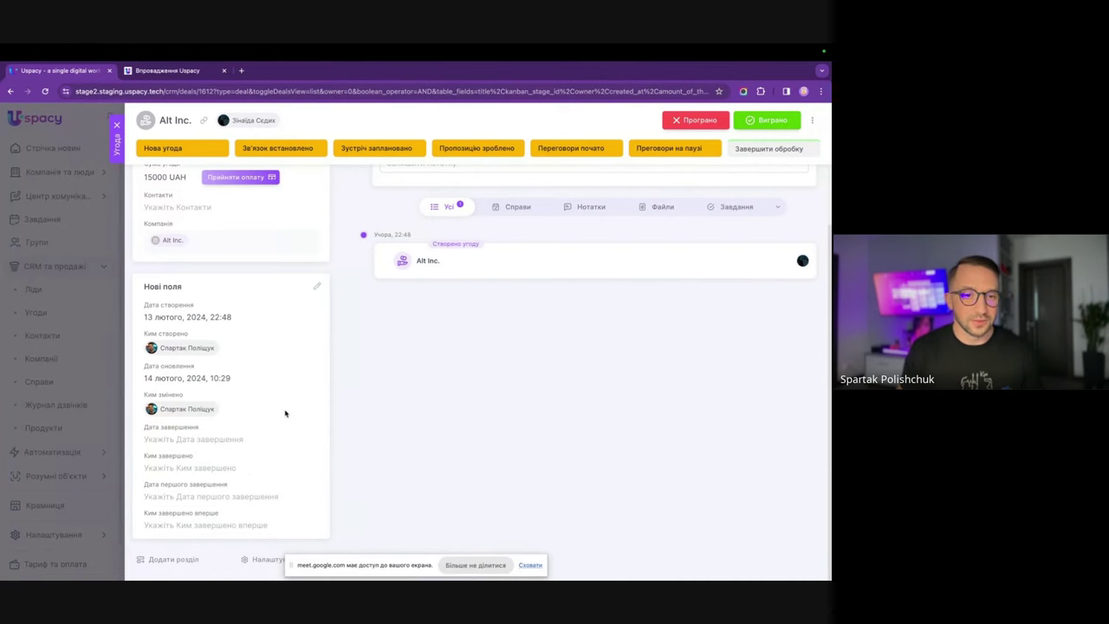
Close the Alt Inc. deal and add the "Контакти" field to the deal list's filters.
scroll(280, 451, up, 2)
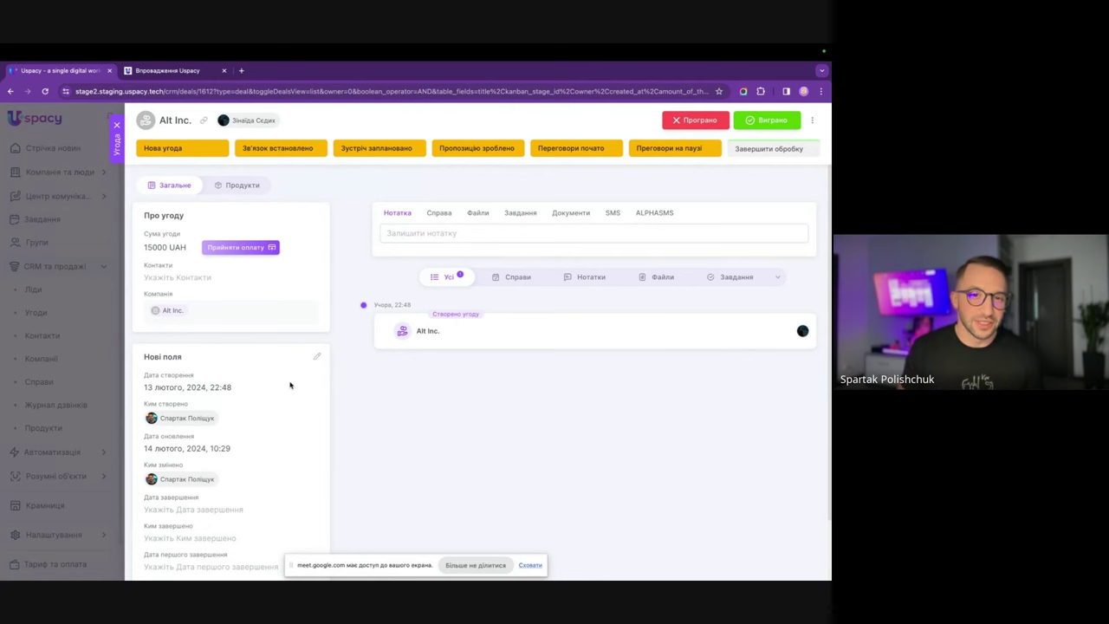
click(117, 126)
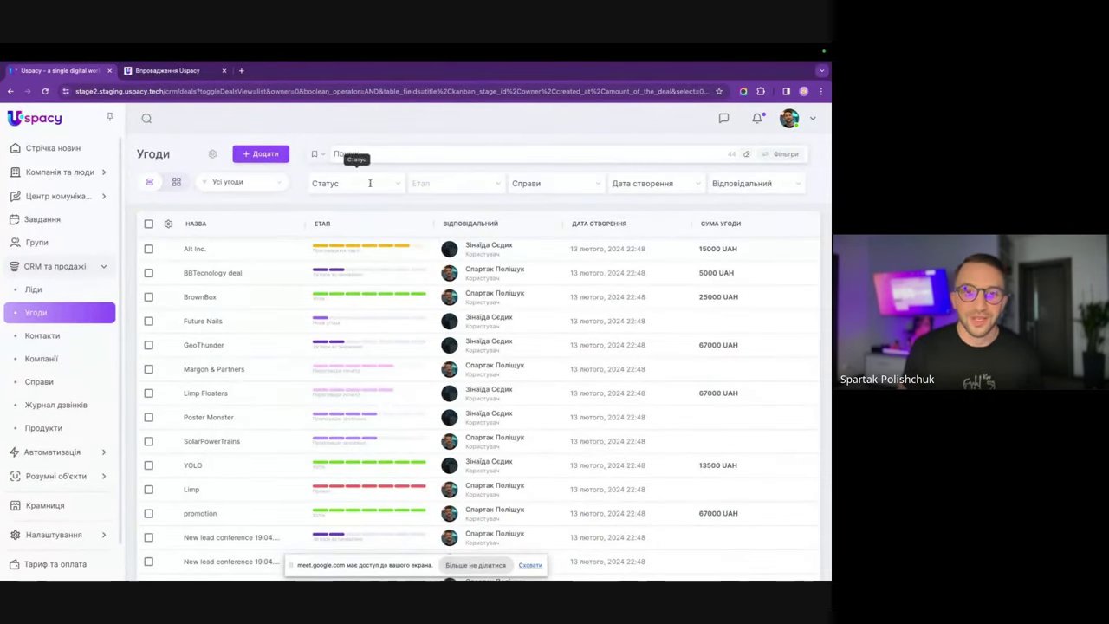
click(779, 153)
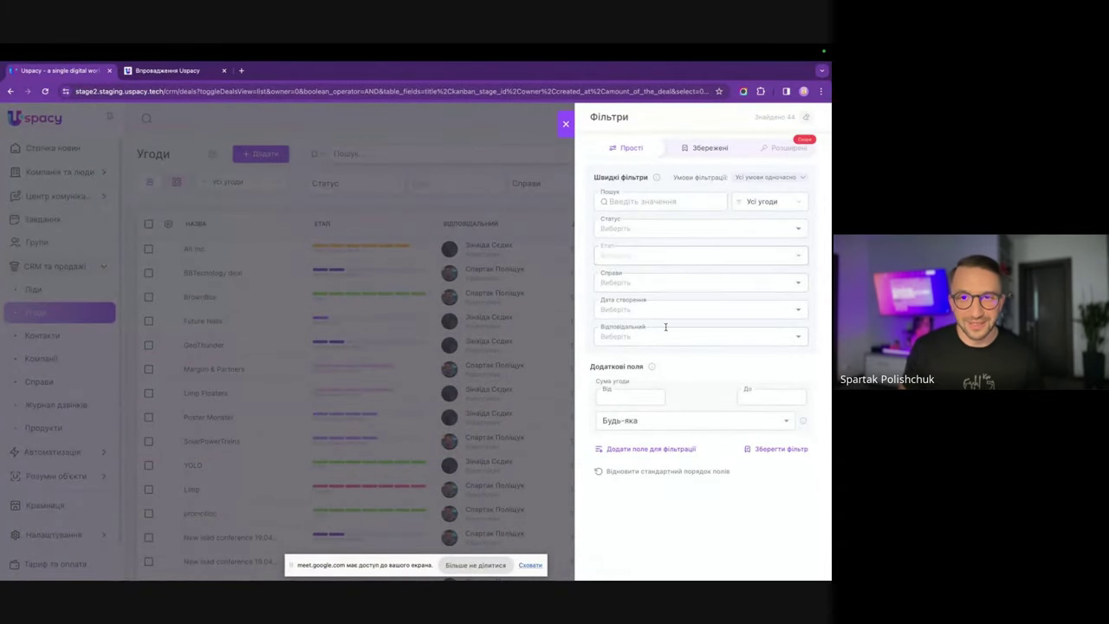
click(633, 446)
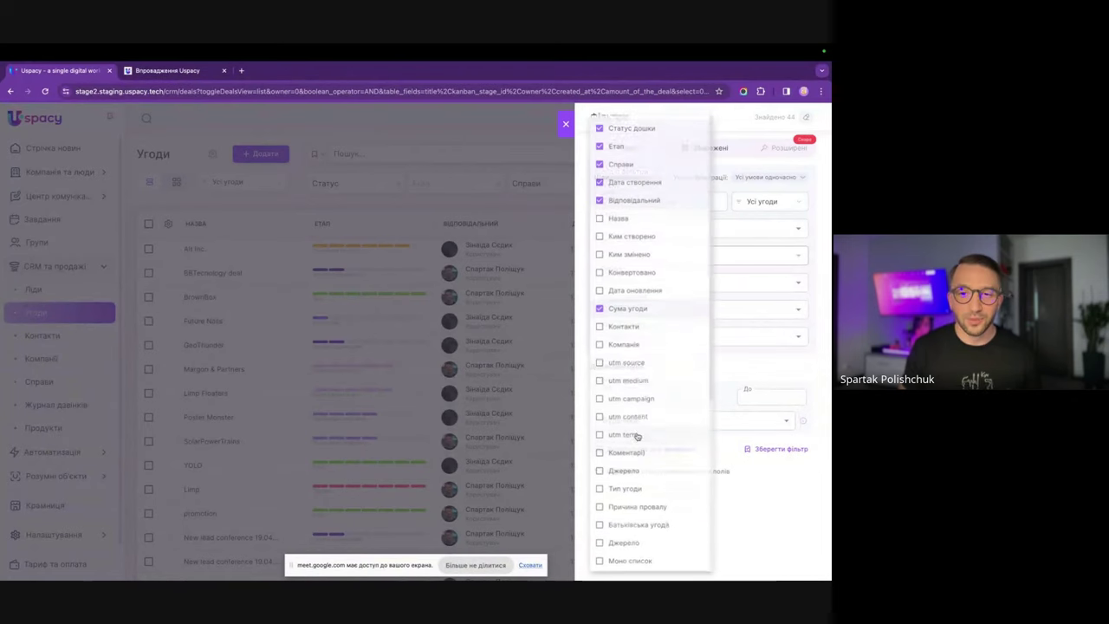
scroll(648, 389, down, 5)
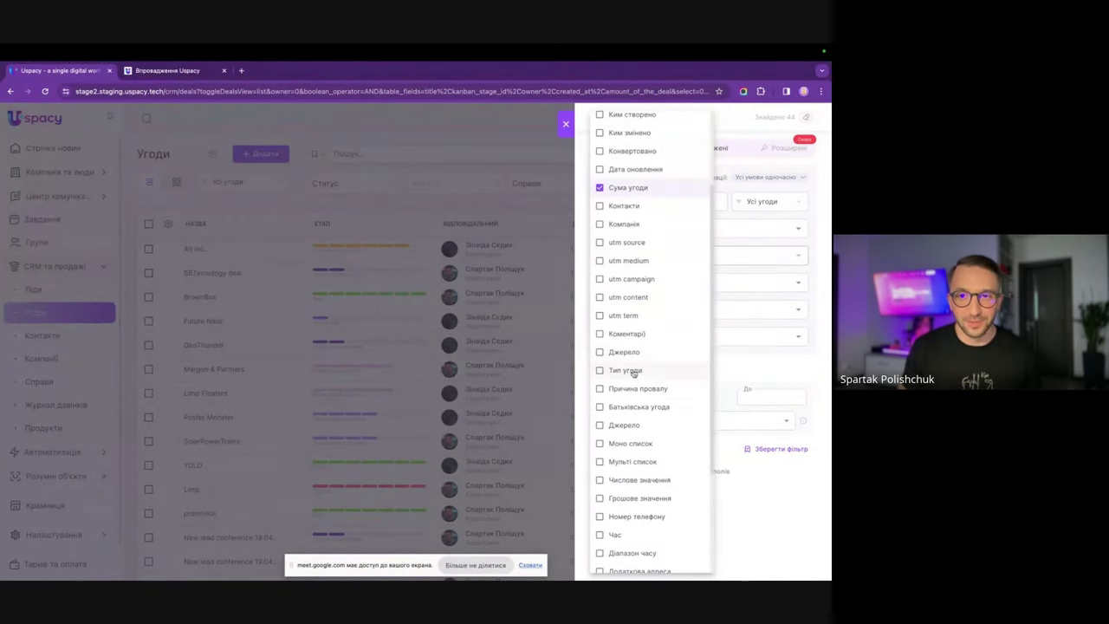
click(599, 206)
click(767, 513)
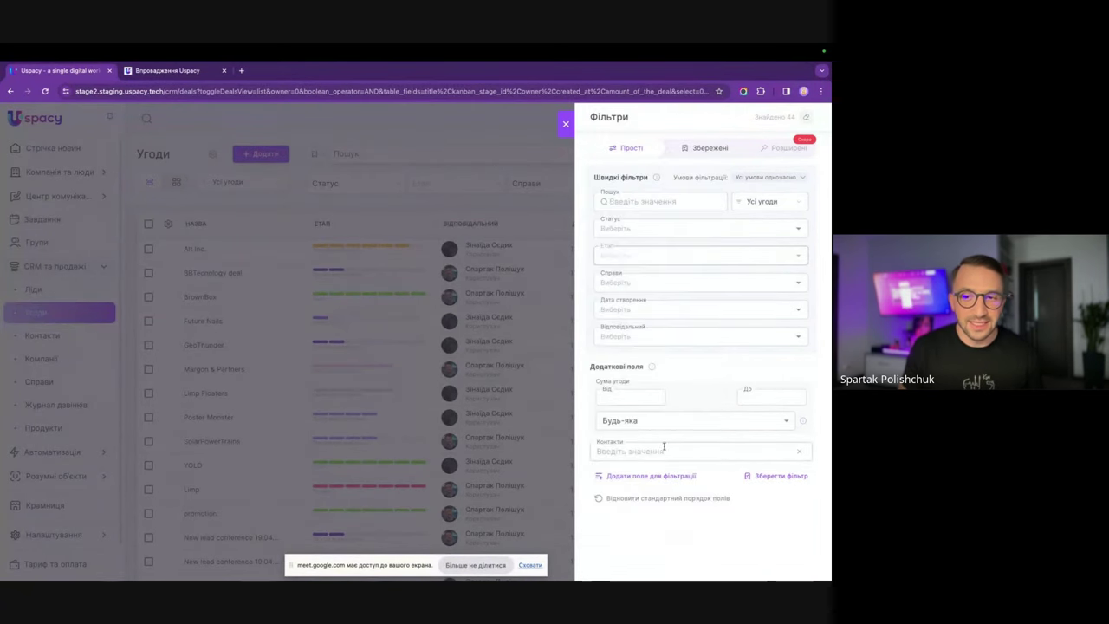
Filter the deals by an amount starting from 5000 in the UAH currency.
click(634, 398)
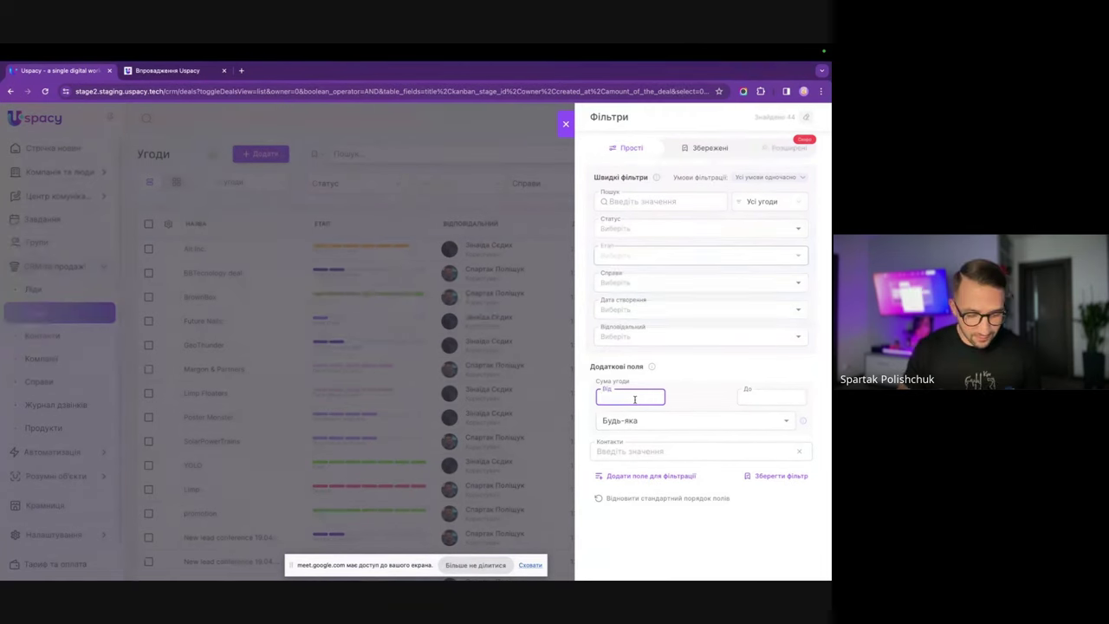
text(5000)
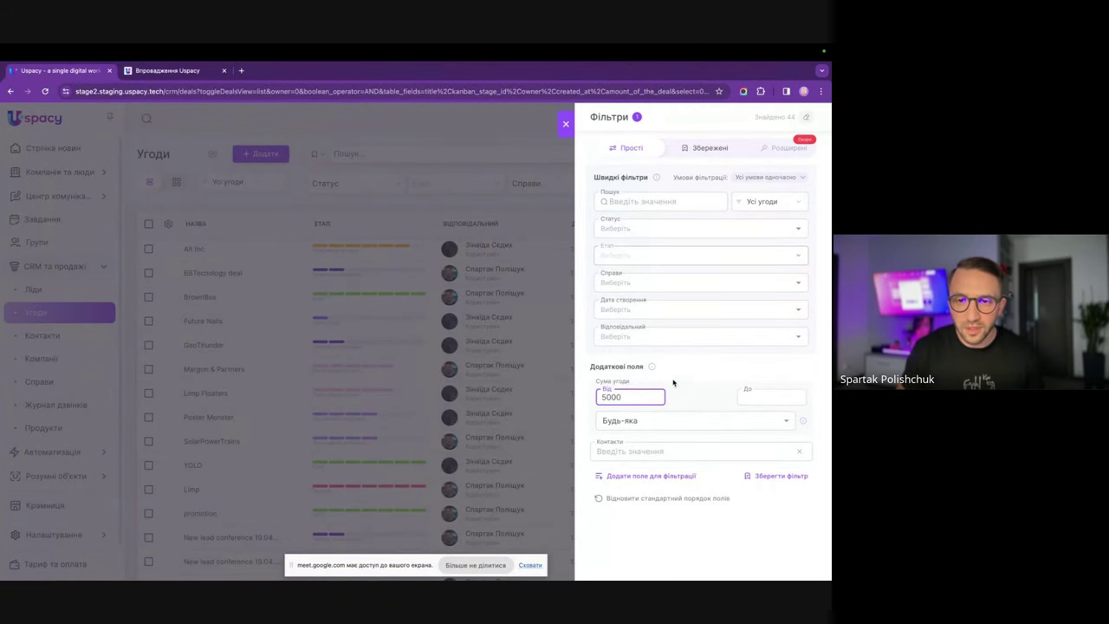
click(675, 383)
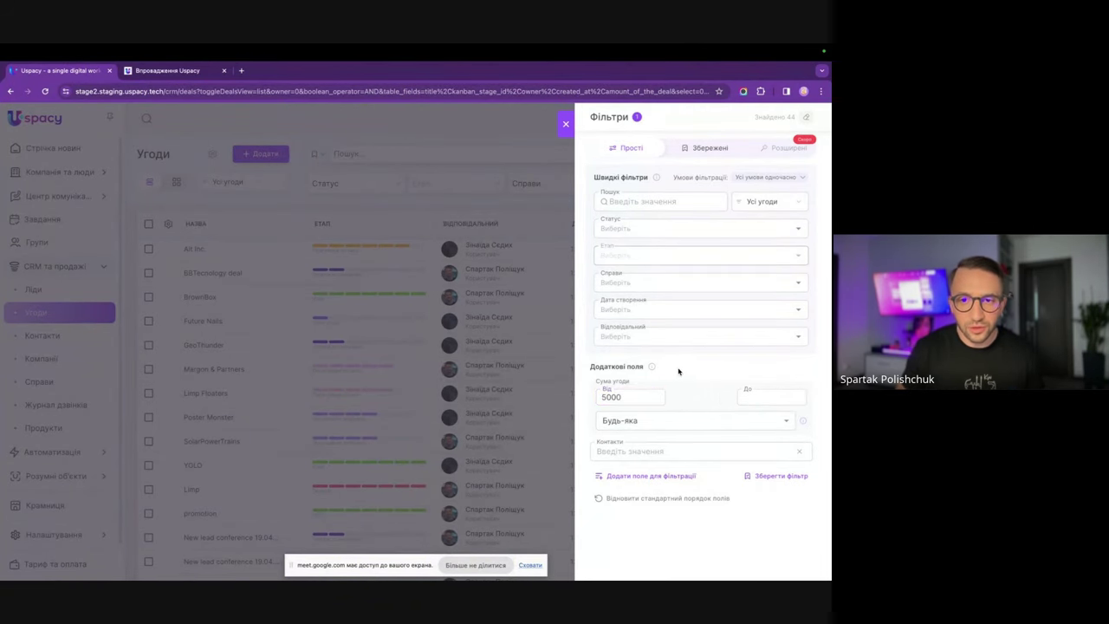
click(668, 421)
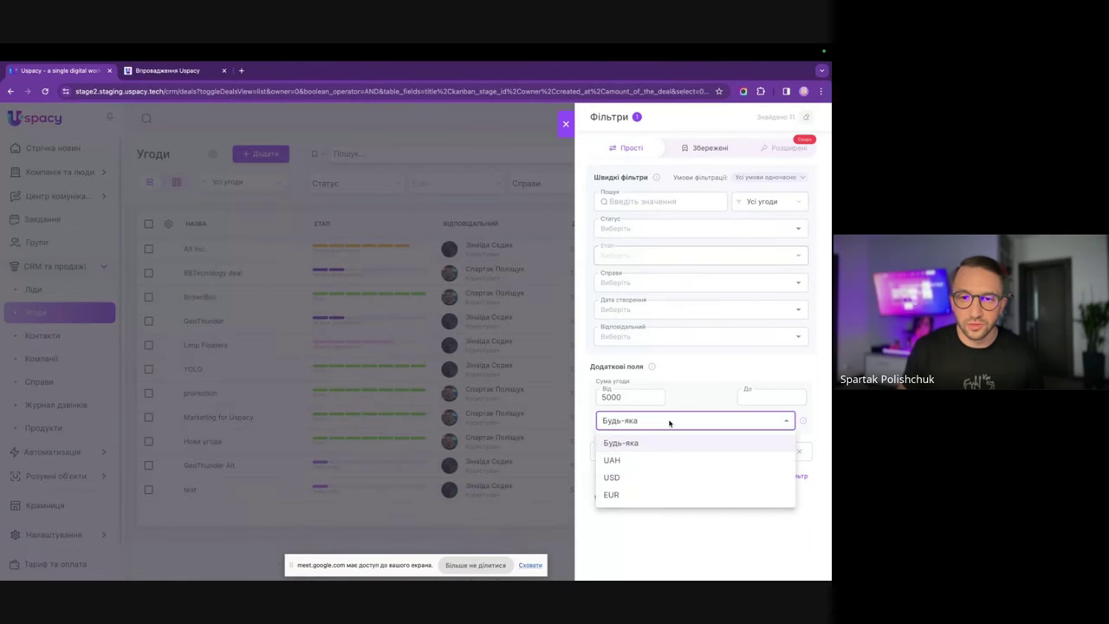
click(633, 462)
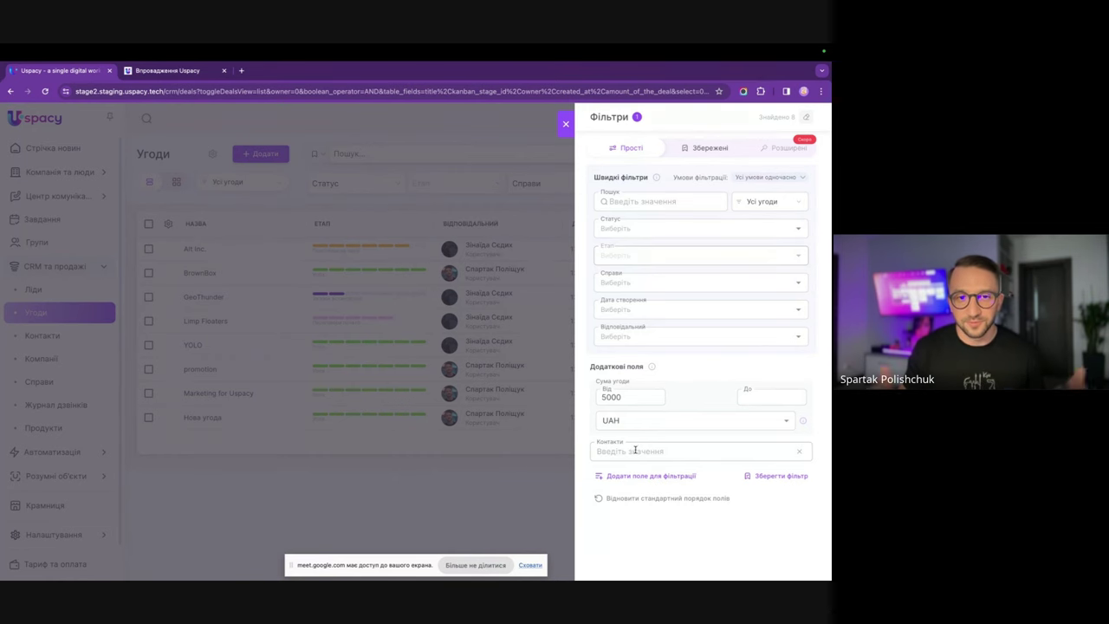
Try filtering the deals by a contact's name, clear that value, and close the filter settings.
click(635, 449)
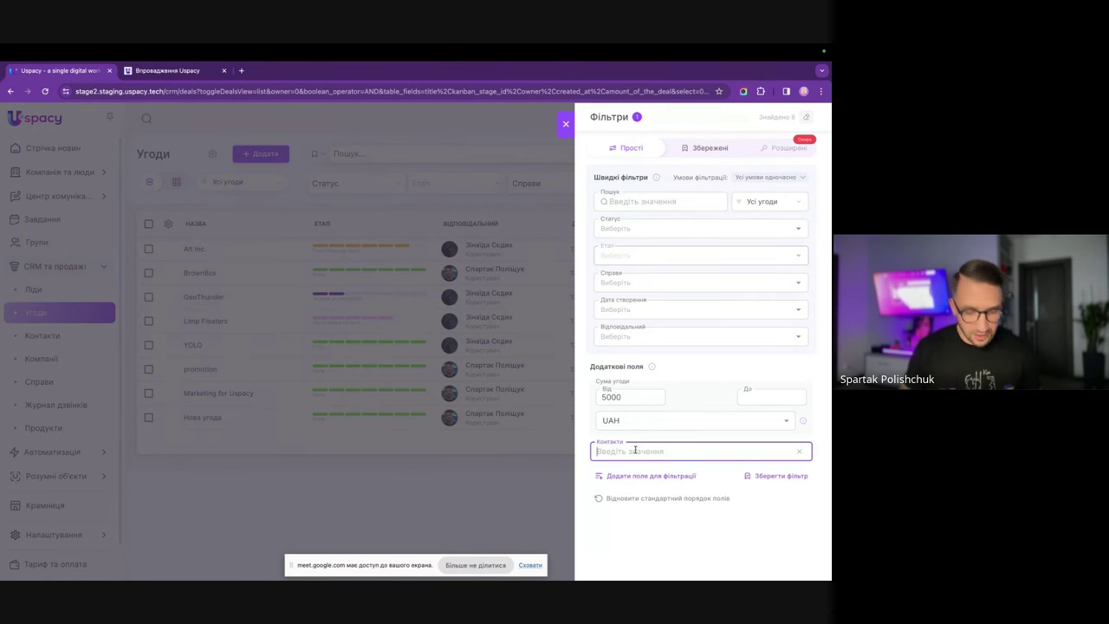
text(A)
key(BackSpace)
text(A)
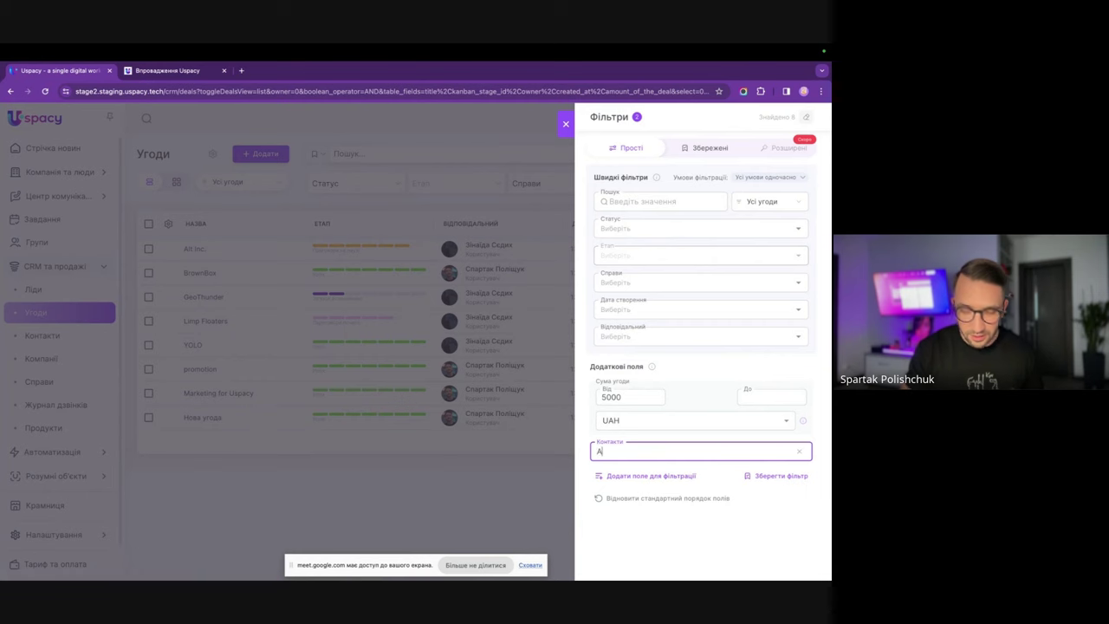
text(ndriam)
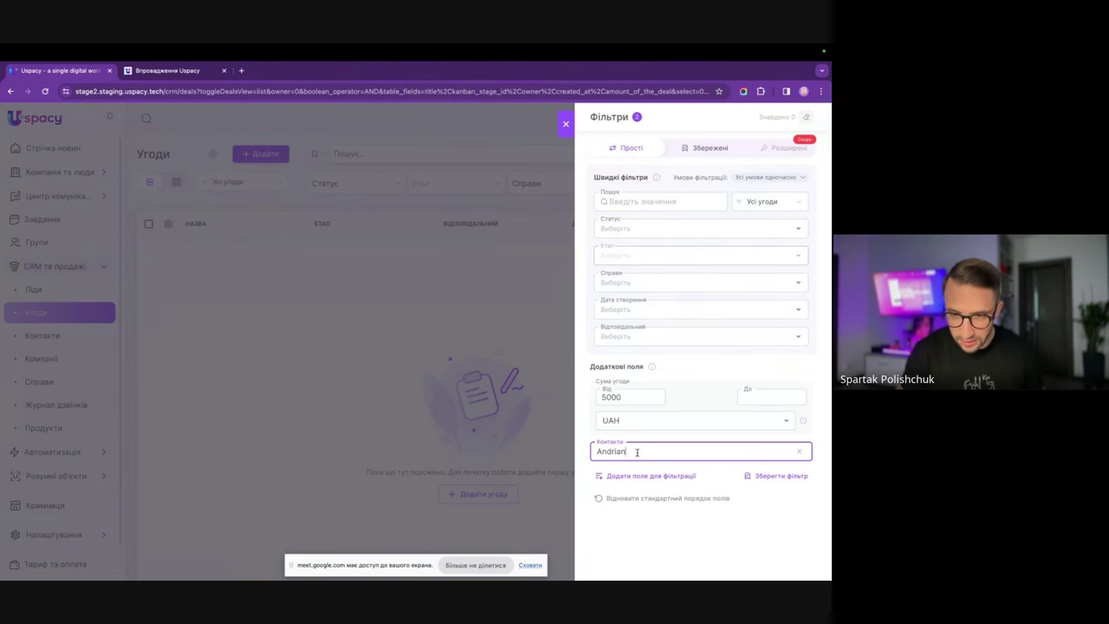
key(BackSpace)
key(BackSpace)
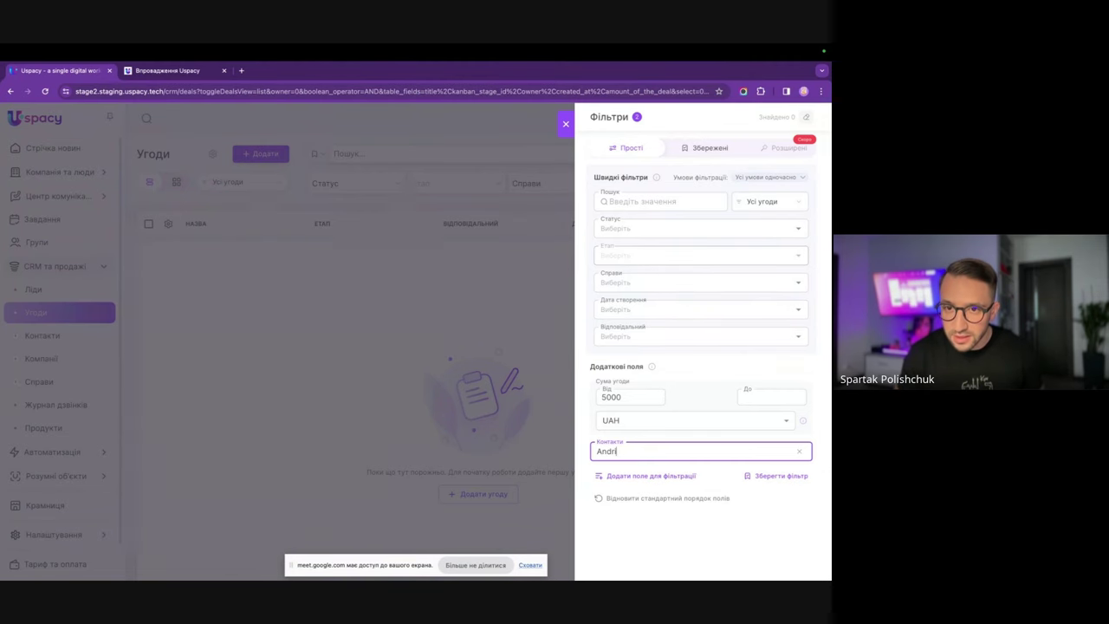
key(BackSpace)
key(BackSpace)
key(BackSpace)
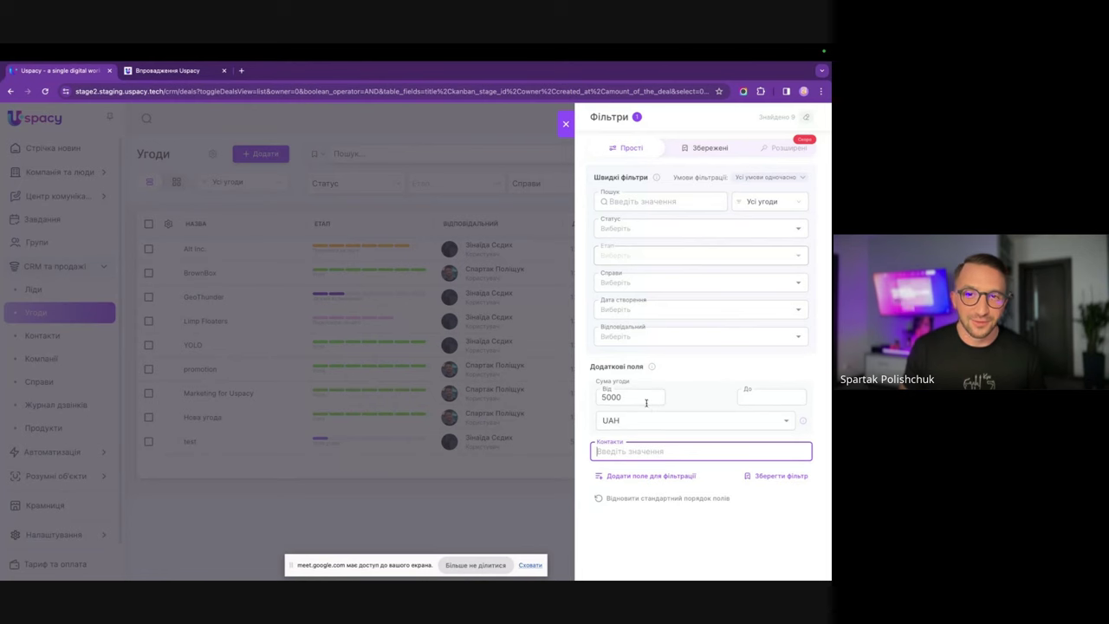
click(567, 126)
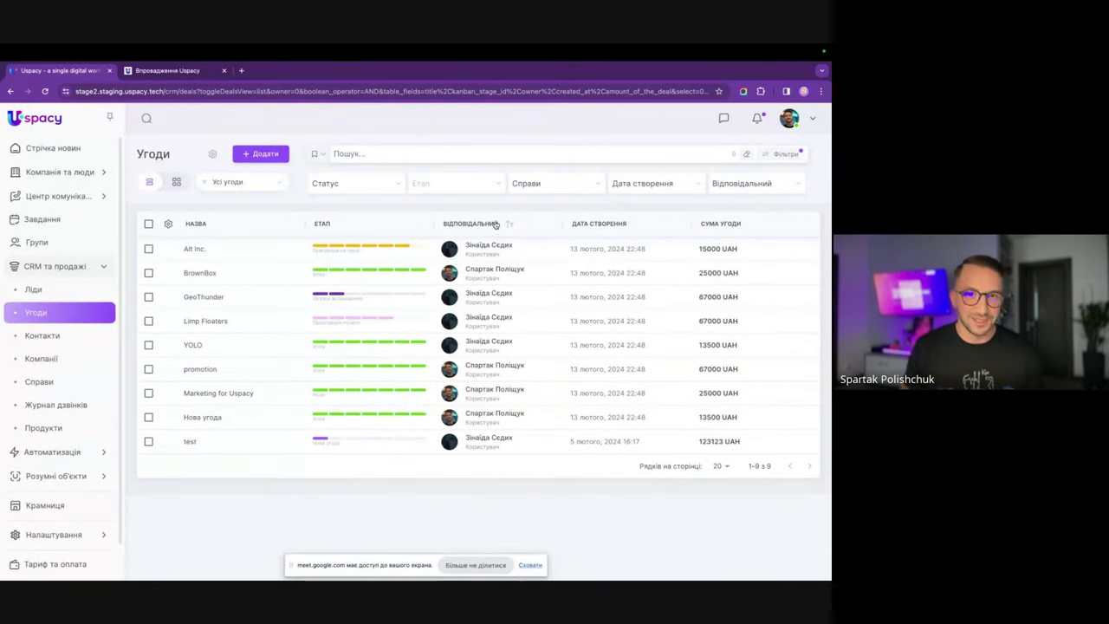
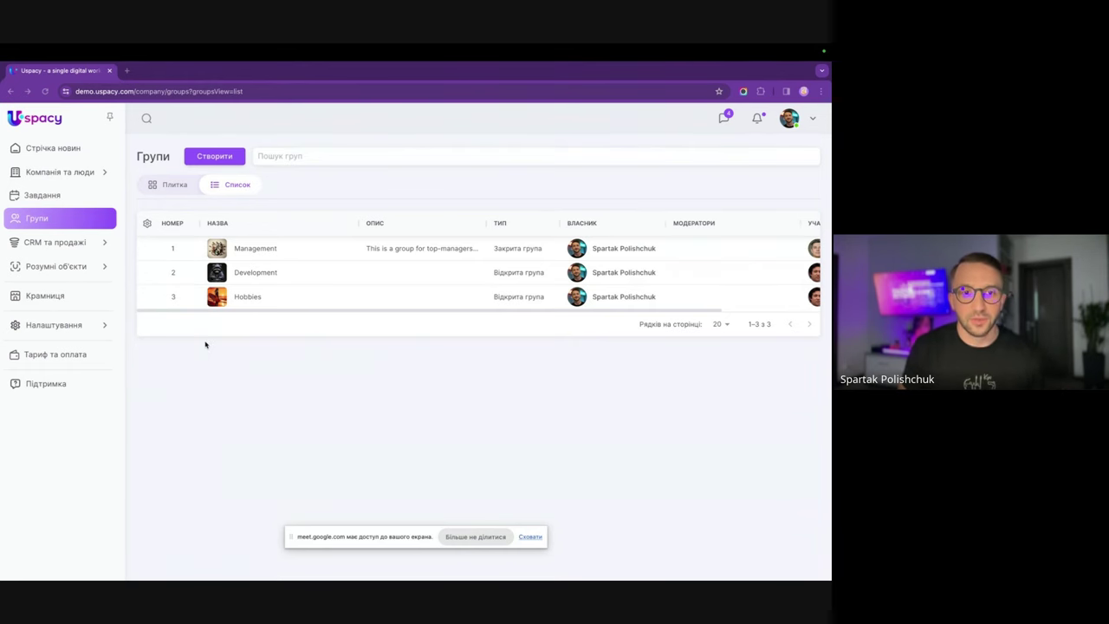
Compare the tile and list views of the groups in the demo portal and examine the list's columns.
click(179, 187)
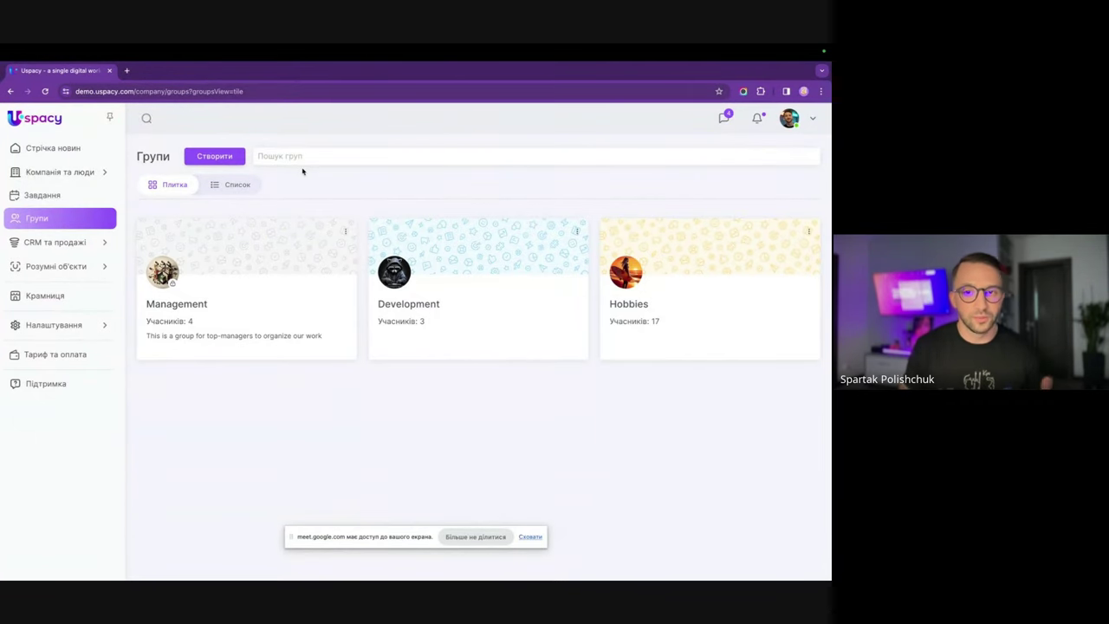
click(241, 186)
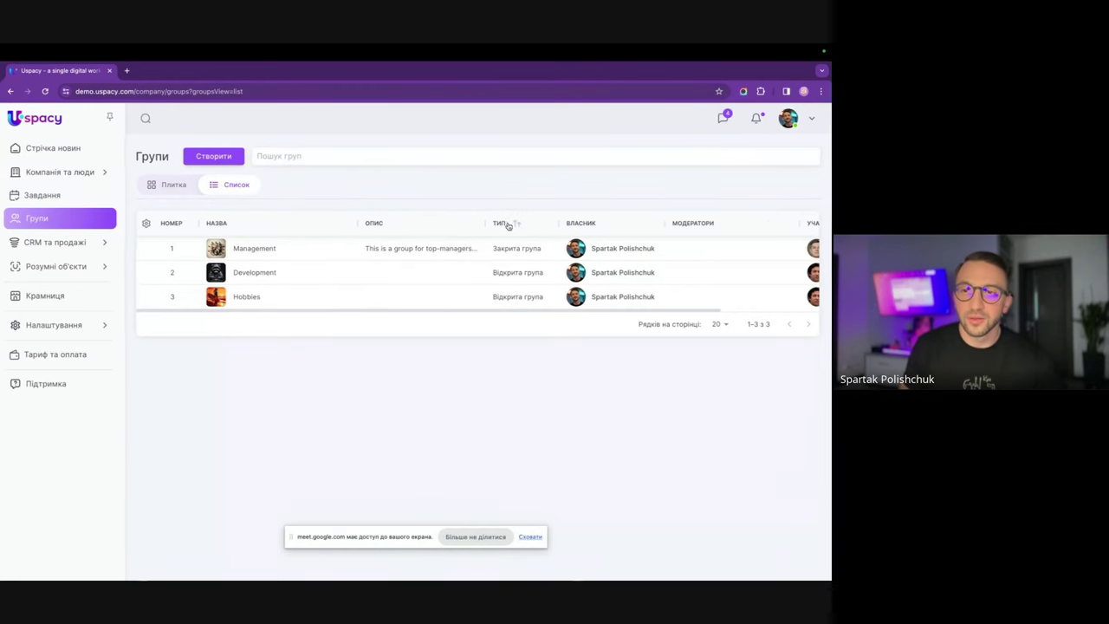
scroll(673, 299, right, 5)
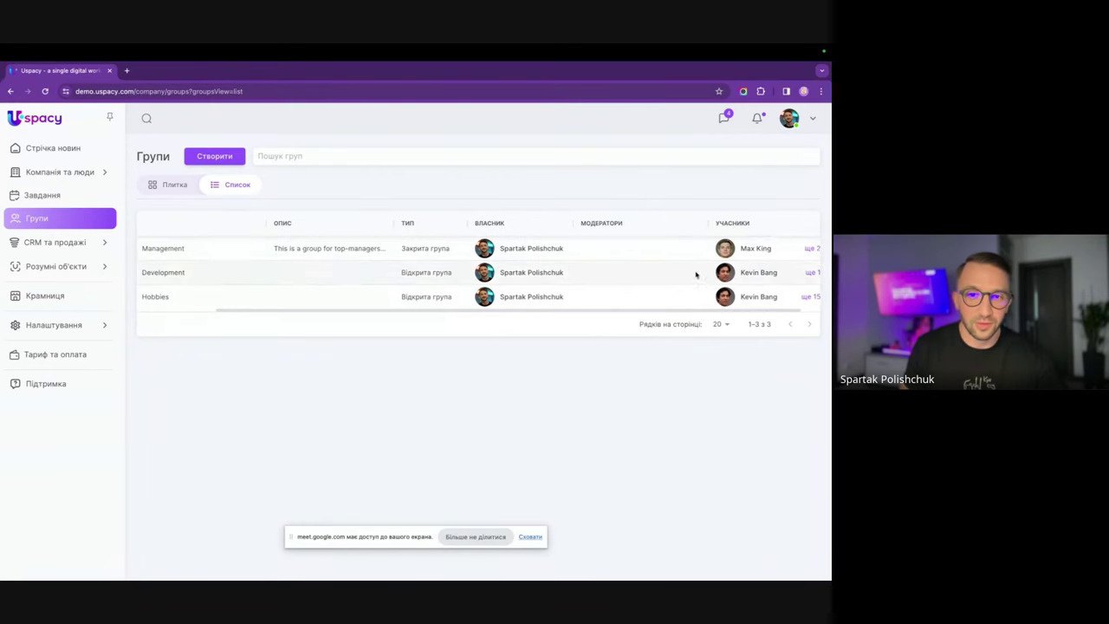
scroll(658, 290, left, 5)
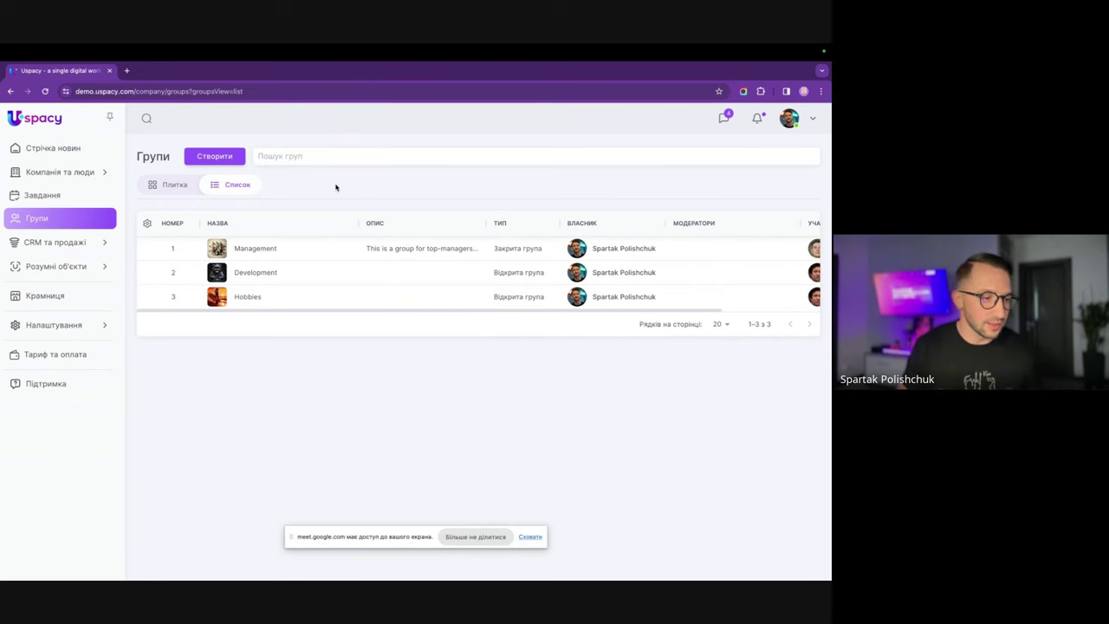
Open the Management group and view its members and join requests, its posts, and its task board.
click(254, 250)
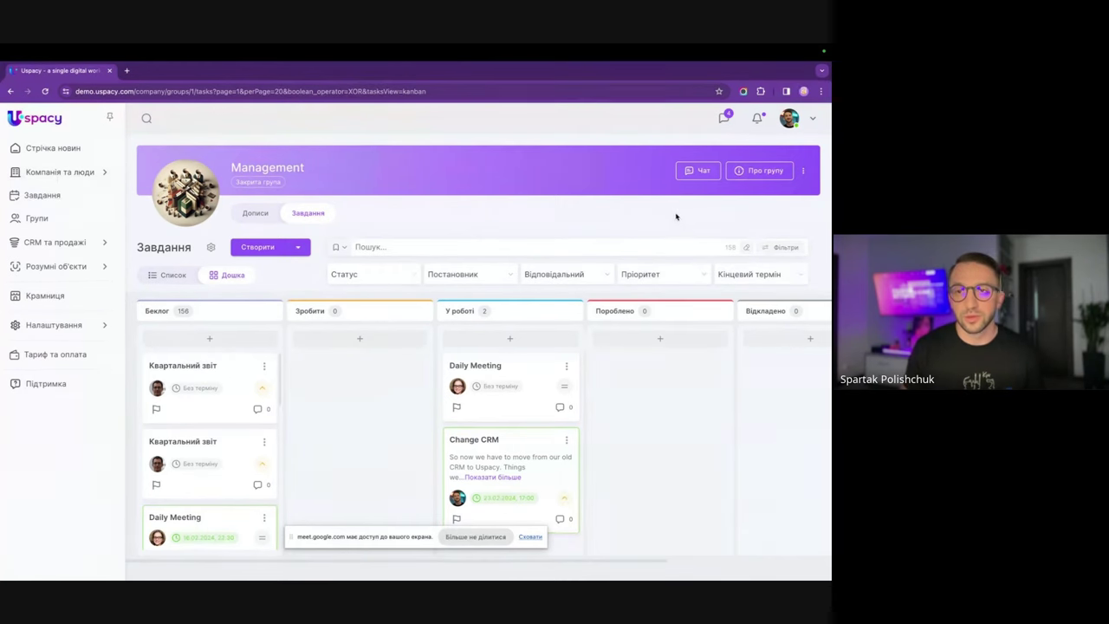
click(759, 171)
scroll(448, 324, down, 10)
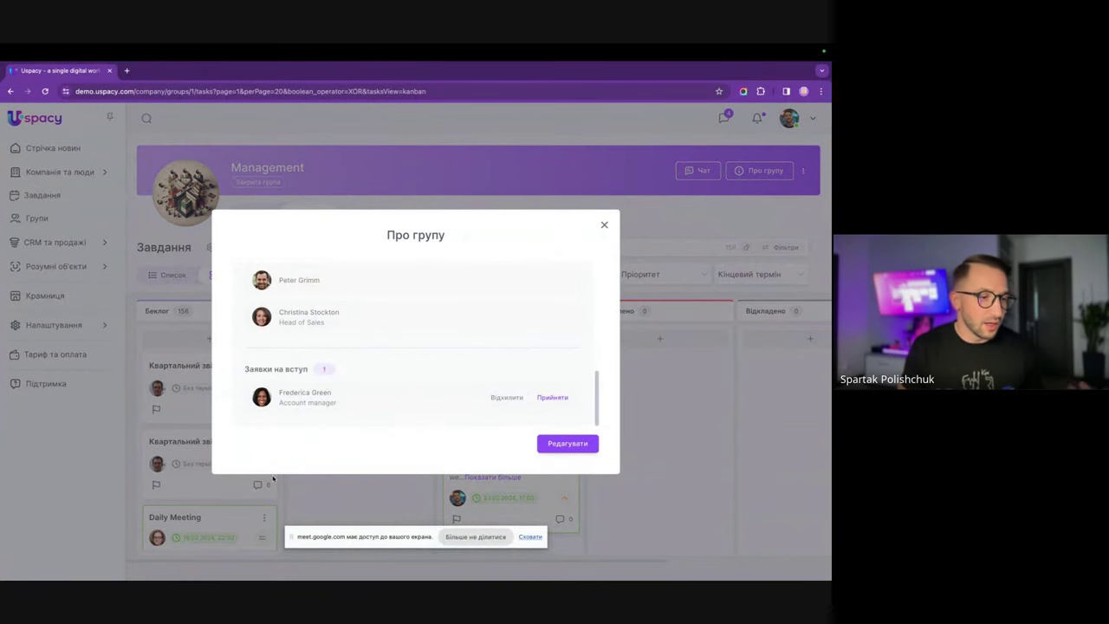
click(605, 226)
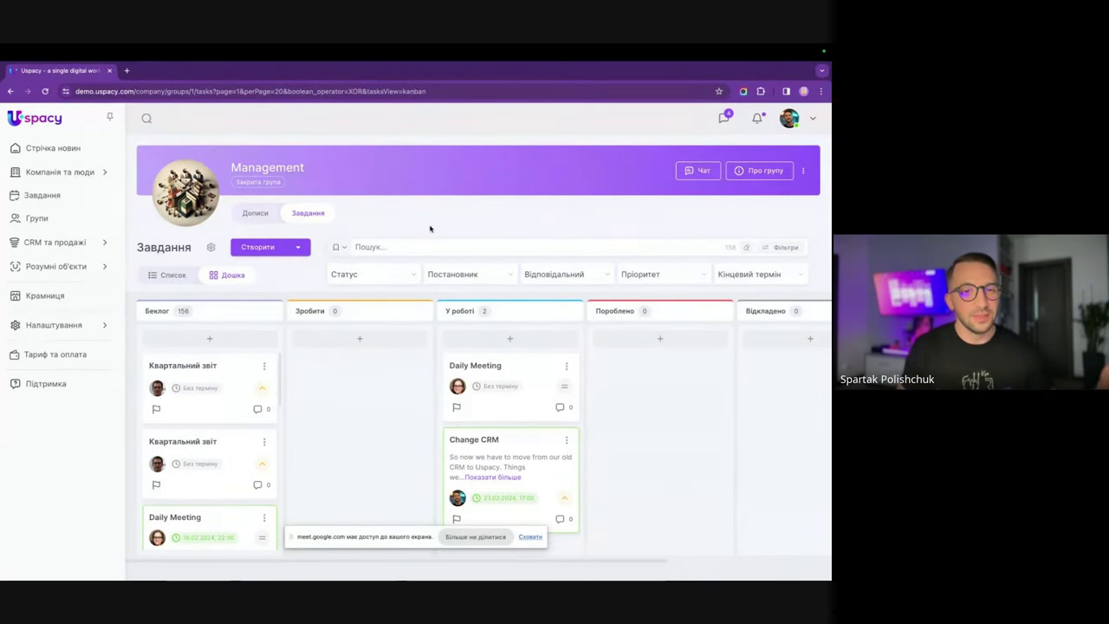
click(256, 215)
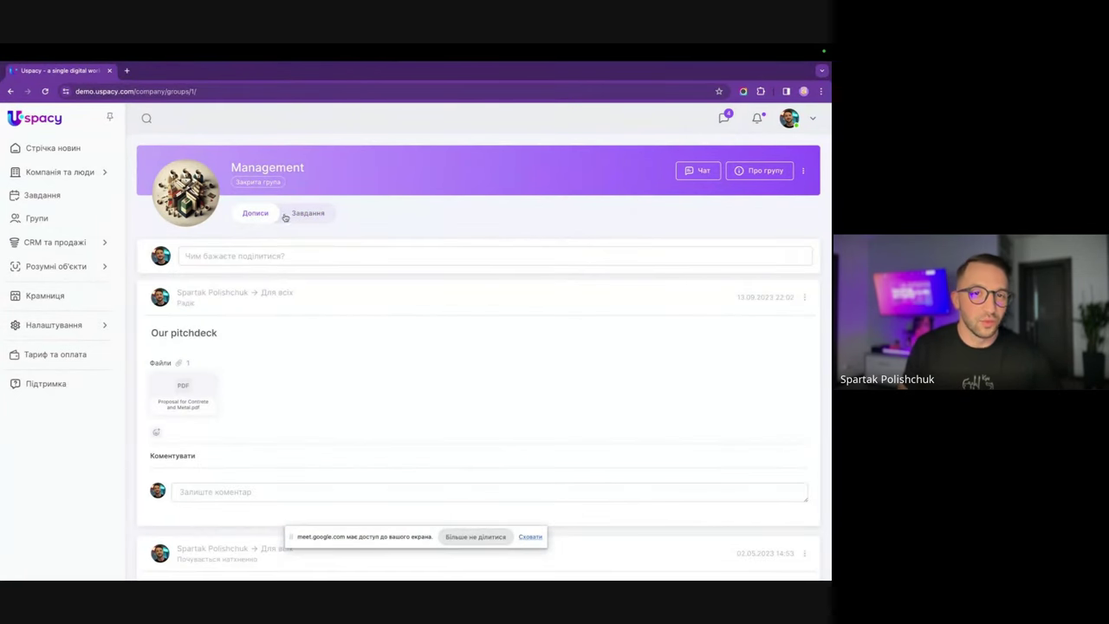
click(302, 217)
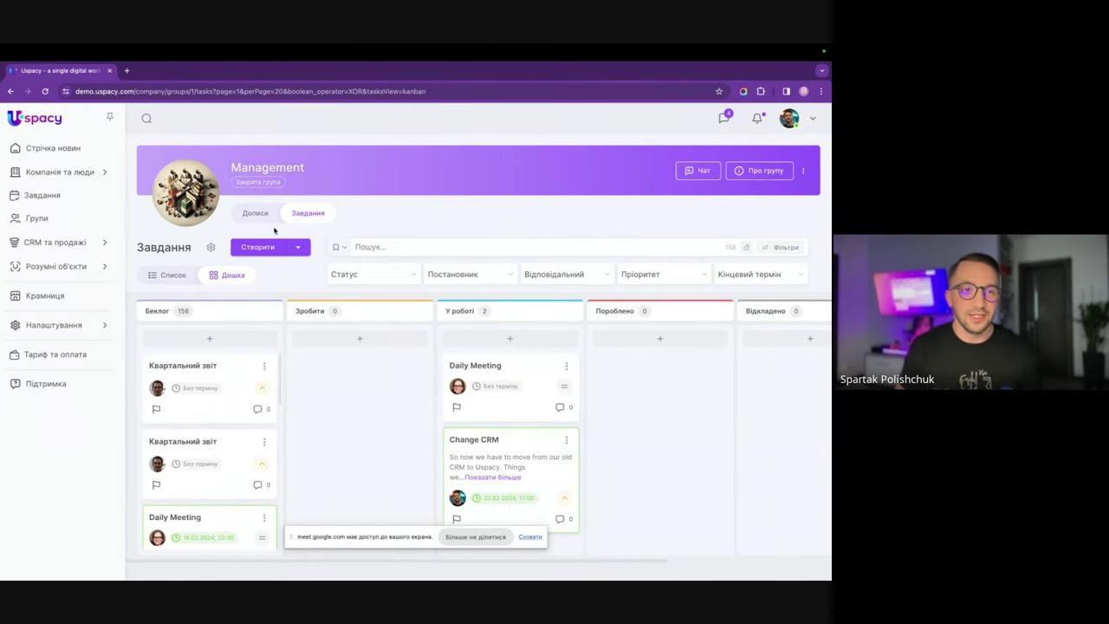
View the Development group's task board and return to the list of groups.
click(87, 226)
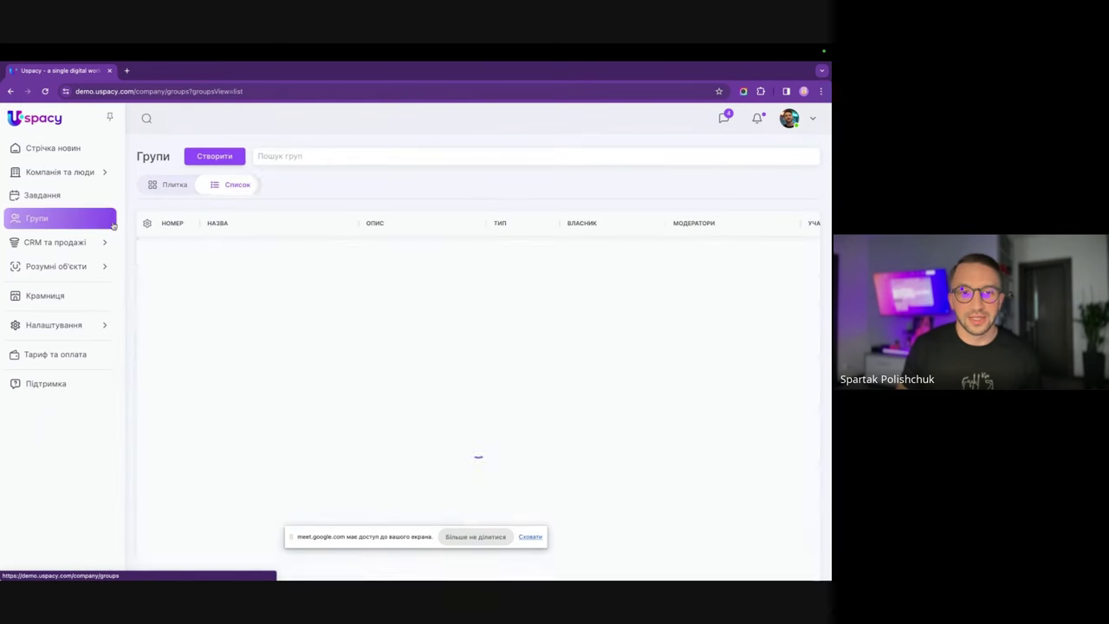
click(248, 274)
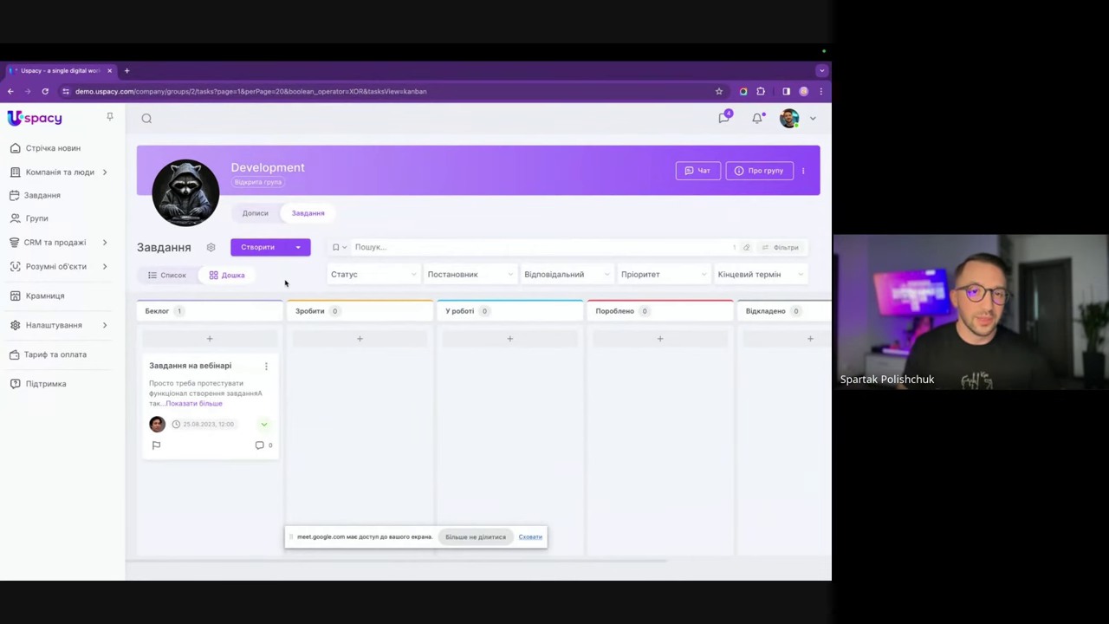
click(100, 226)
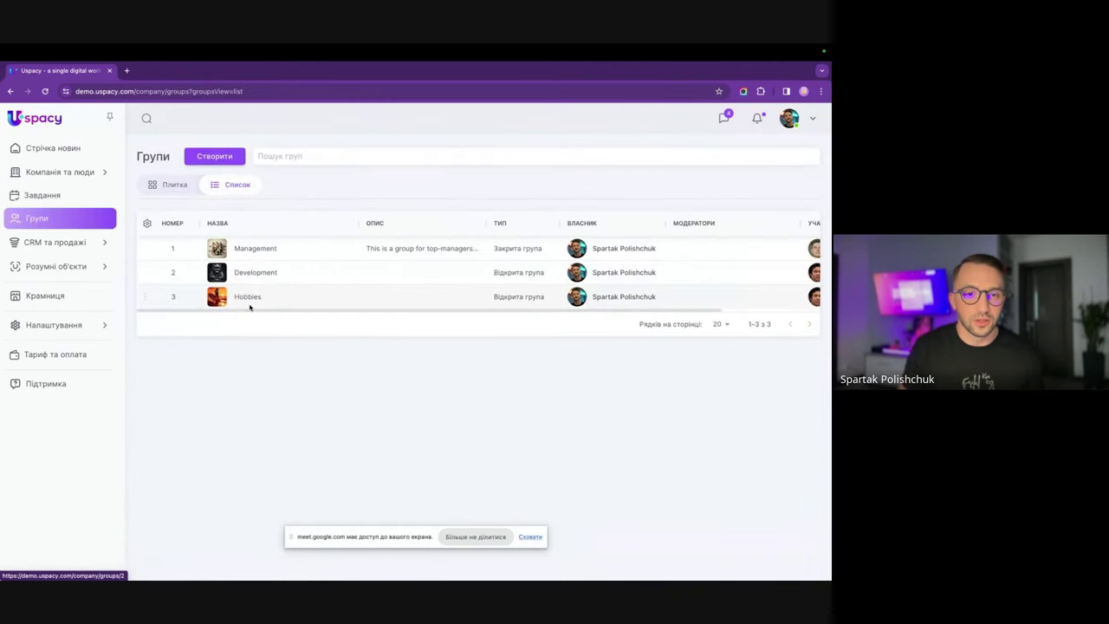
Open the Hobbies group and move the task "Організувати зимові покатушки" to the "У роботі" stage.
click(247, 296)
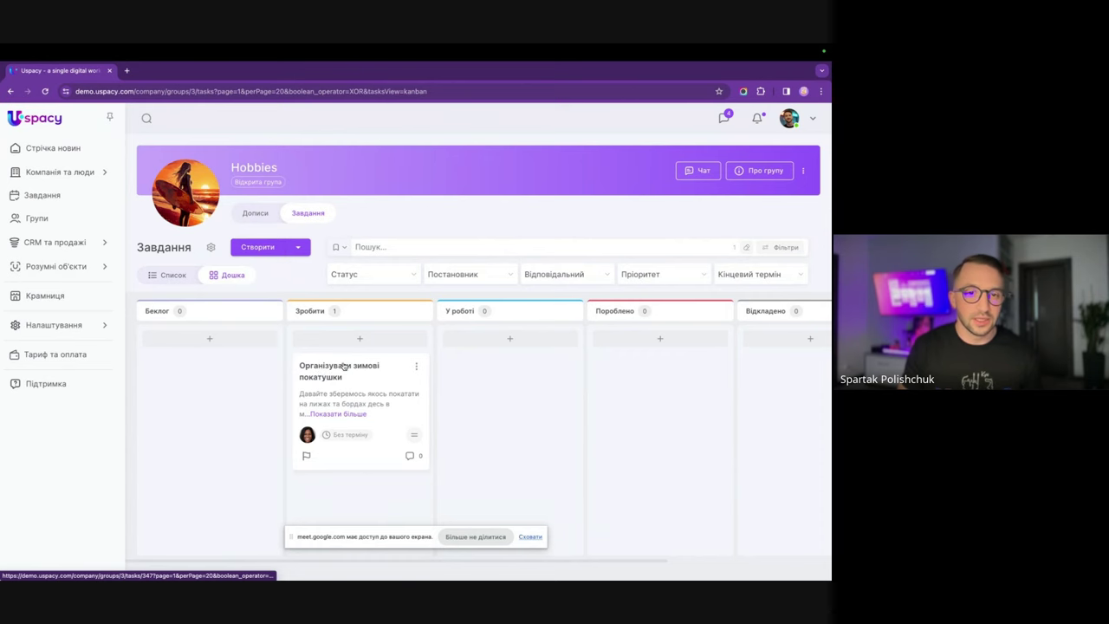
drag(339, 373, 457, 381)
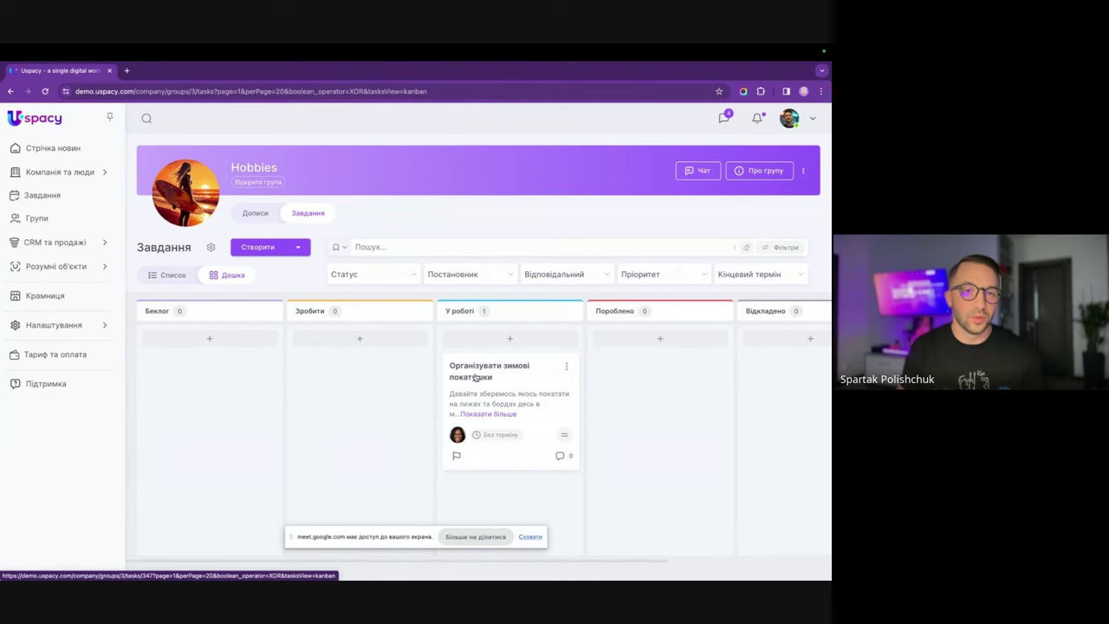
Set the task's stage to "Зробити" from its card, and open the general task board covering all groups.
click(475, 375)
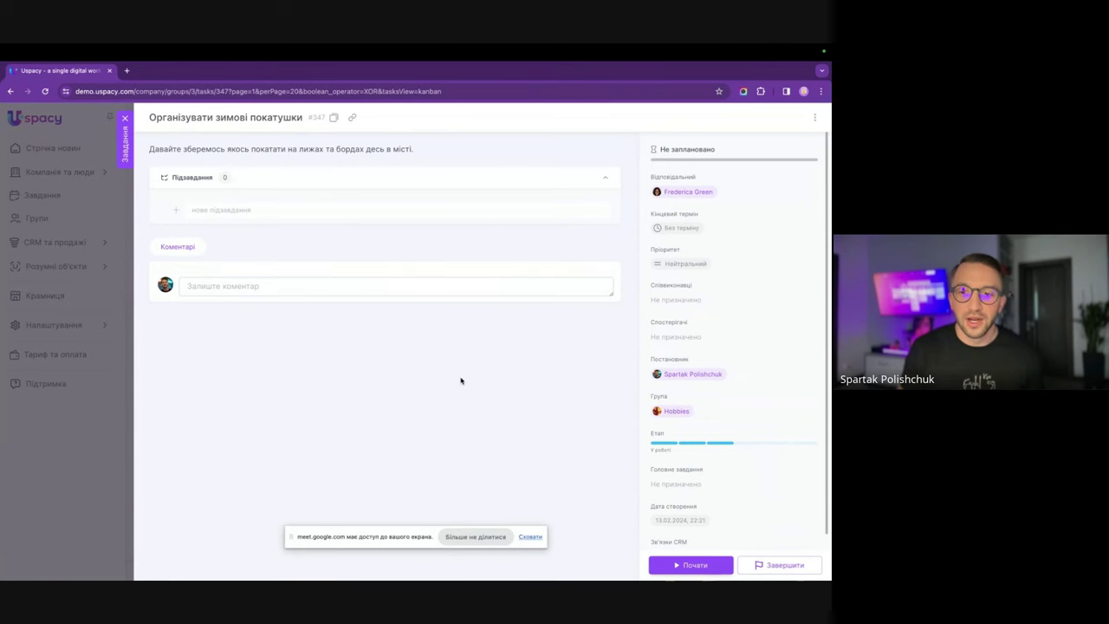
click(700, 444)
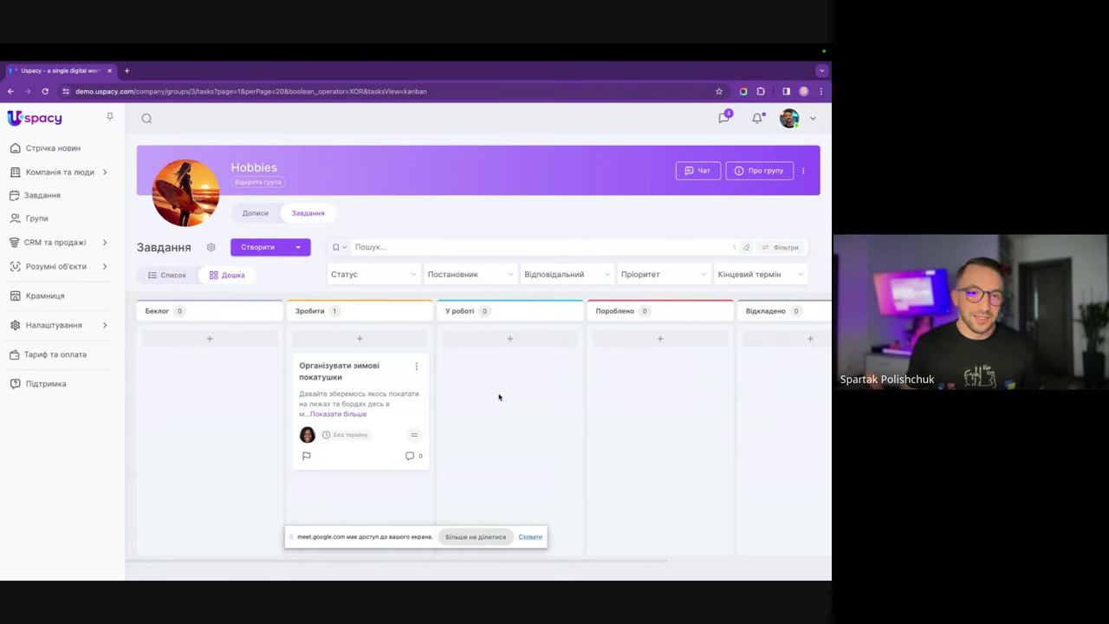
click(88, 204)
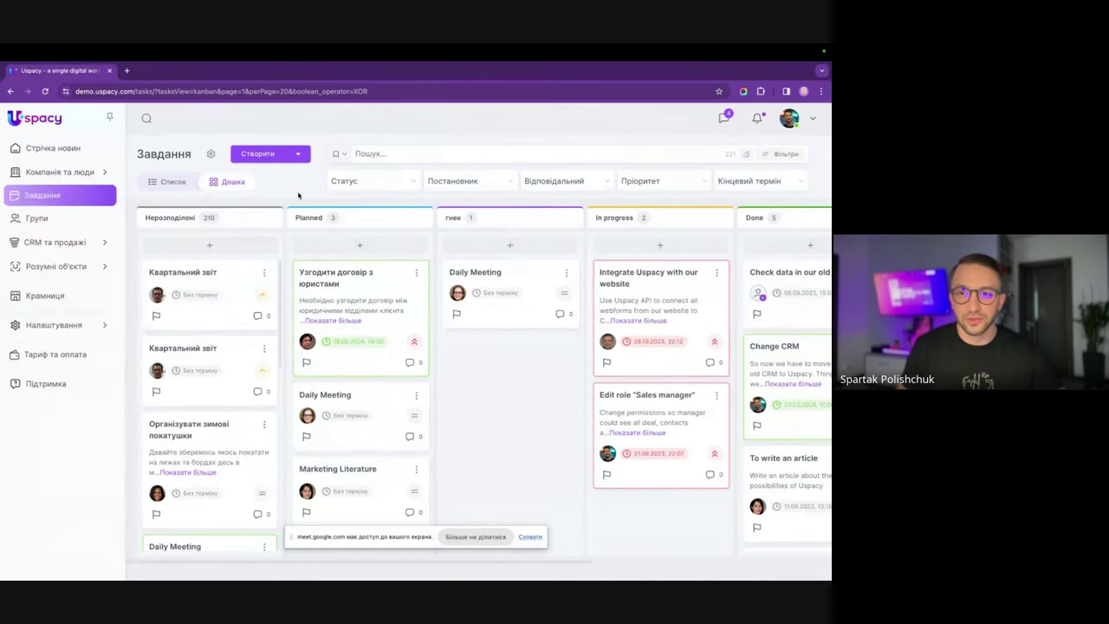
Filter the general task board by the Management group and set the filter condition to "Усі умови одночасно".
click(785, 153)
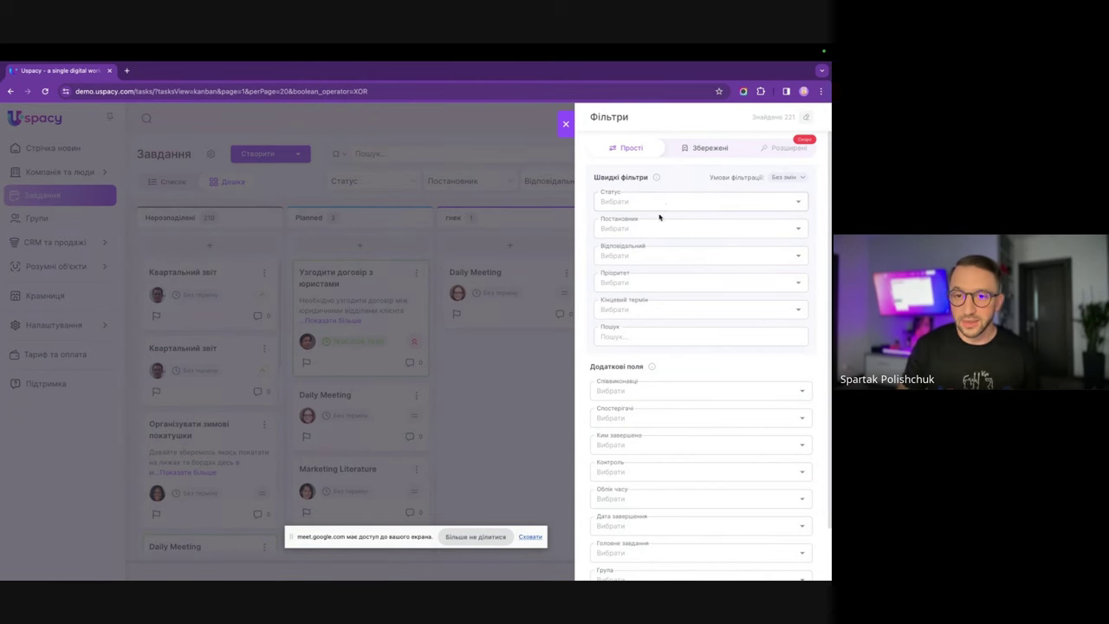
scroll(641, 360, down, 2)
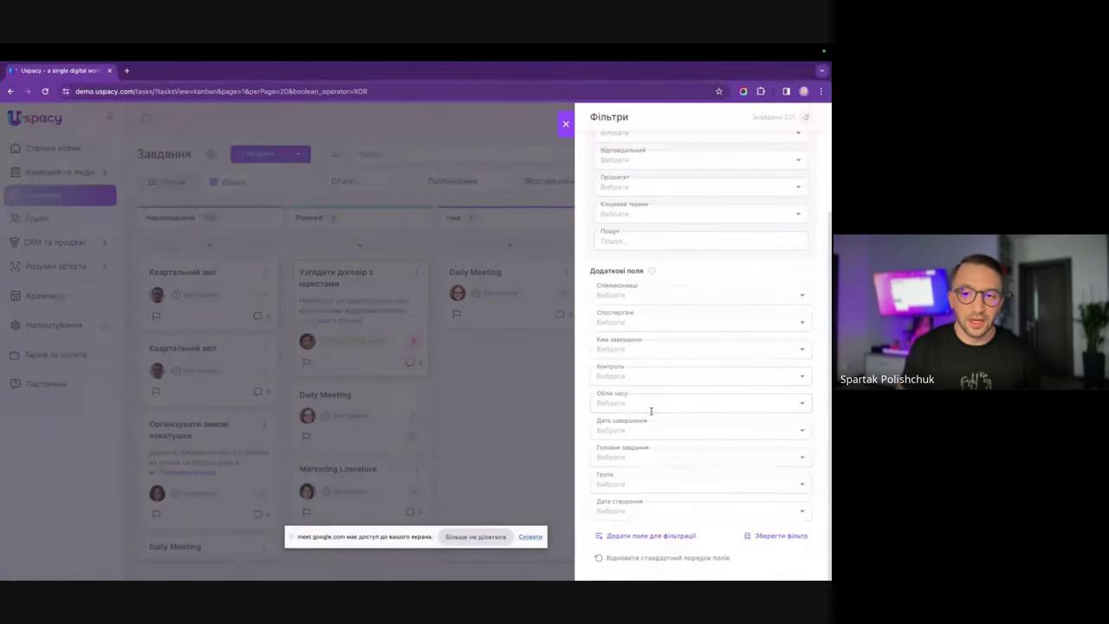
click(631, 486)
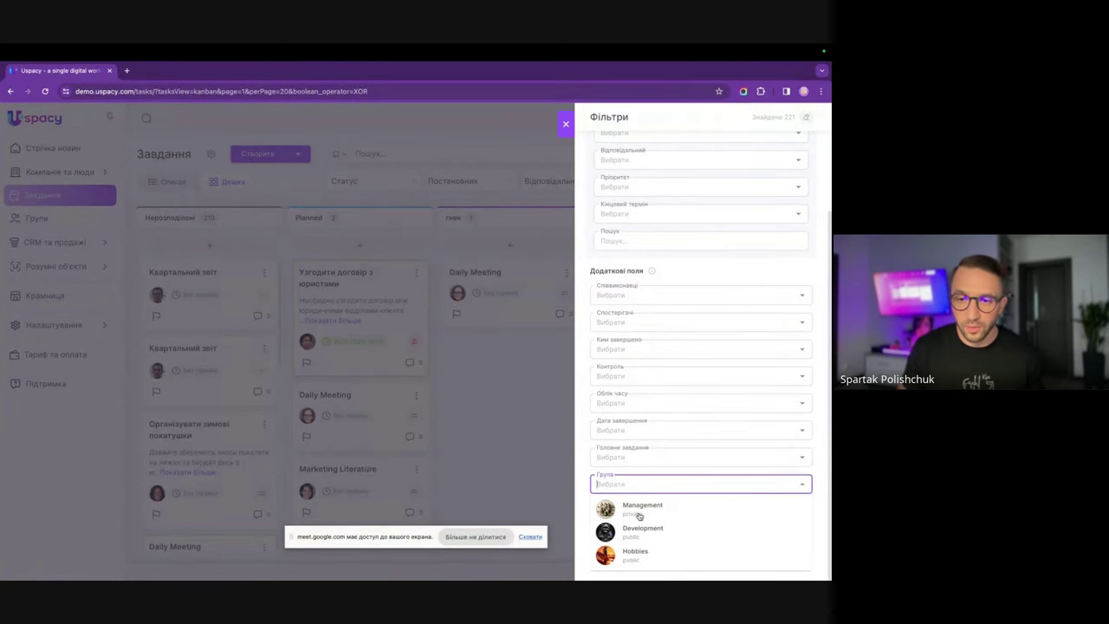
click(641, 510)
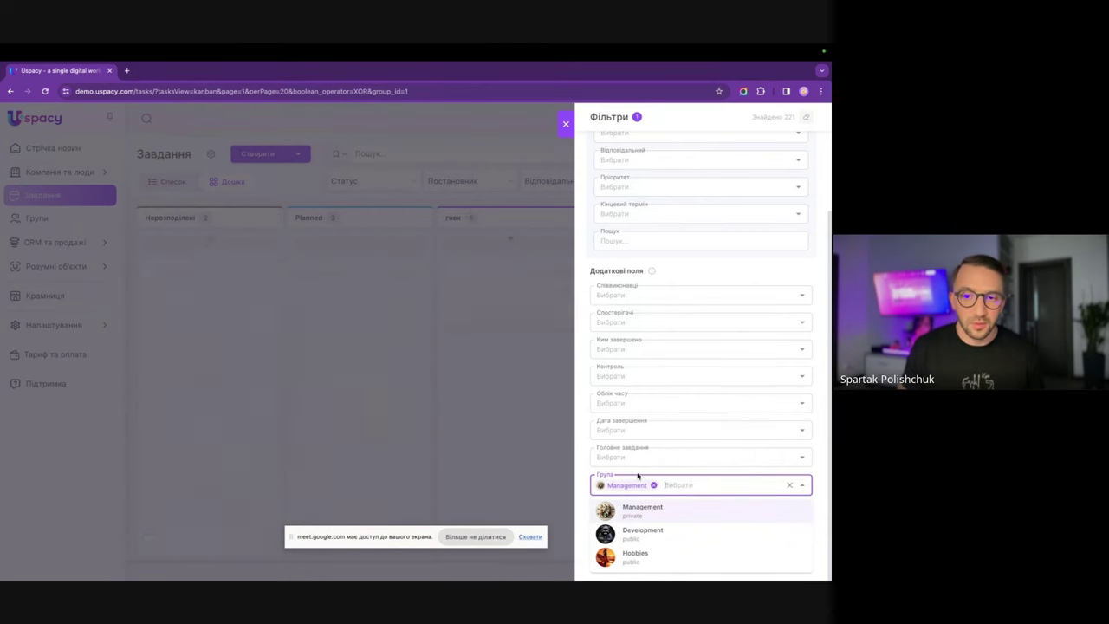
click(636, 476)
scroll(662, 368, up, 3)
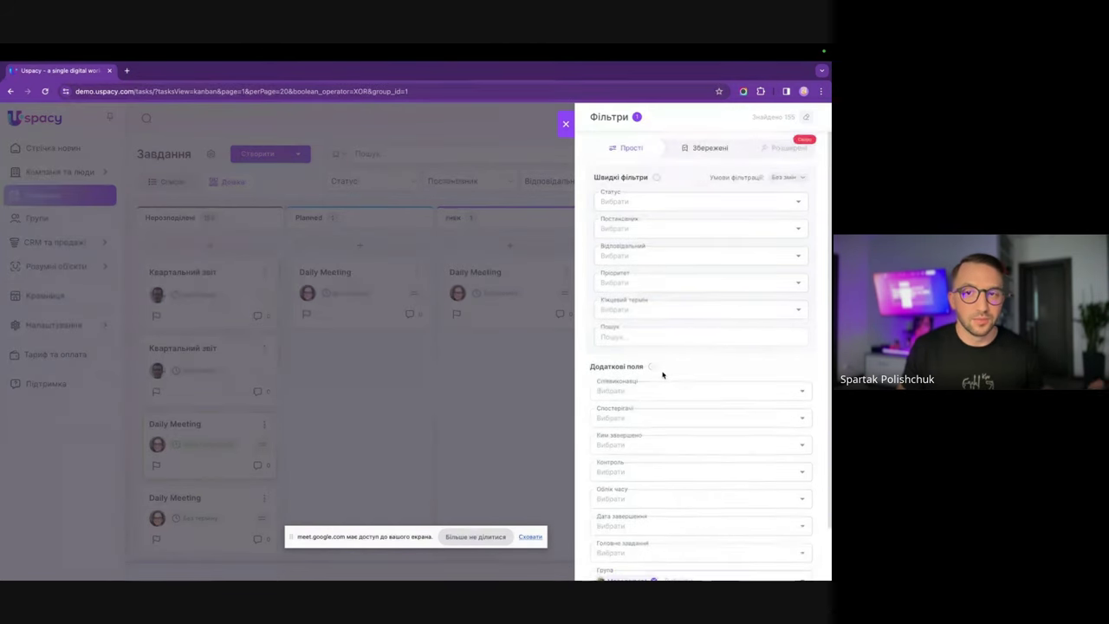
click(784, 176)
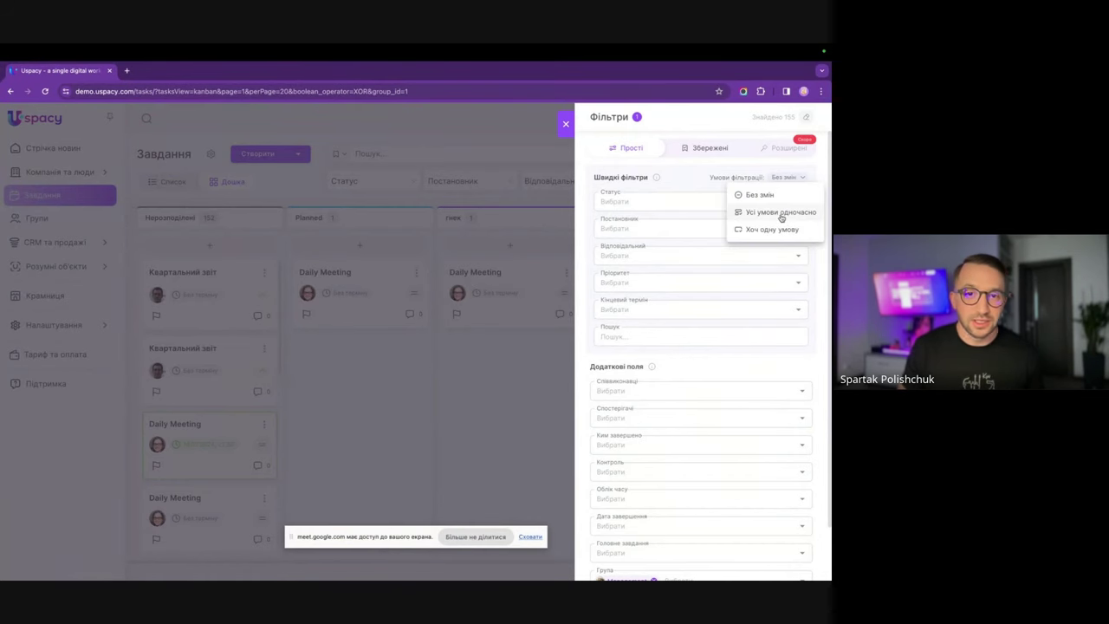
click(779, 213)
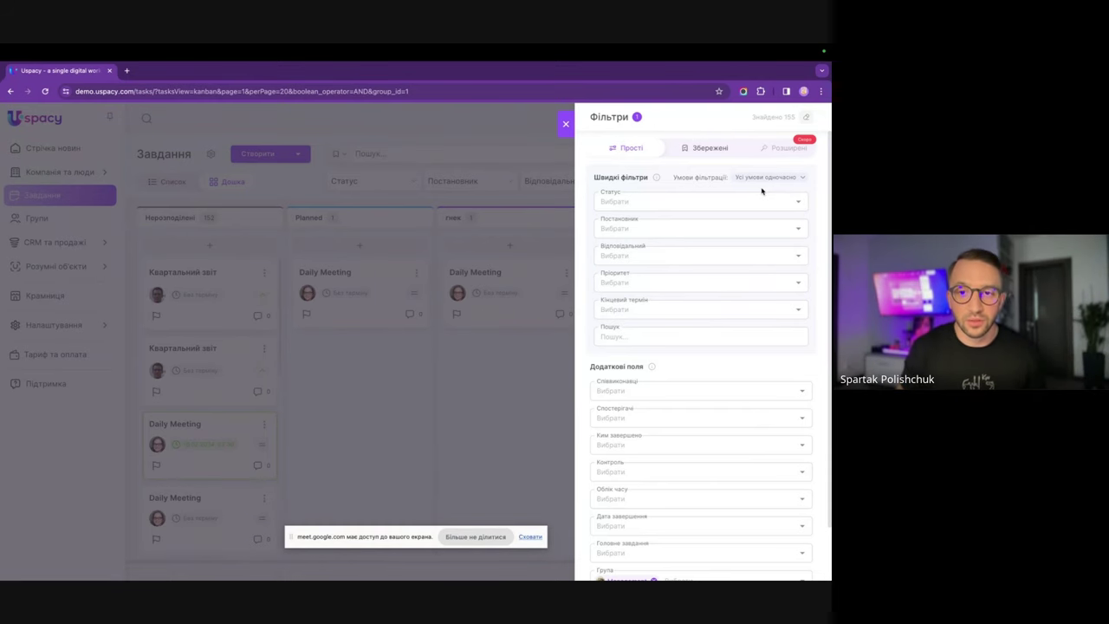
Save the current filter set under the name "Група Менеджмент" and return to the filtered board.
scroll(692, 302, down, 1)
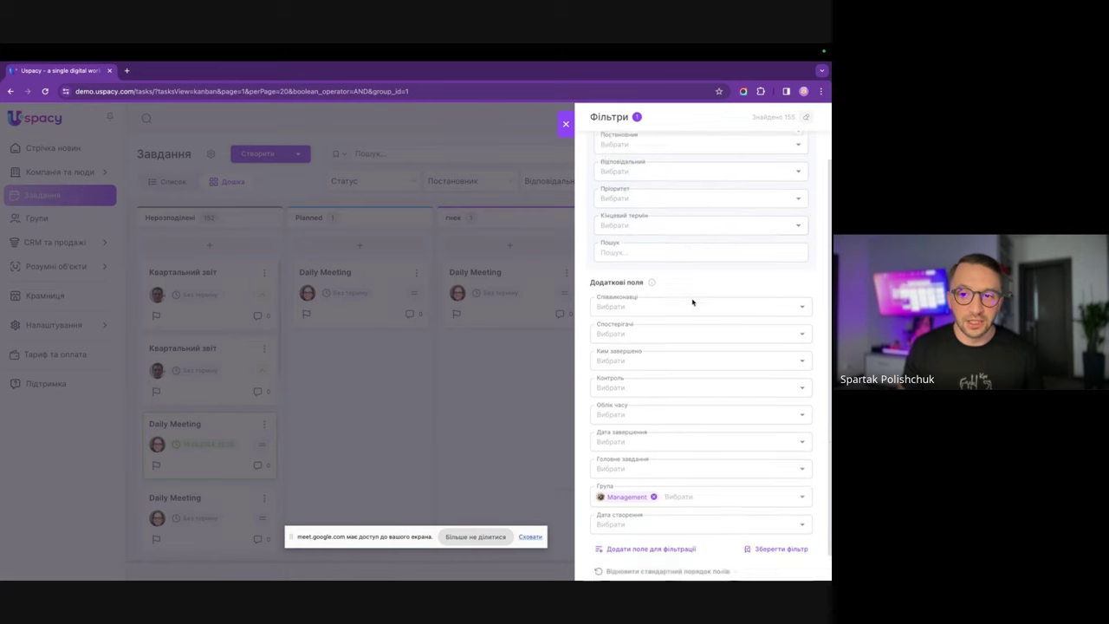
click(782, 537)
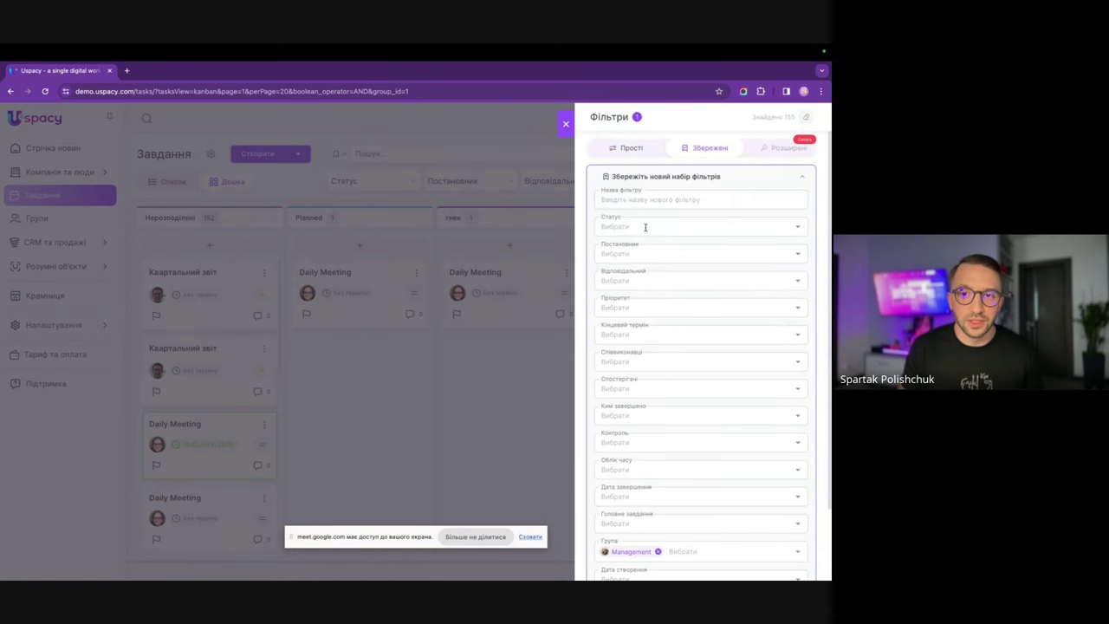
click(644, 201)
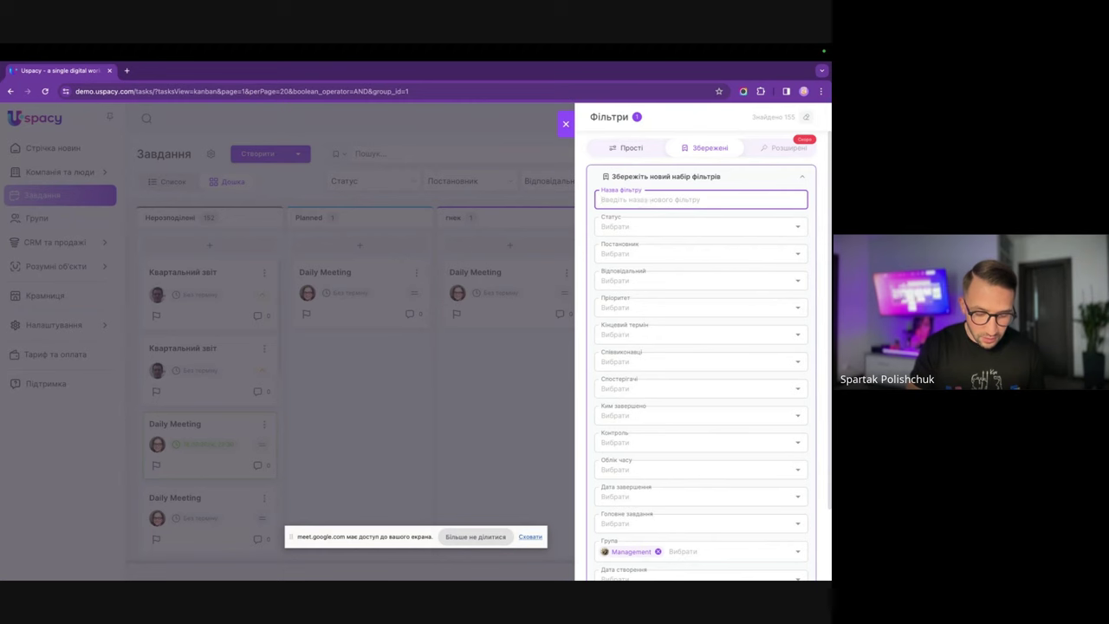
text(Uheg)
key(BackSpace)
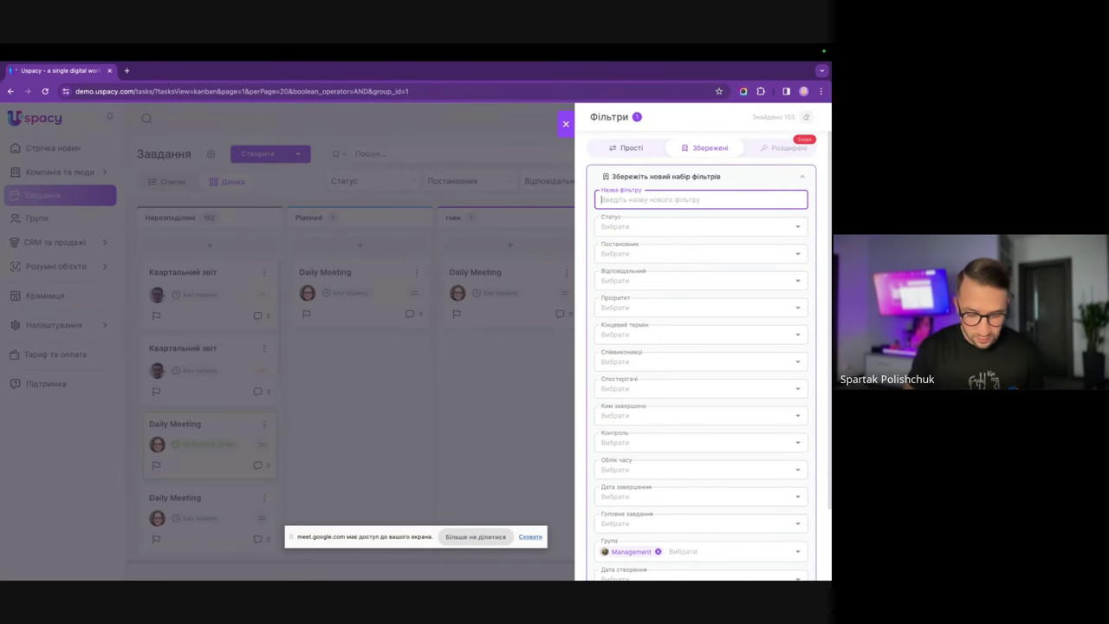
text(Група М)
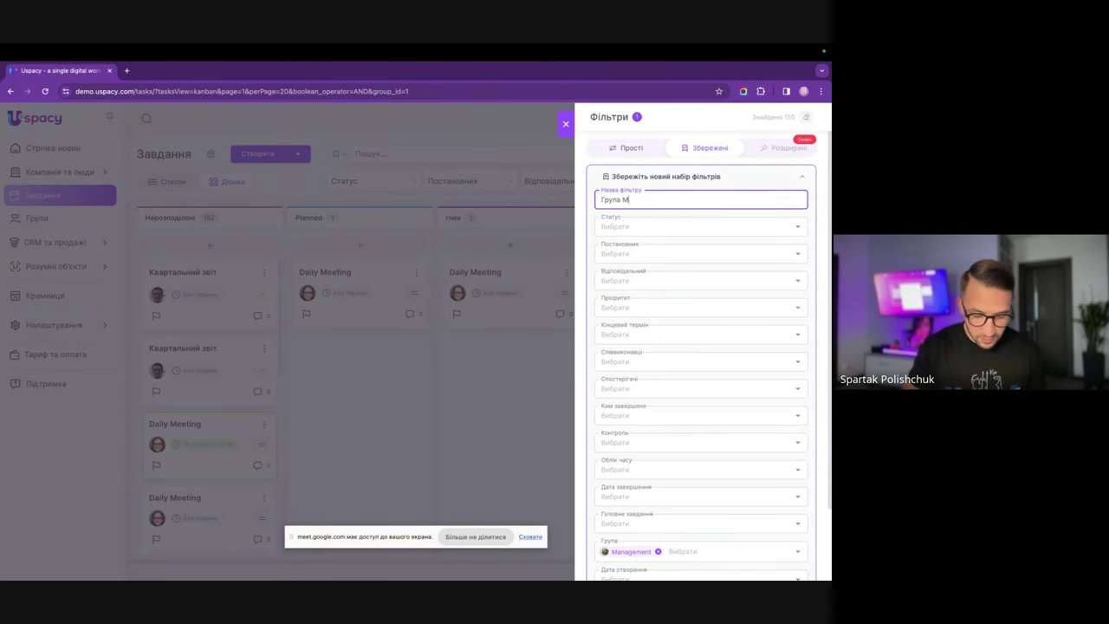
text(енеджмент)
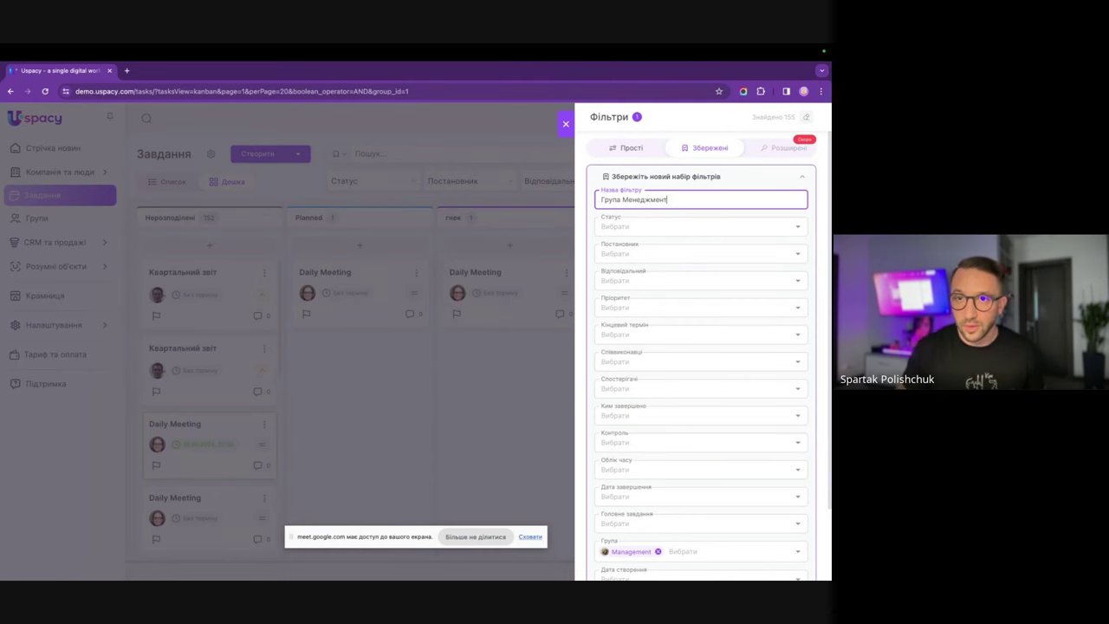
scroll(677, 372, down, 3)
click(772, 522)
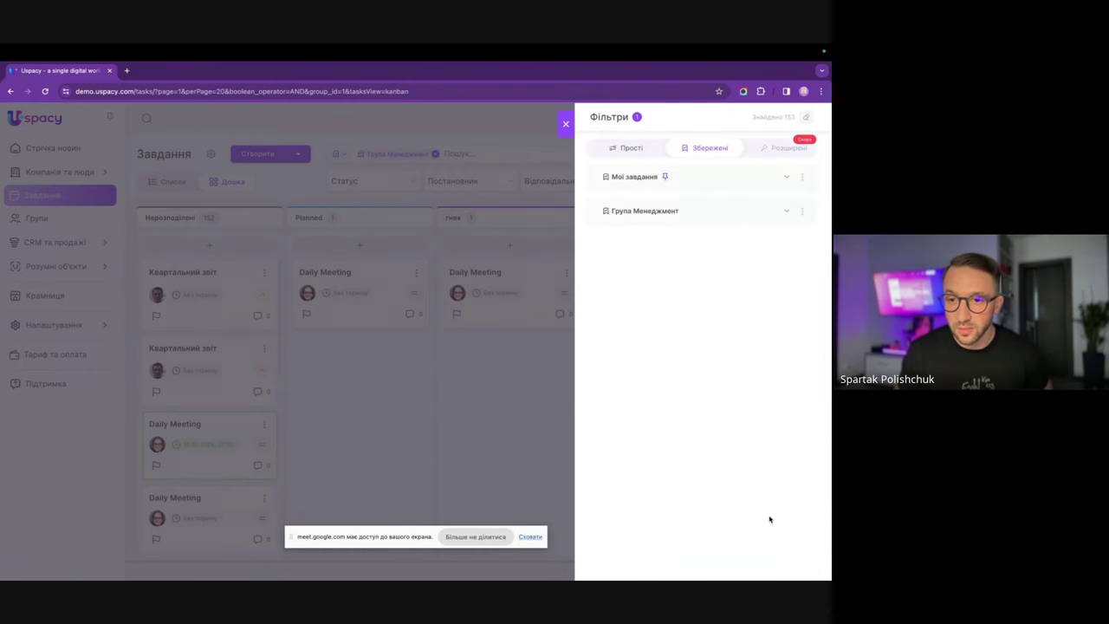
click(564, 125)
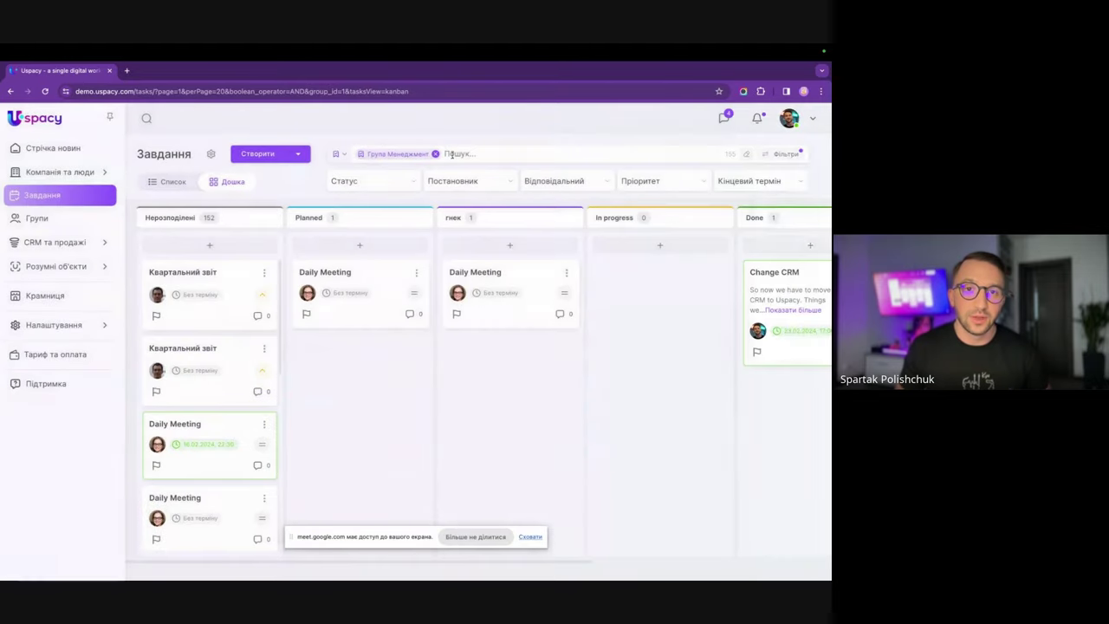
Apply the saved filter "Мої завдання" to the board, and switch back to "Група Менеджмент".
click(340, 153)
click(347, 177)
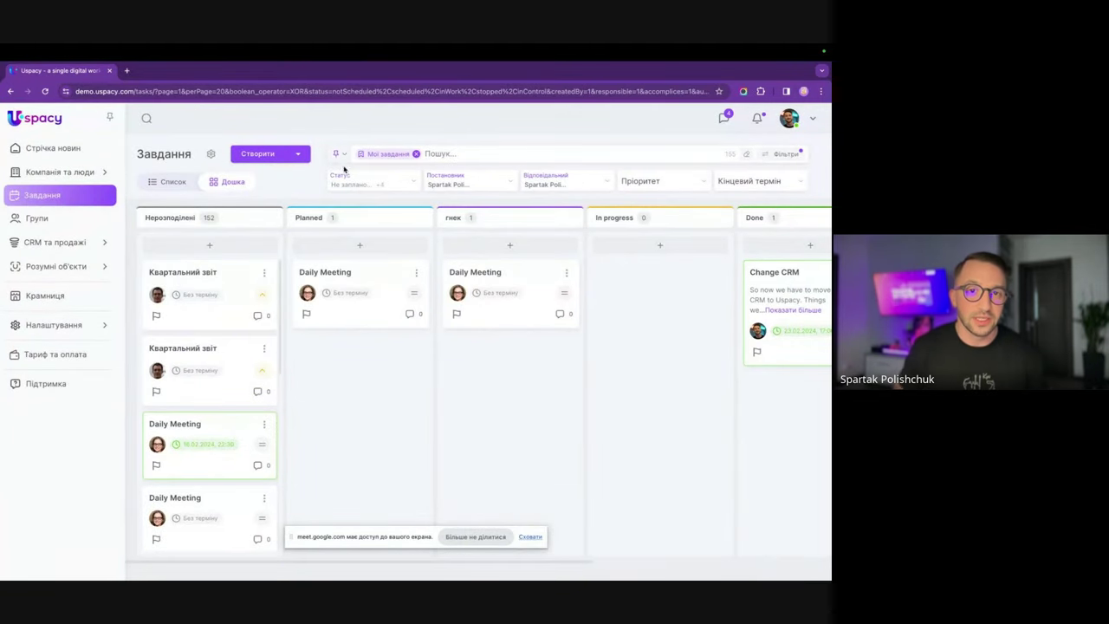
click(340, 153)
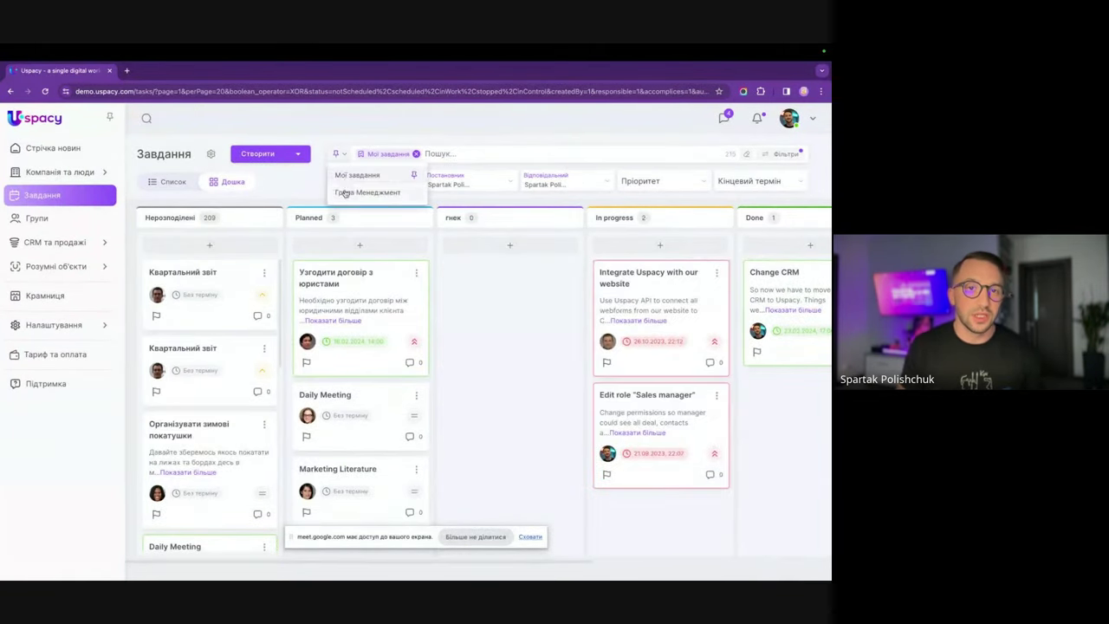
click(345, 192)
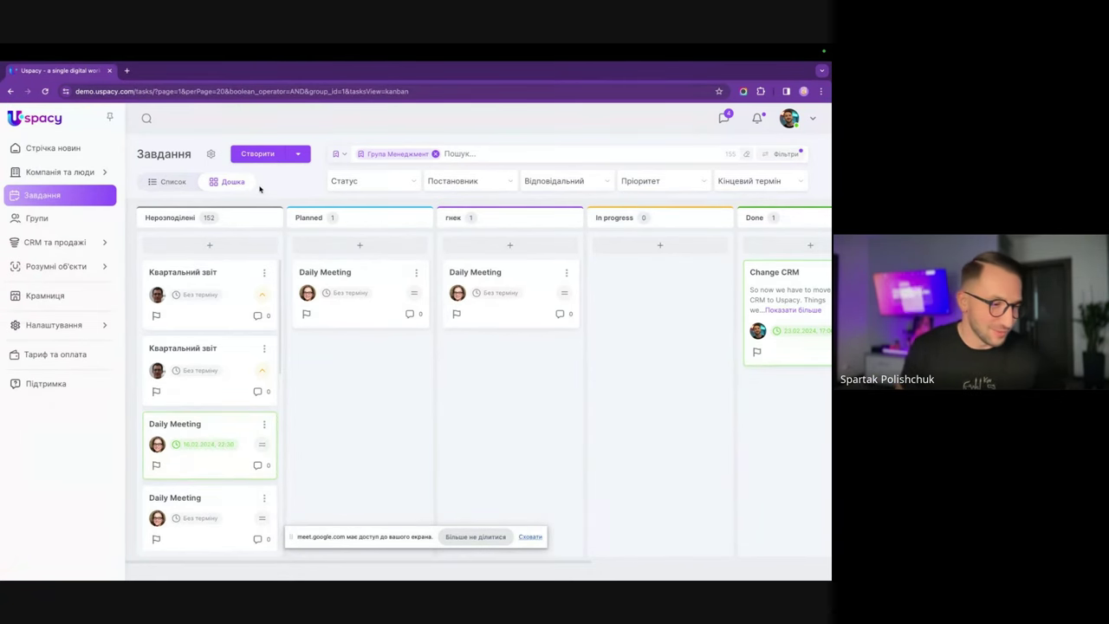
Show the filtered tasks as a list, and select and deselect all tasks on the page.
click(177, 181)
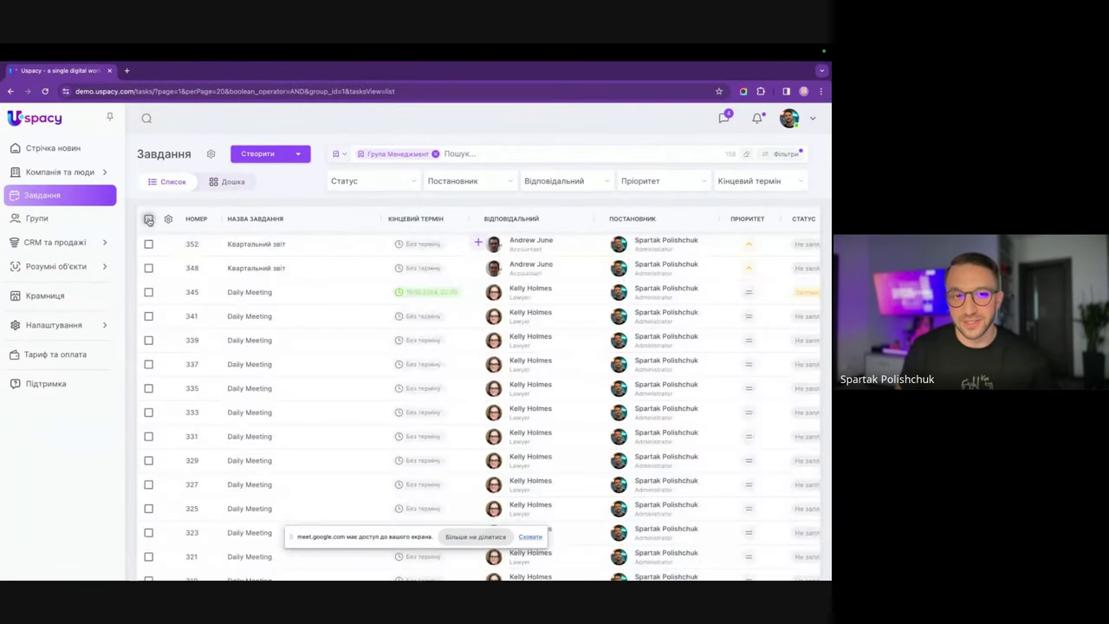
click(149, 219)
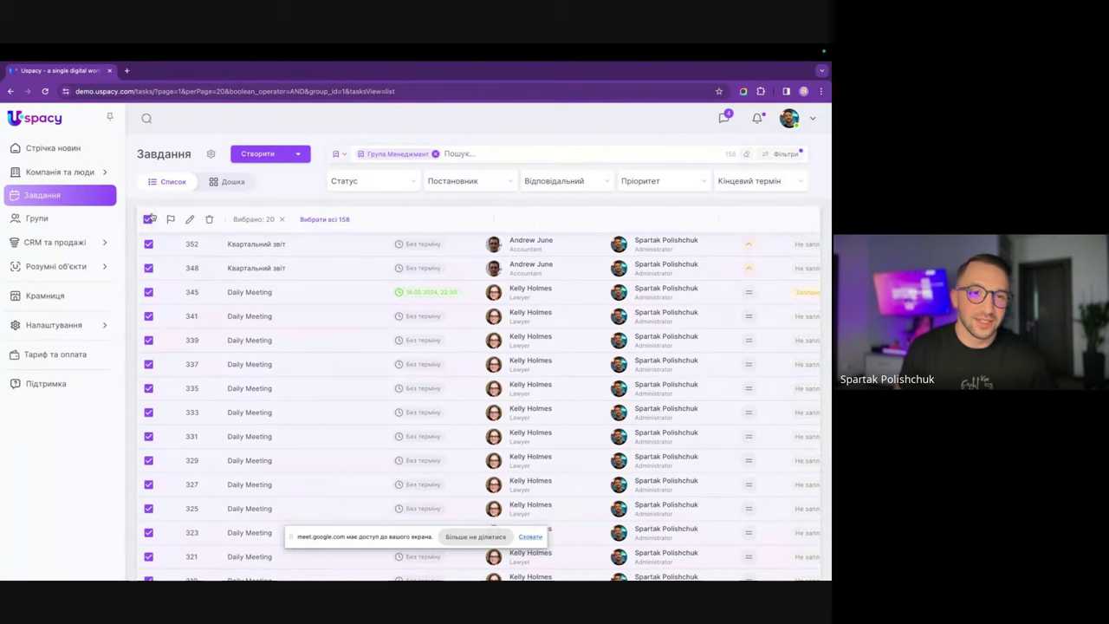
click(148, 219)
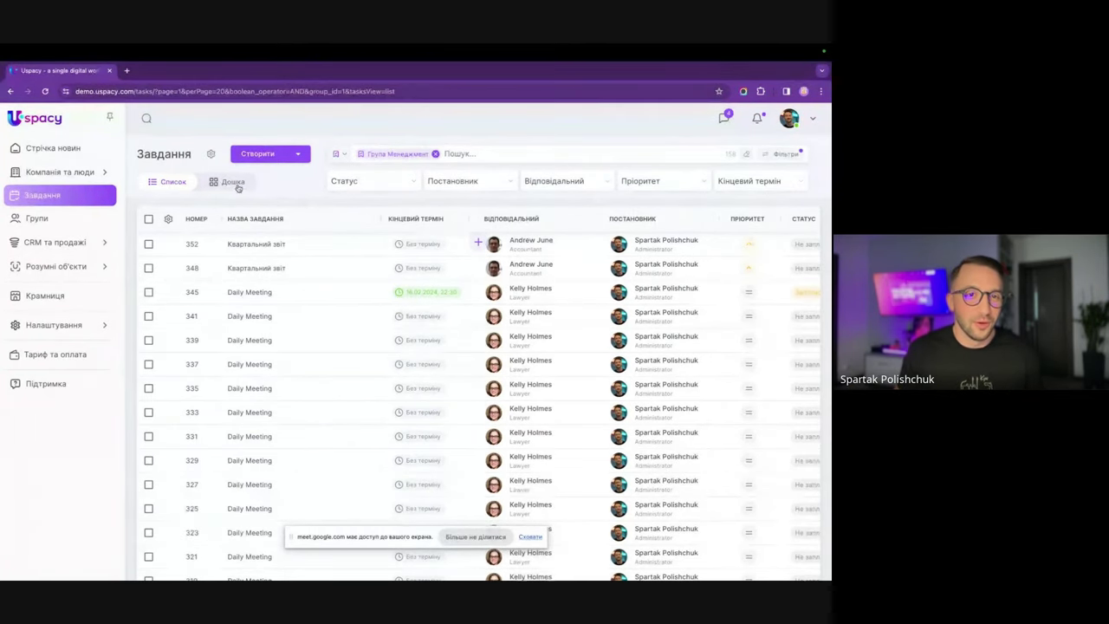
Open the regular task templates and examine the details of the "Квартальний звіт" template.
click(212, 160)
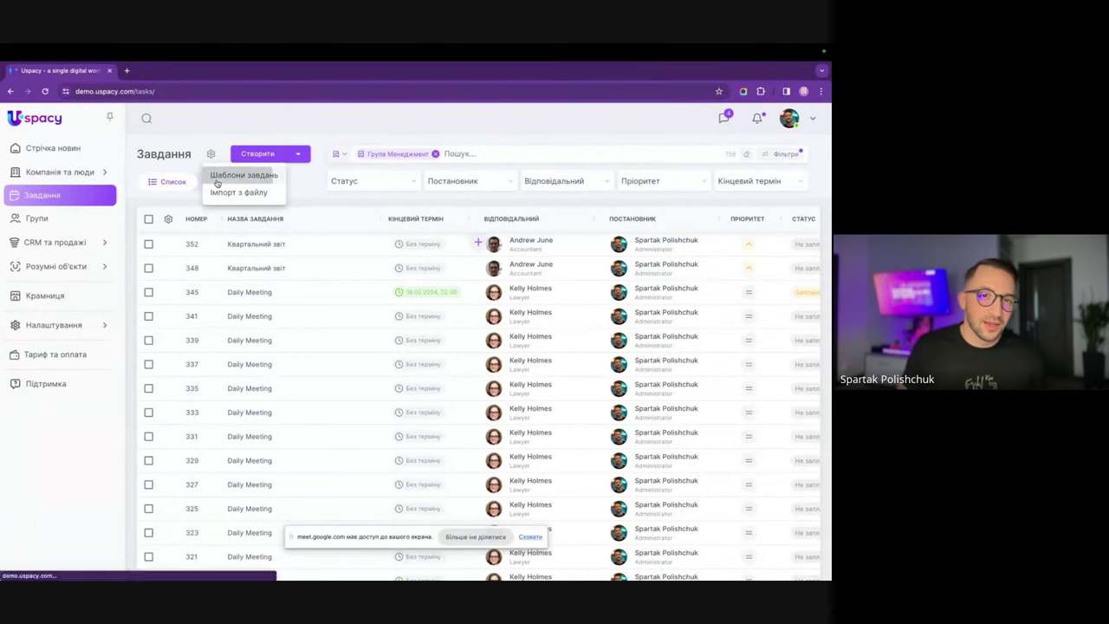
click(216, 176)
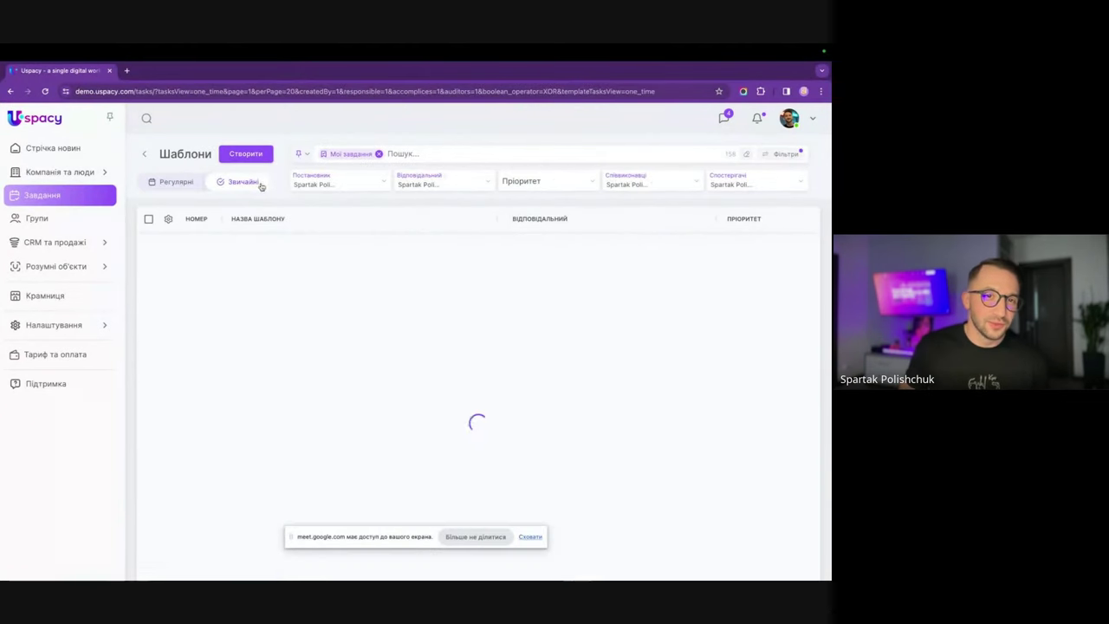
click(176, 182)
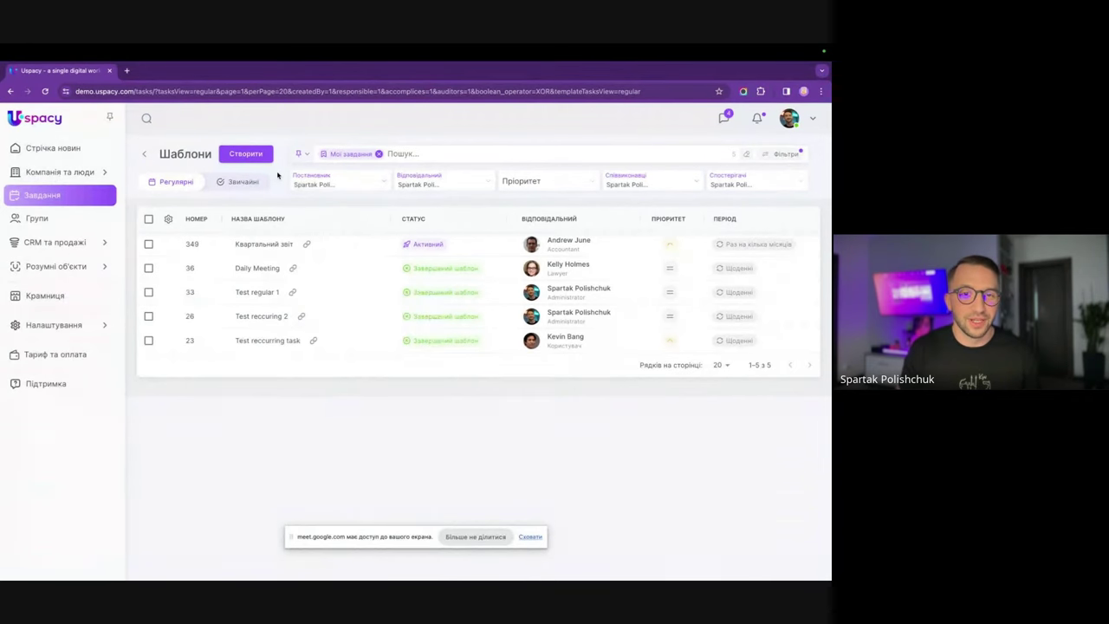
click(259, 248)
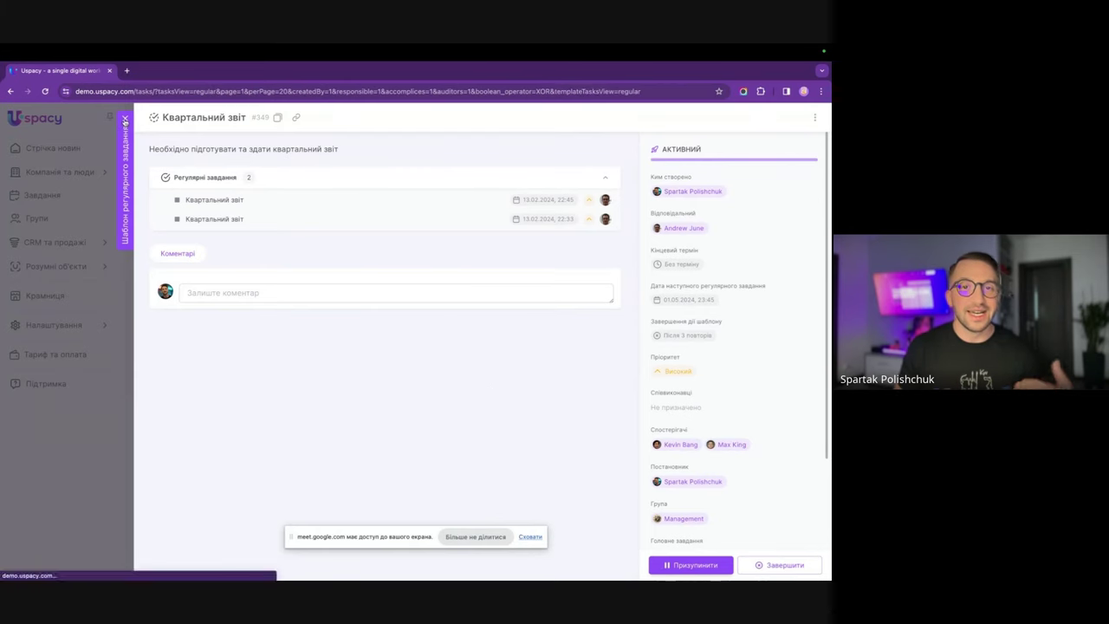
click(125, 119)
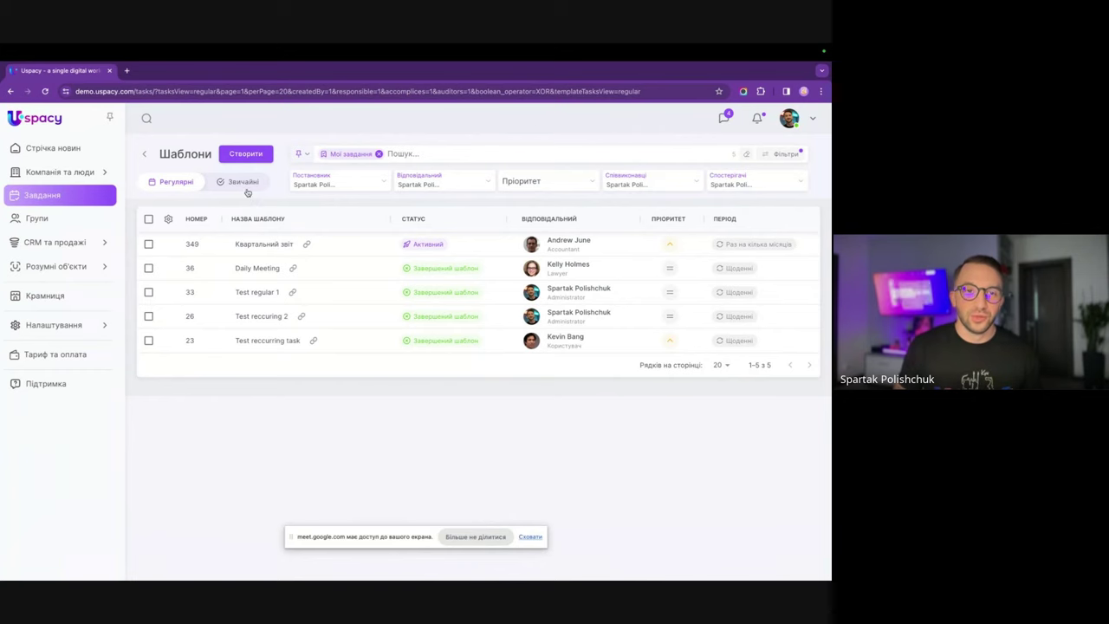
Examine the "[Звернення клієнта] Назва проблеми" template among the ordinary (Звичайні) ones and return to the task list.
click(246, 185)
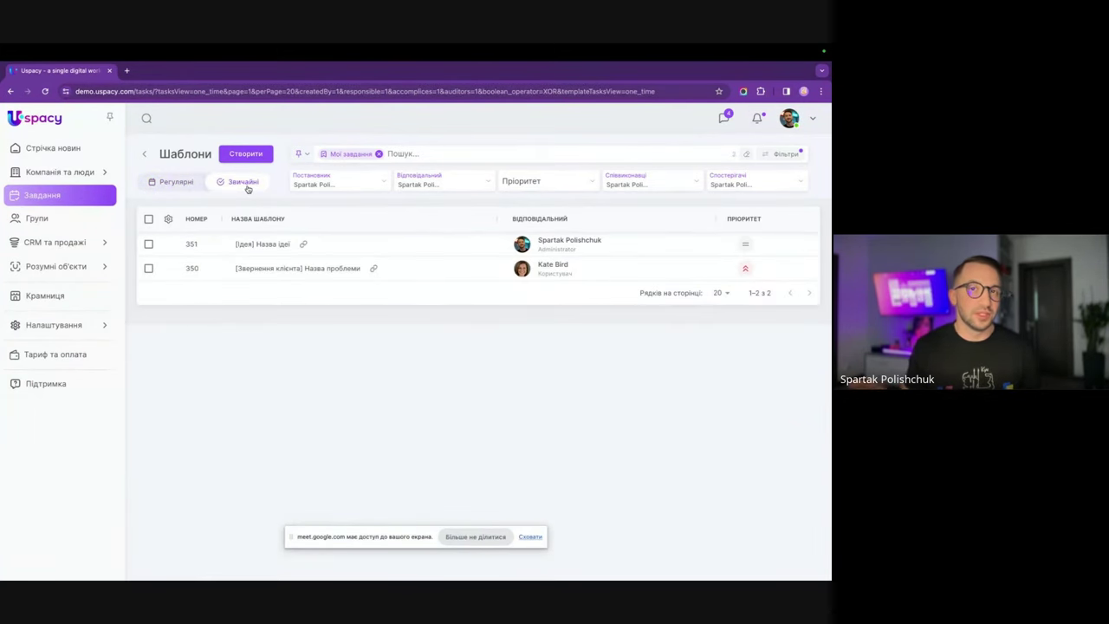
click(251, 270)
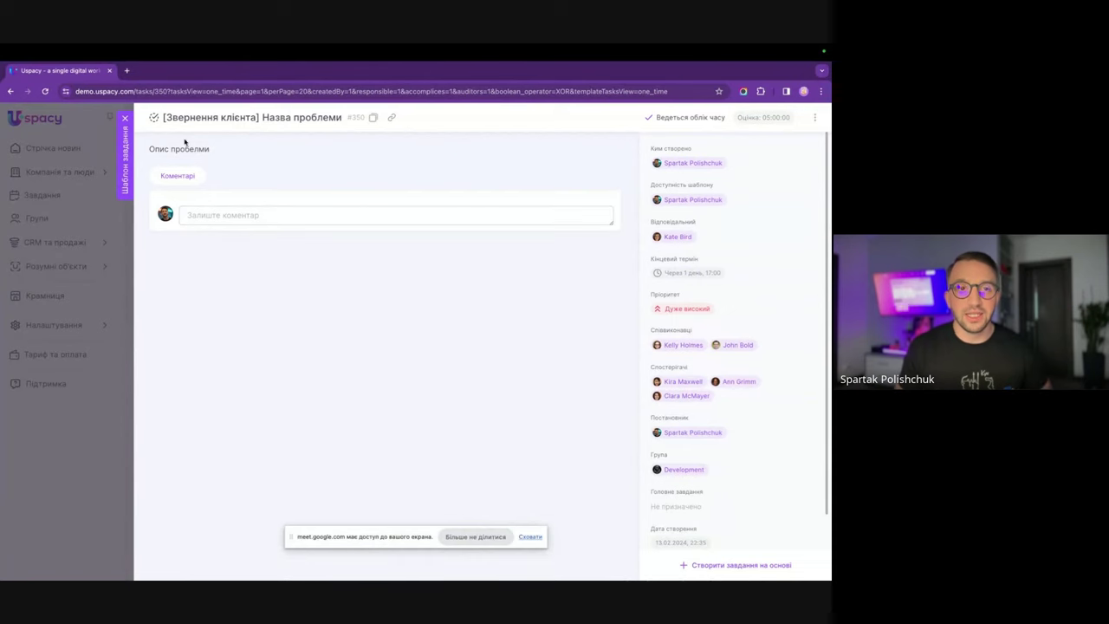
click(125, 118)
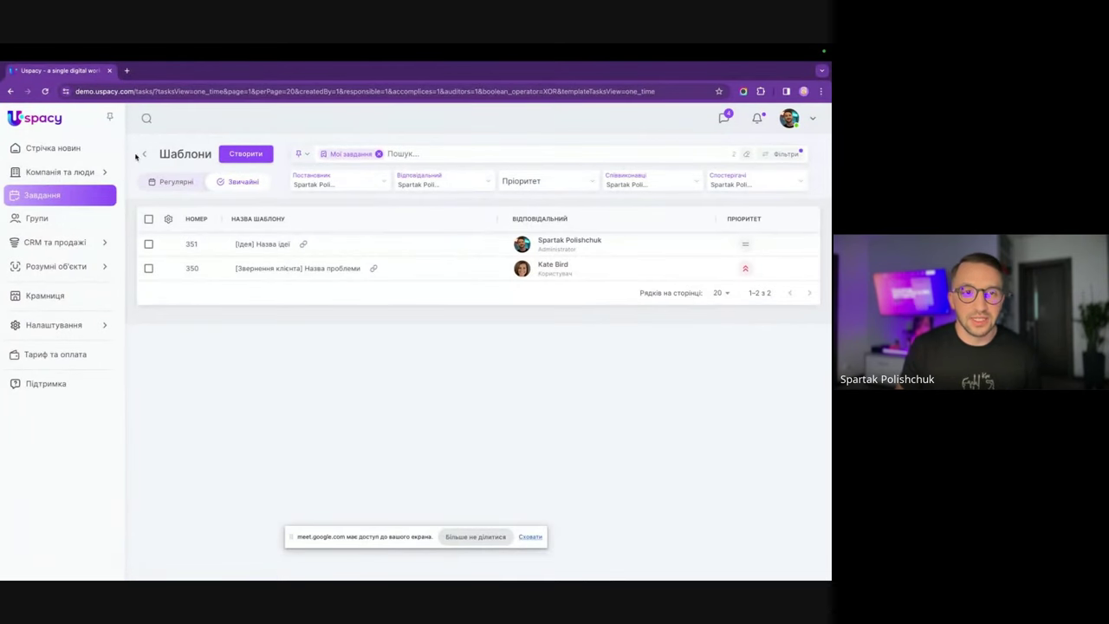
click(143, 154)
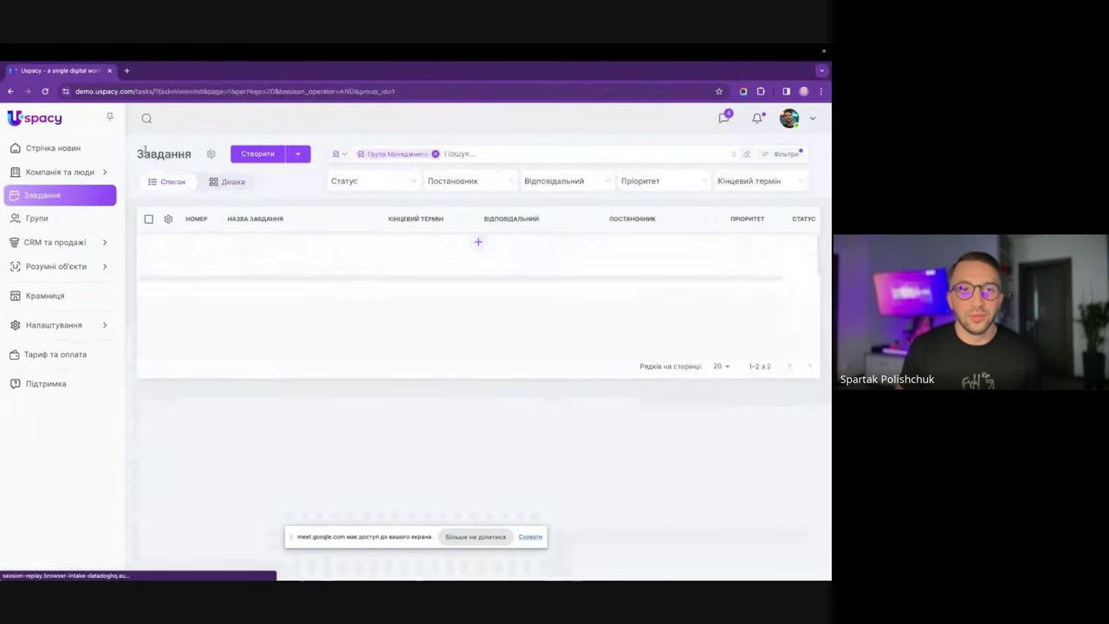
Create a new task based on the "[Звернення клієнта] Назва проблеми" template, keeping its prefilled fields.
click(299, 156)
click(312, 191)
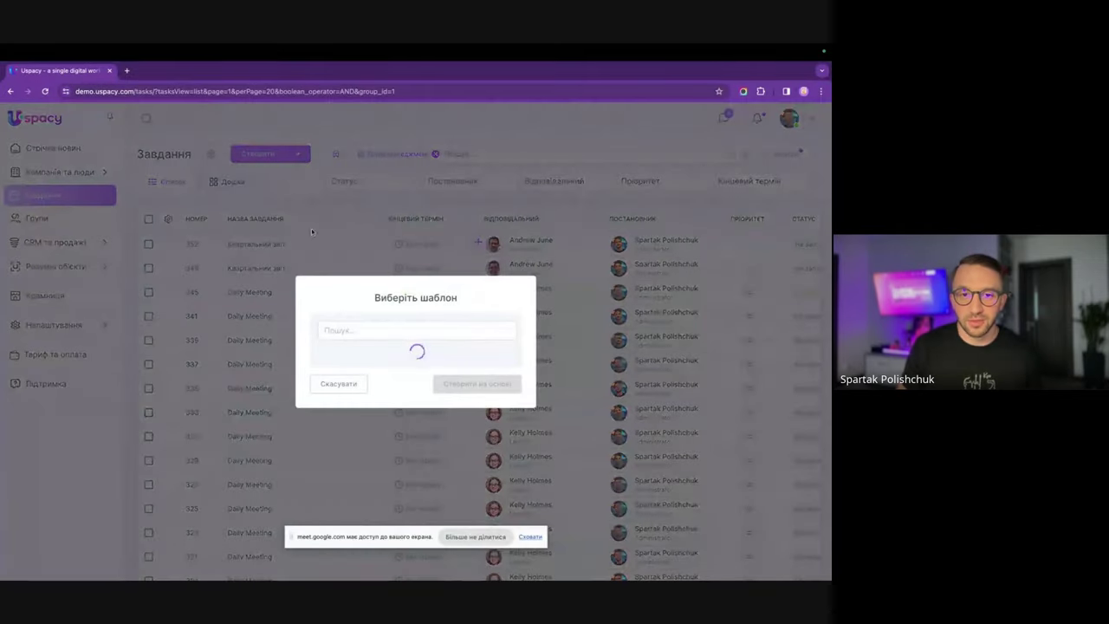
click(397, 361)
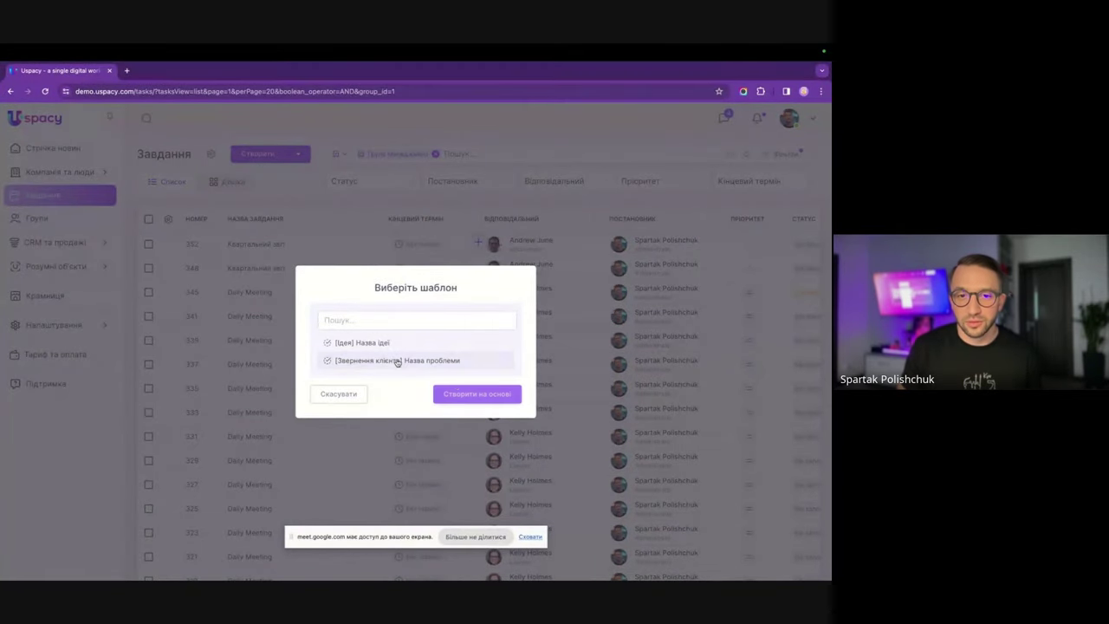
click(468, 394)
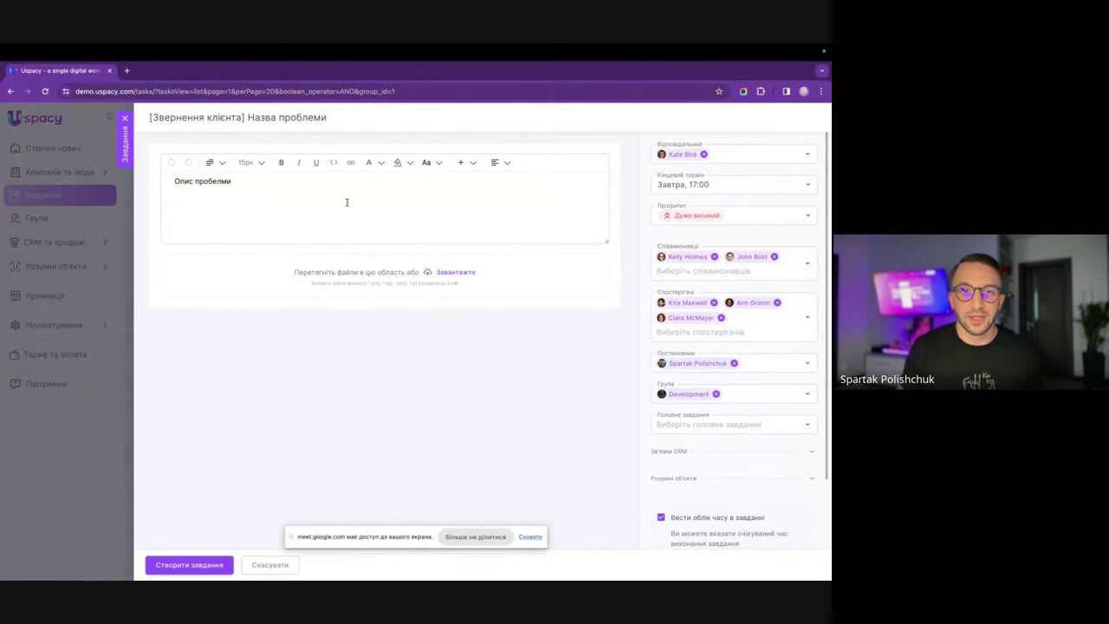
drag(248, 117, 328, 116)
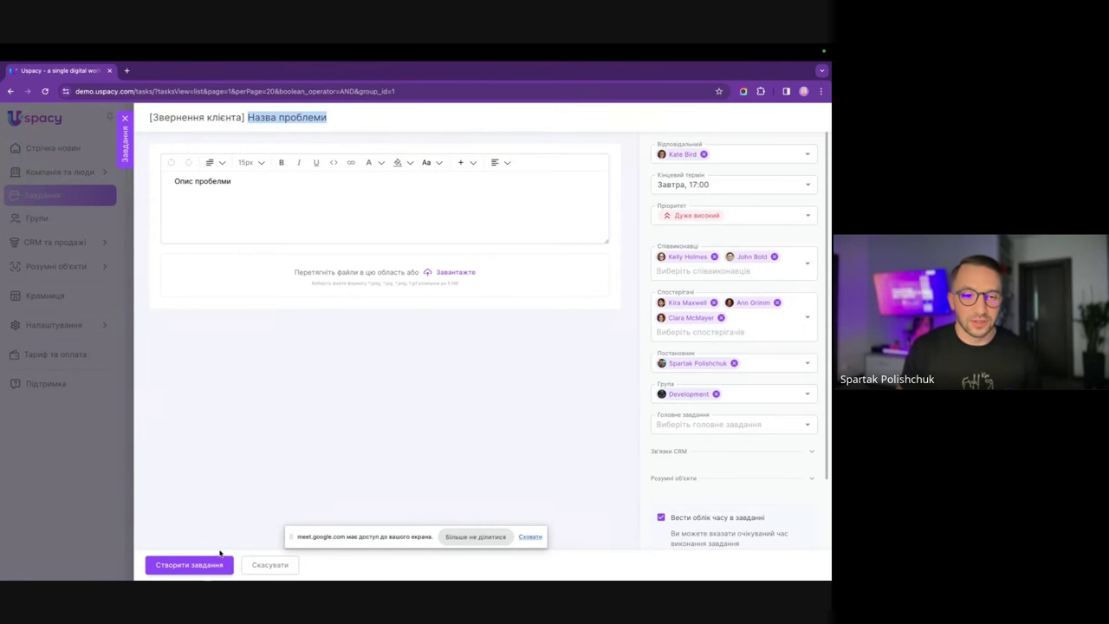
click(215, 564)
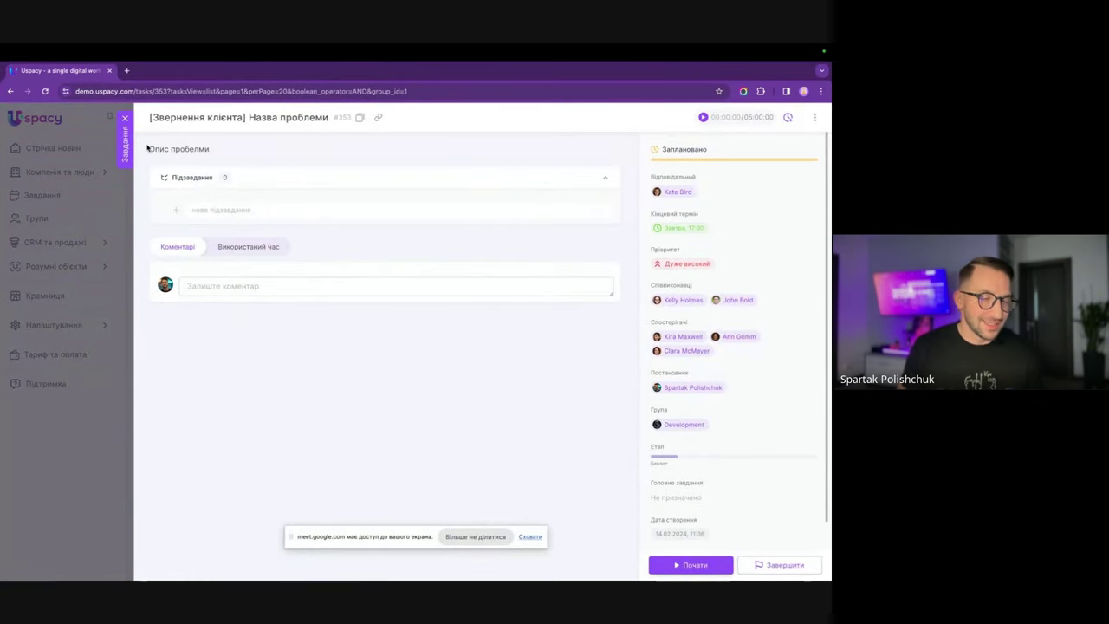
Close the card of the "[Звернення клієнта] Назва проблеми" task and return to the task list.
click(126, 119)
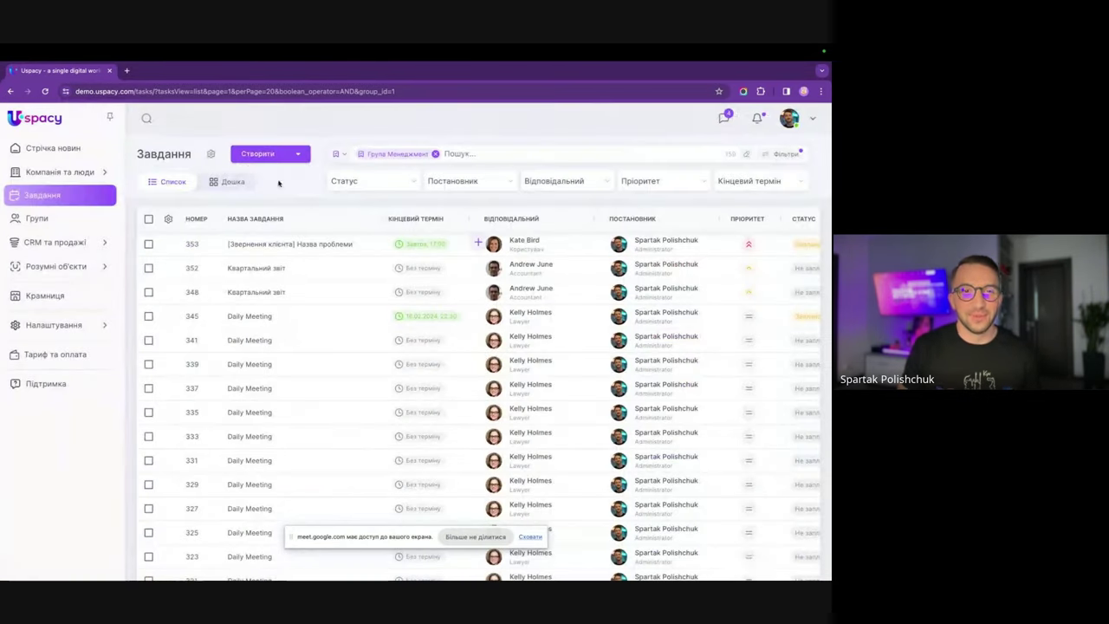
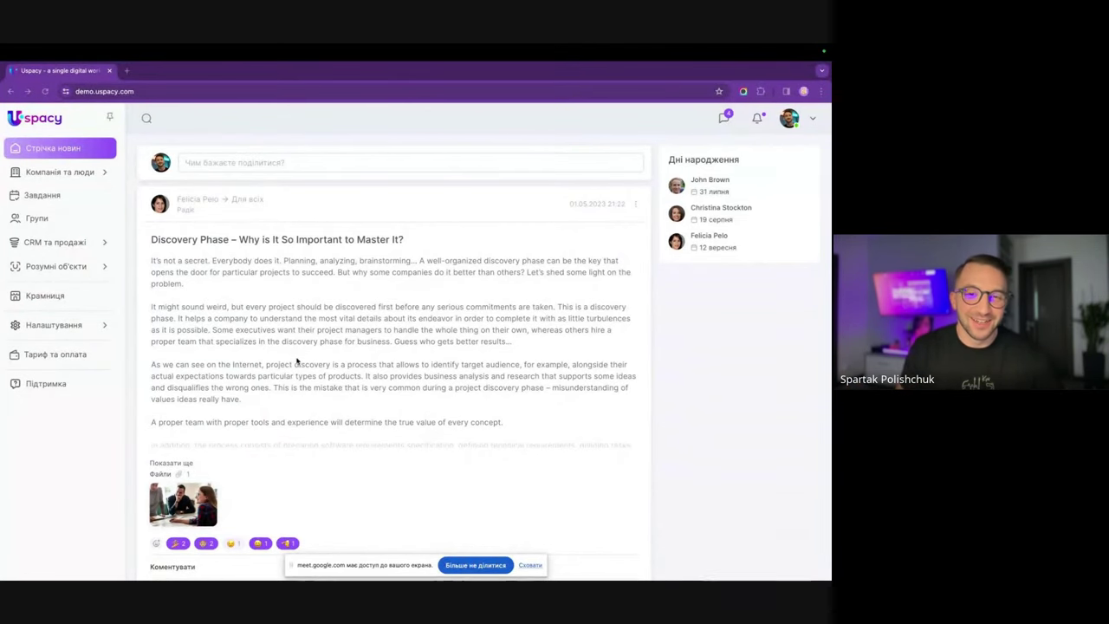
Look through the "Discovery Phase – Why is It So Important to Master It?" post and its comments in the news feed.
scroll(293, 353, down, 1)
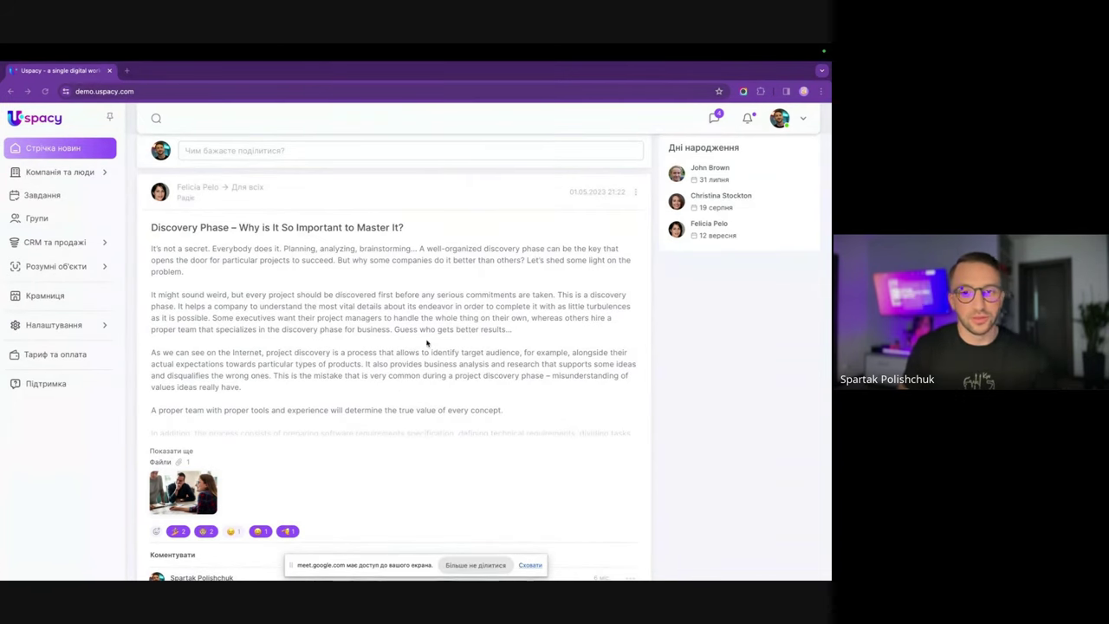
scroll(433, 333, down, 1)
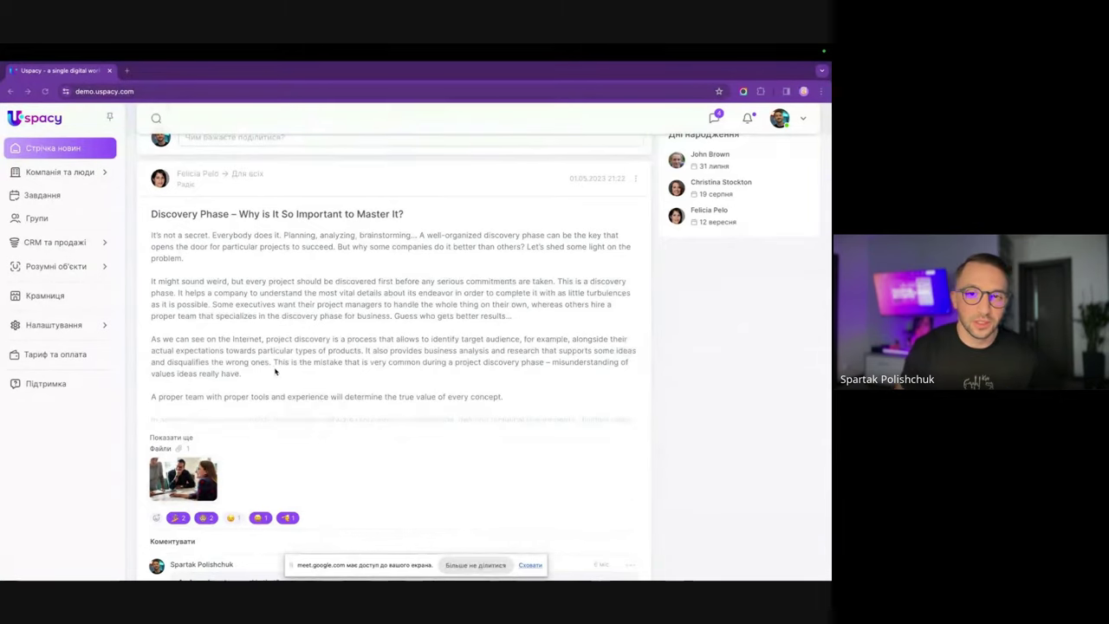
scroll(273, 375, down, 2)
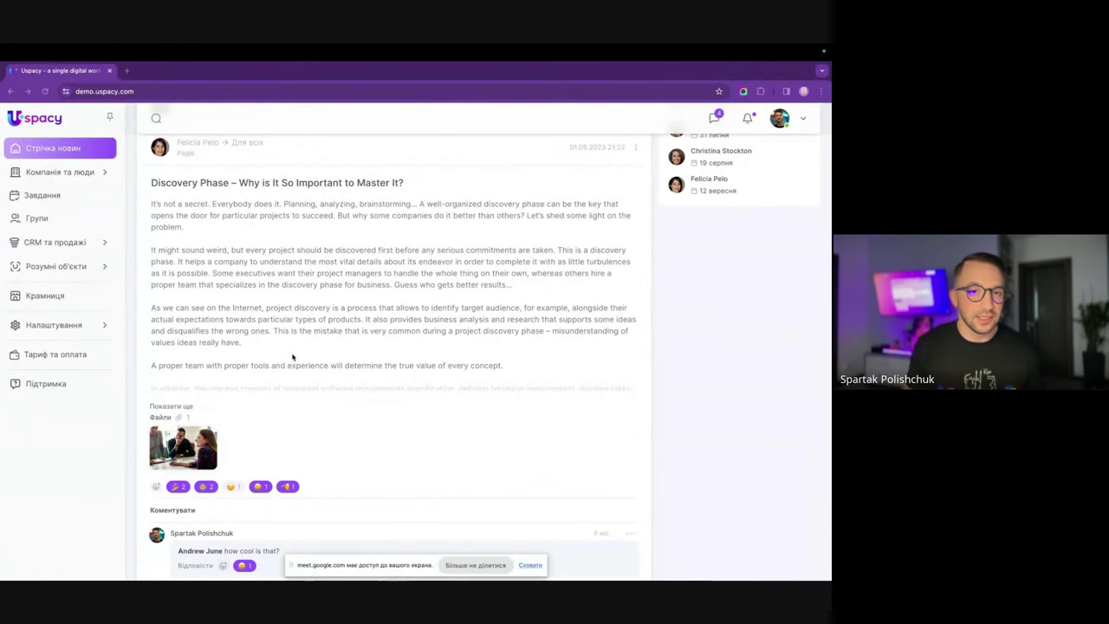
scroll(299, 357, up, 1)
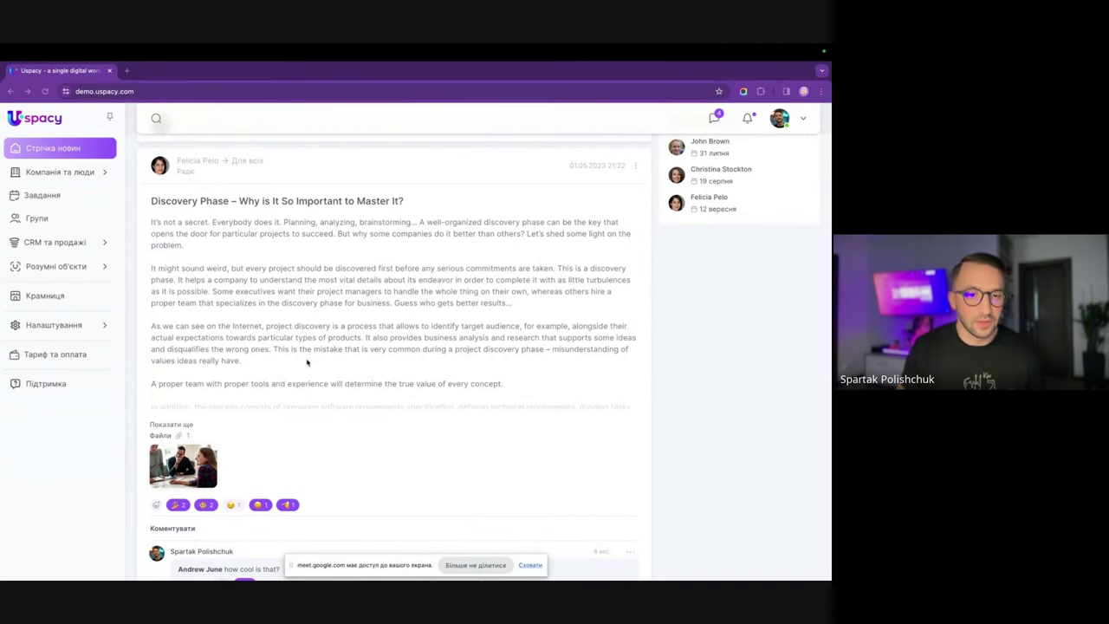
scroll(306, 362, down, 3)
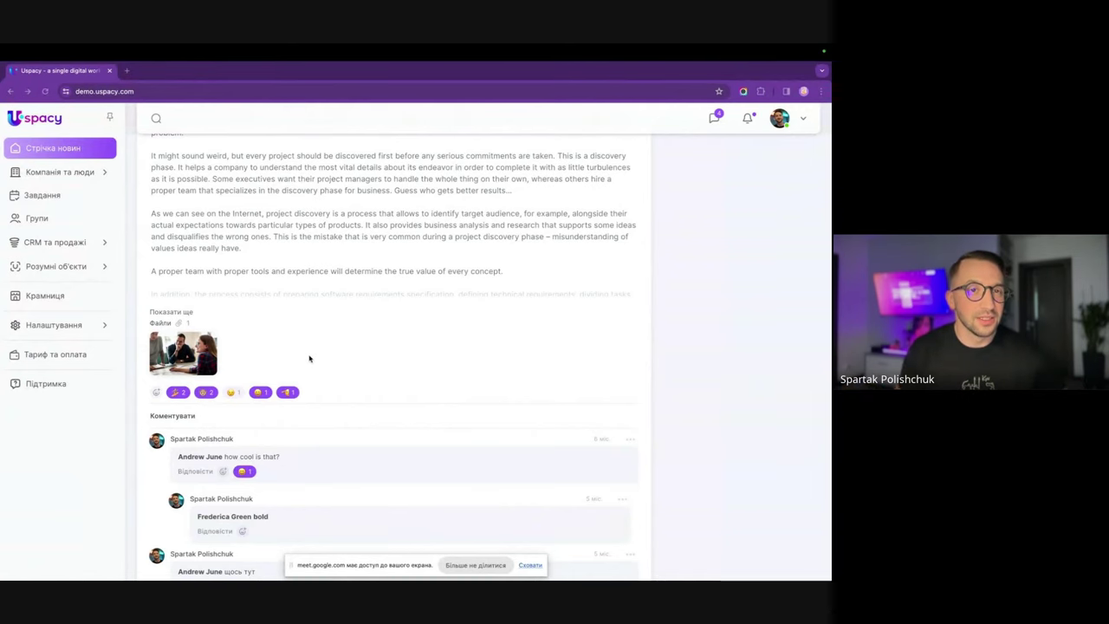
scroll(317, 353, up, 1)
scroll(317, 351, down, 1)
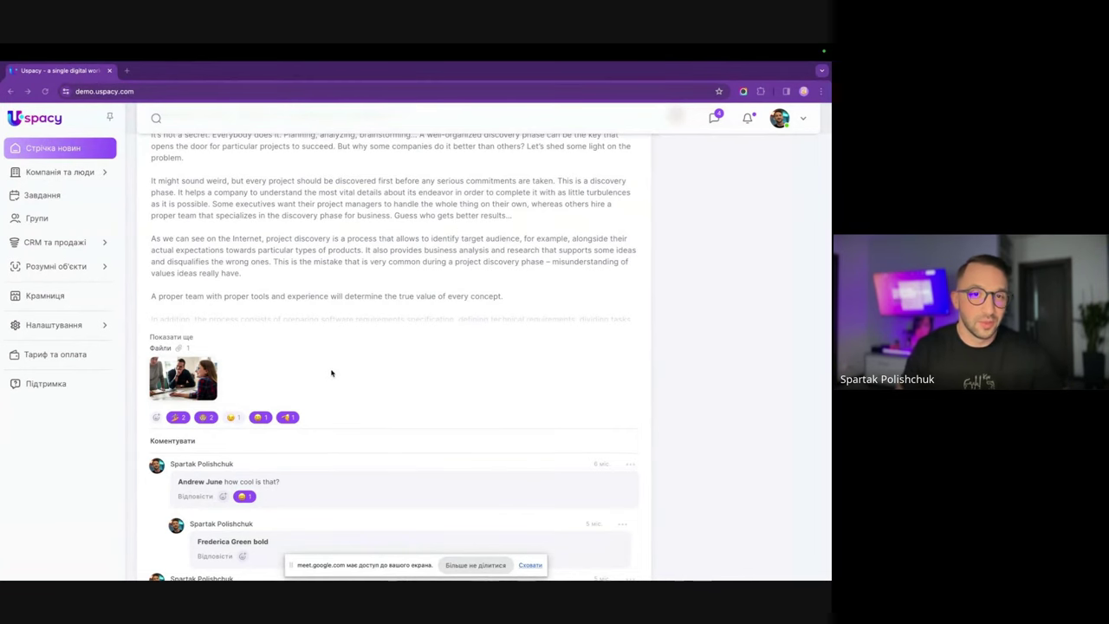
scroll(331, 373, up, 1)
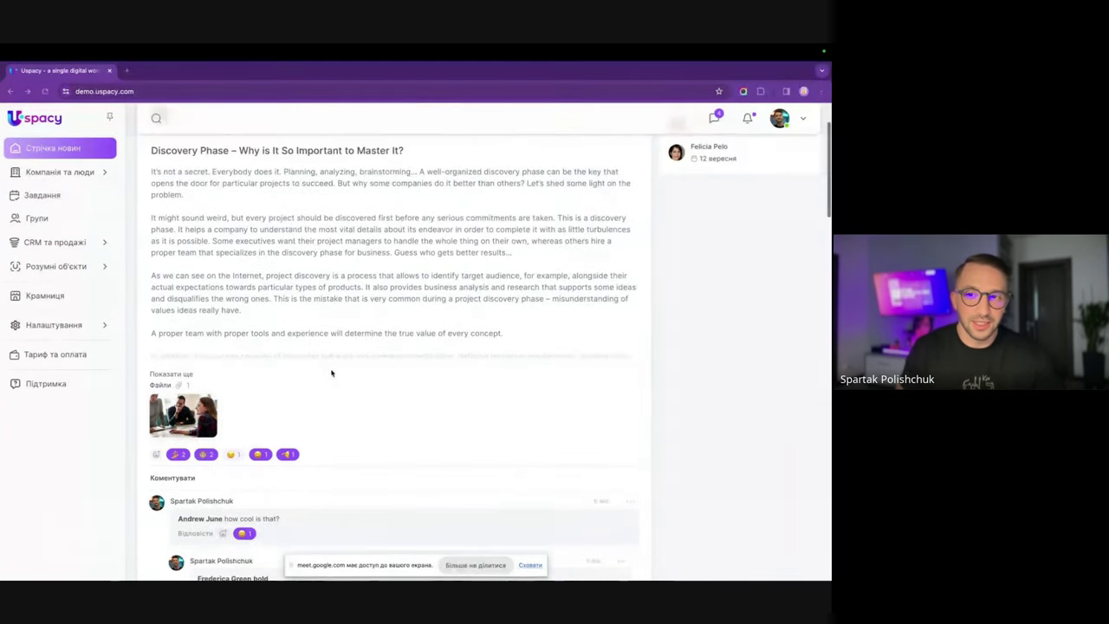
scroll(331, 372, up, 1)
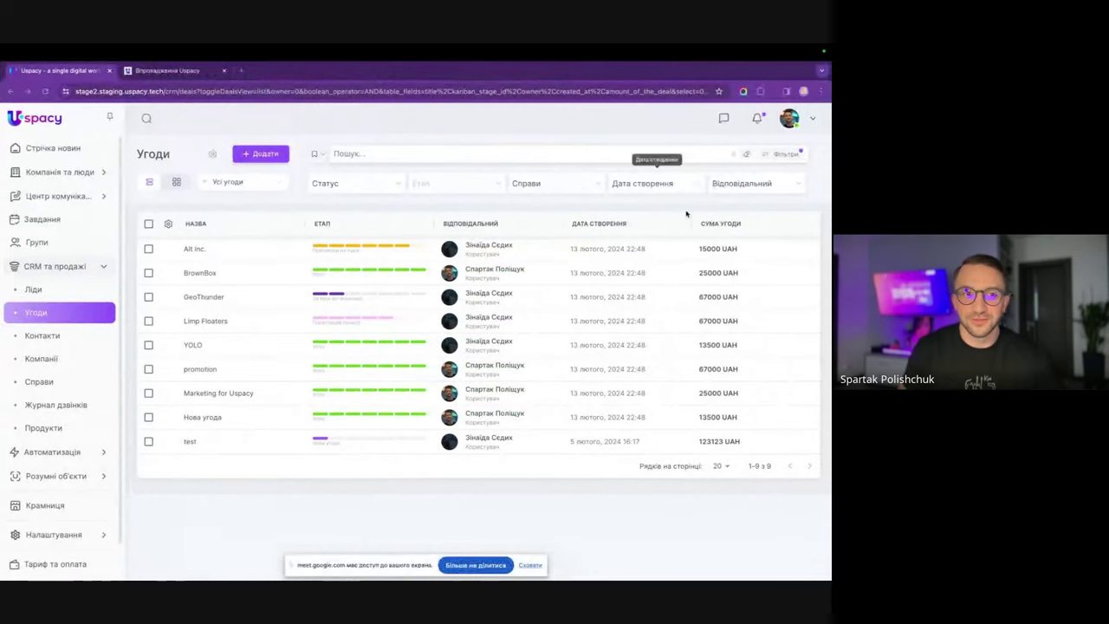
Open the notifications in both the staging and demo workspaces to compare the new and old designs.
click(757, 120)
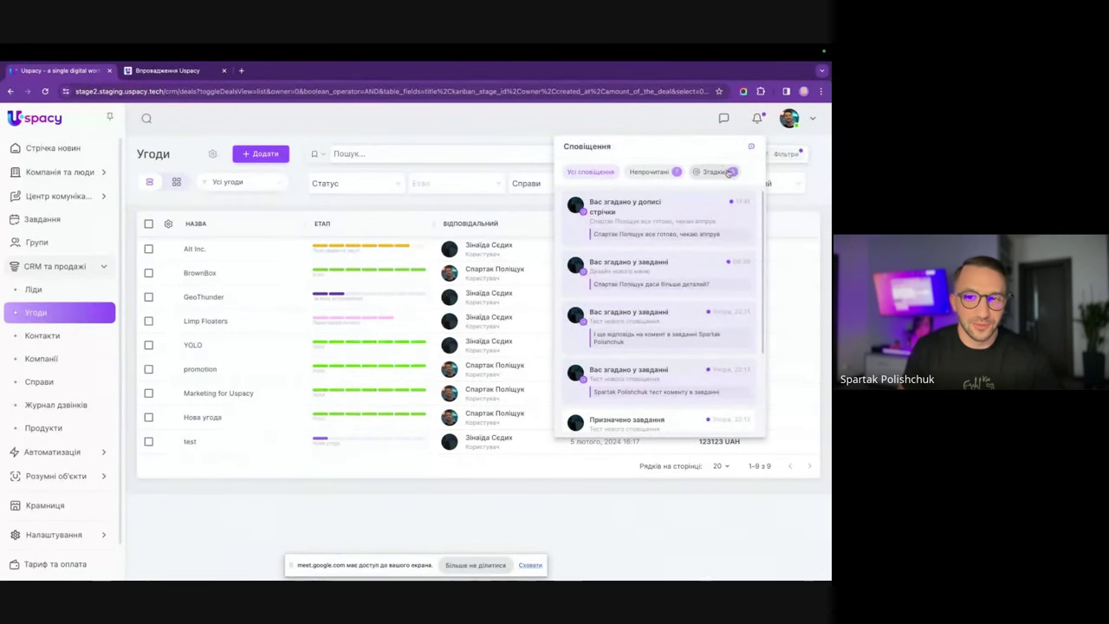
key(ctrl+Left)
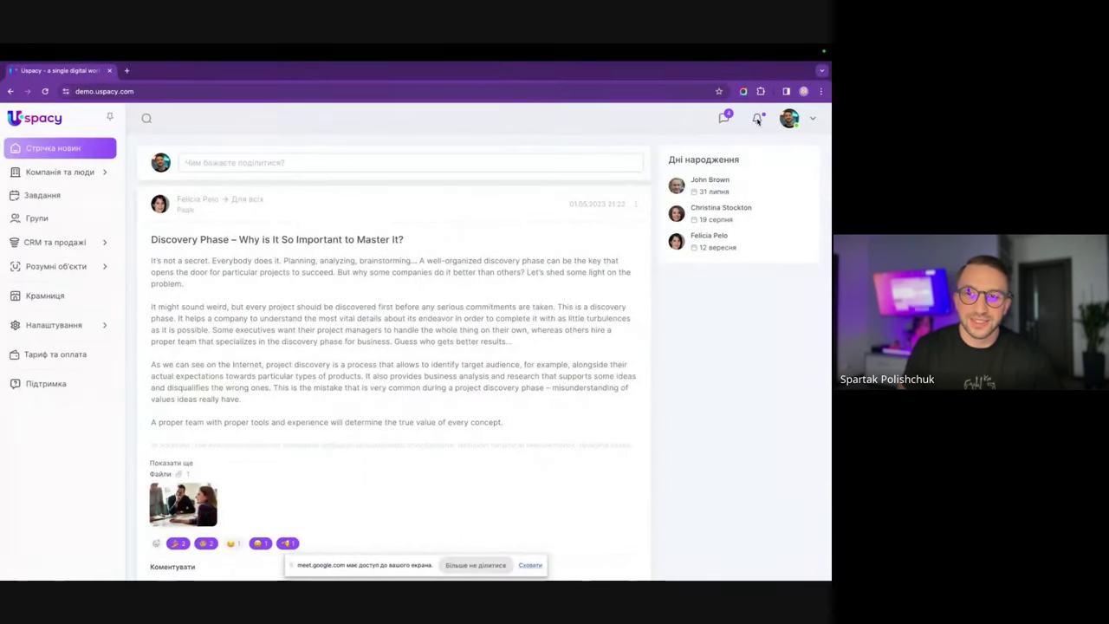
click(757, 121)
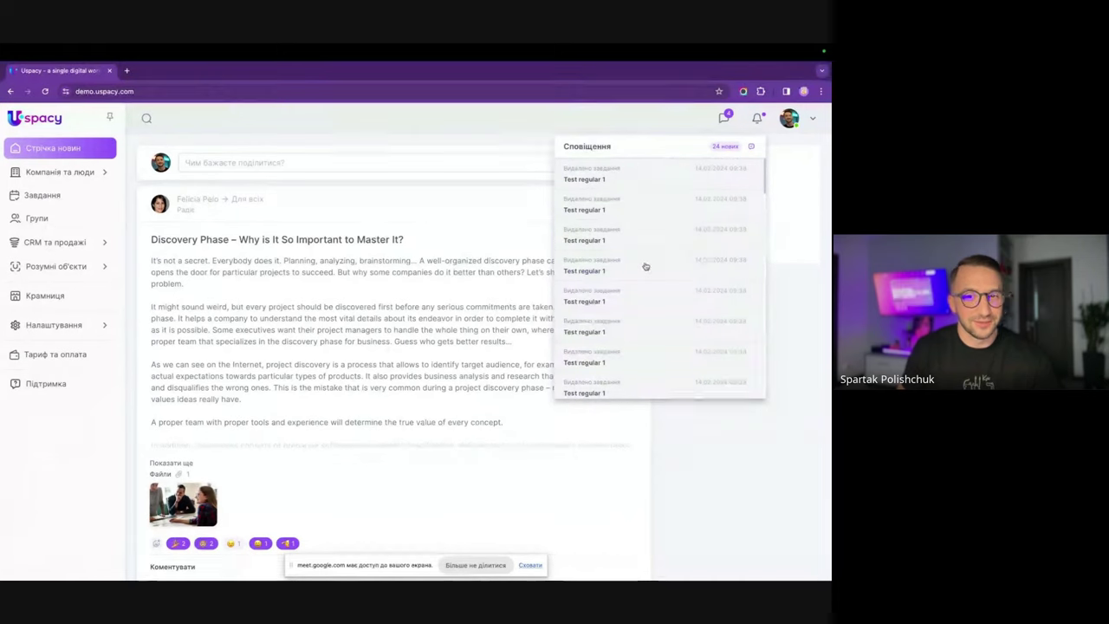
key(ctrl+Right)
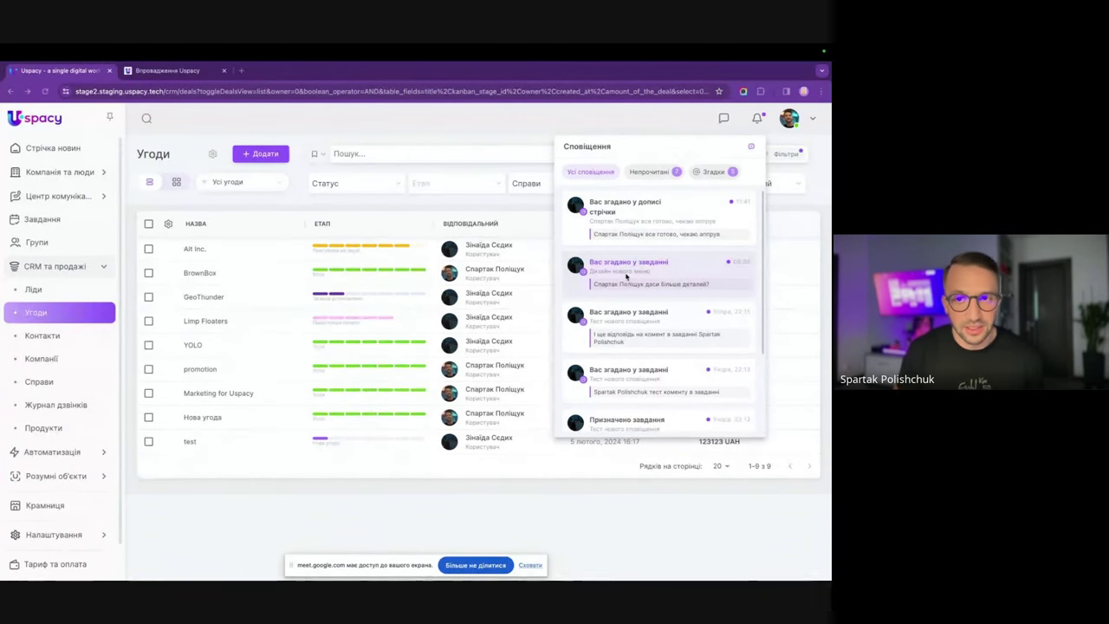
Look through all notifications in the staging workspace, followed by only the unread ones (Непрочитані) and only the mentions (Згадки).
scroll(626, 276, down, 1)
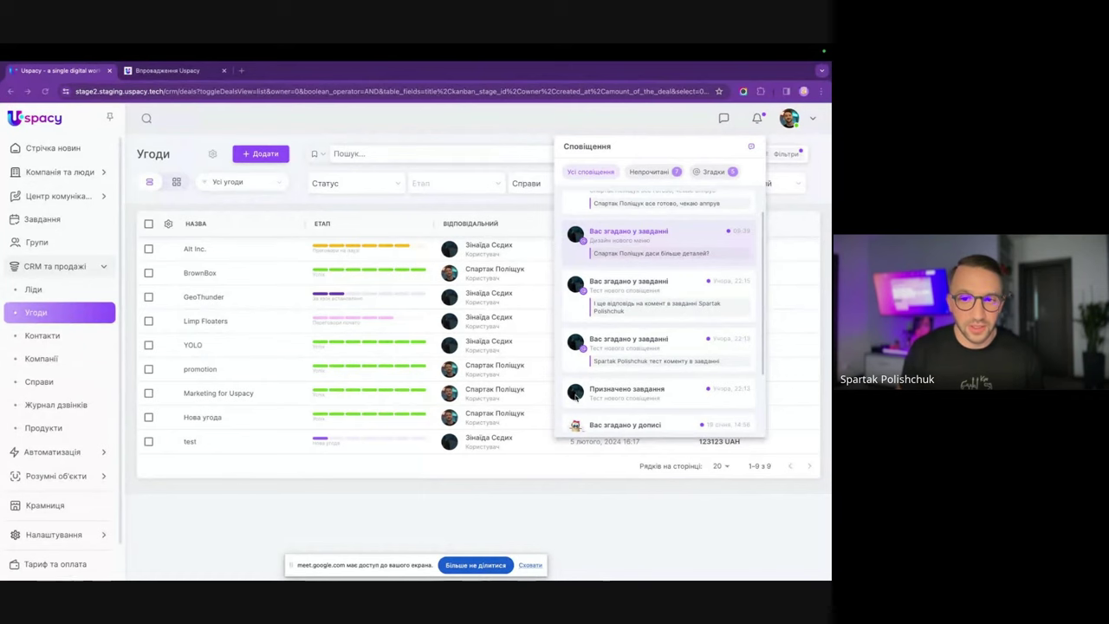
scroll(572, 391, up, 1)
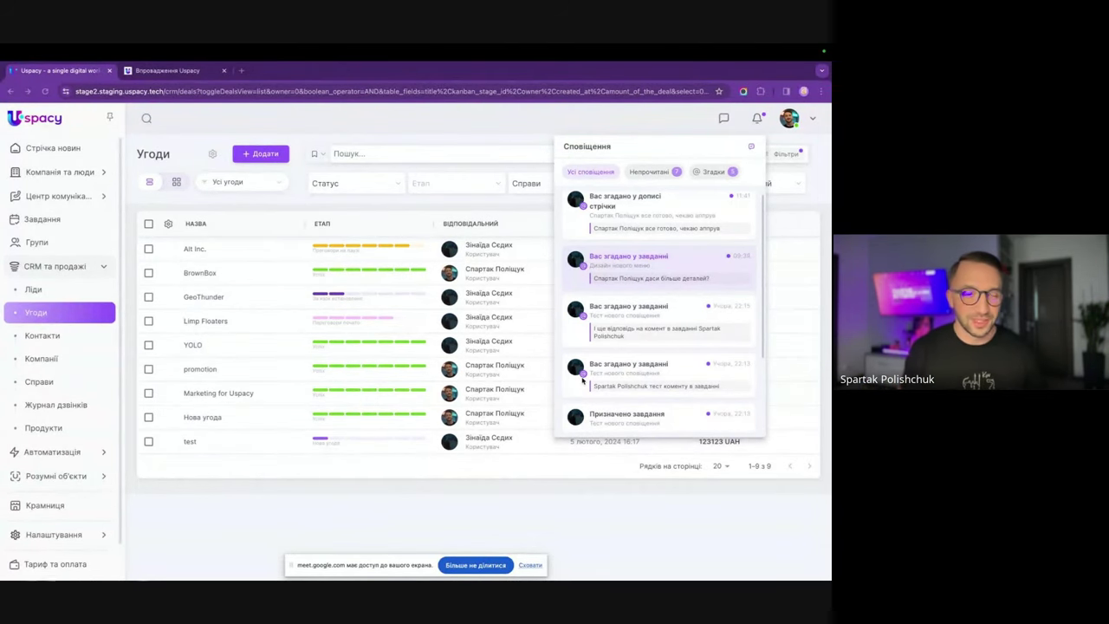
scroll(620, 319, up, 1)
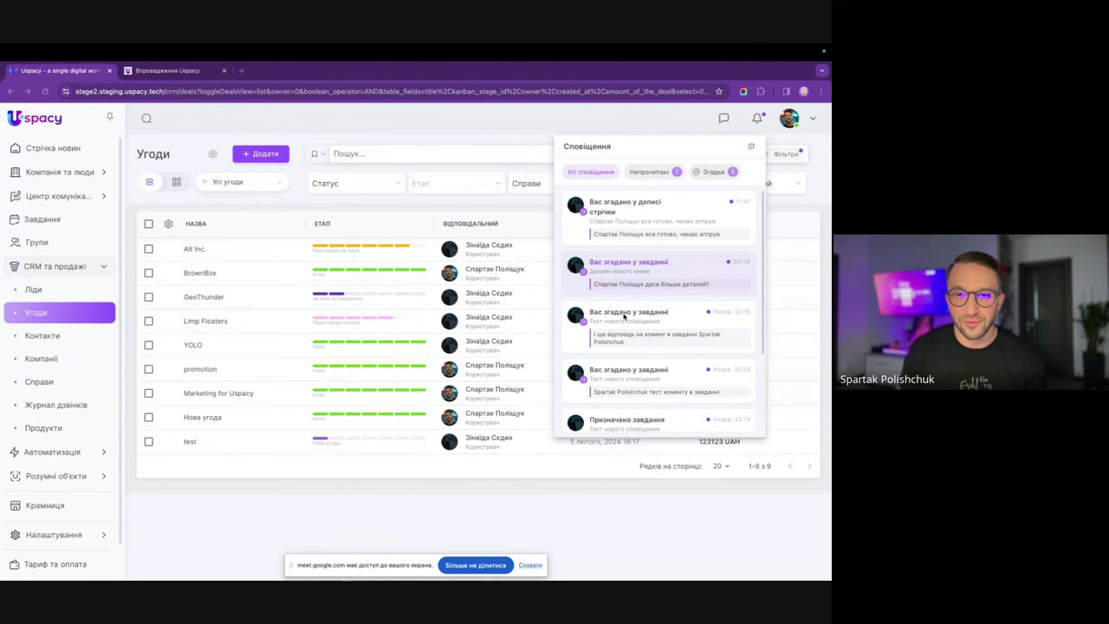
click(651, 175)
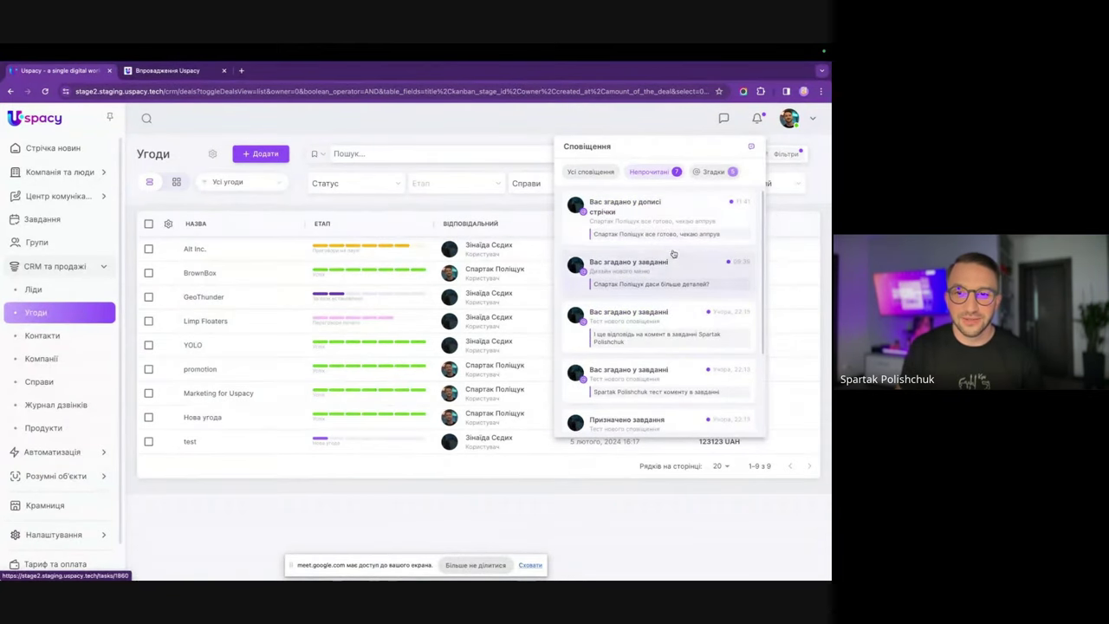
click(722, 173)
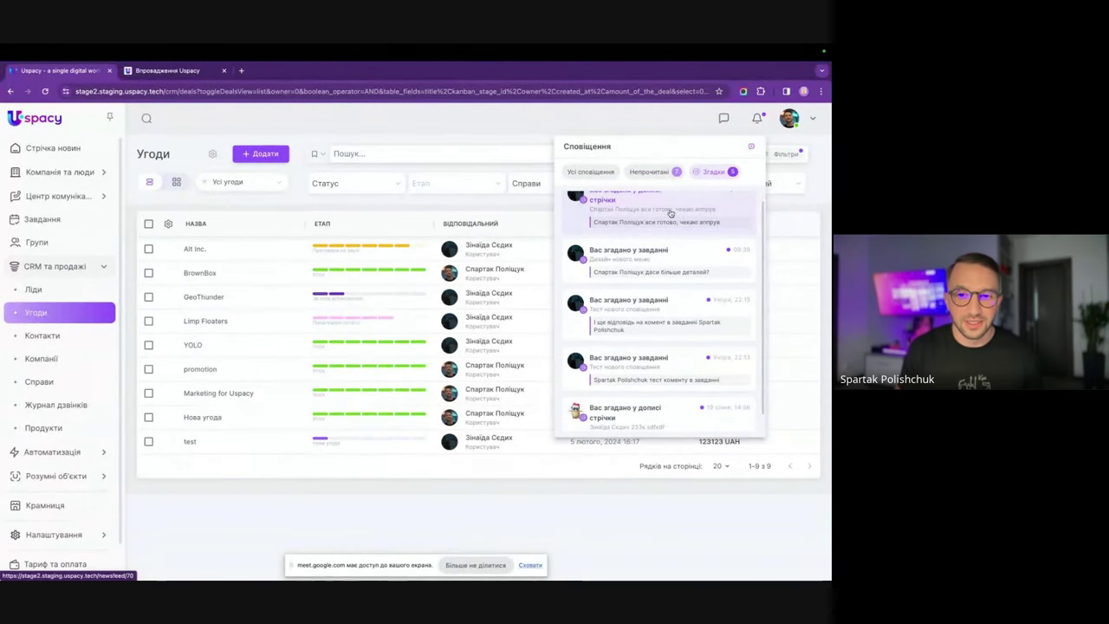
scroll(646, 309, down, 1)
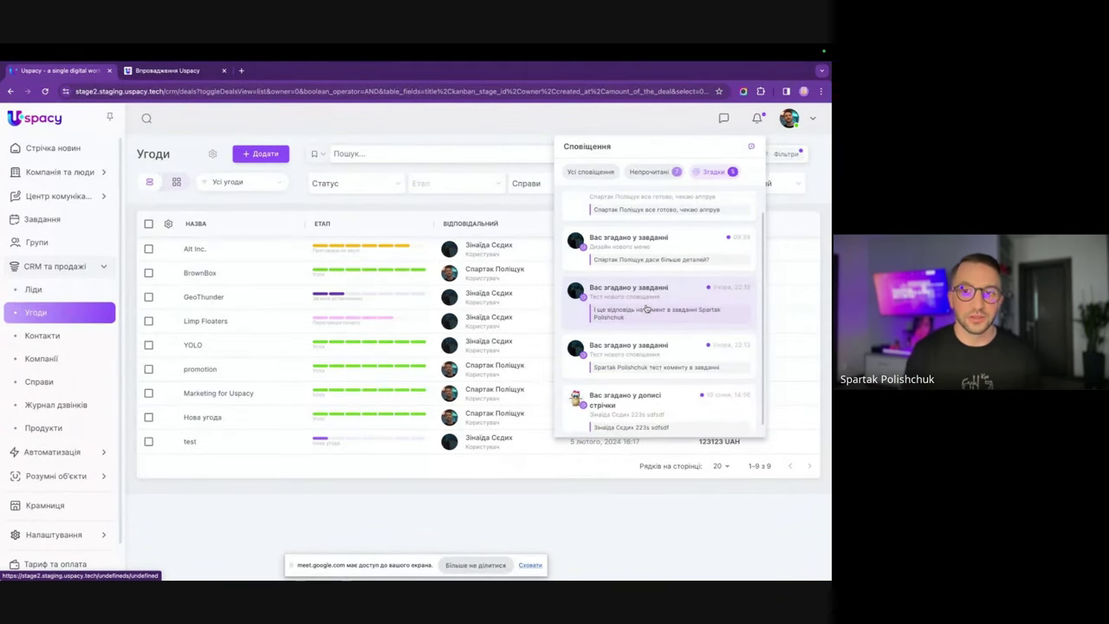
scroll(643, 310, up, 2)
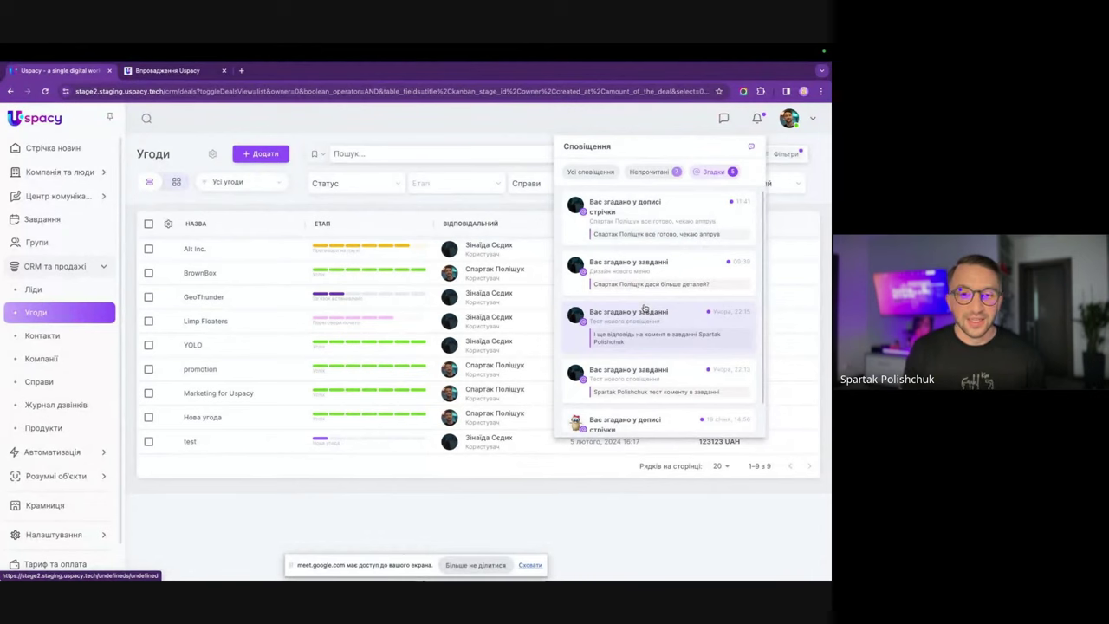
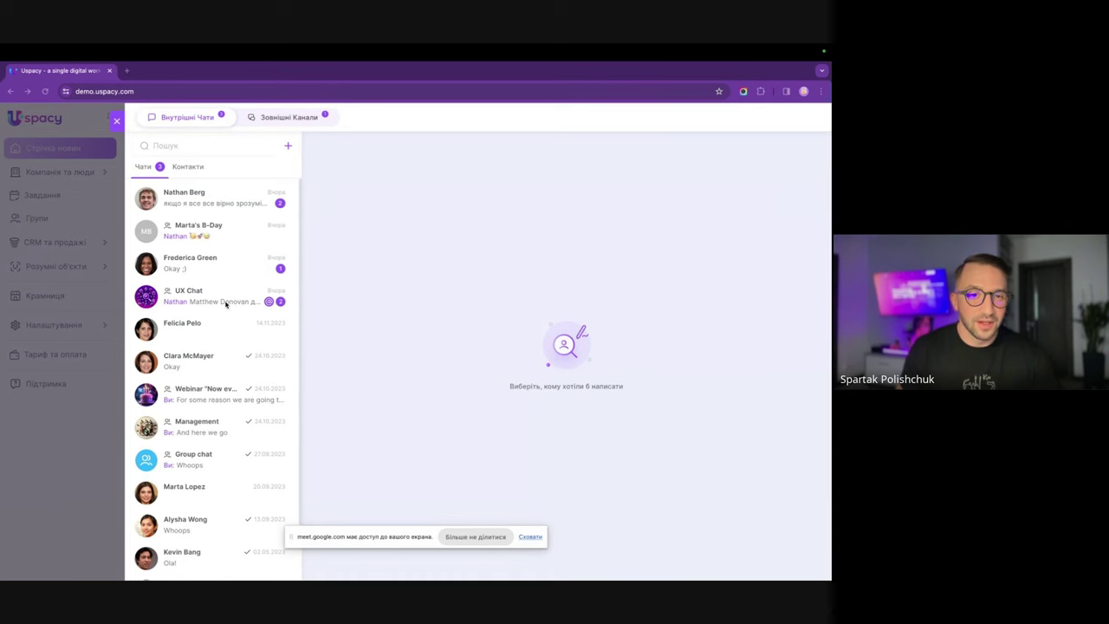
Open the internal UX Chat conversation, hide the screen-sharing notice, and jump from the older messages to the unread mention.
click(226, 298)
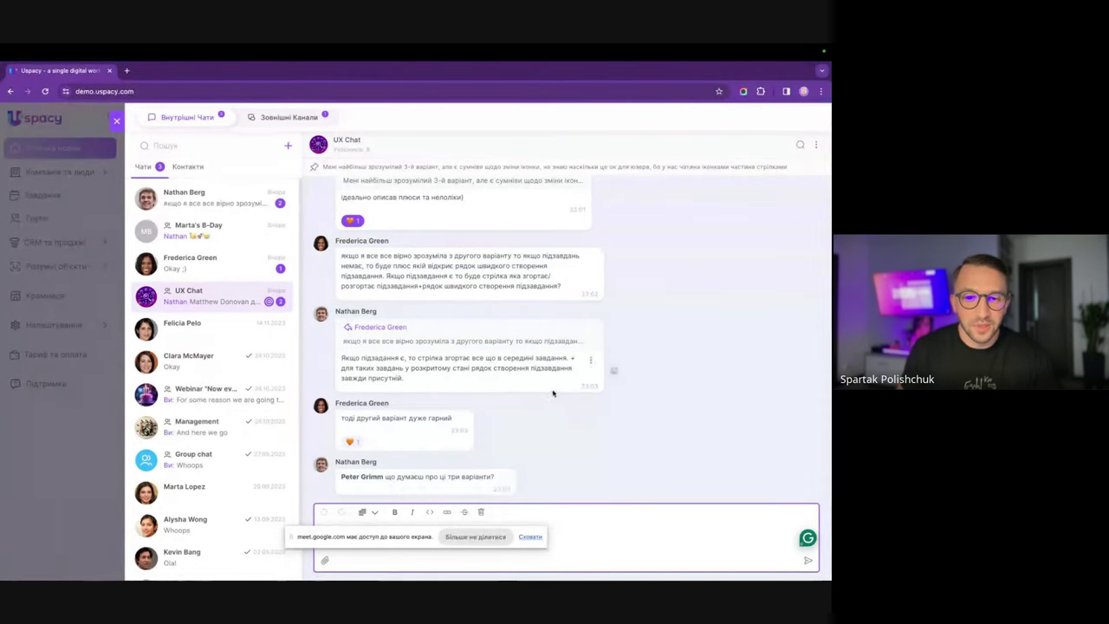
click(528, 537)
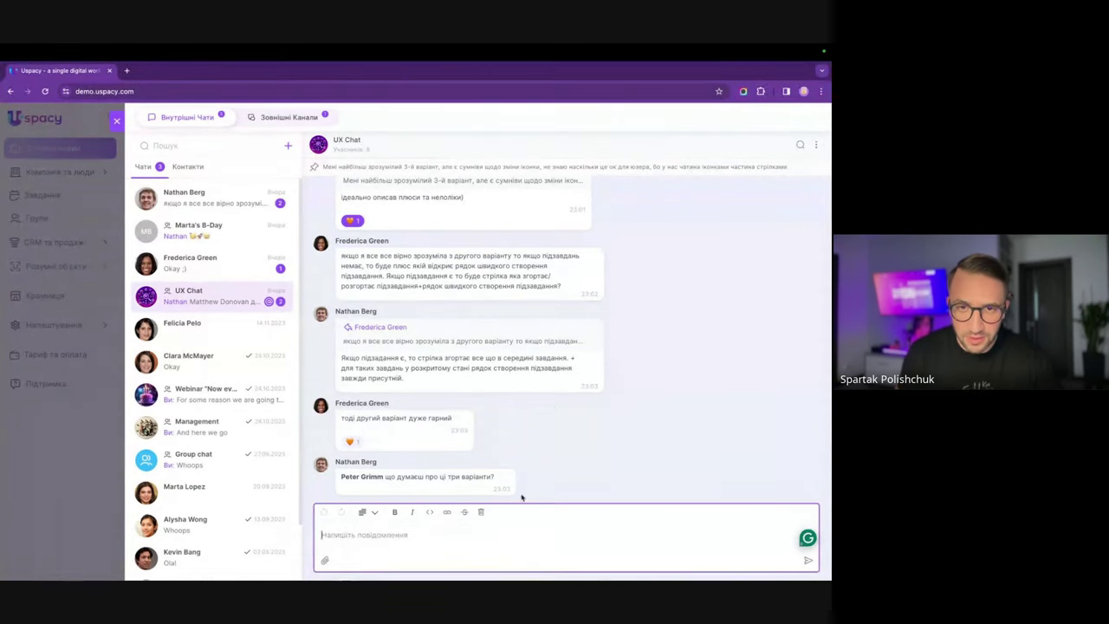
scroll(553, 420, up, 5)
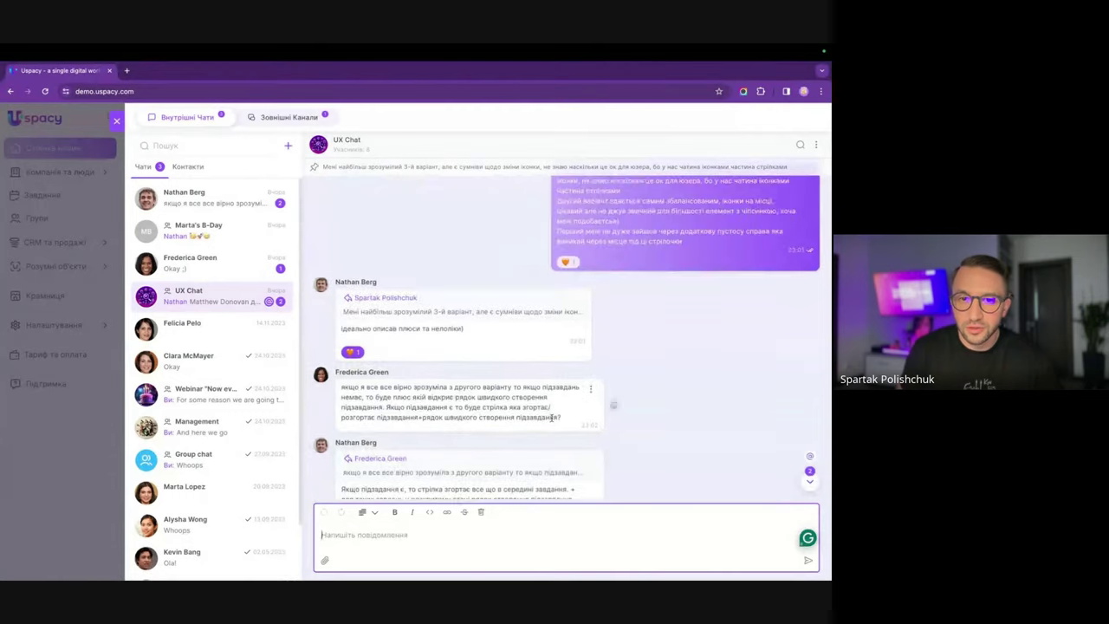
scroll(554, 411, up, 1)
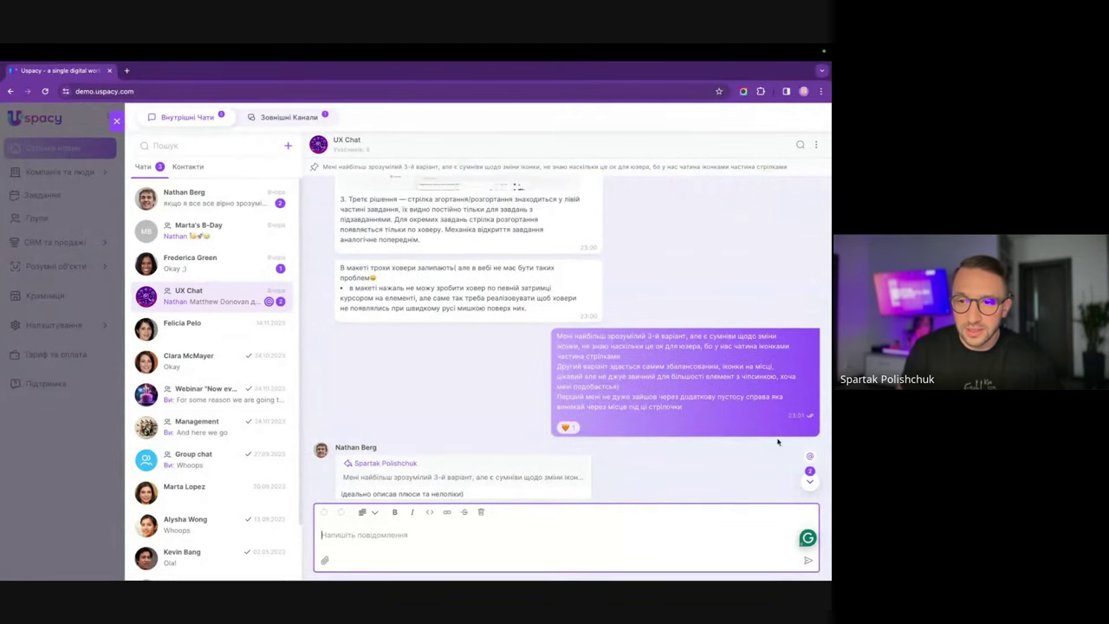
click(809, 457)
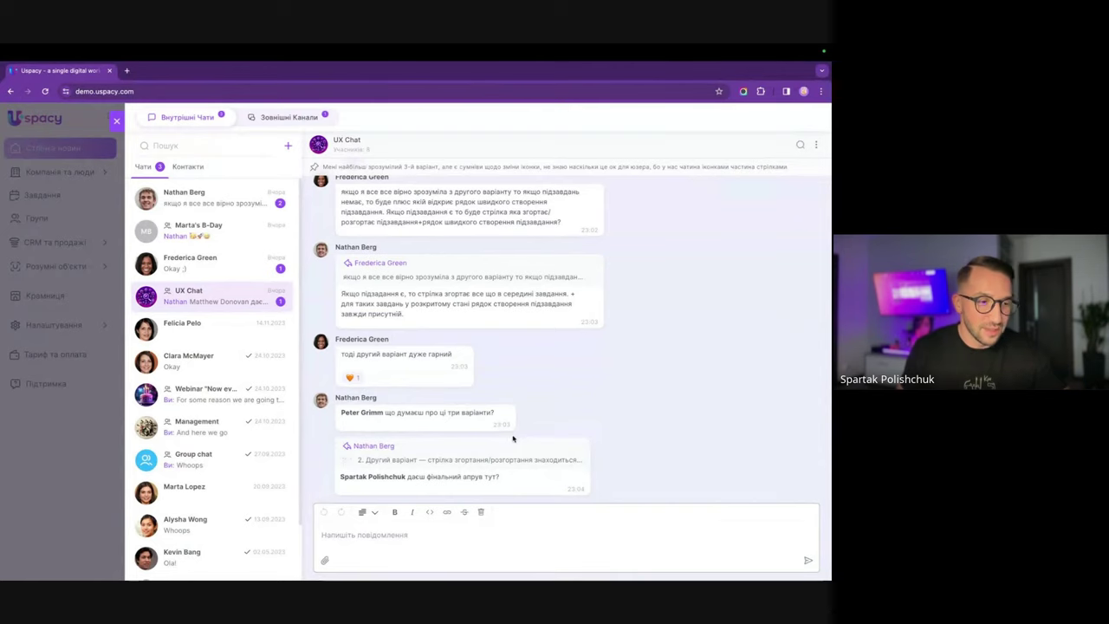
View the video attached to the first variant (Перший варіант) in UX Chat, close it and return to the replies below.
scroll(514, 434, up, 10)
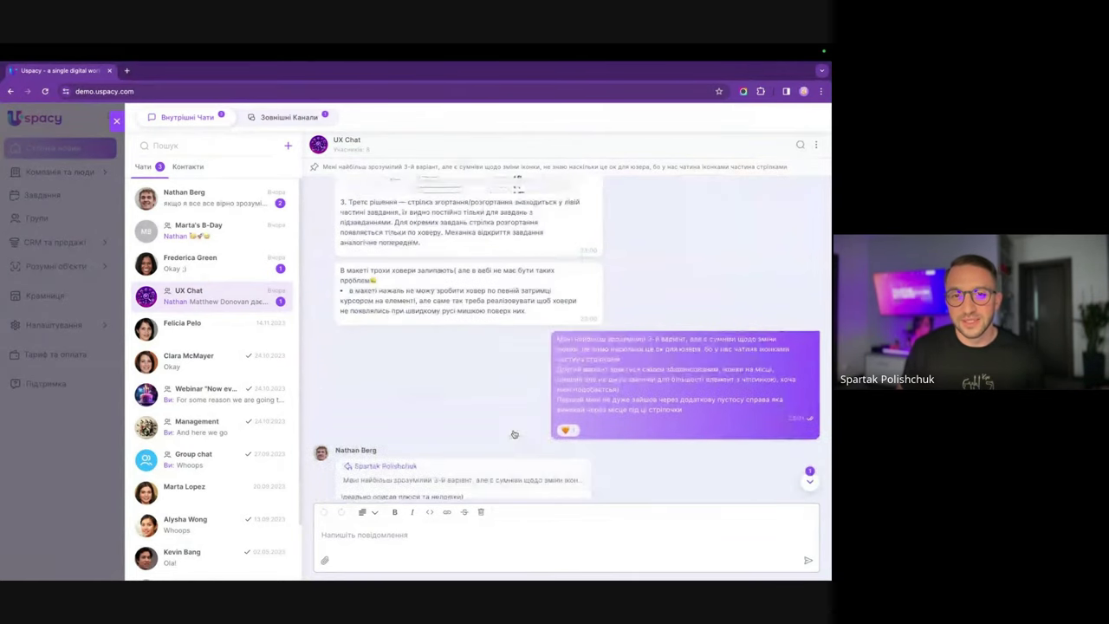
scroll(513, 435, up, 4)
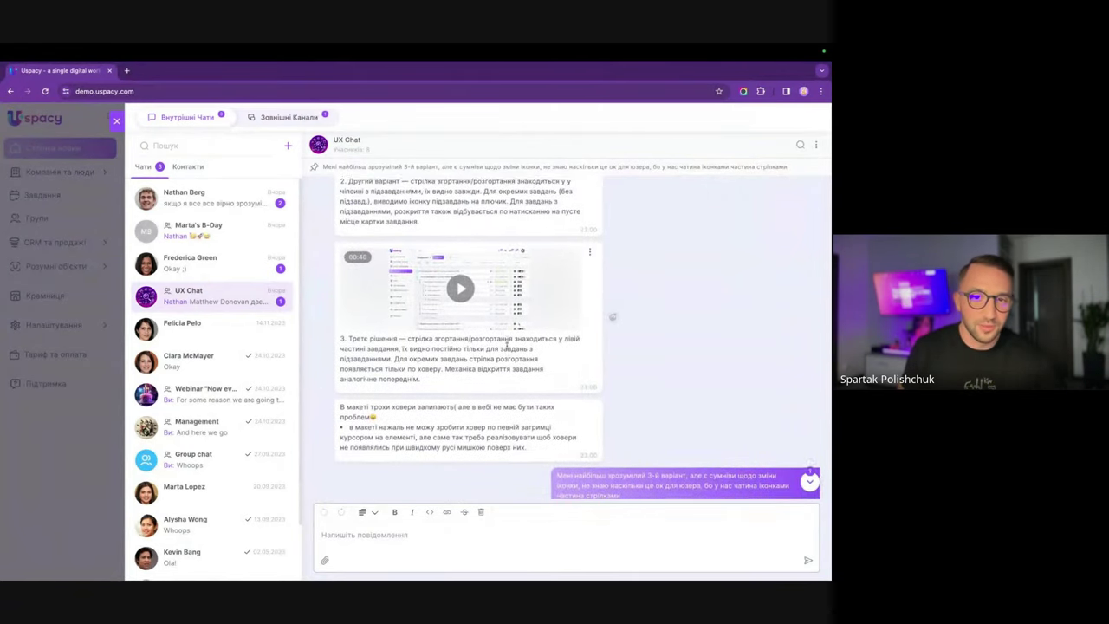
scroll(492, 351, up, 3)
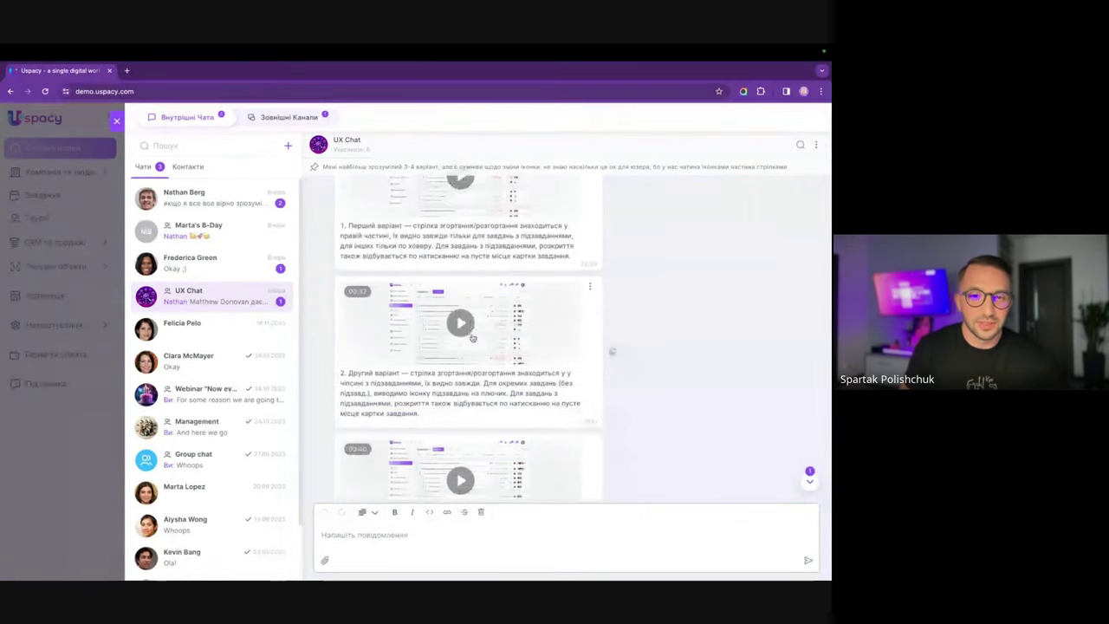
scroll(470, 334, up, 1)
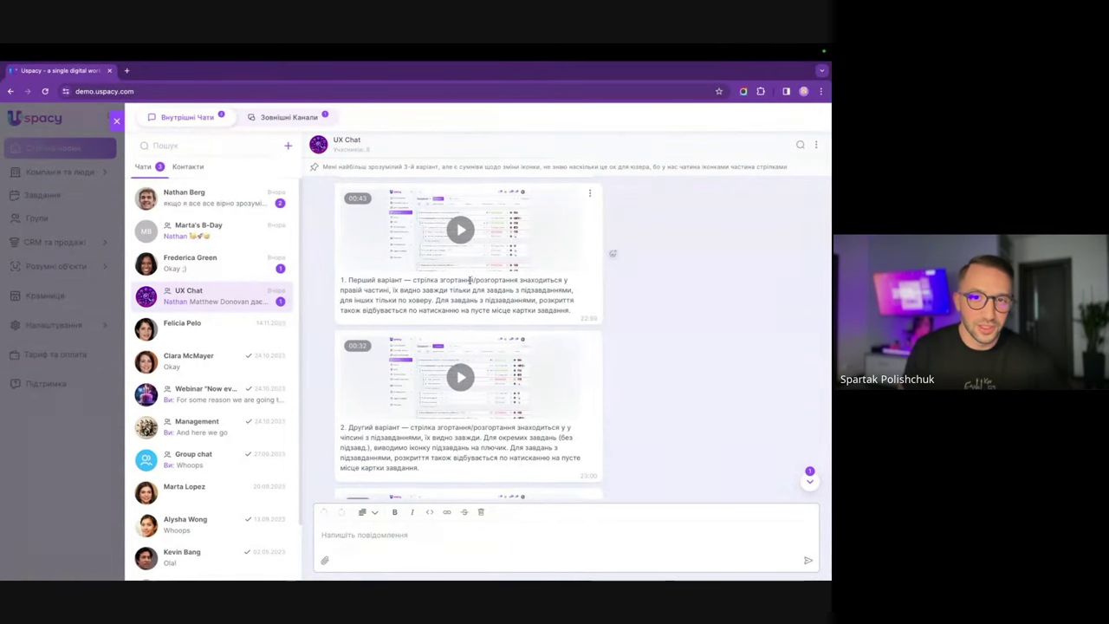
click(450, 244)
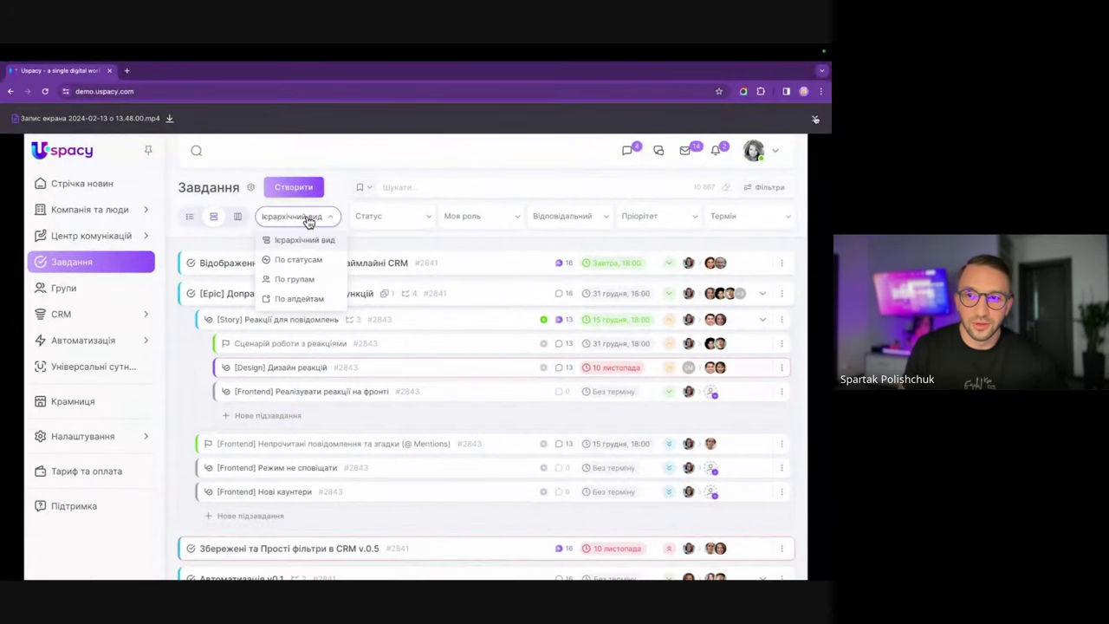
click(815, 119)
scroll(656, 329, down, 1)
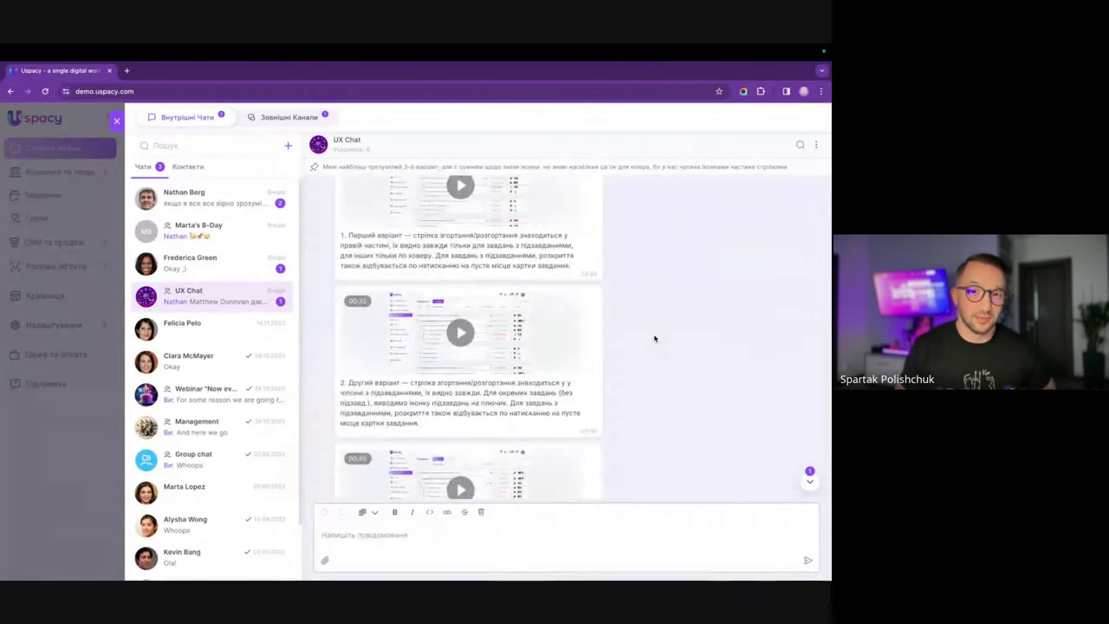
scroll(656, 338, down, 5)
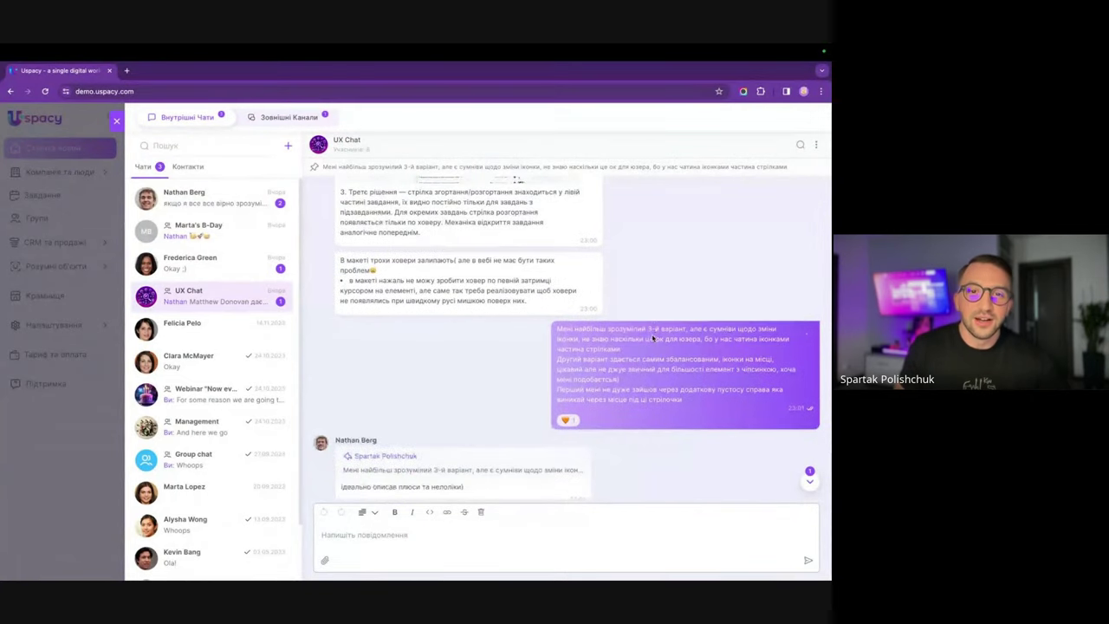
scroll(550, 232, down, 1)
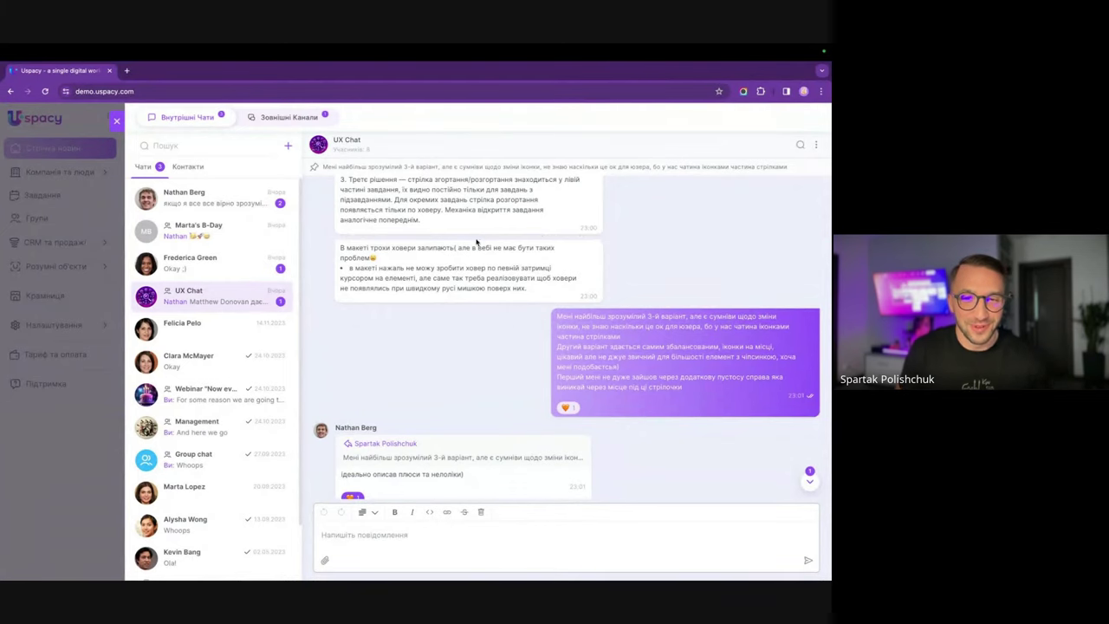
Look through the mute durations offered under Не сповіщати for UX Chat, closing the options without choosing one.
scroll(476, 242, down, 3)
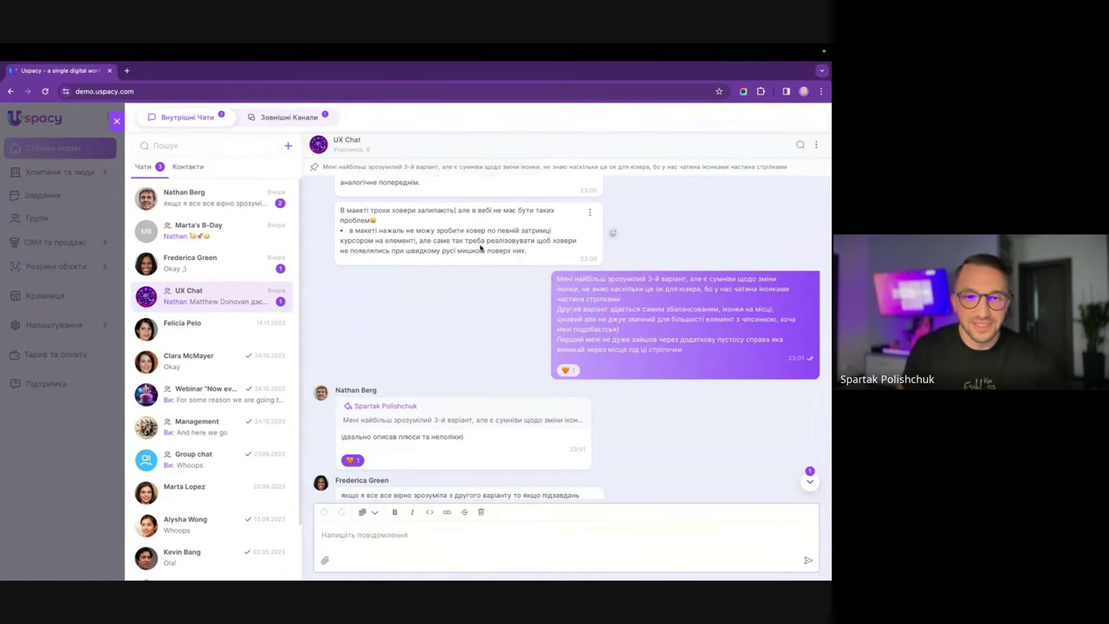
scroll(486, 242, down, 1)
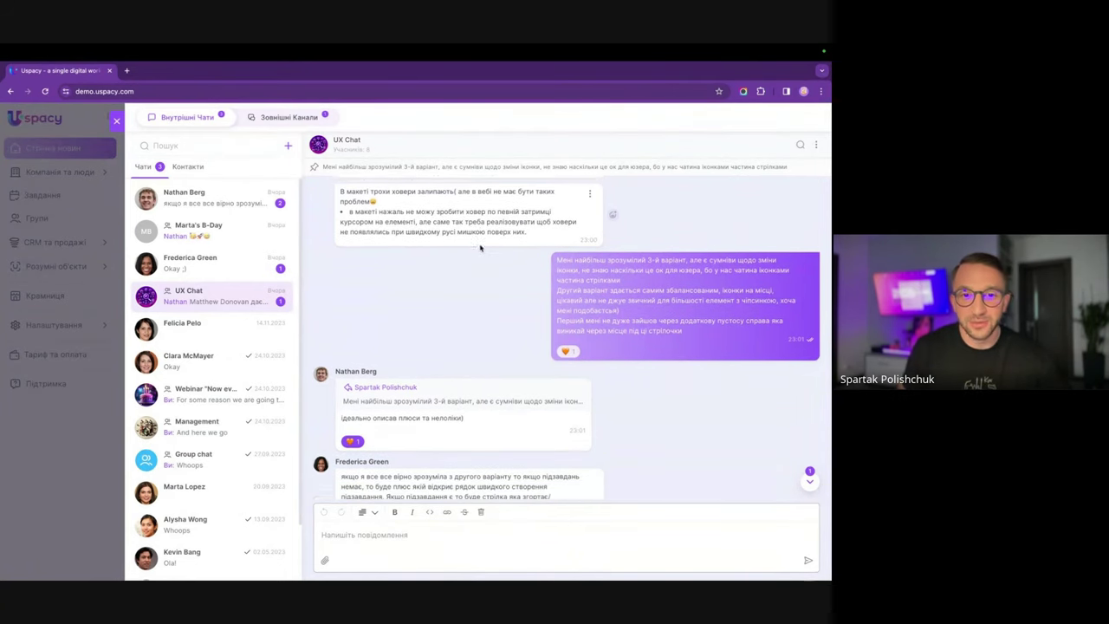
click(814, 146)
mouse_move(780, 174)
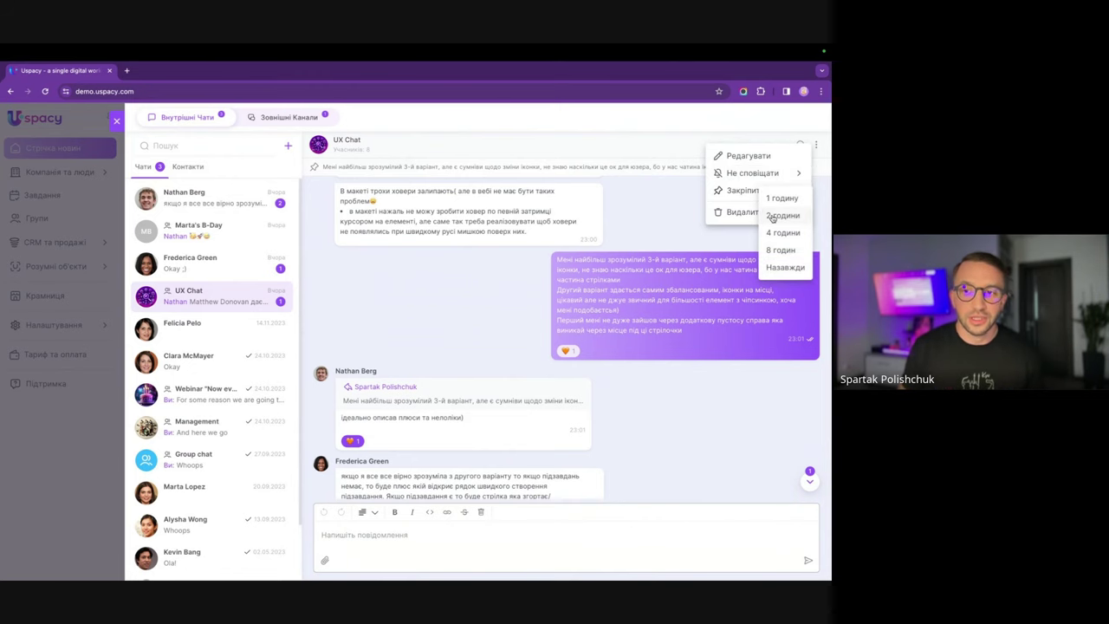
click(656, 205)
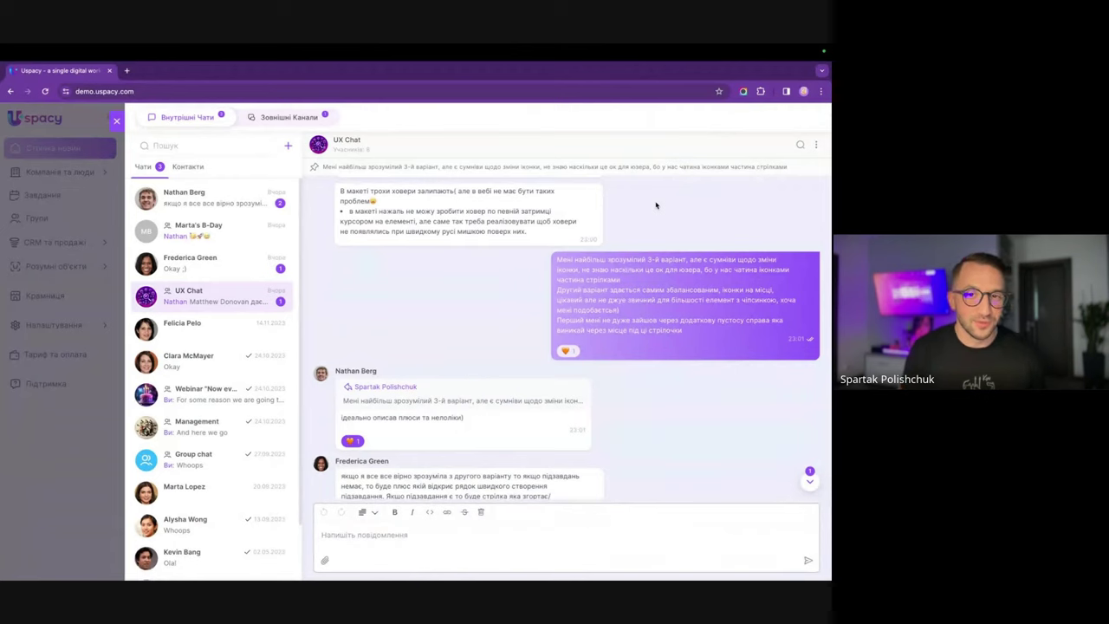
mouse_move(587, 257)
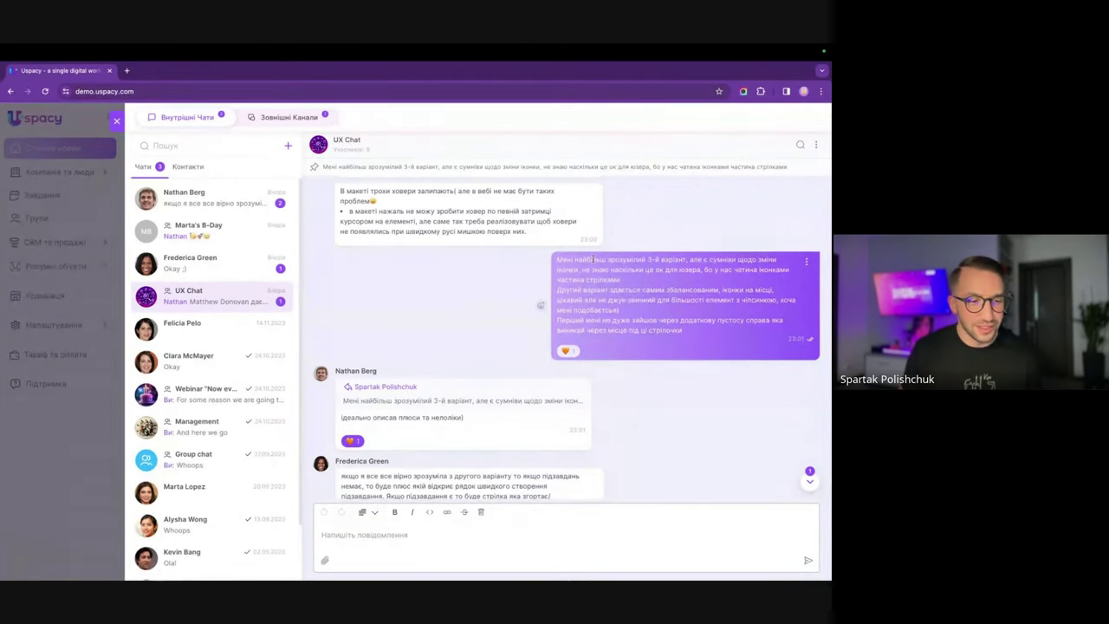
Forward the message "Прийнято, дякую)" from the direct conversation with two unread messages to UX Chat and send it.
click(275, 206)
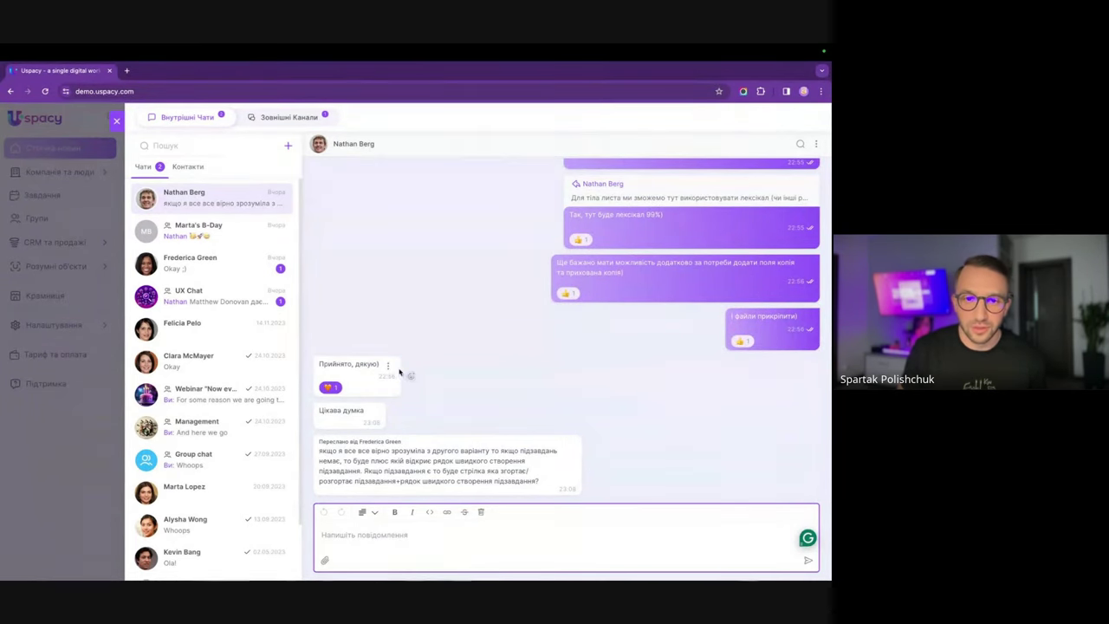
click(397, 371)
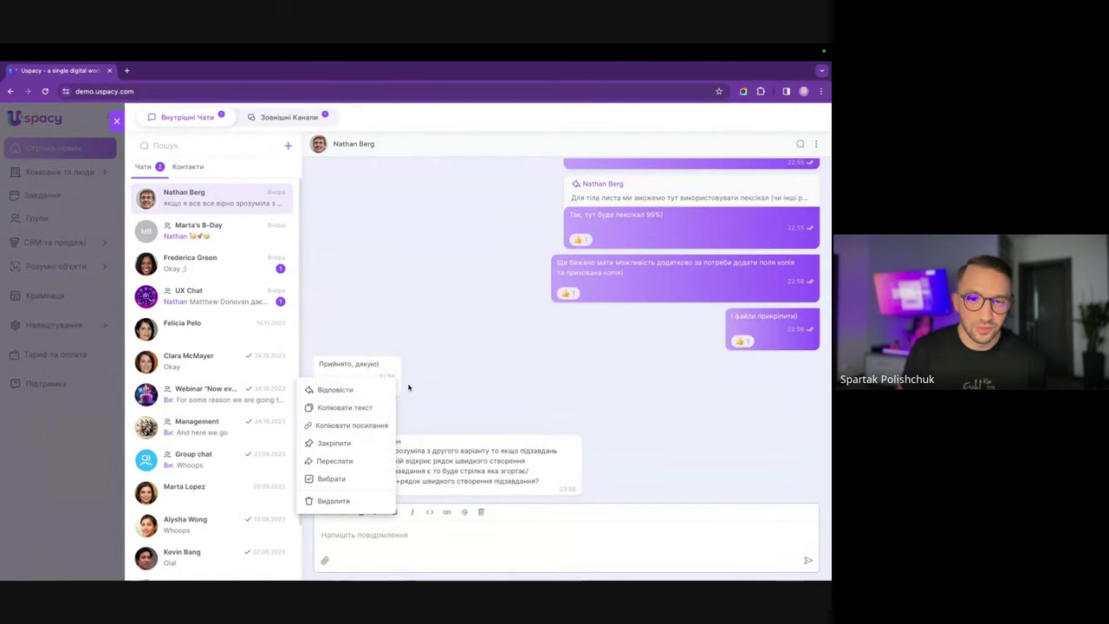
click(349, 462)
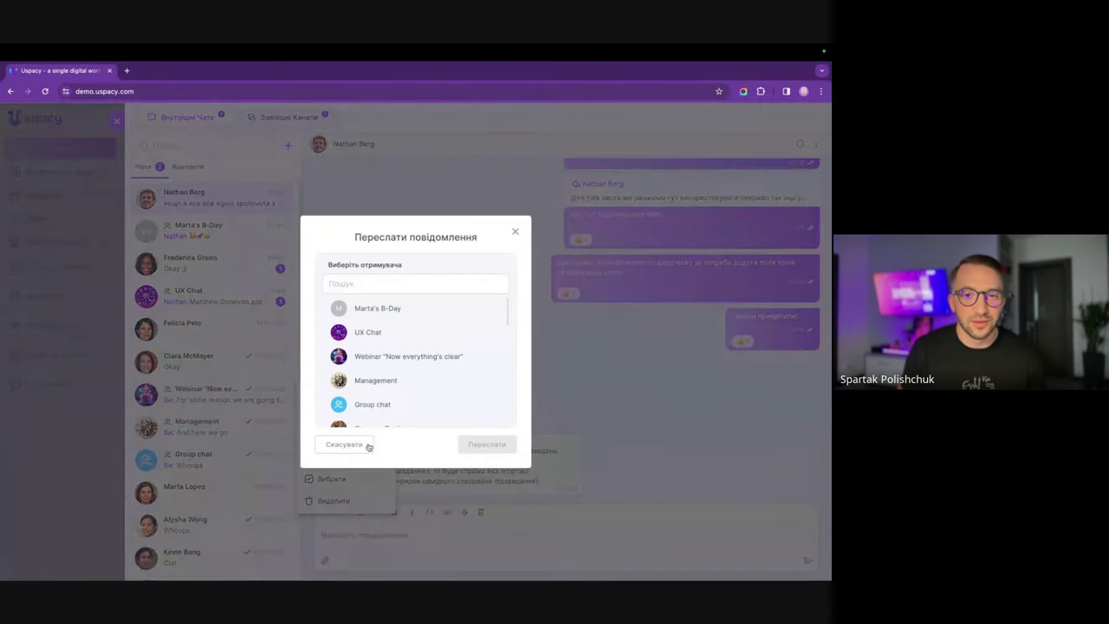
click(411, 336)
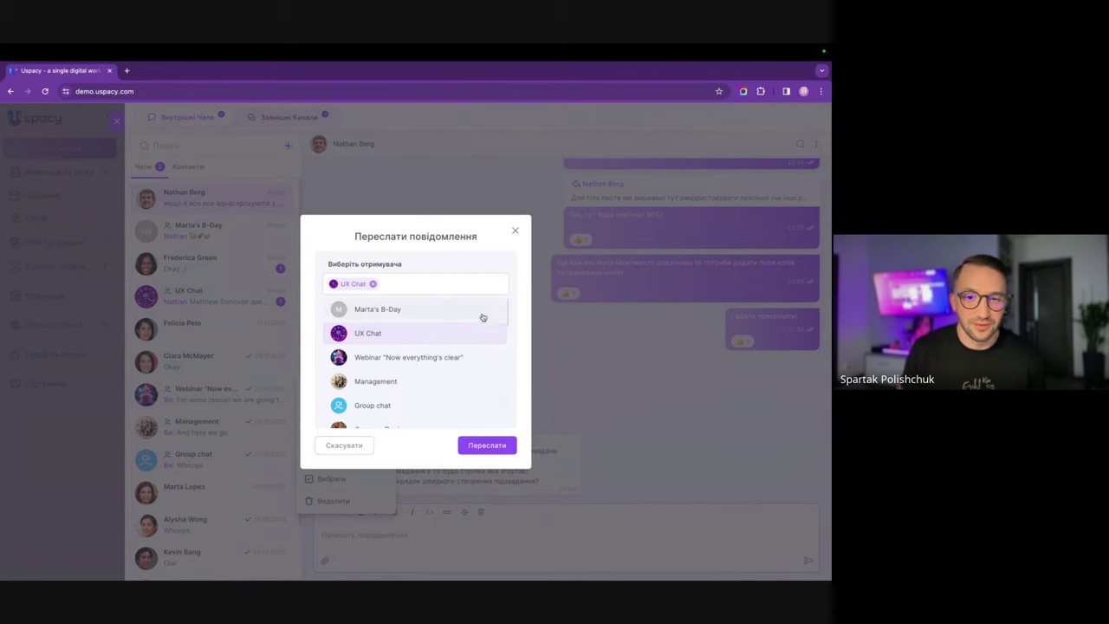
click(490, 445)
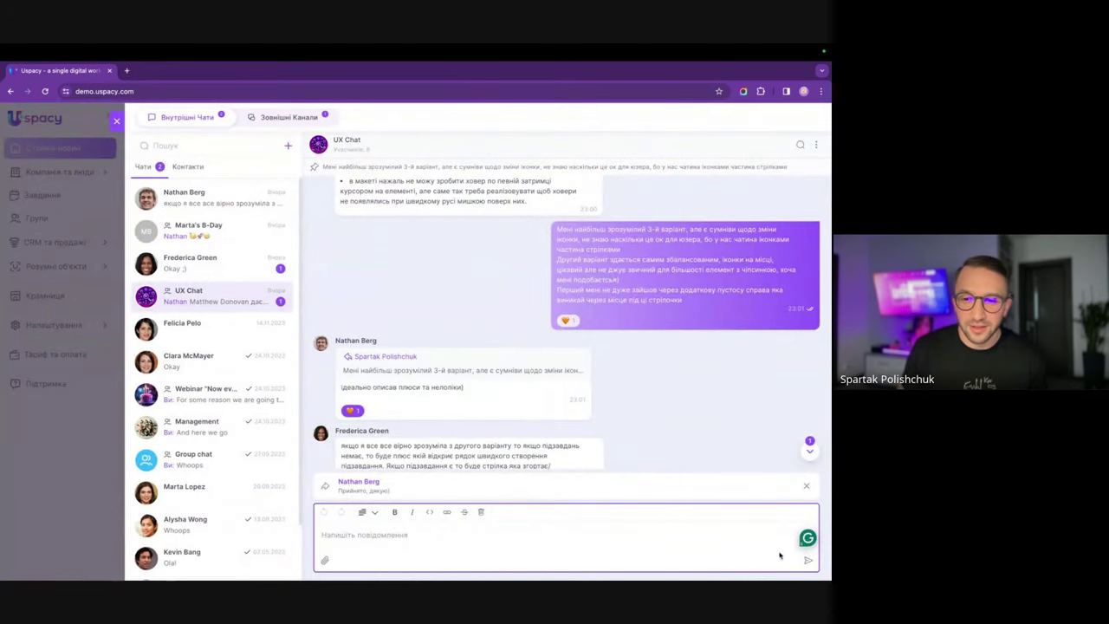
click(808, 560)
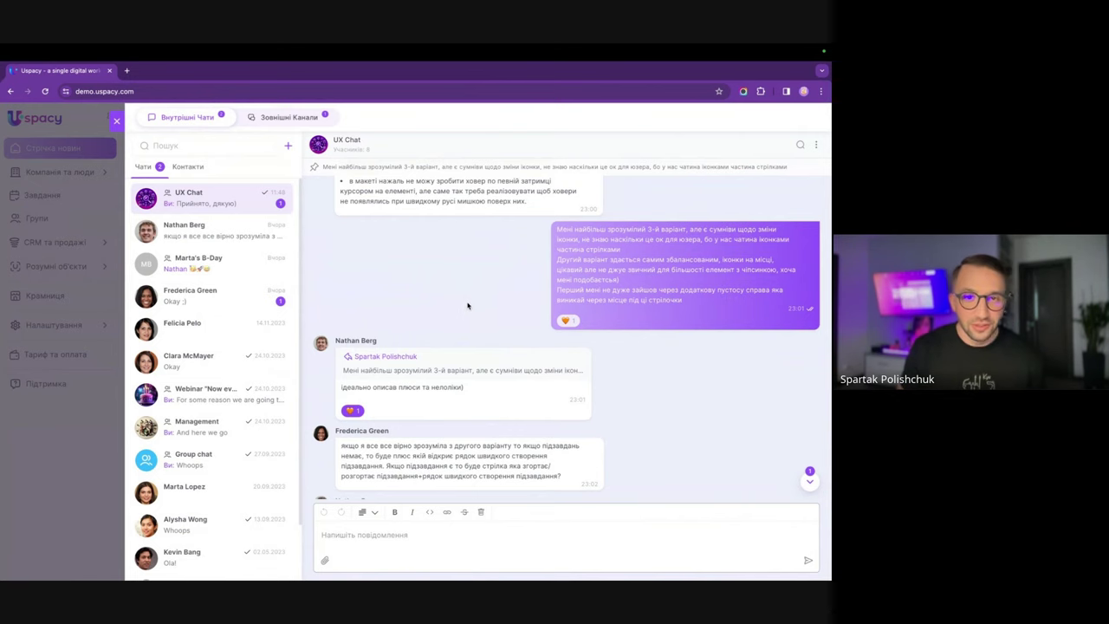
Look at the actions available for a reply further down UX Chat, close them and jump to the pinned message.
scroll(468, 305, down, 3)
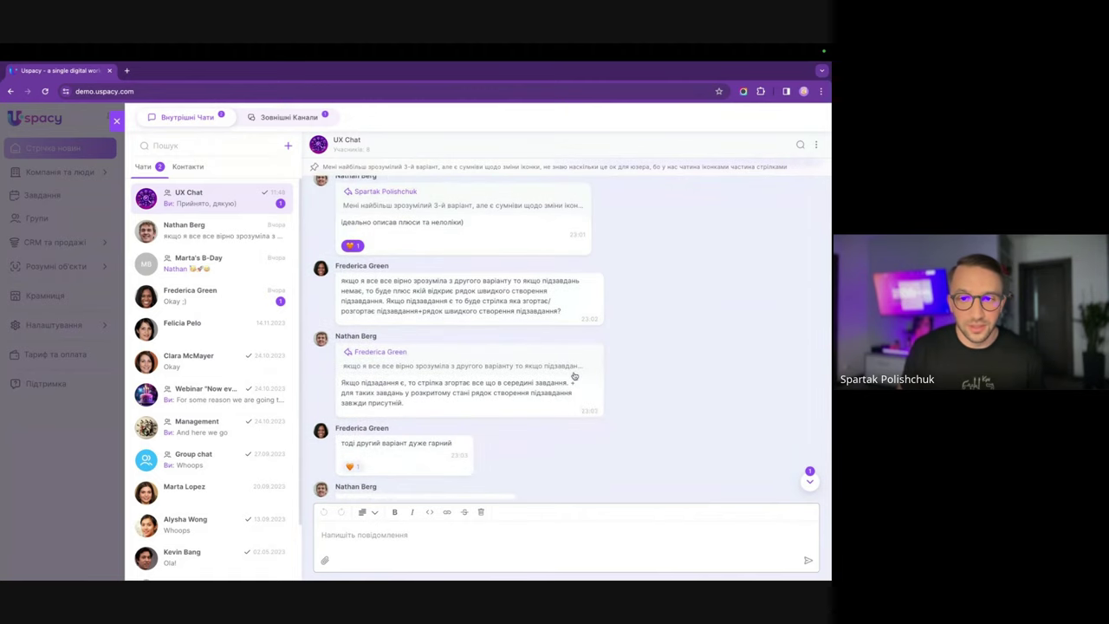
click(594, 386)
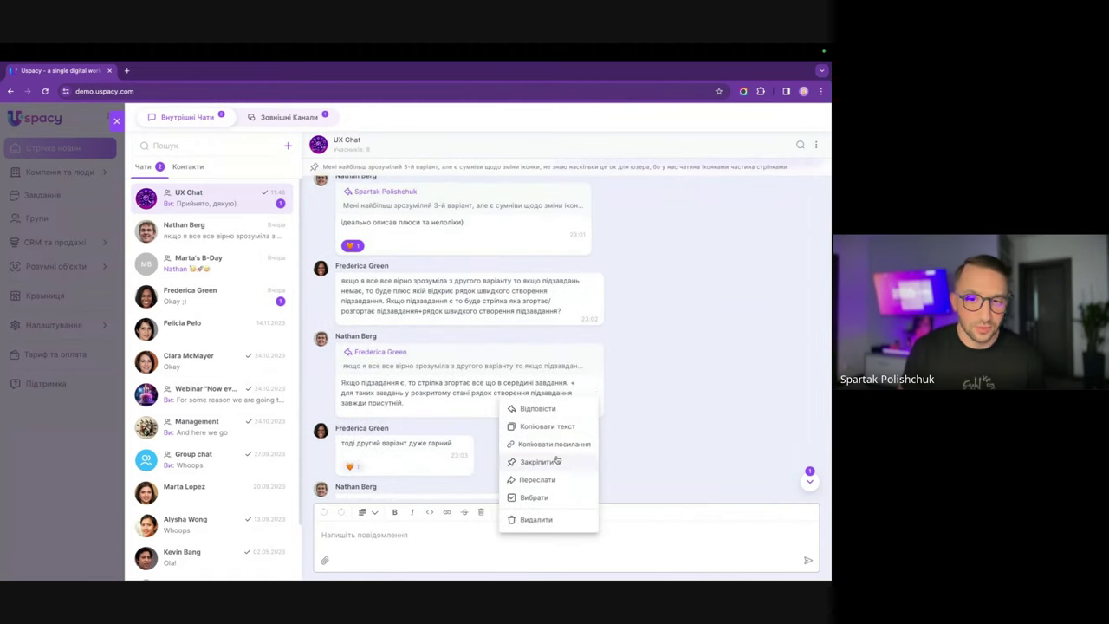
click(631, 430)
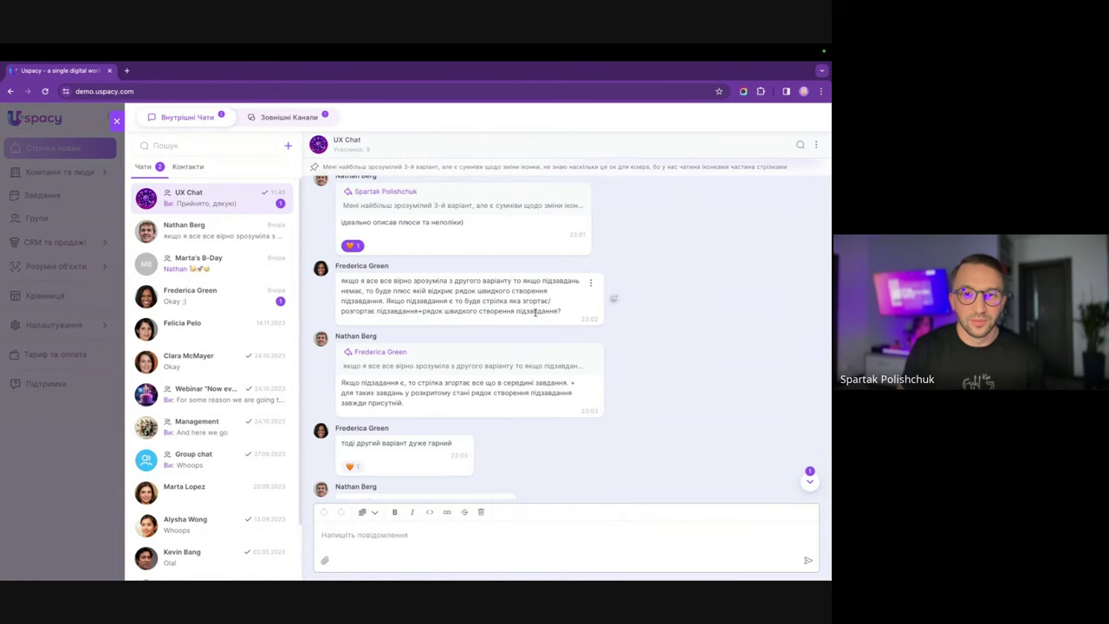
click(448, 168)
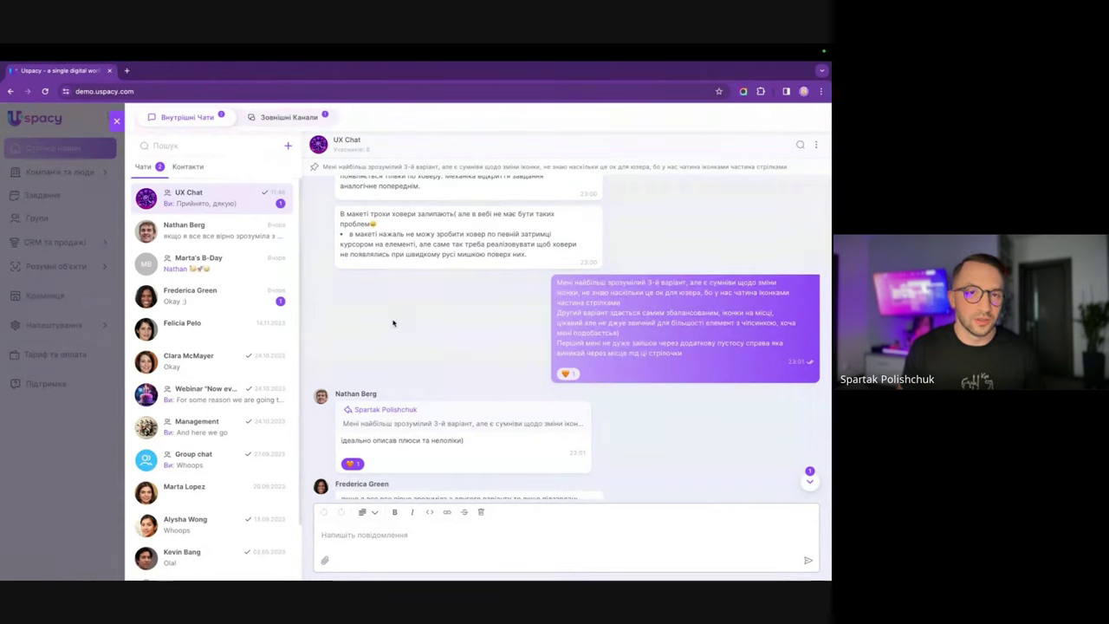
View an active Telegram conversation in the external channels (Зовнішні Канали) and the unassigned Request from site №1.
click(302, 119)
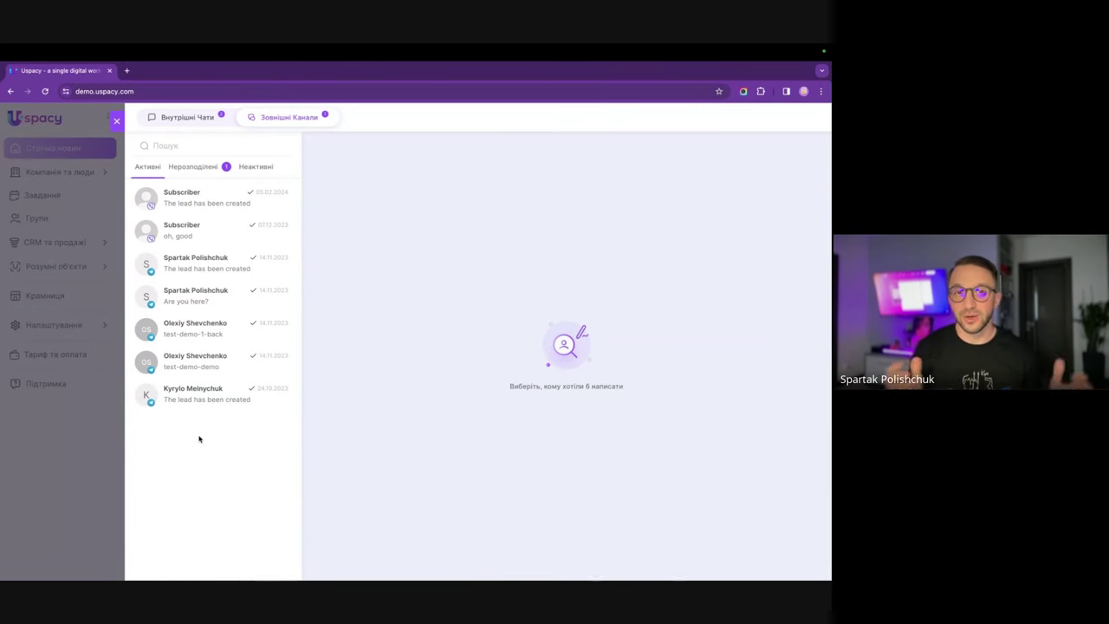
click(230, 269)
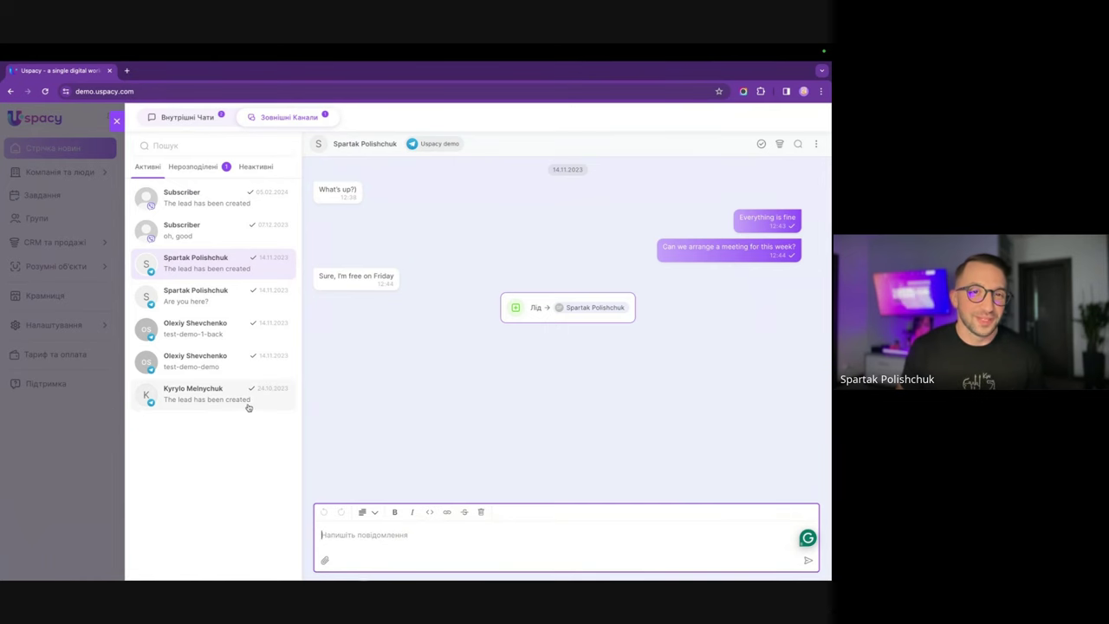
click(205, 167)
click(173, 204)
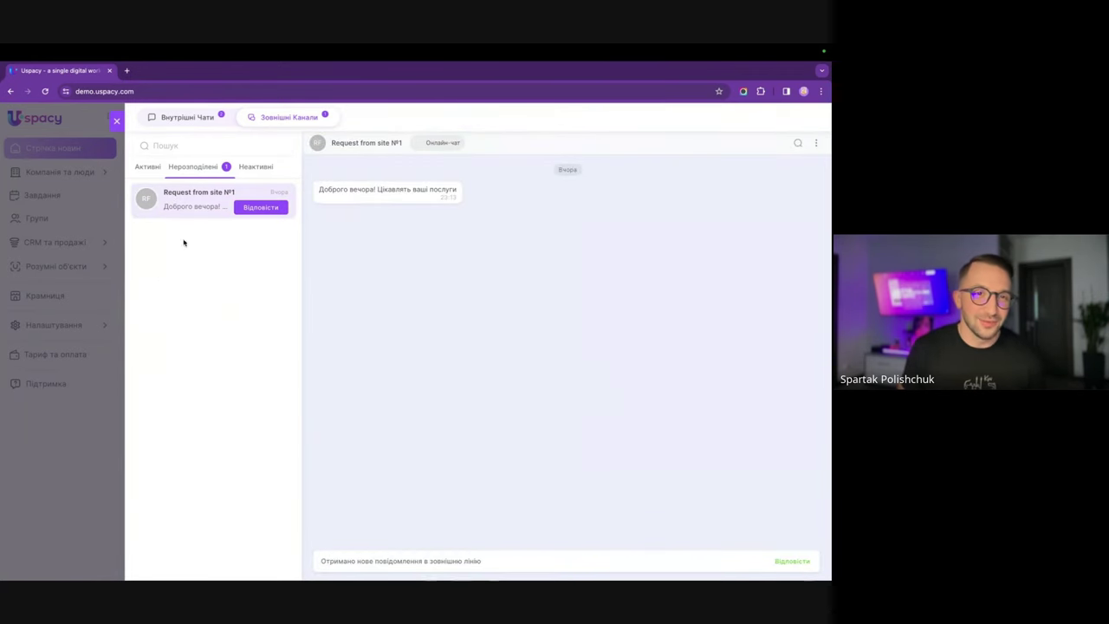
Close the chats and review the Онлайн-чат site widget's settings, from the embed code to its appearance, then close them.
click(117, 120)
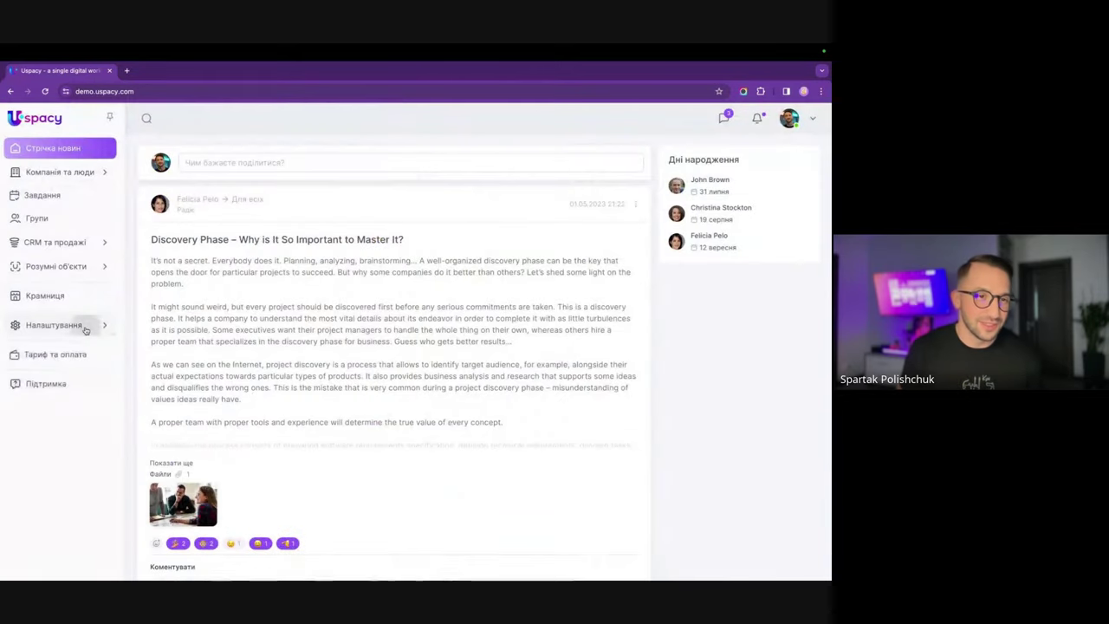
click(82, 325)
click(41, 393)
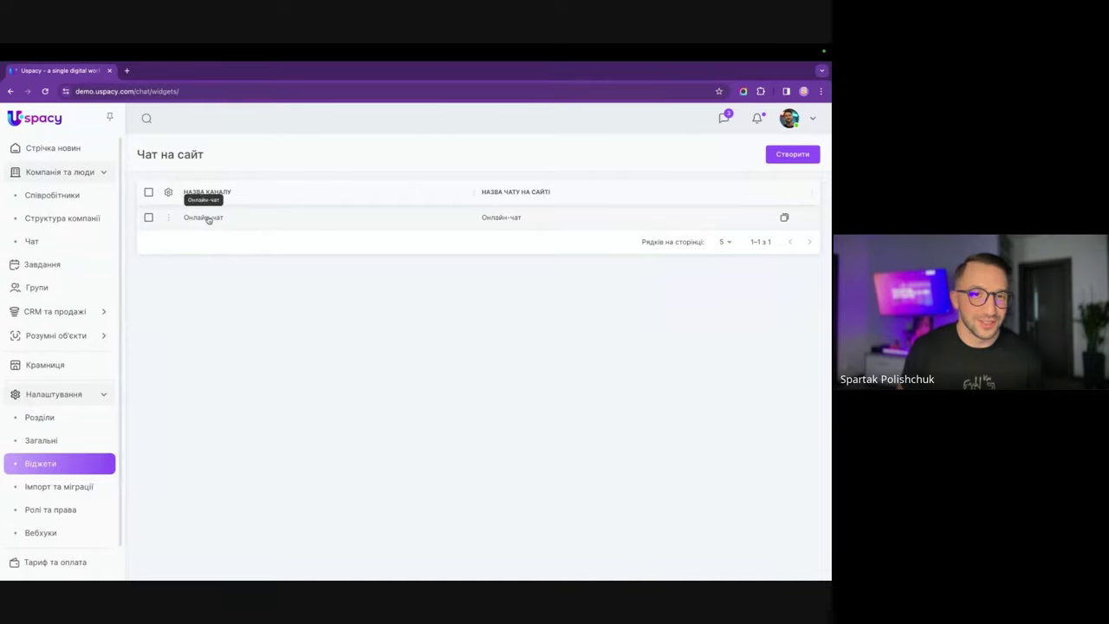
click(215, 219)
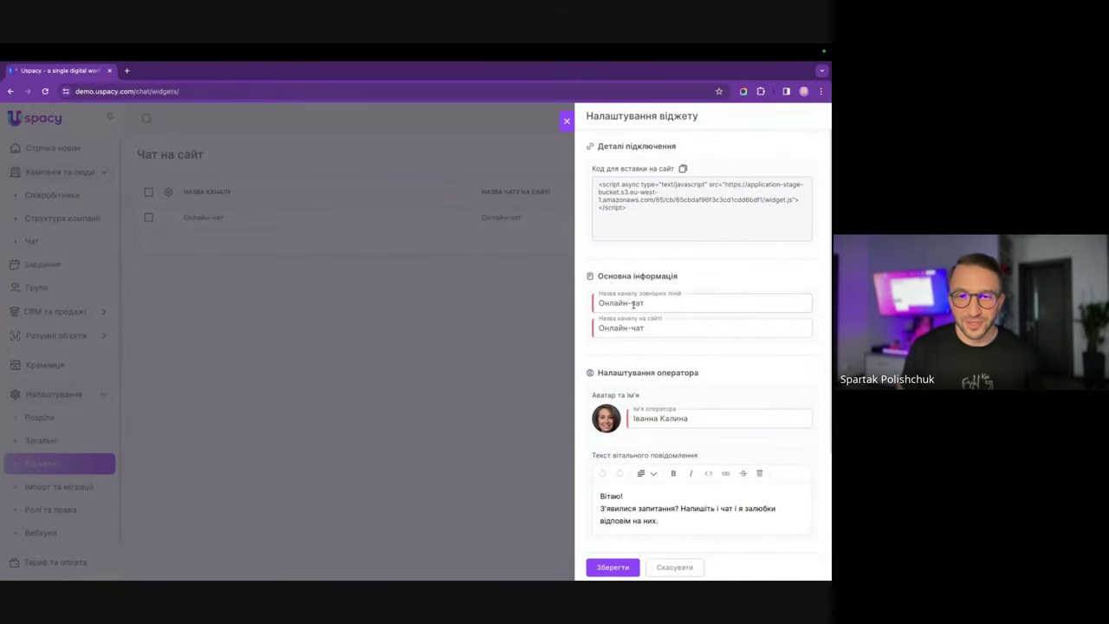
scroll(636, 329, down, 2)
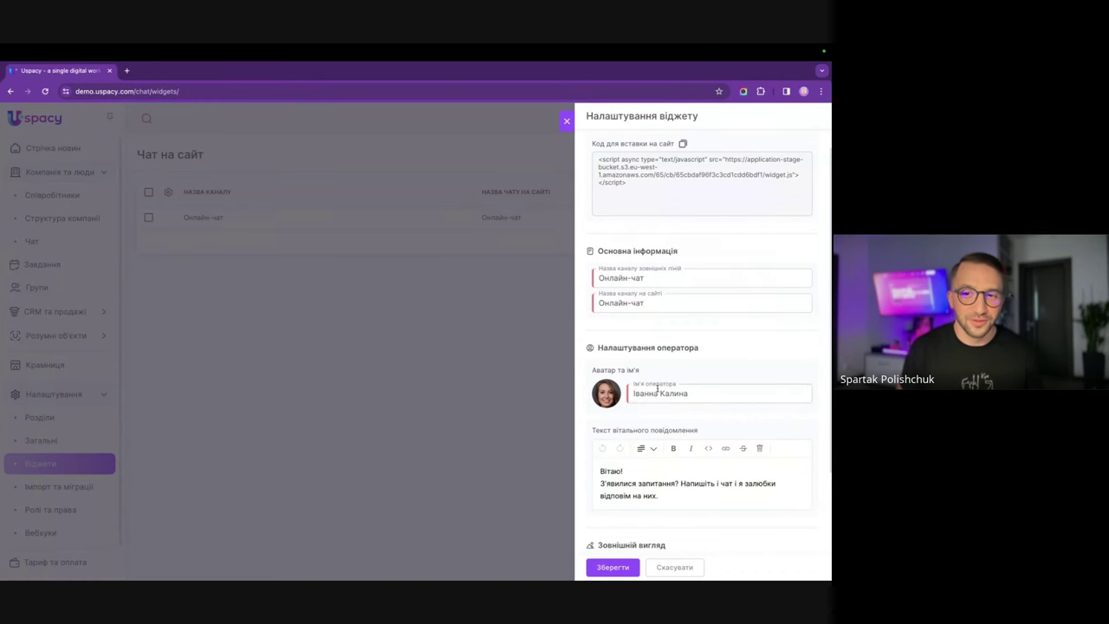
scroll(656, 388, down, 2)
scroll(657, 388, down, 5)
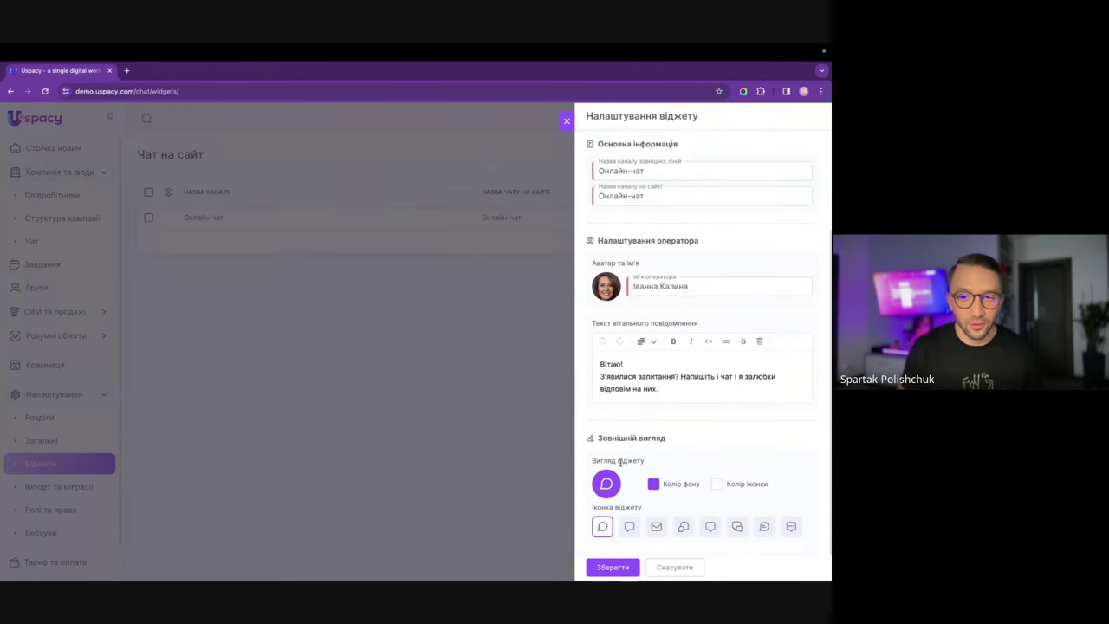
click(567, 122)
Switch to the Впровадження Uspacy website and send "Доброго дня вебінар!" through its online chat widget.
key(ctrl+Right)
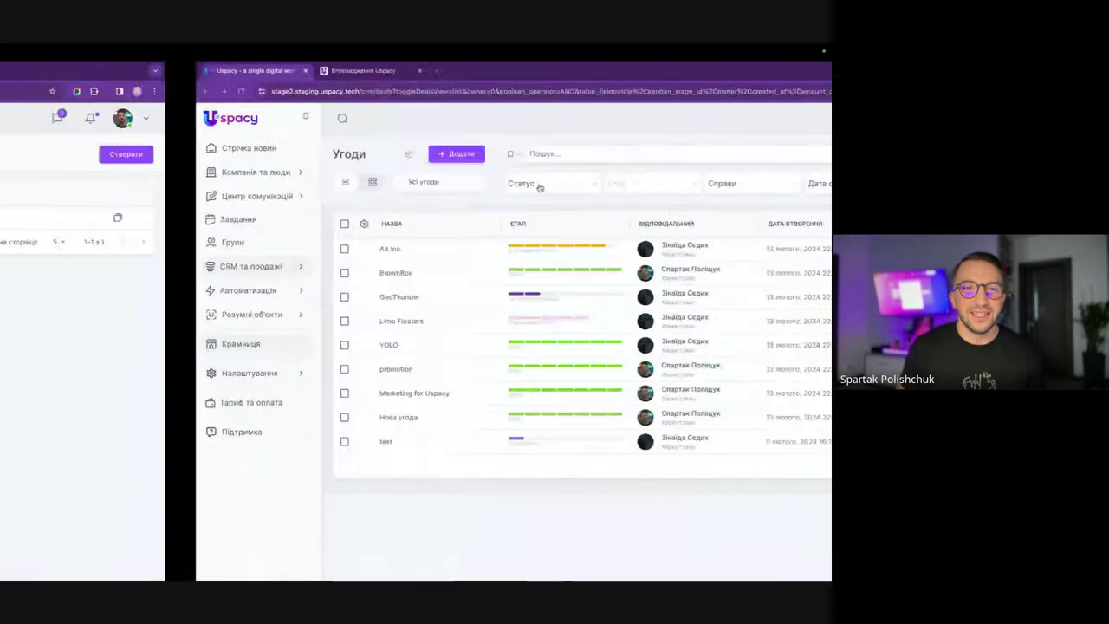
key(ctrl+Tab)
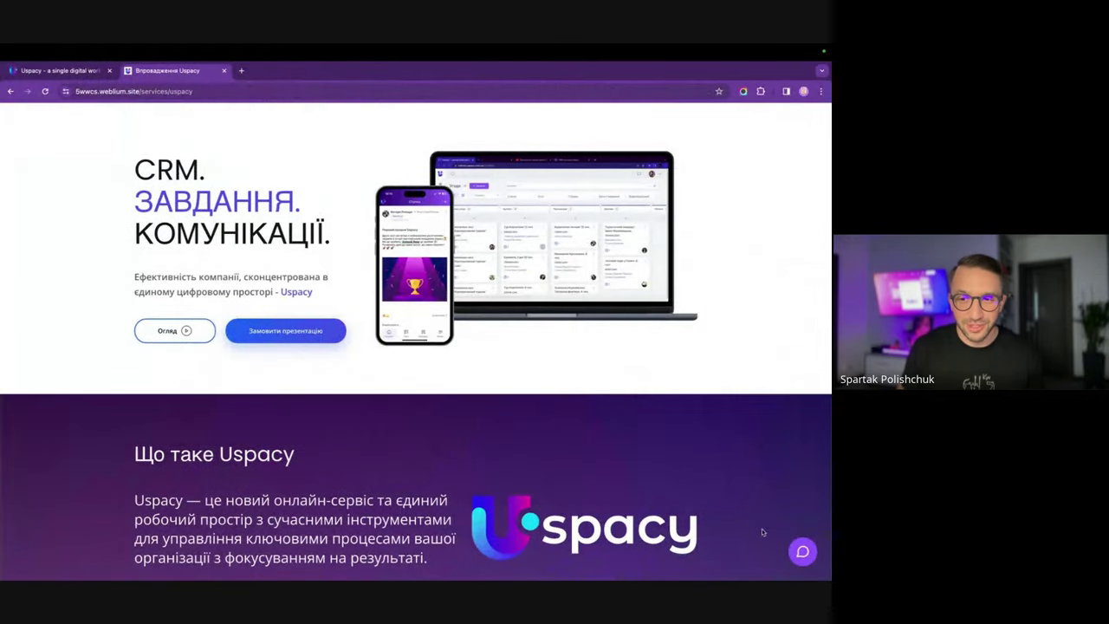
click(802, 551)
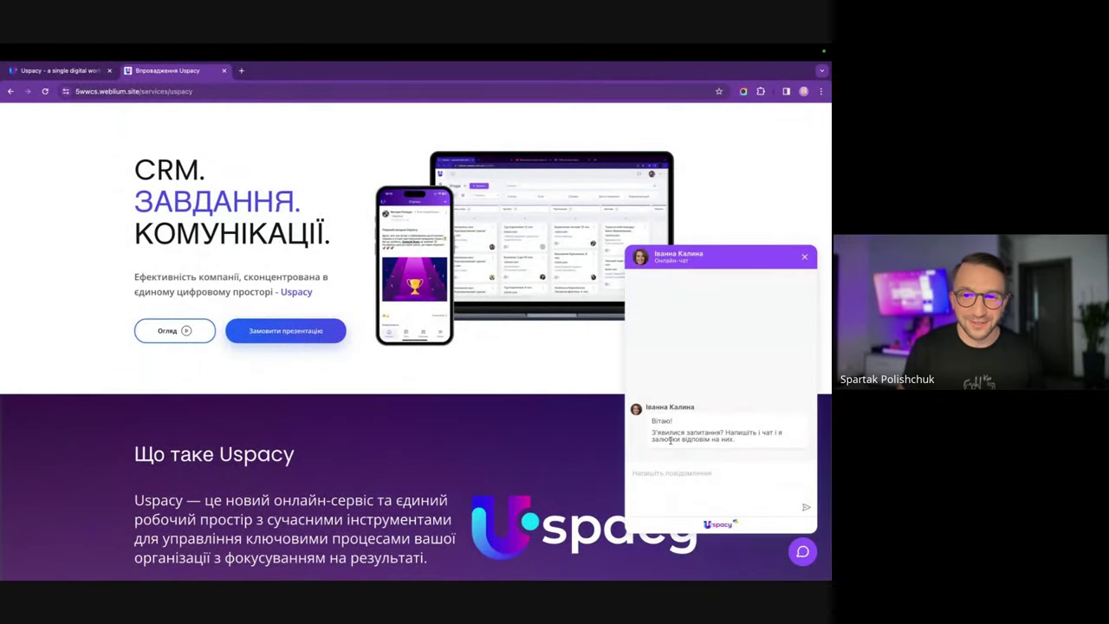
click(667, 476)
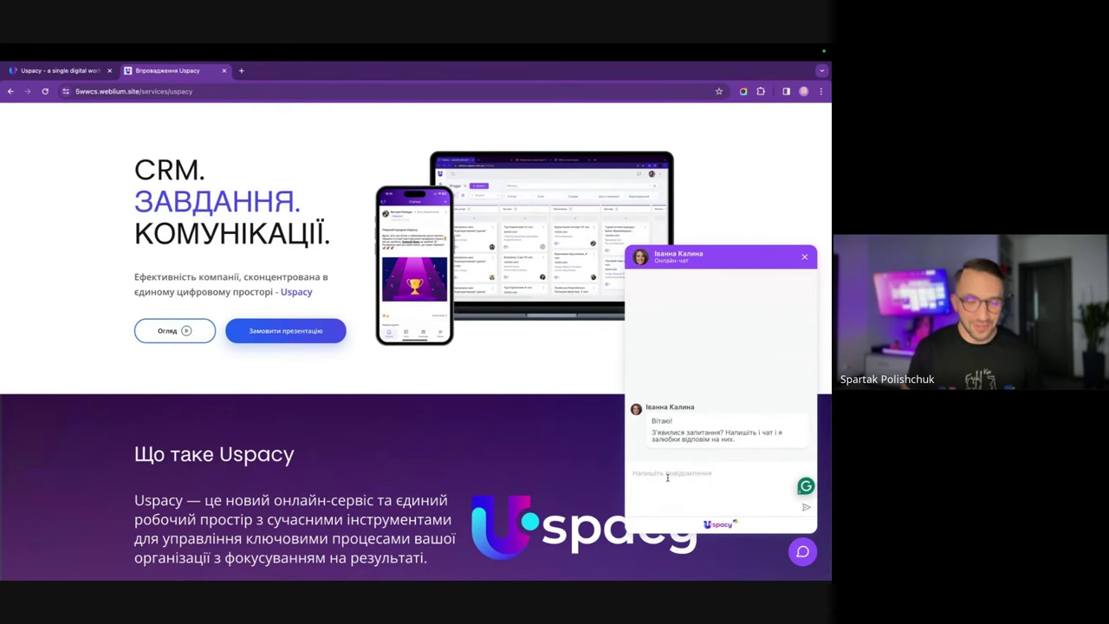
text(Доброго дня в)
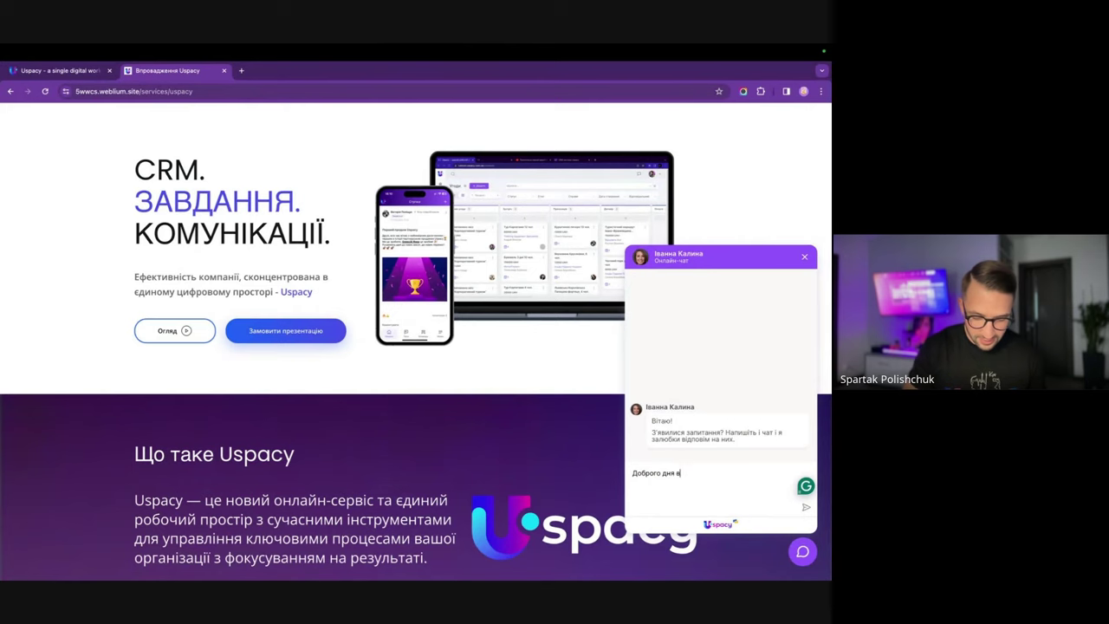
text(ебіна)
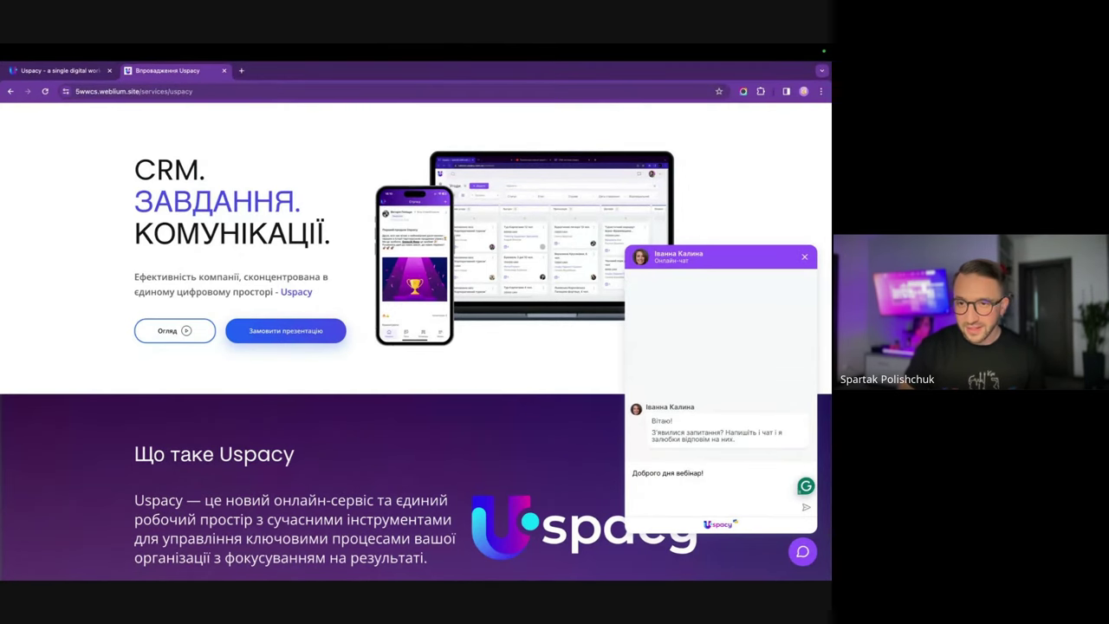
text(р!)
key(Return)
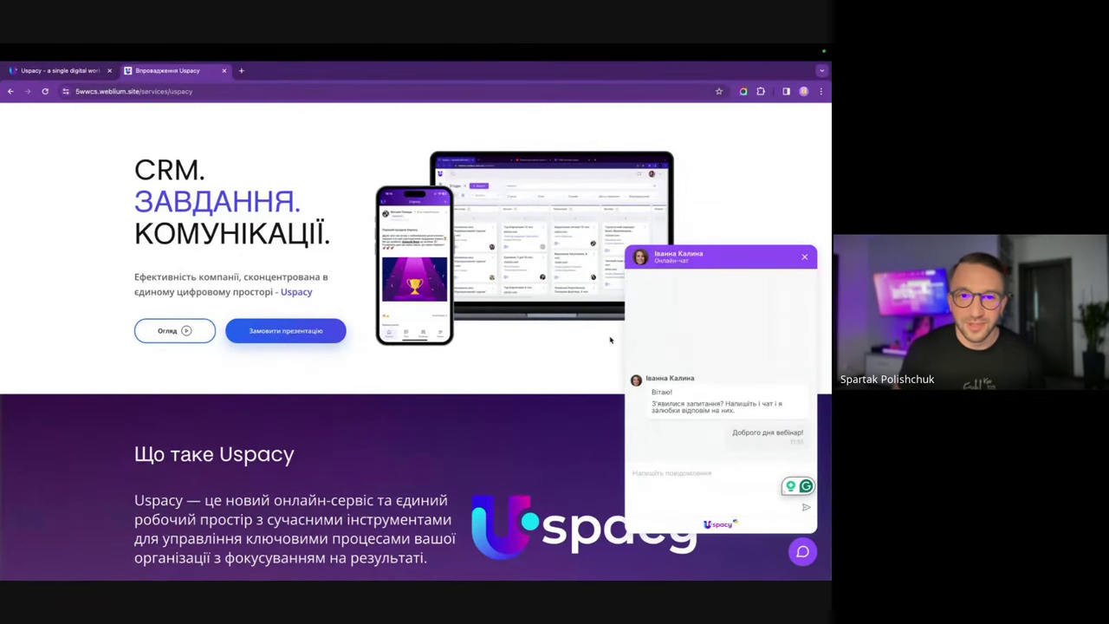
Return to Uspacy and answer the unassigned Request from site №2 in the external channels with "Доброго дня!".
key(ctrl+w)
click(719, 117)
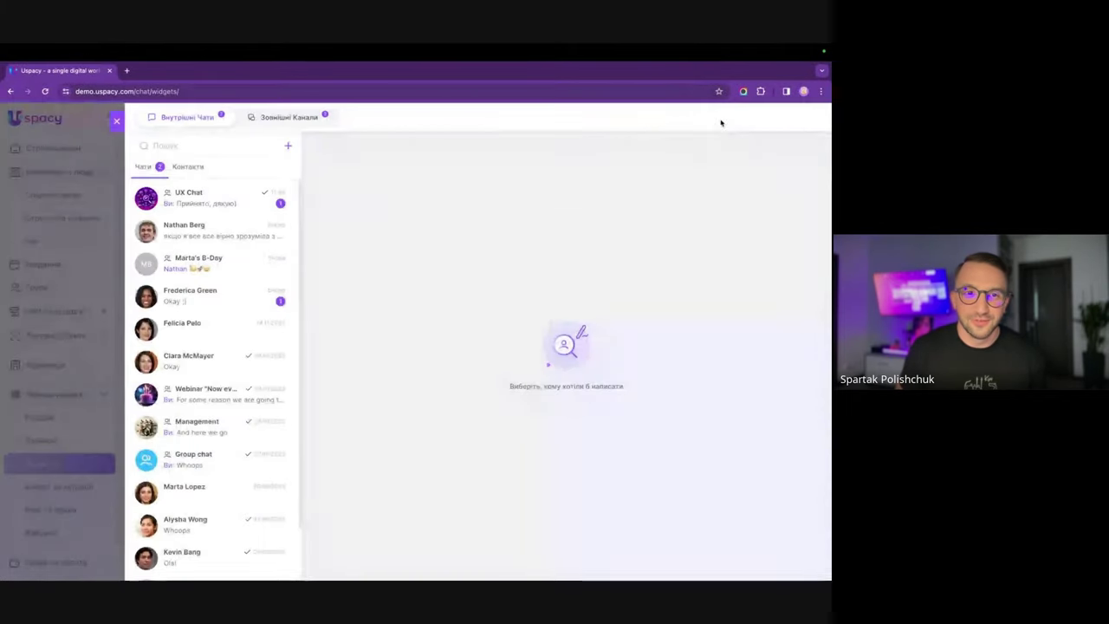
click(272, 122)
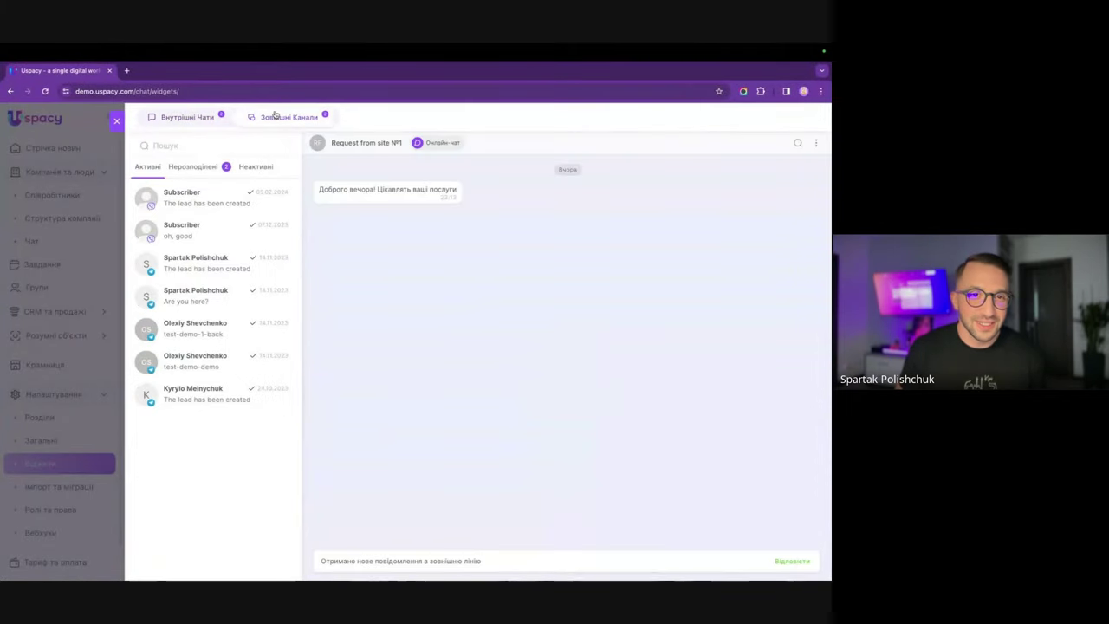
click(204, 166)
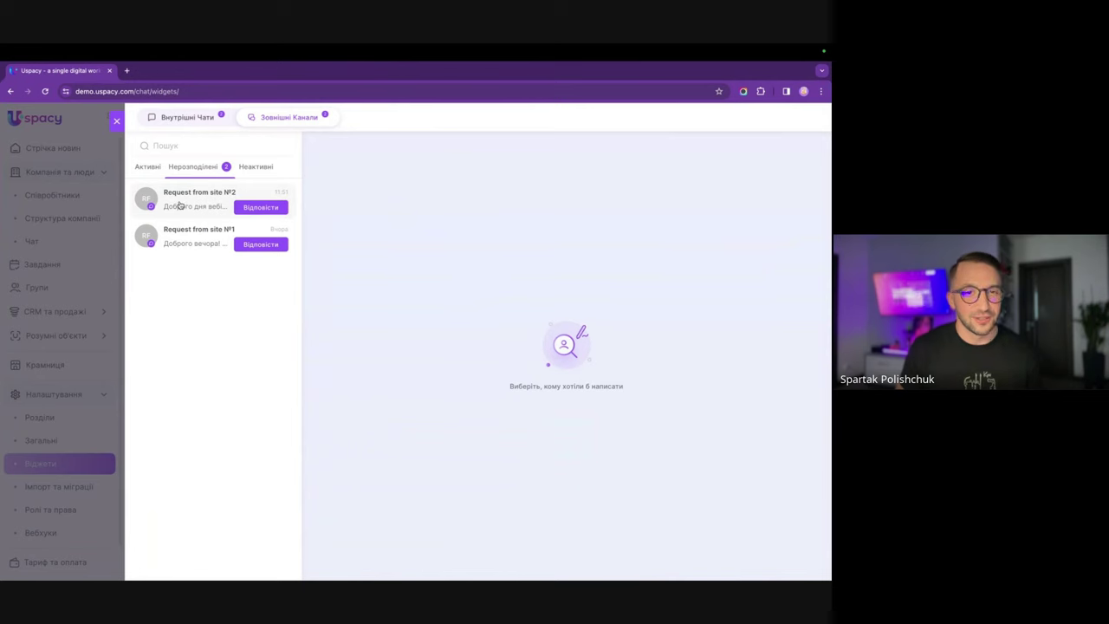
click(262, 207)
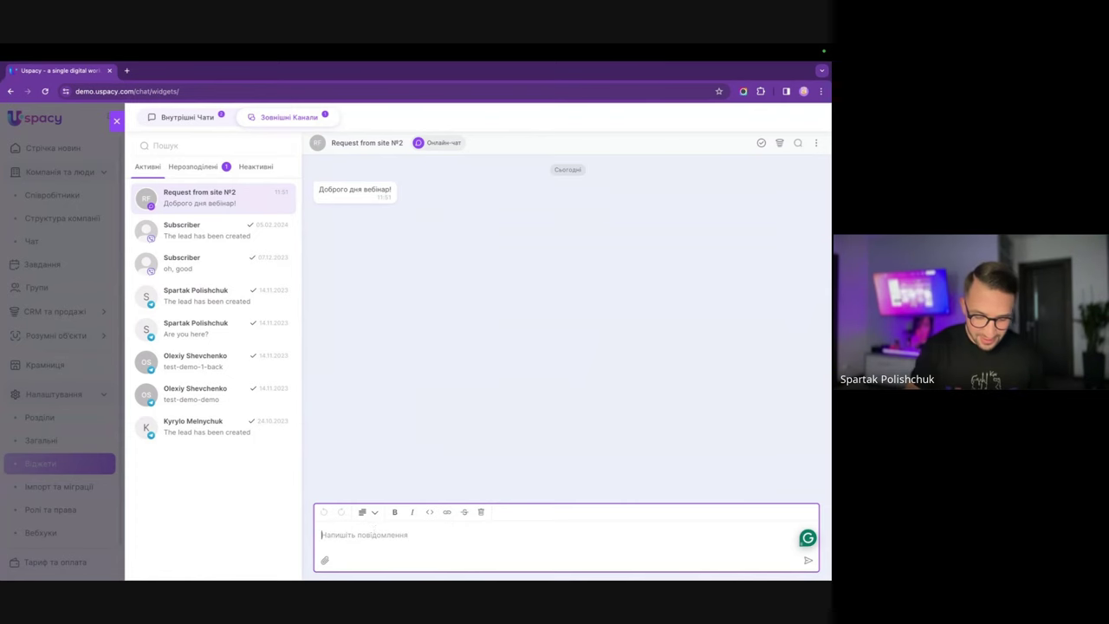
text(Доброго дня)
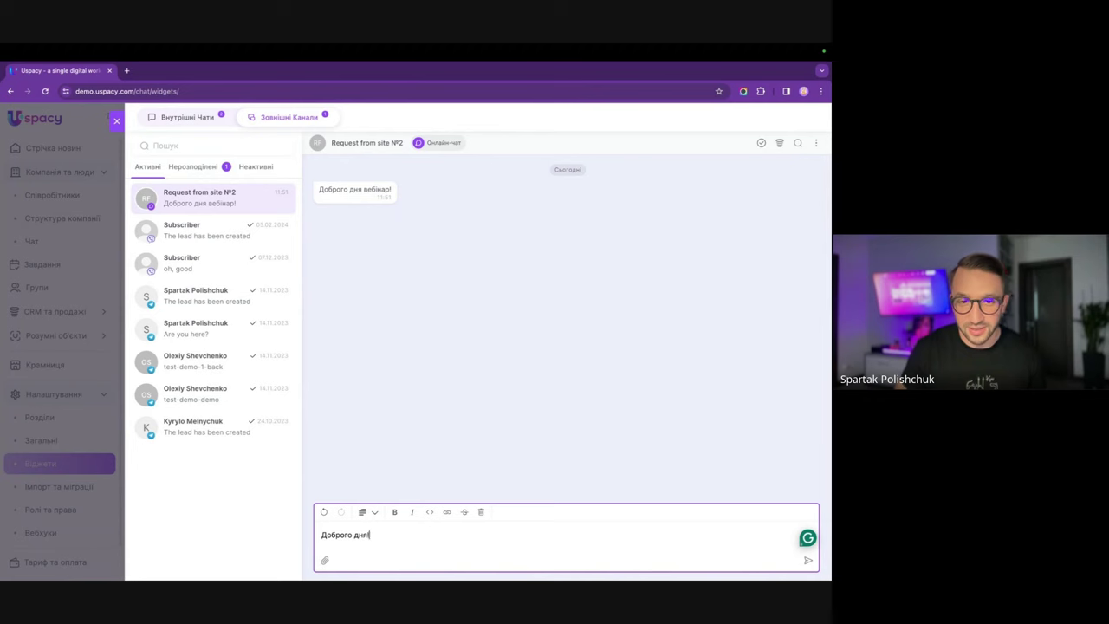
key(Return)
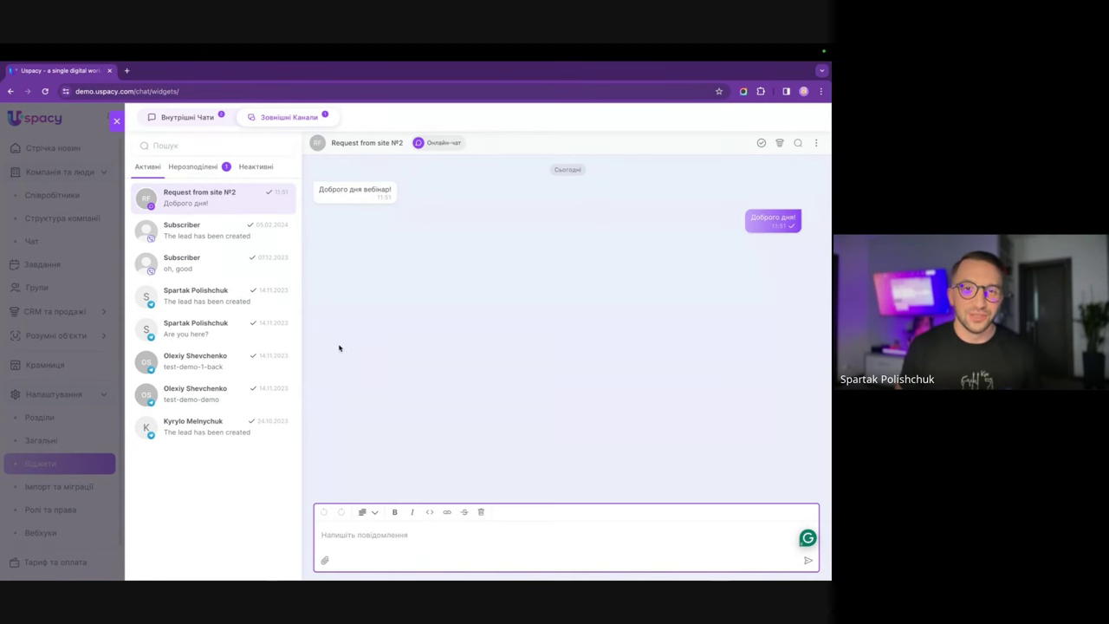
Check the reply in the Впровадження Uspacy website's chat widget, switching between the site and the Uspacy conversation.
key(ctrl+Right)
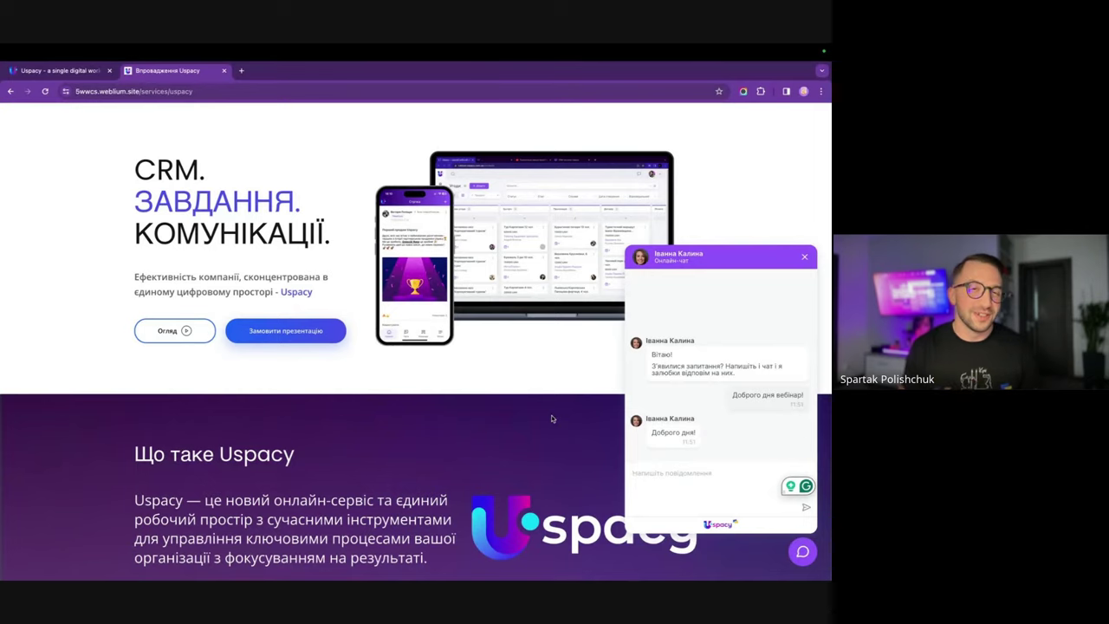
key(ctrl+Left)
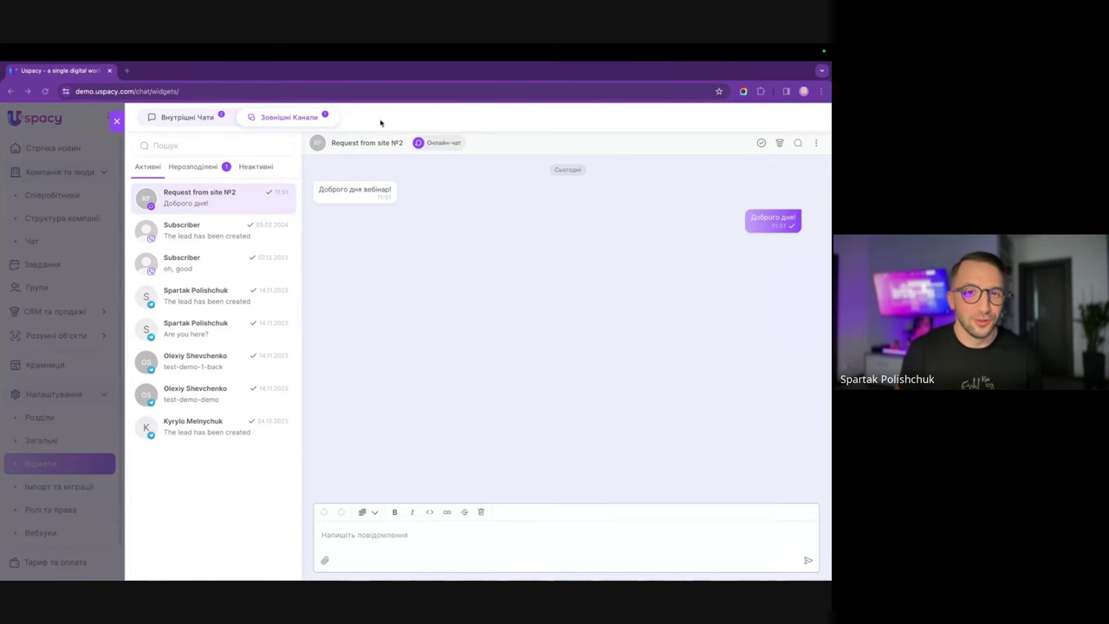
key(ctrl+Right)
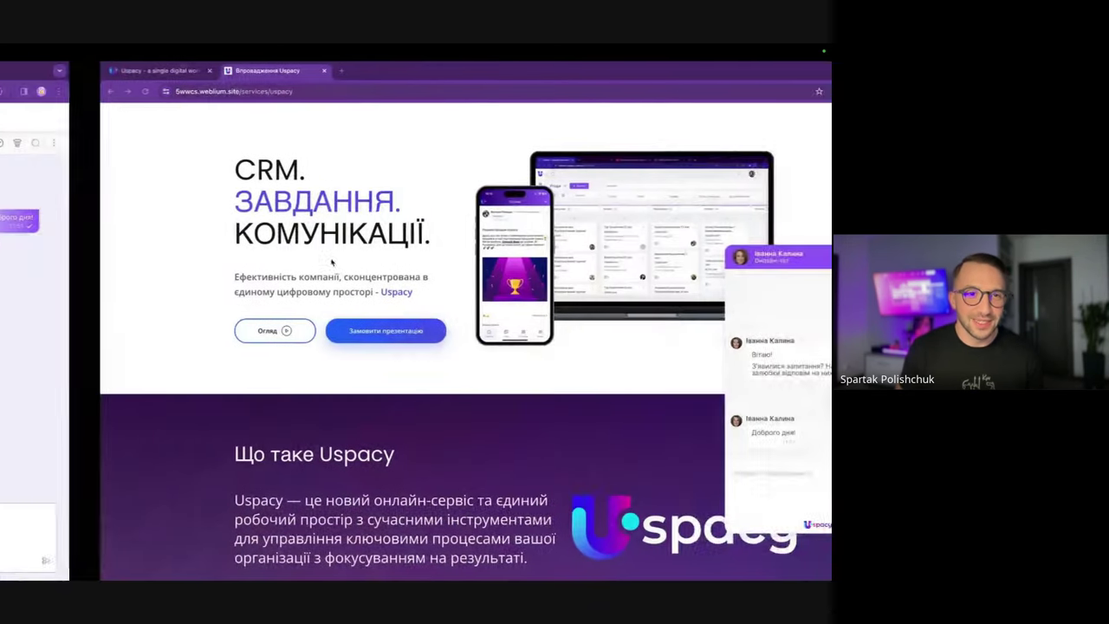
Switch to the staging Uspacy portal, open Пошта in the communication center and look over the connected mailboxes' folders.
key(ctrl+shift+Tab)
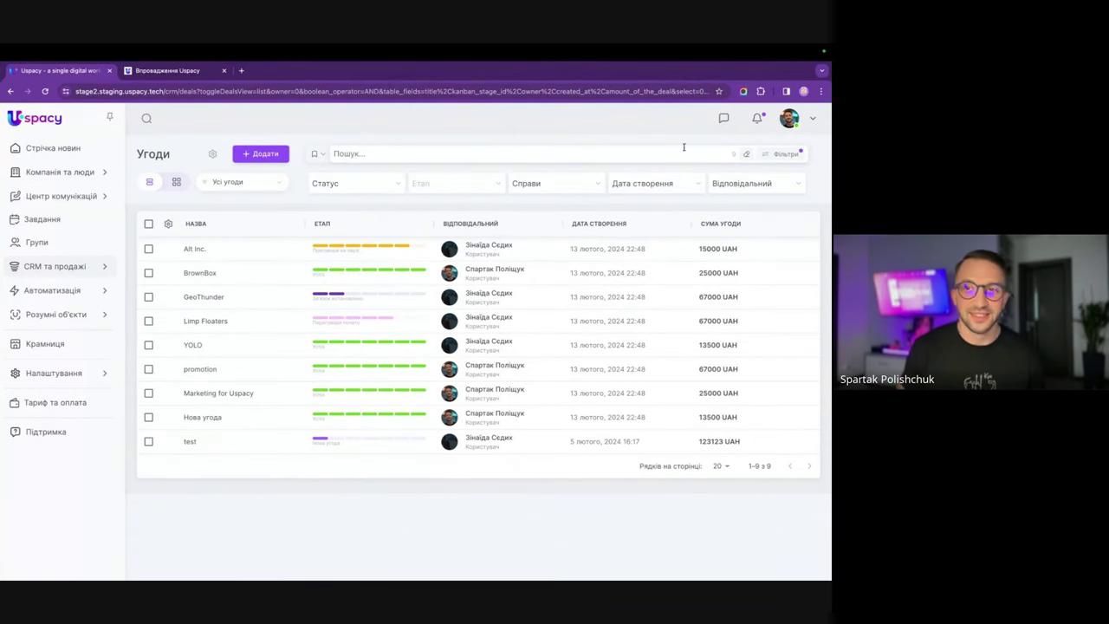
click(88, 200)
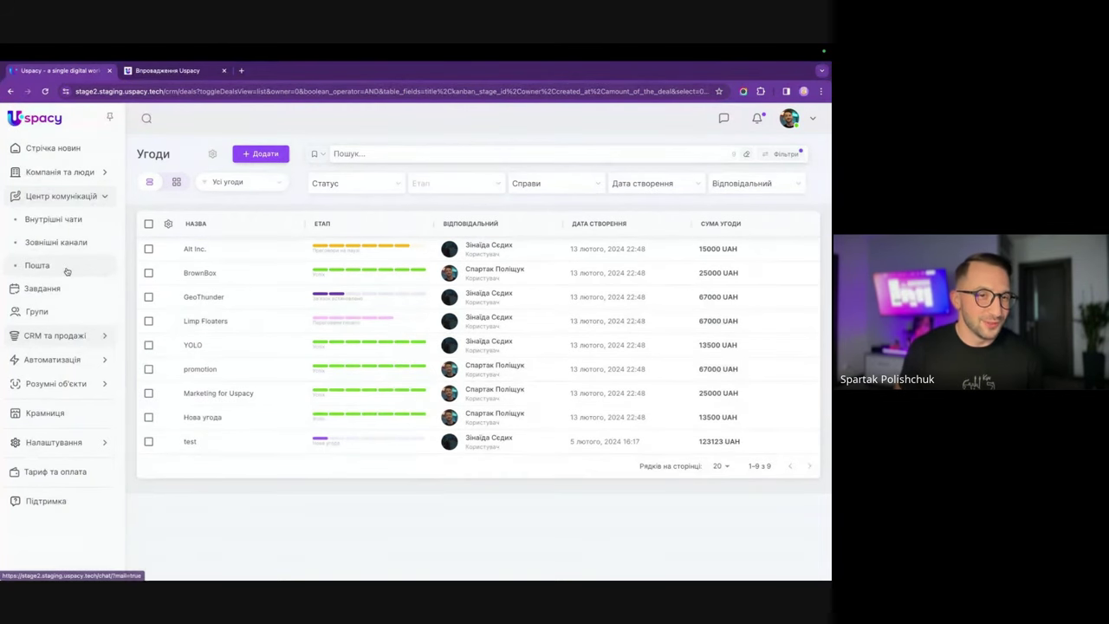
click(67, 271)
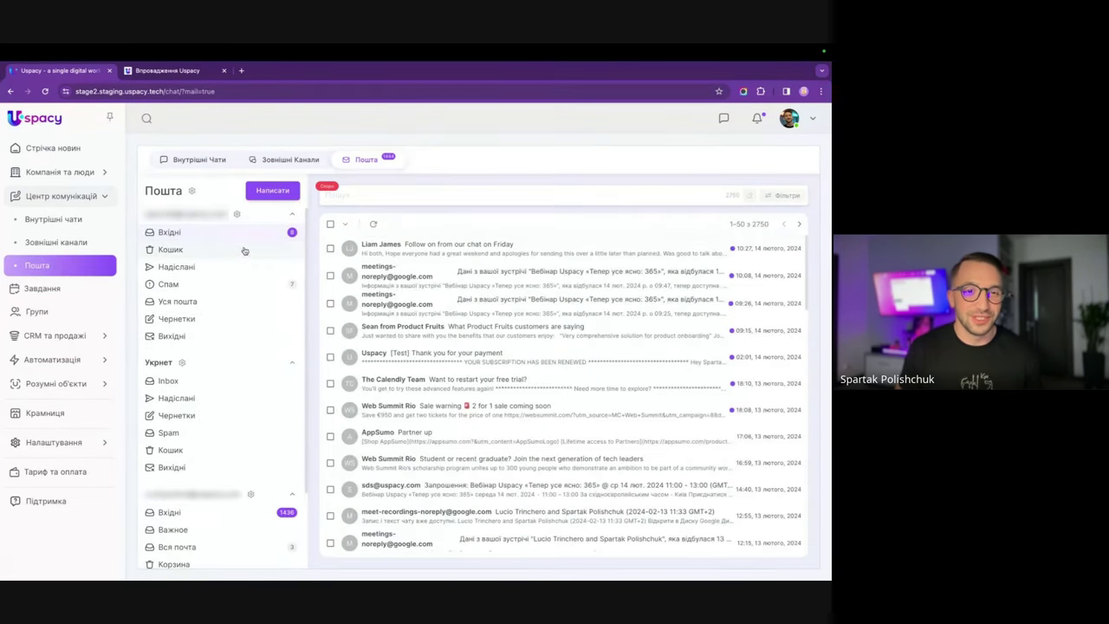
scroll(243, 256, down, 1)
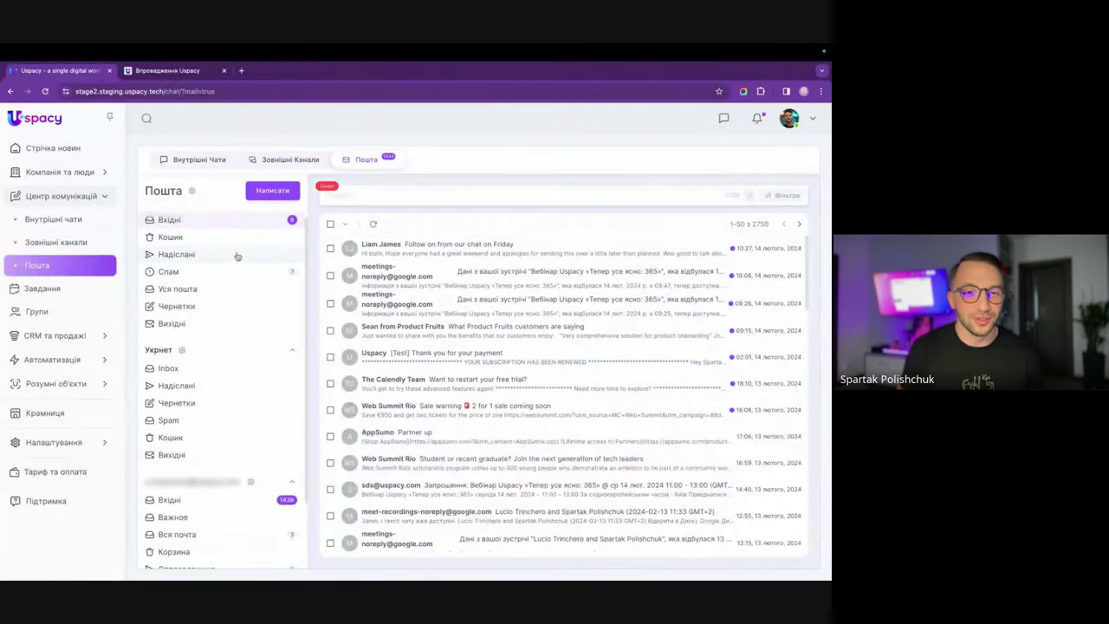
scroll(238, 256, up, 1)
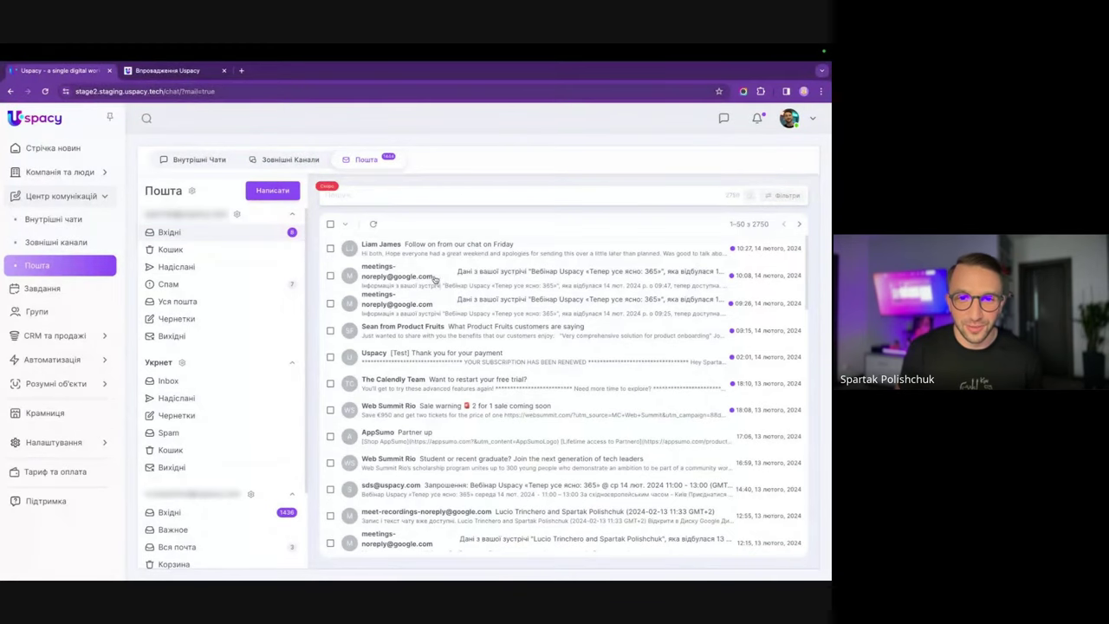
Open the first meeting notification email in the inbox, go back, and view the Надіслані folder before returning to Вхідні.
click(435, 277)
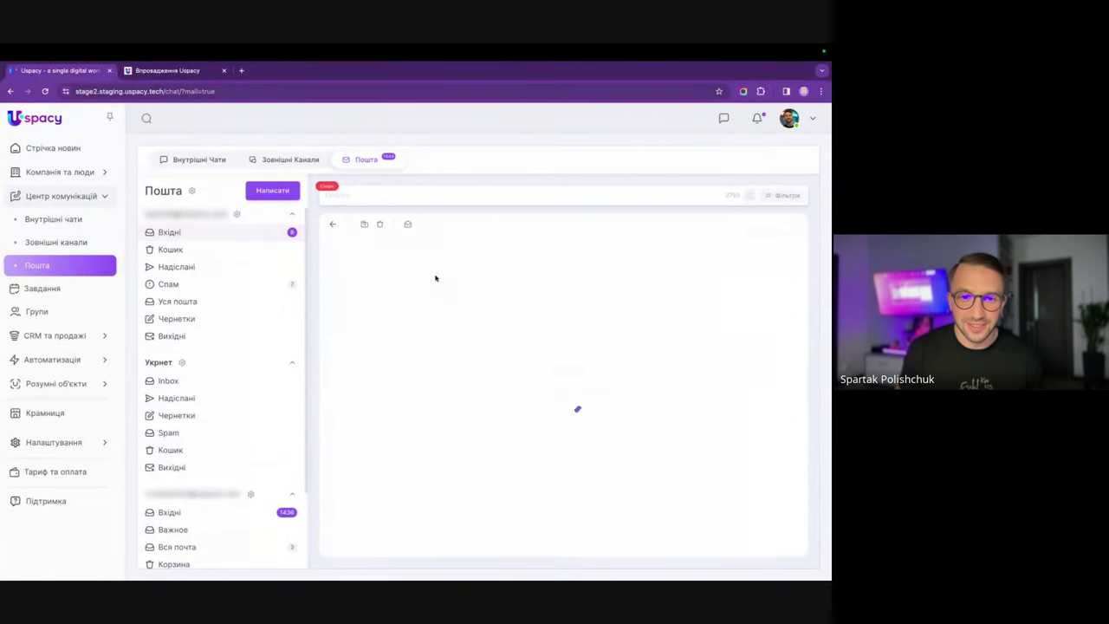
click(335, 225)
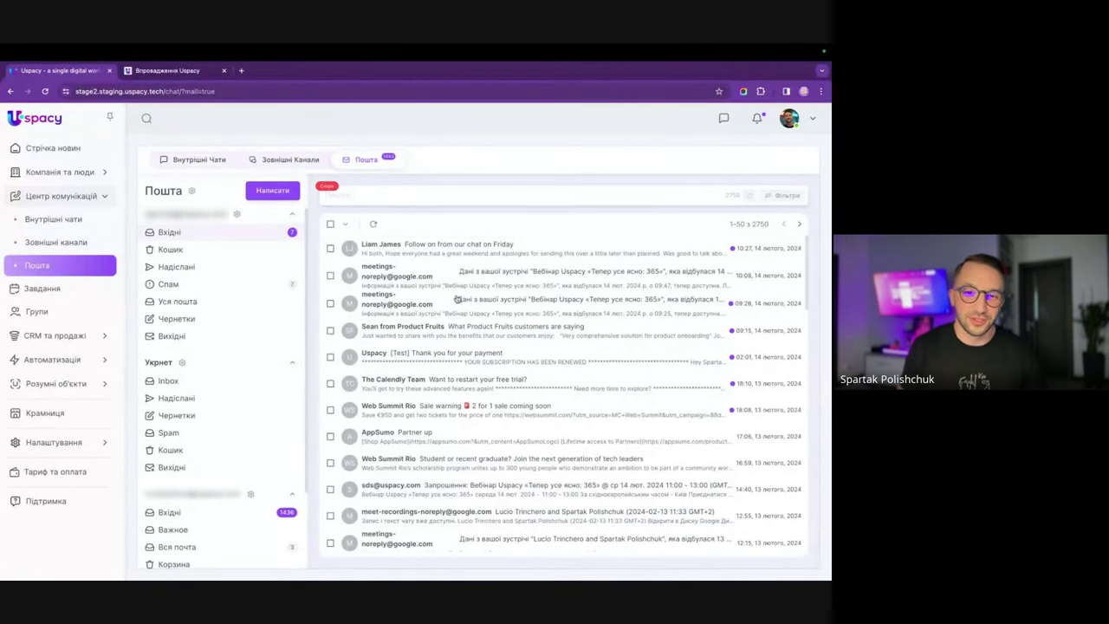
click(218, 269)
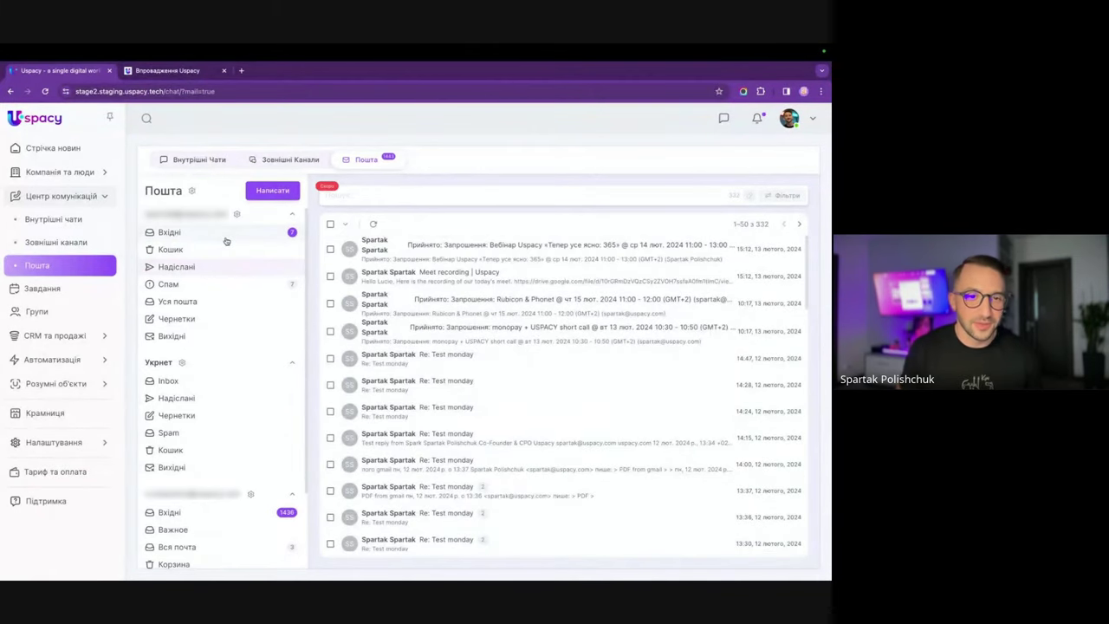
click(227, 239)
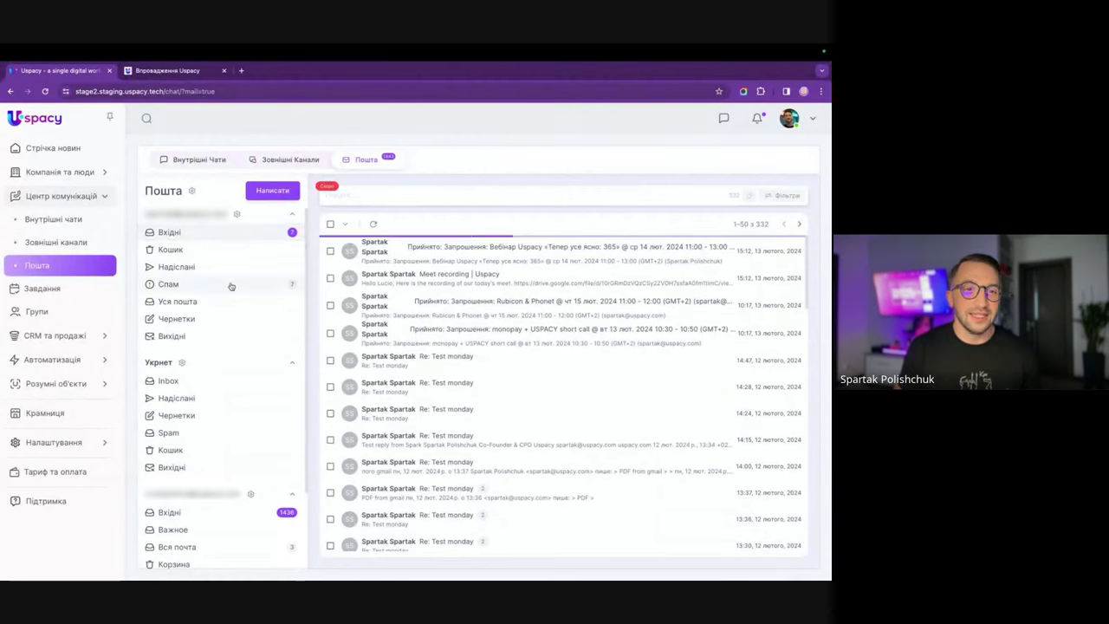
Review the first mailbox's connection settings, close them without changes, and view the Вхідні folder of the third mailbox.
click(236, 215)
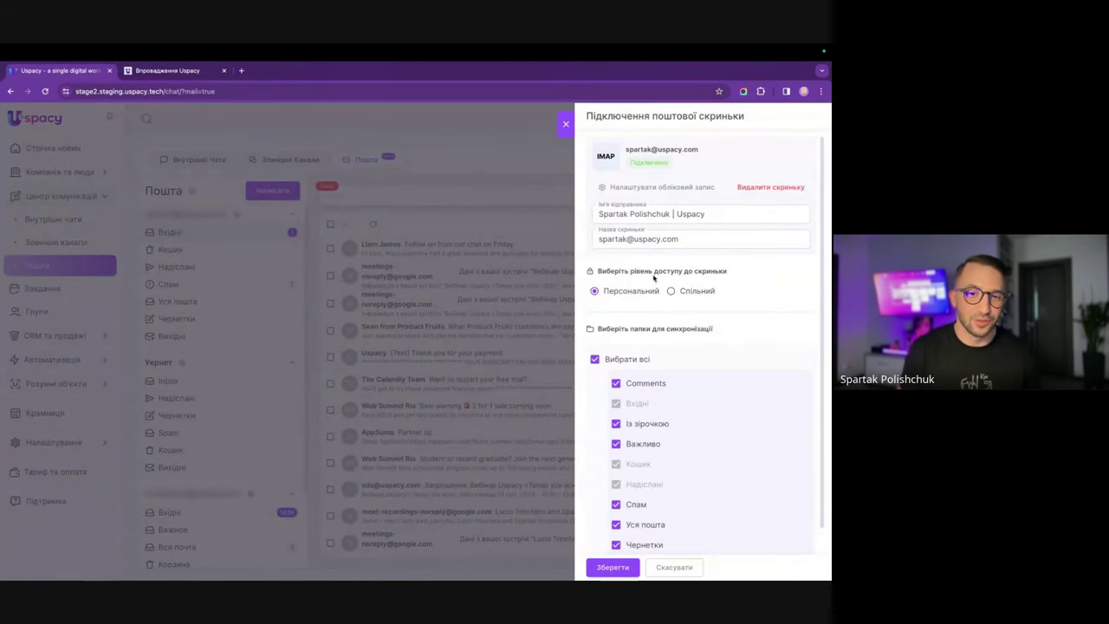
click(566, 125)
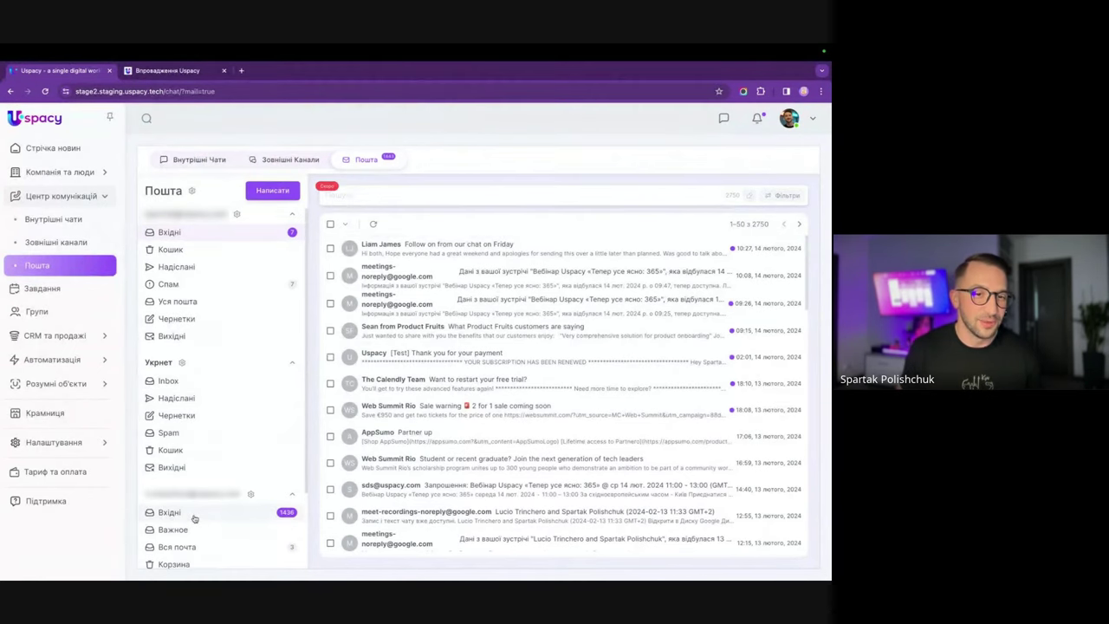
scroll(194, 518, down, 2)
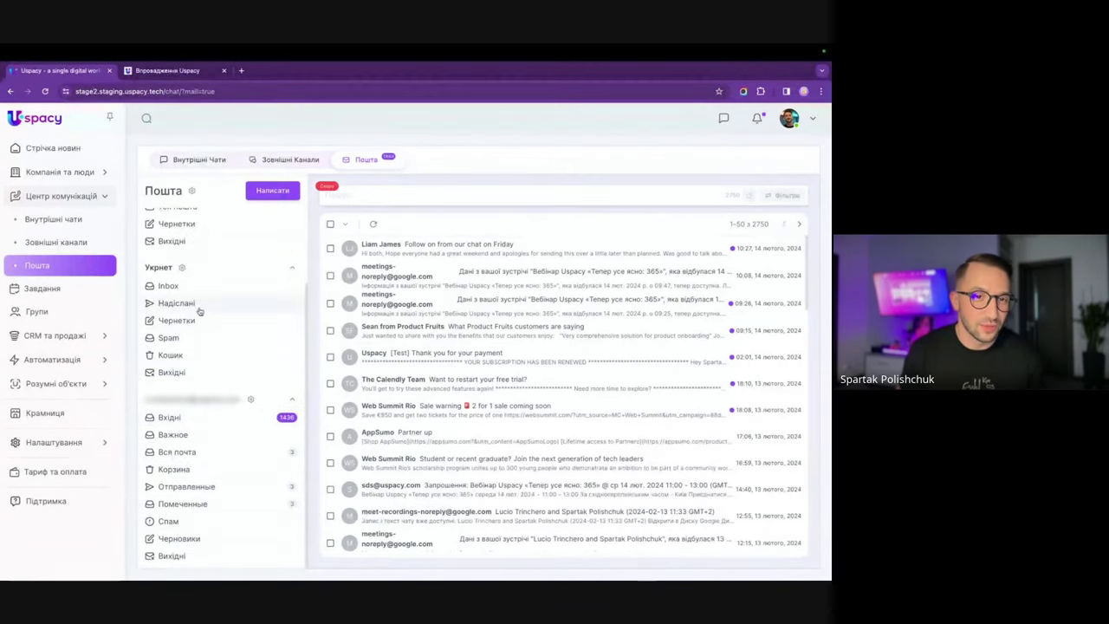
click(190, 419)
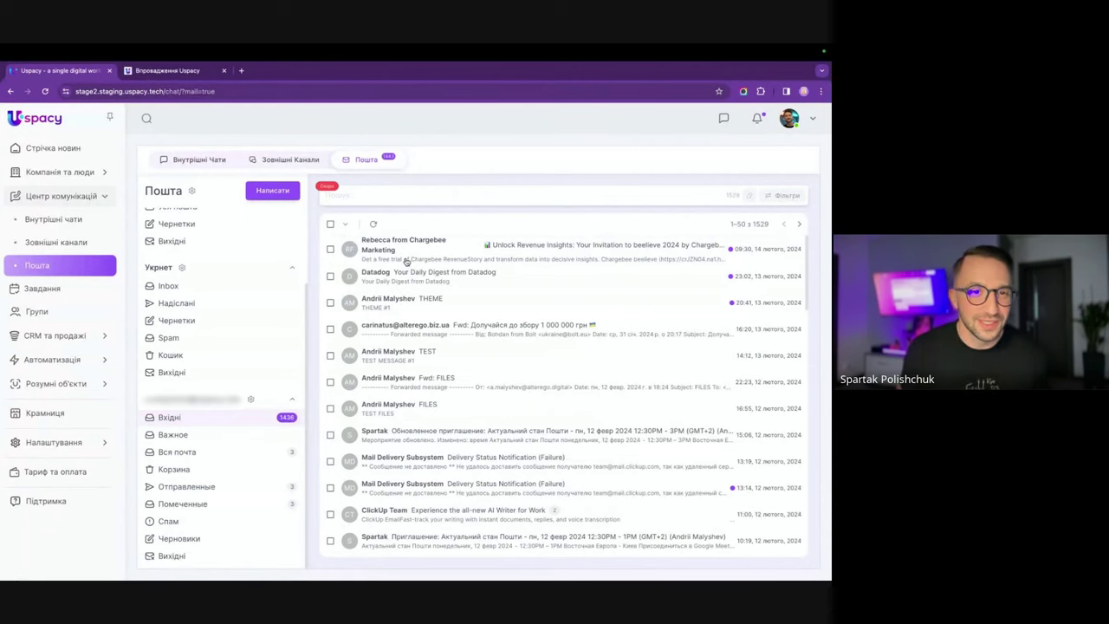
scroll(244, 339, up, 2)
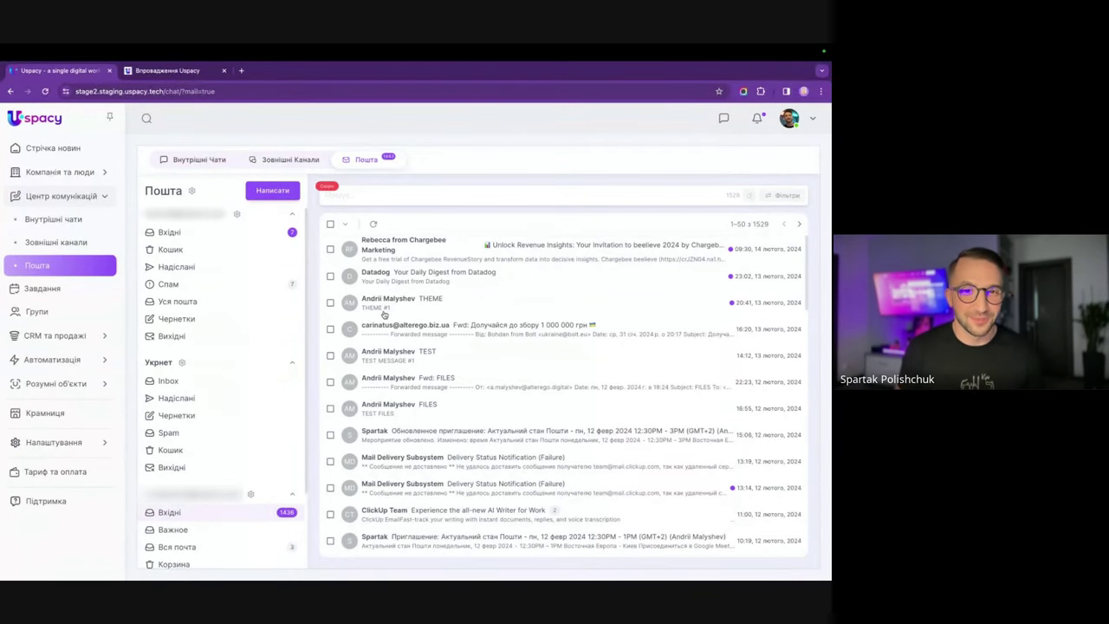
Go to the news feed (Стрічка новин) and view Пошта in the chat overlay opened from there.
click(74, 150)
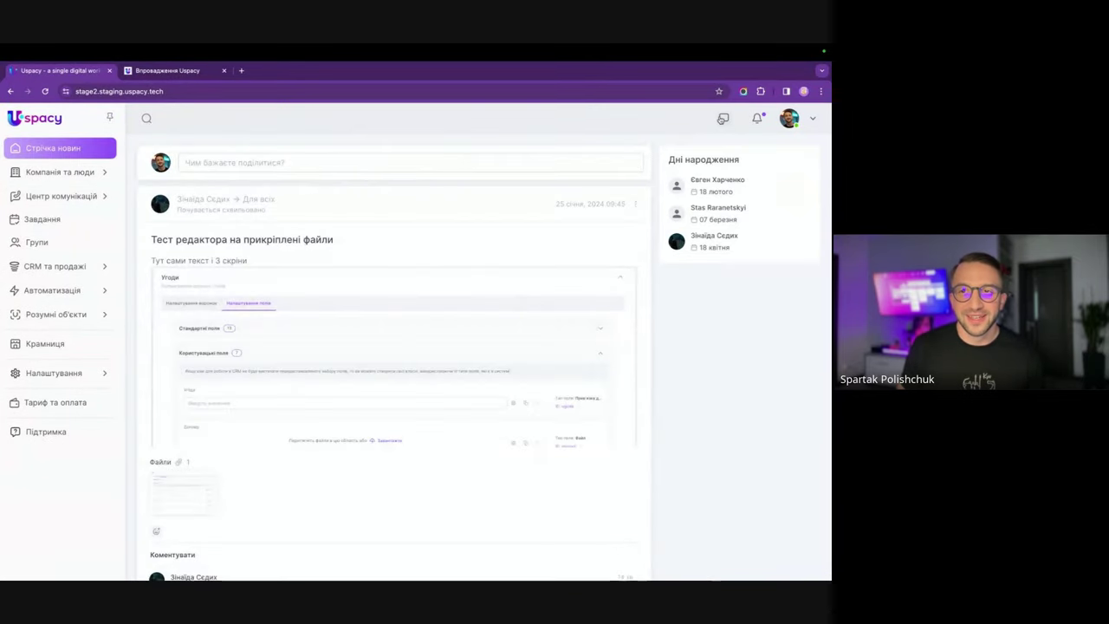
click(723, 117)
click(347, 123)
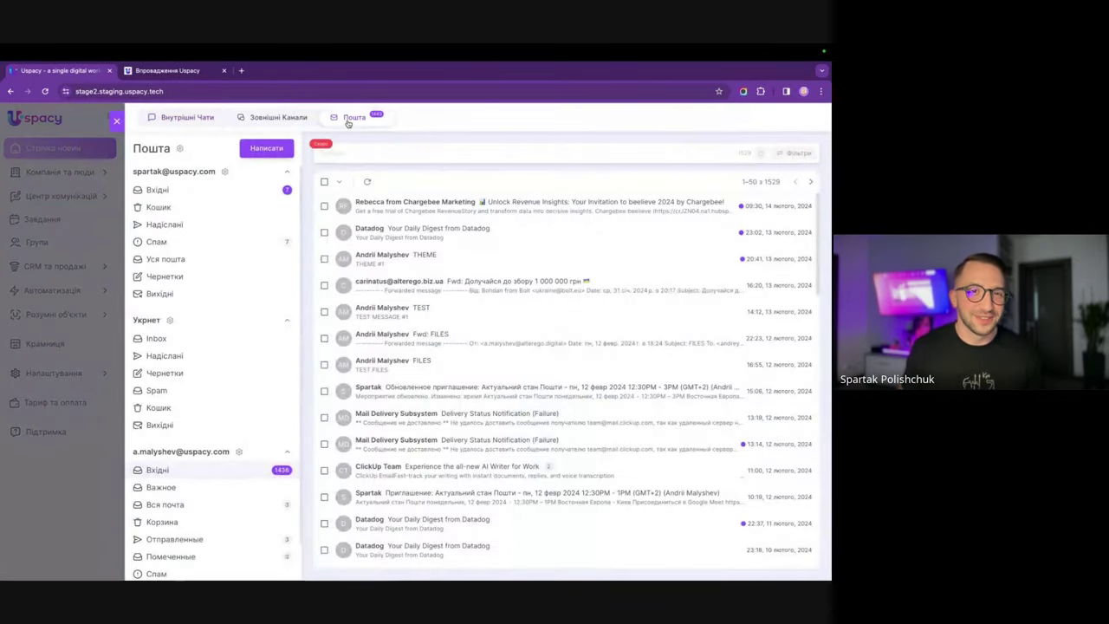
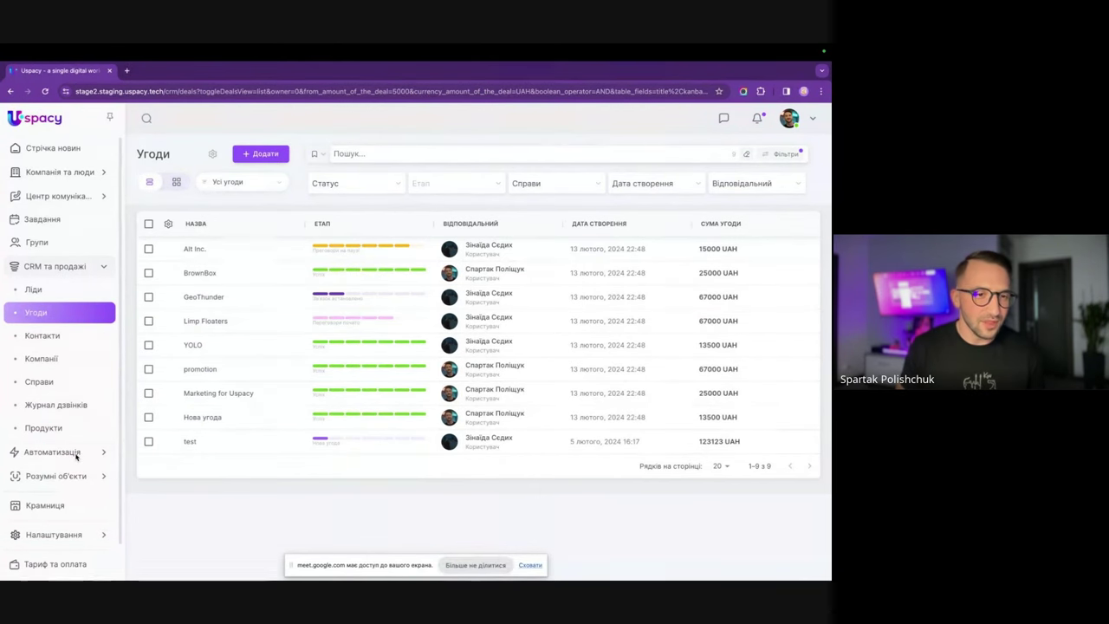
Start a new conditional action in the Умовні дії section of Автоматизація and name it "Вебінар".
click(76, 454)
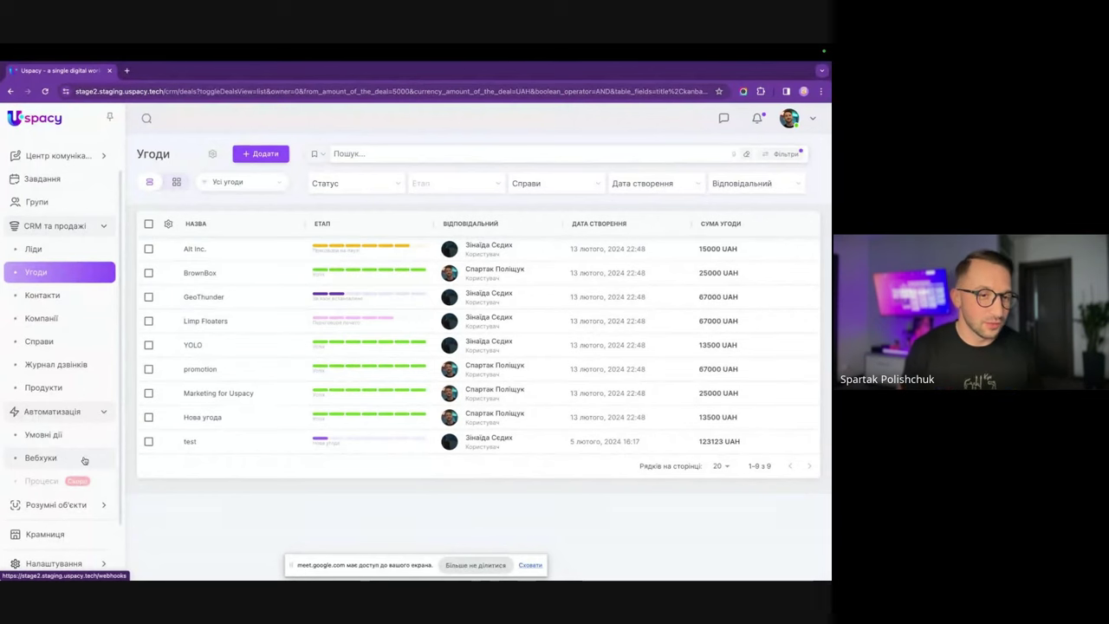
click(43, 435)
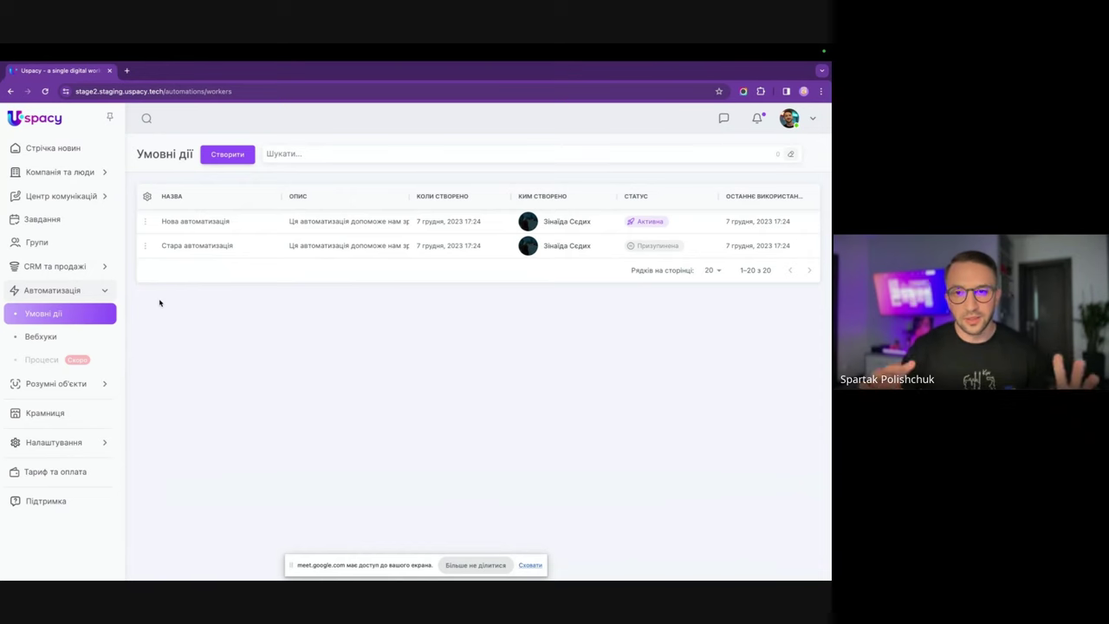
click(231, 156)
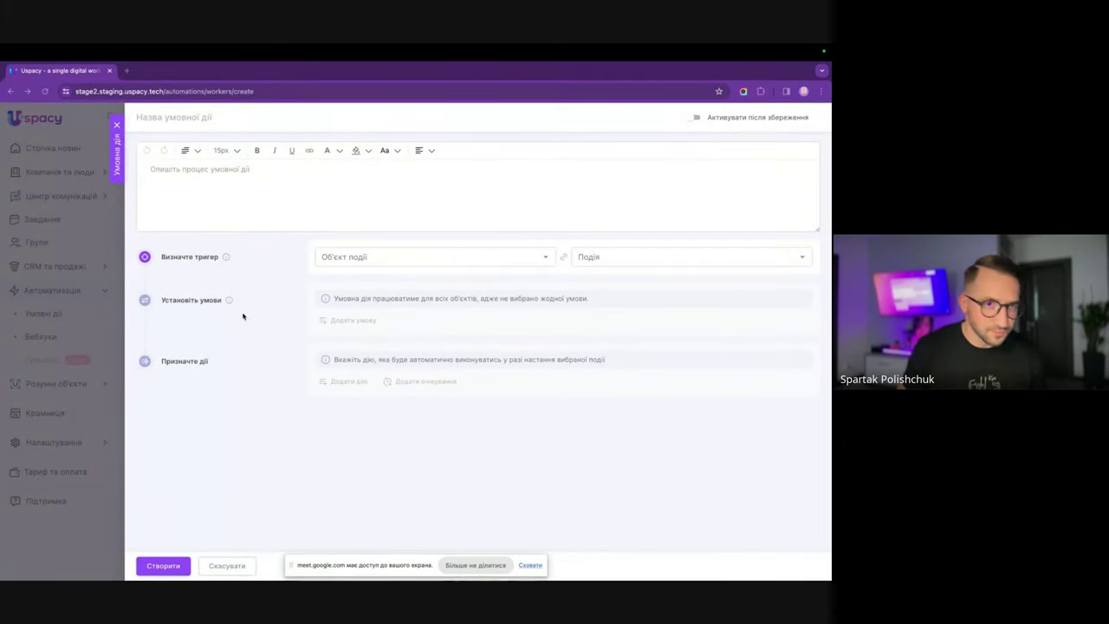
click(184, 119)
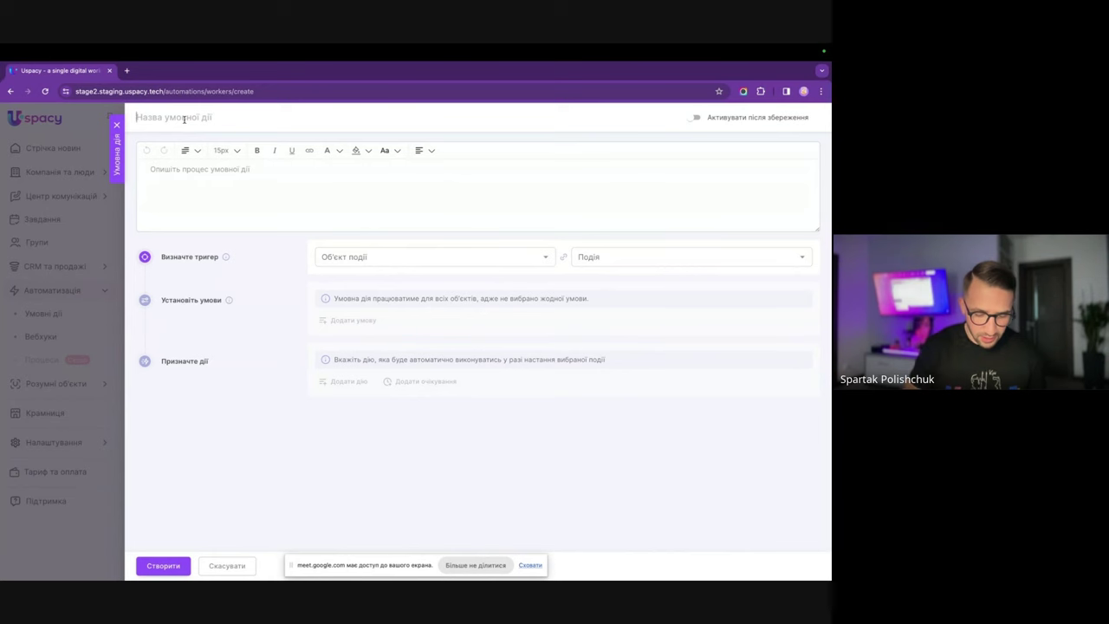
text(Вебінар)
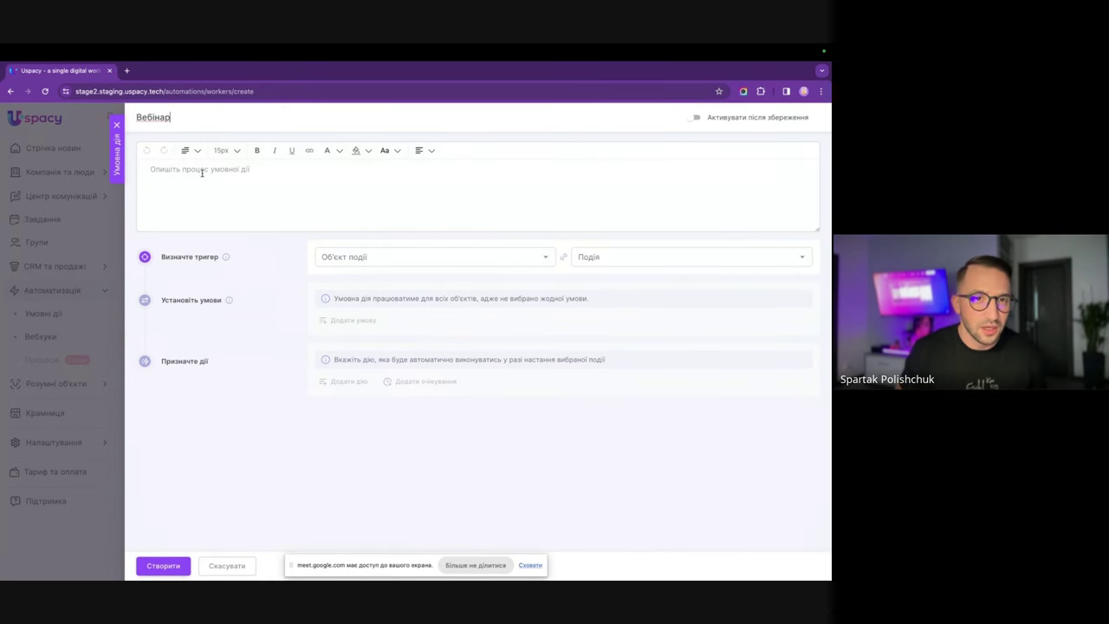
Set the conditional action's trigger to the object Лід with the event Створено.
click(347, 256)
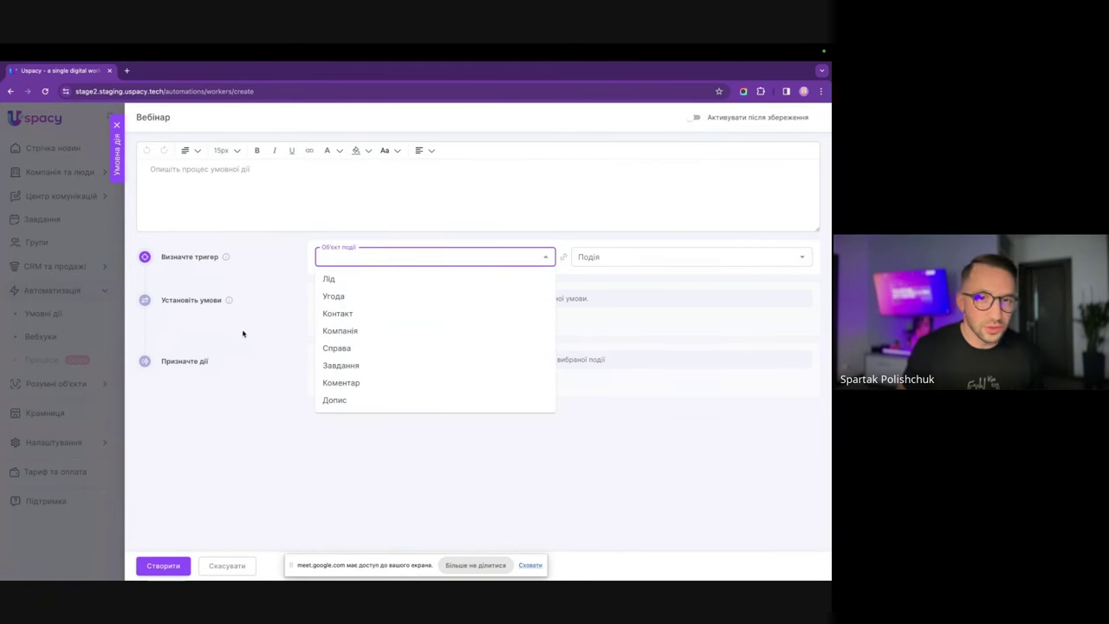
click(336, 279)
click(621, 257)
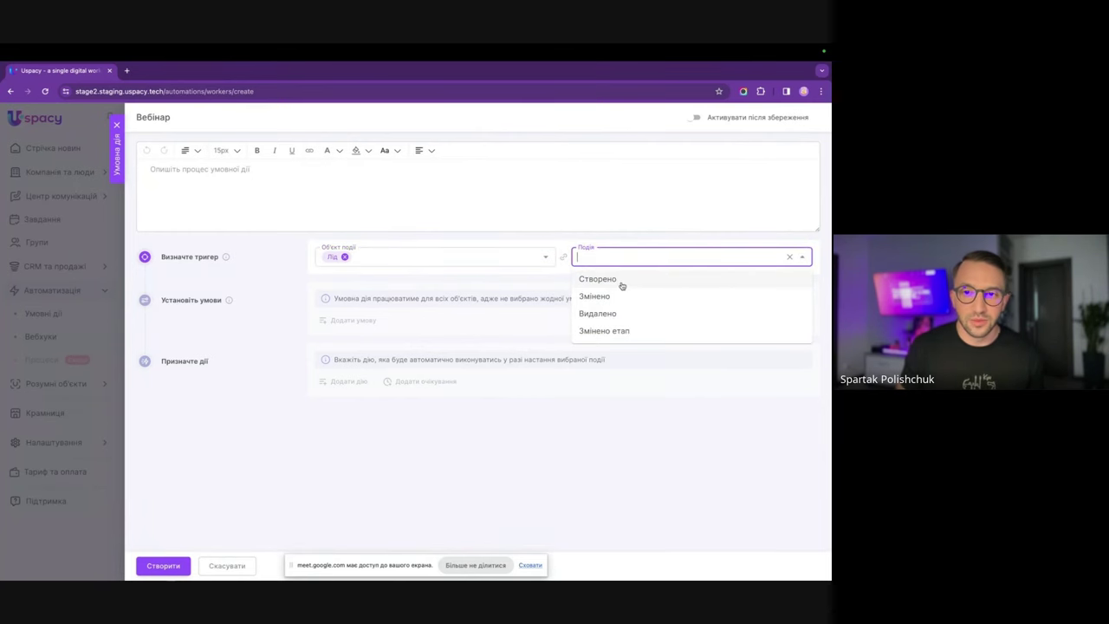
click(621, 284)
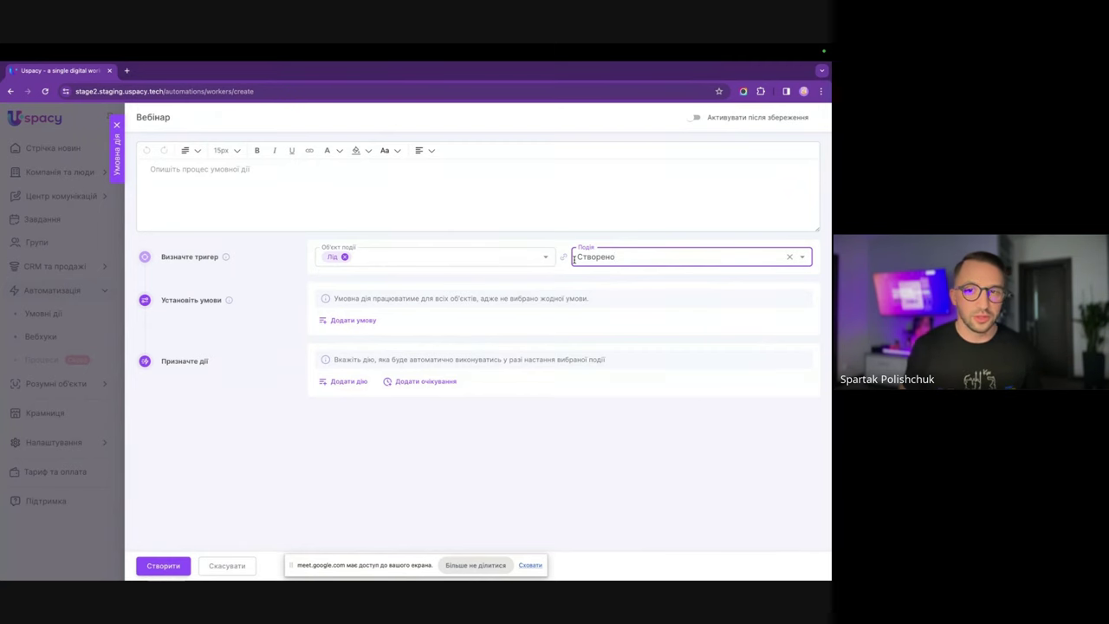
click(532, 258)
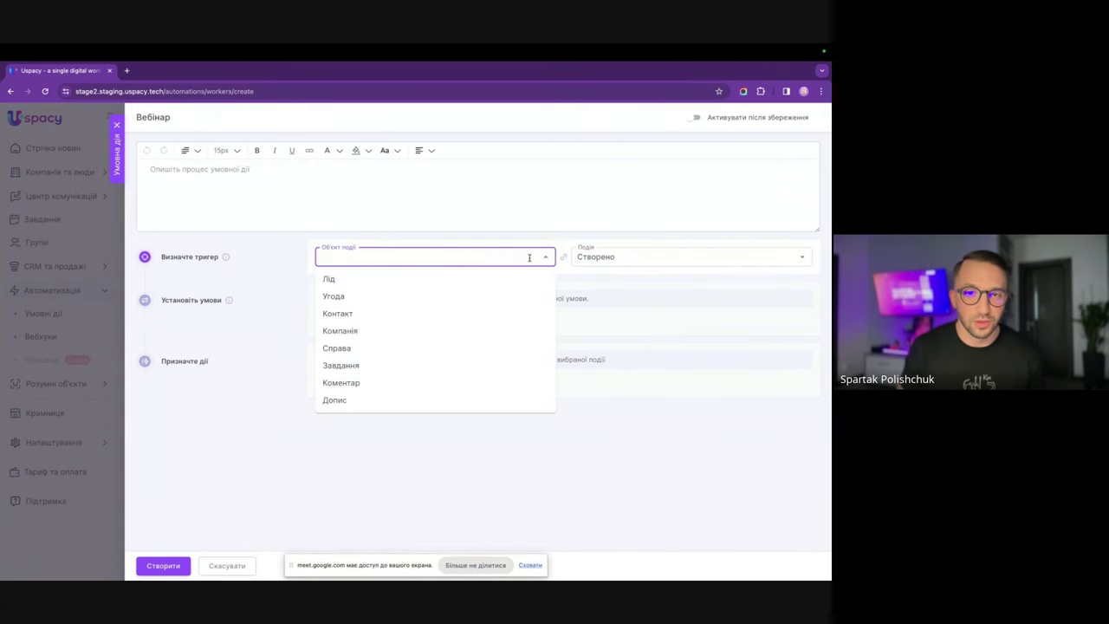
click(426, 282)
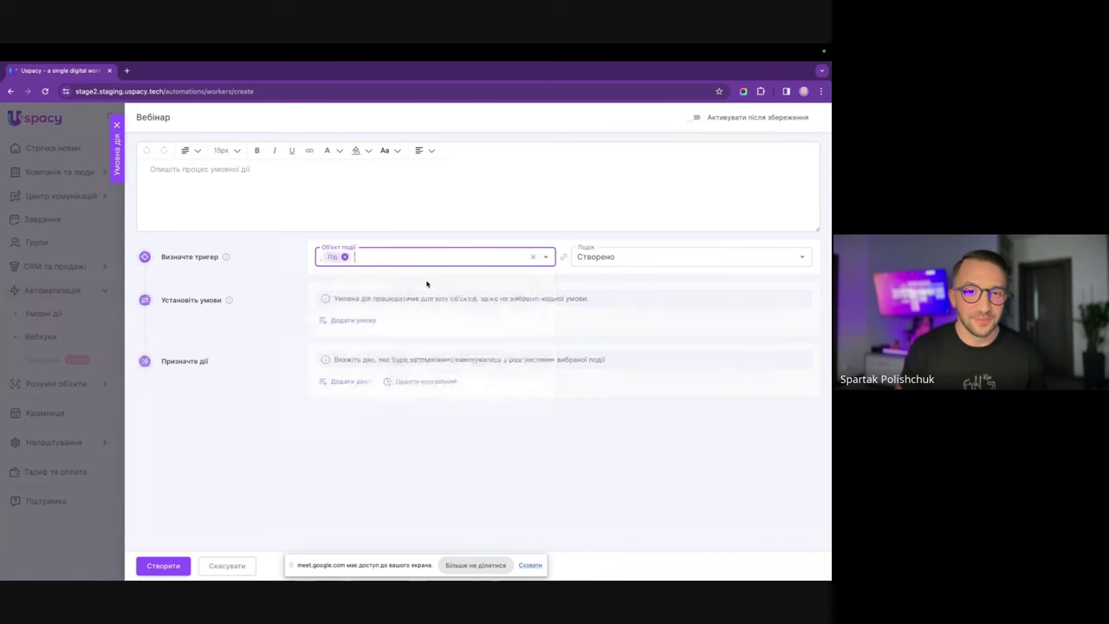
click(472, 278)
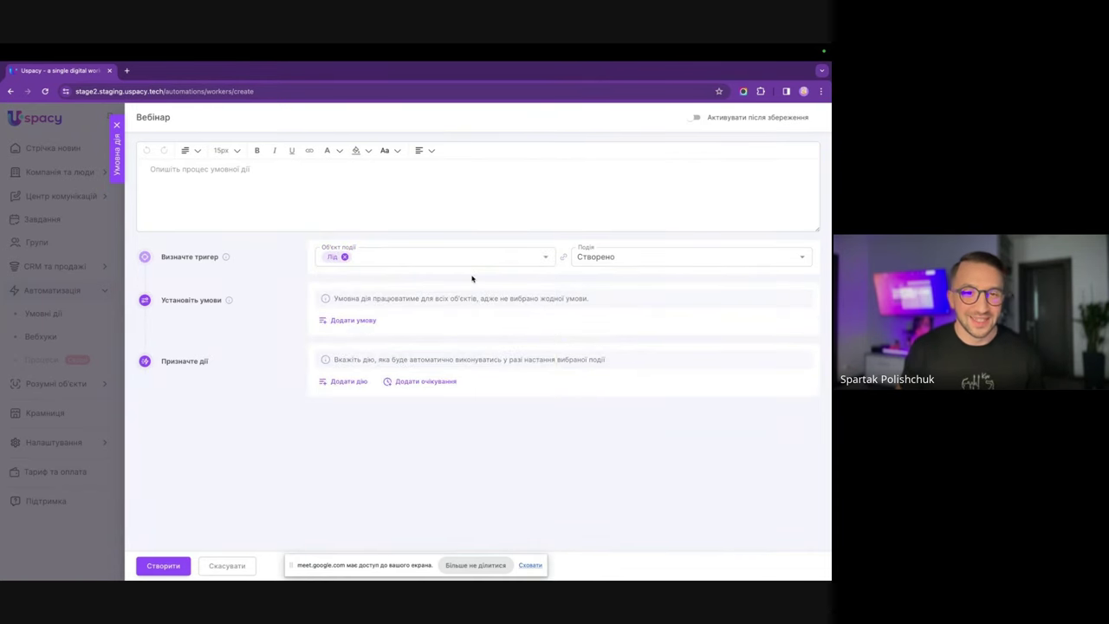
Add a condition on the Джерело field and set its value to Реклама.
click(368, 321)
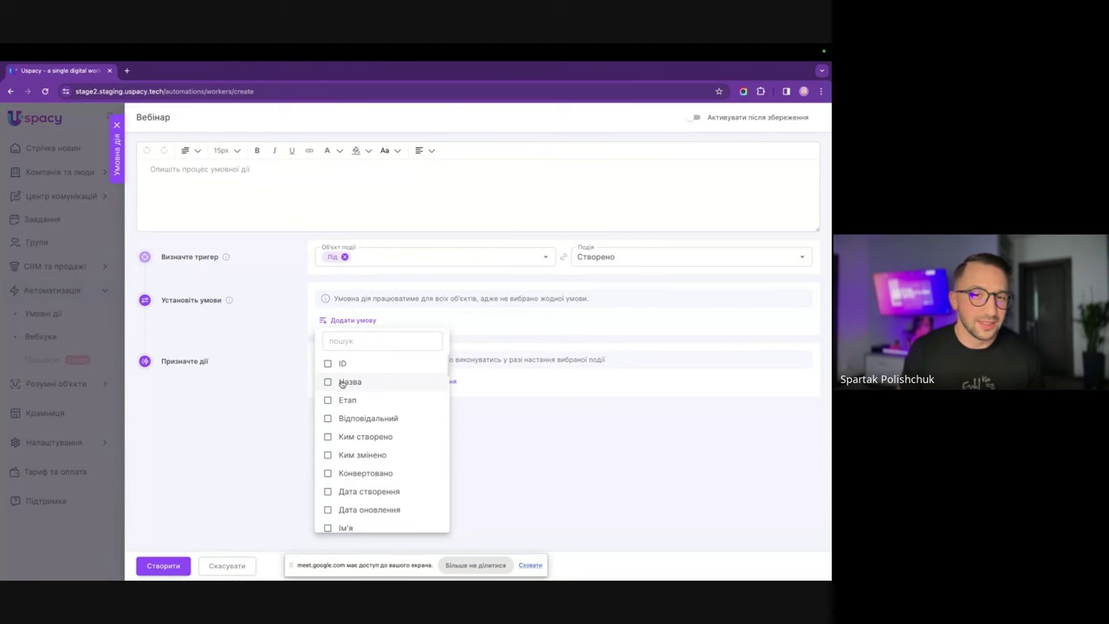
scroll(334, 456, down, 3)
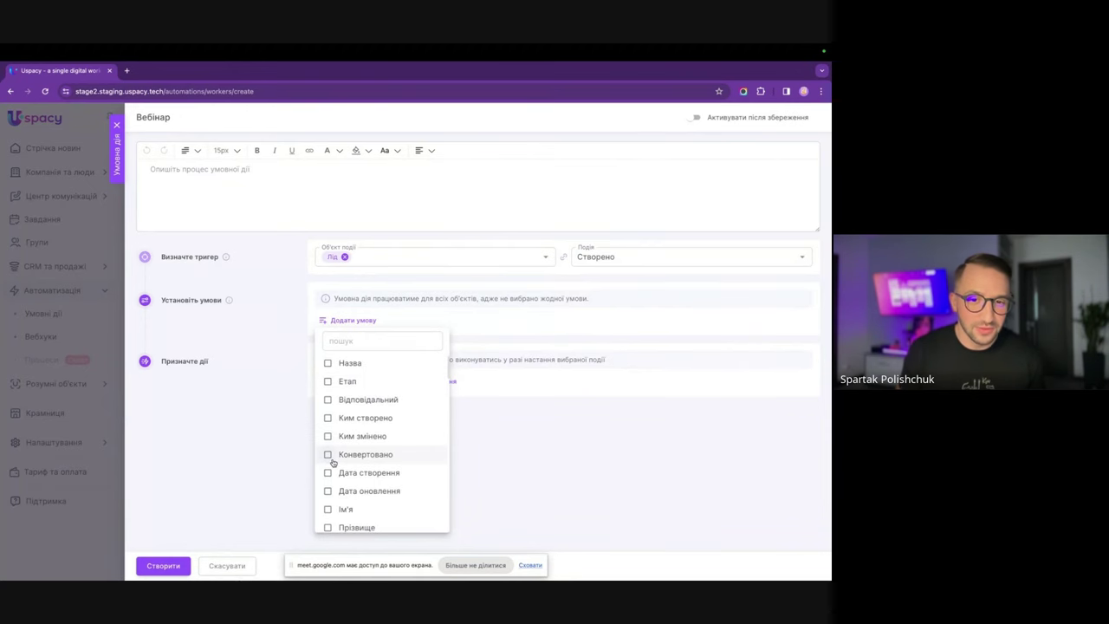
scroll(330, 453, down, 2)
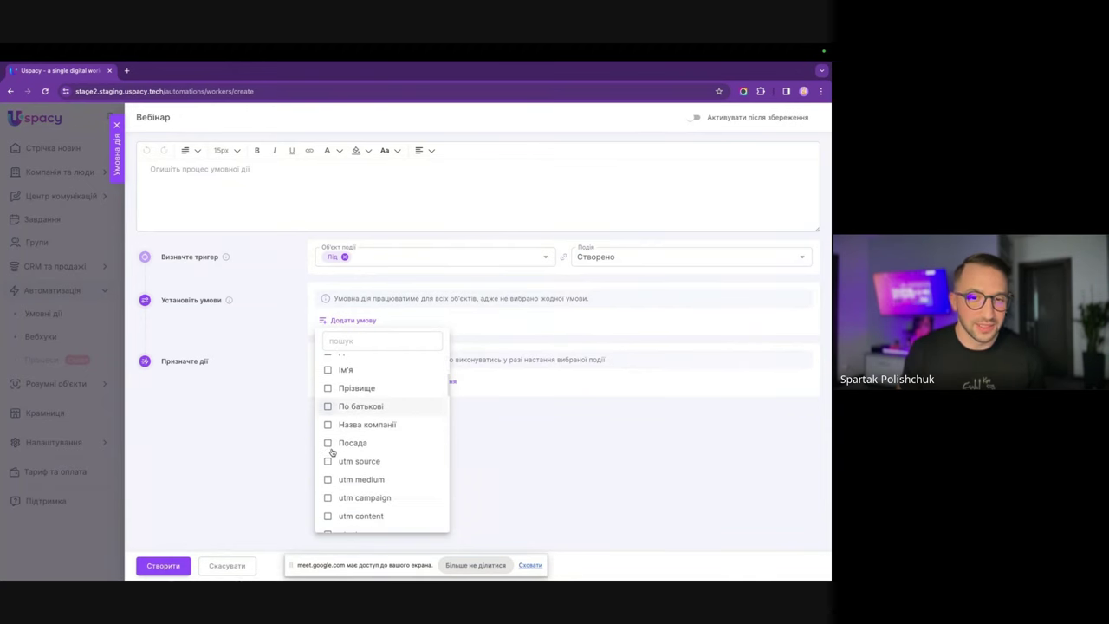
scroll(329, 457, down, 1)
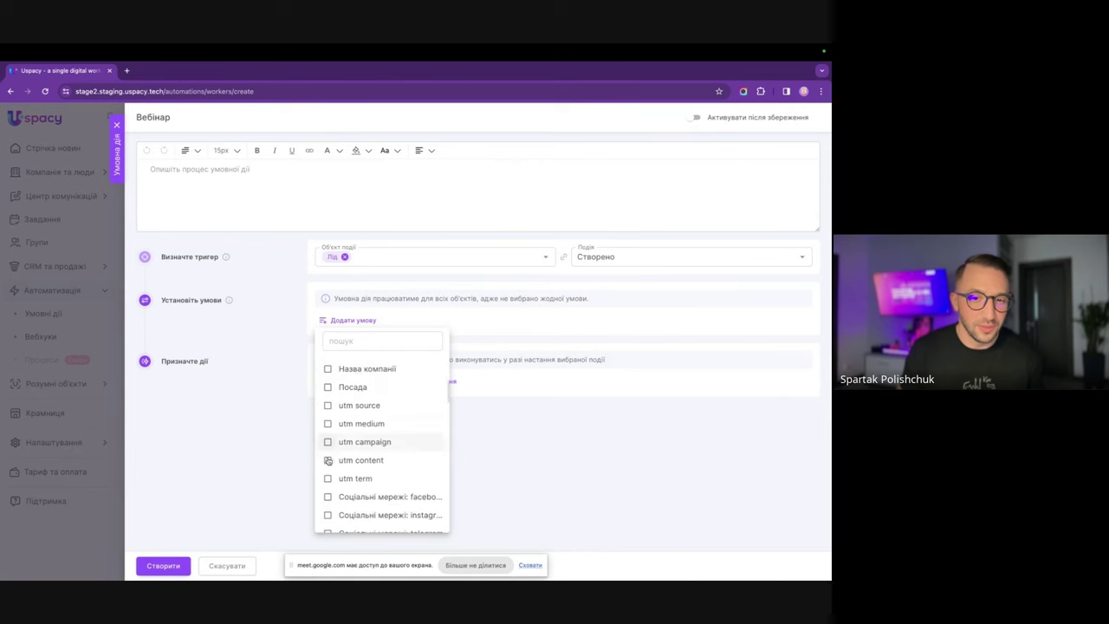
click(357, 341)
text(дже)
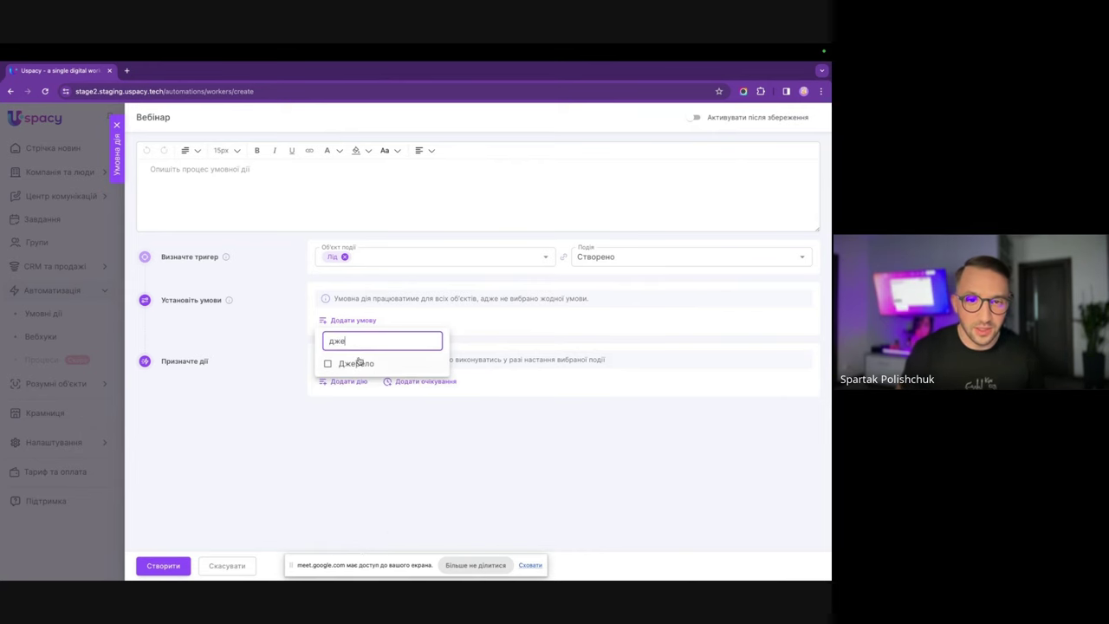
click(355, 366)
click(431, 298)
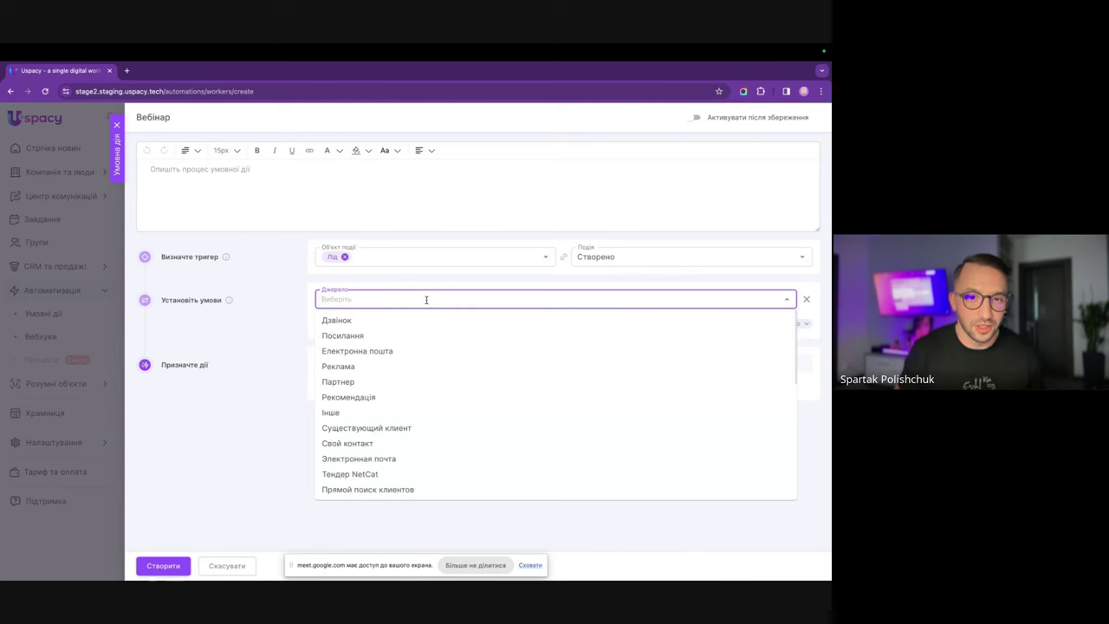
click(354, 367)
click(302, 315)
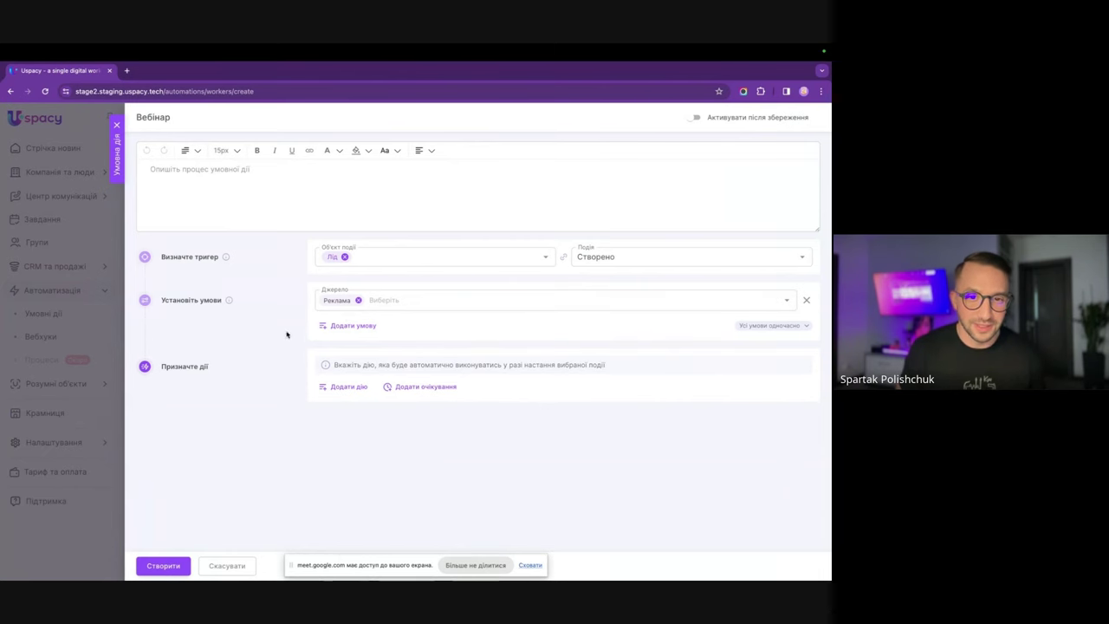
Add a Створити action for the object Справа and set its type to Дзвінок.
click(334, 388)
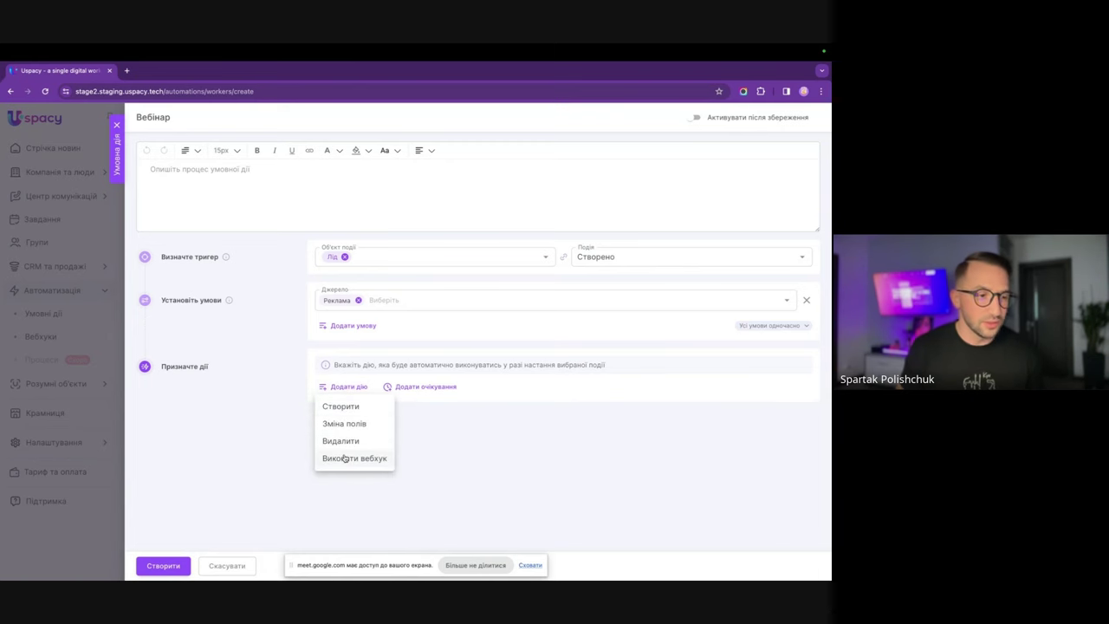
click(348, 409)
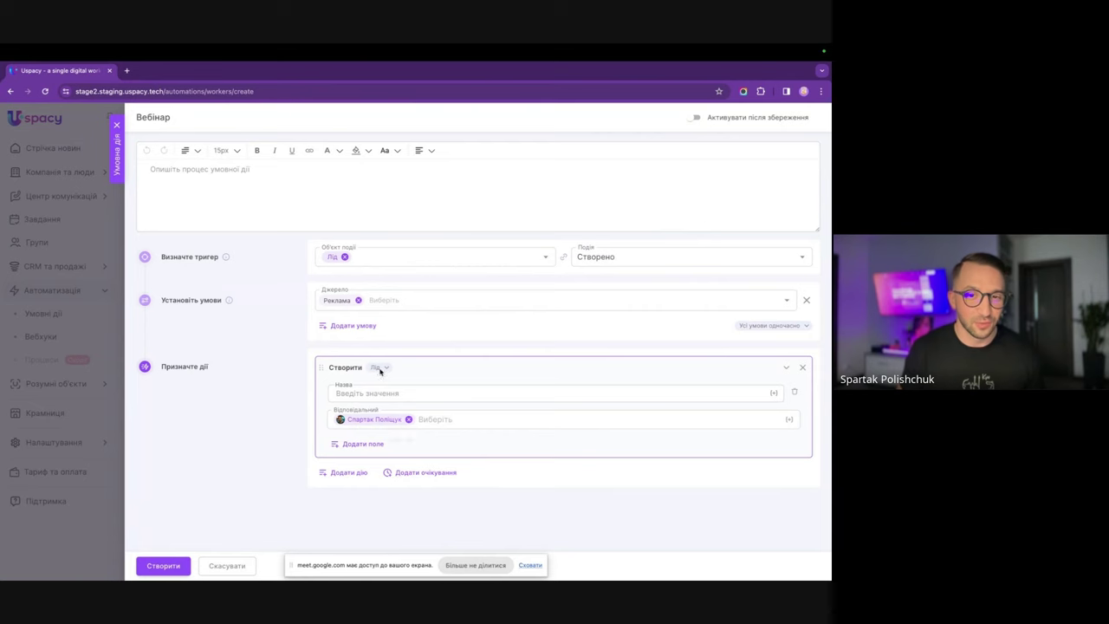
click(379, 368)
click(395, 455)
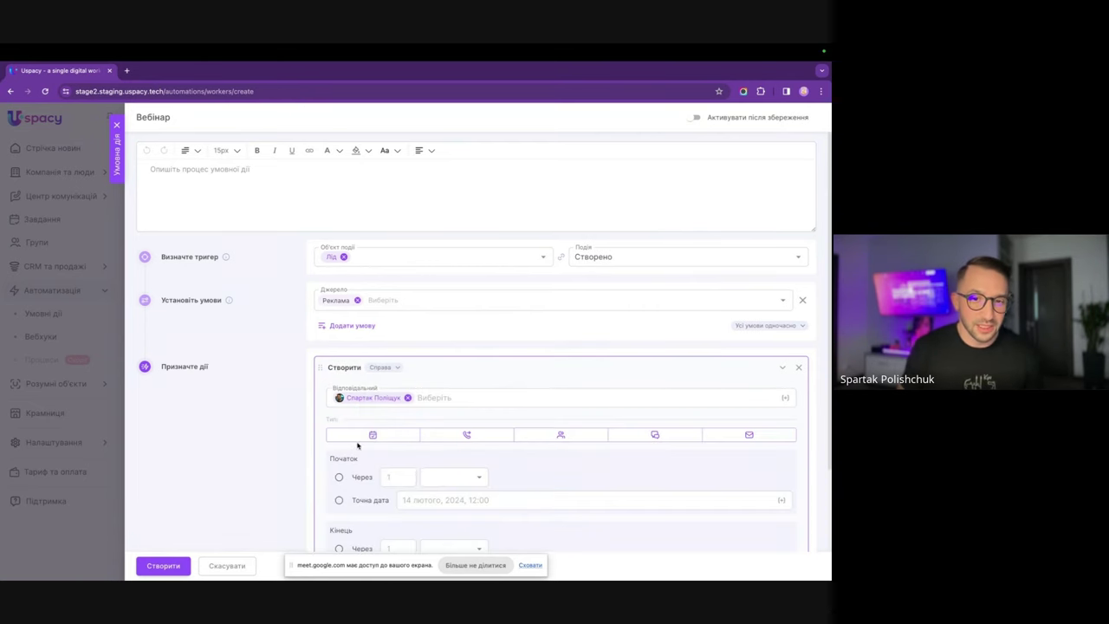
click(437, 440)
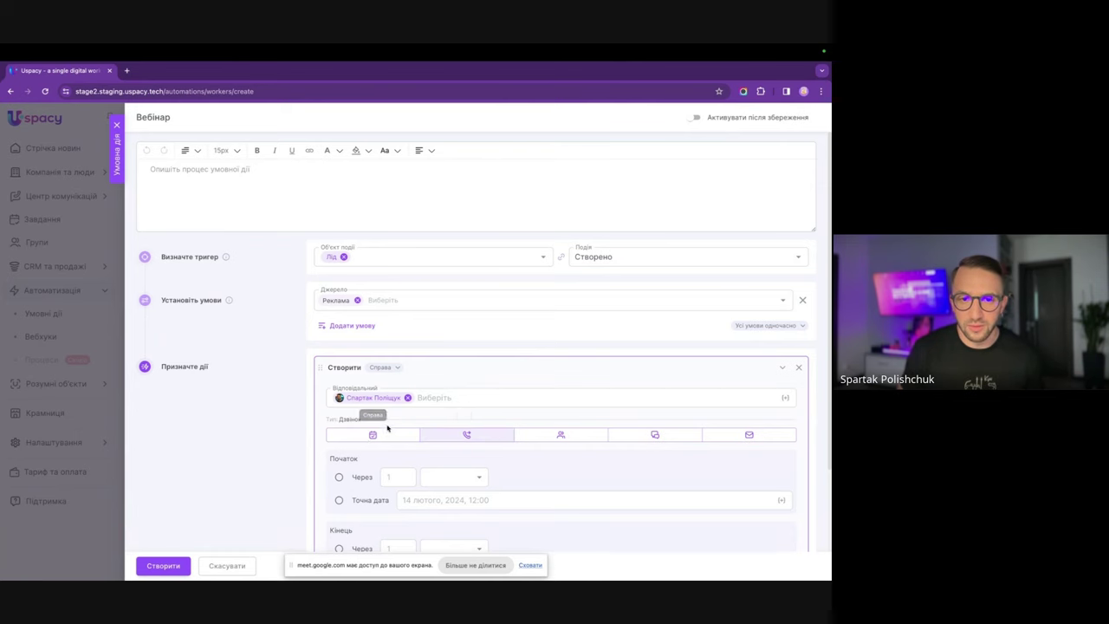
Set the call's start (Початок) to Через 5 and its end (Кінець) to Через 20.
scroll(386, 425, down, 2)
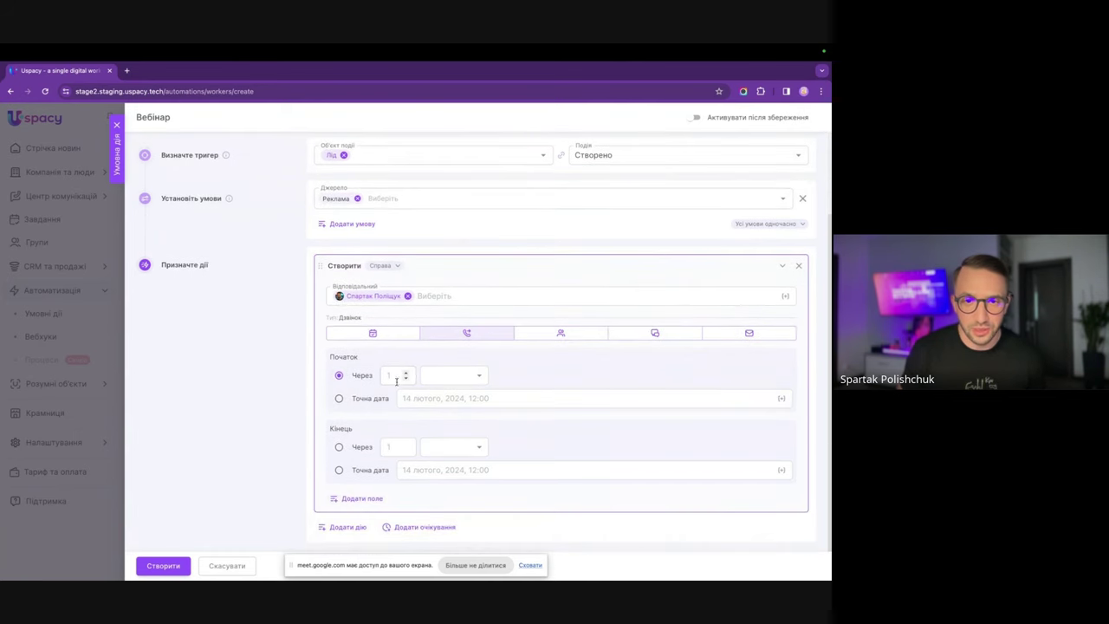
click(393, 377)
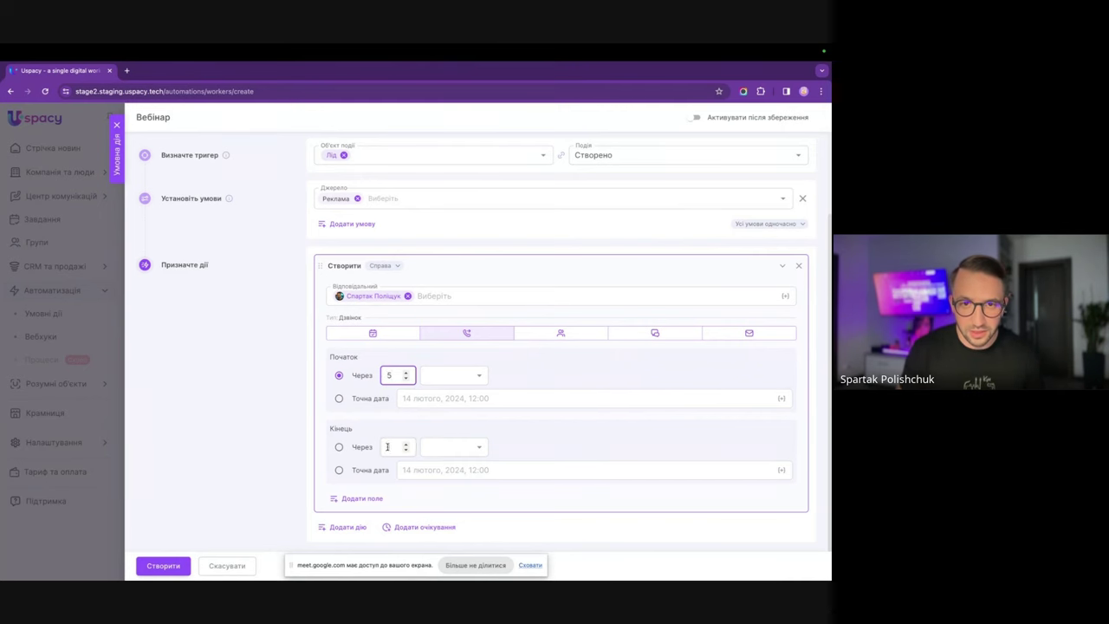
click(387, 446)
text(20)
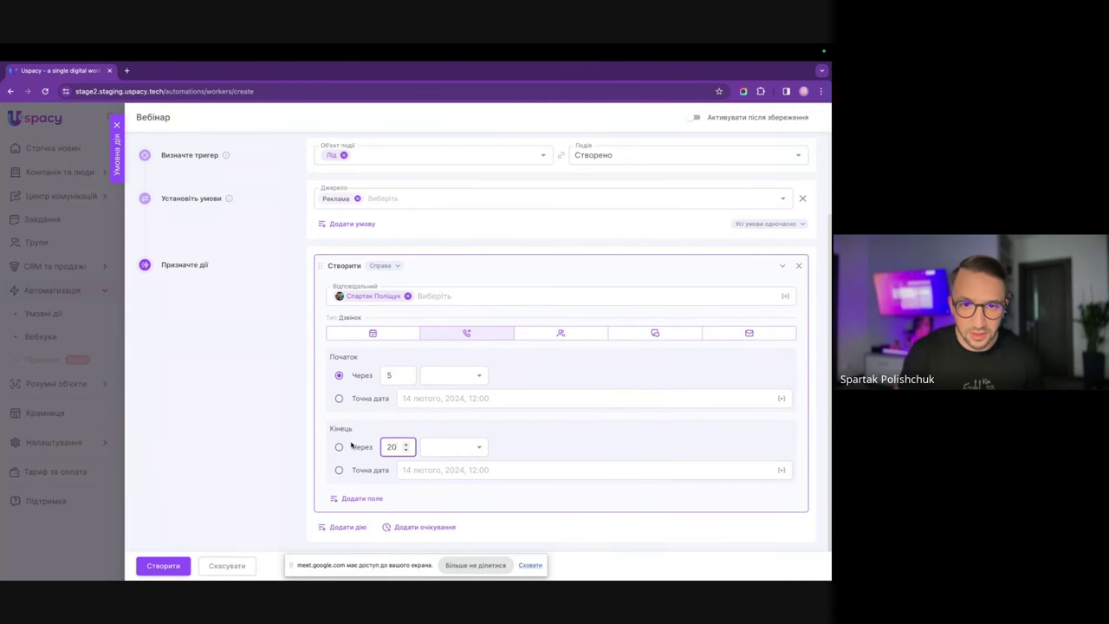
click(339, 447)
Add the Опис field to the action that creates the call.
click(357, 499)
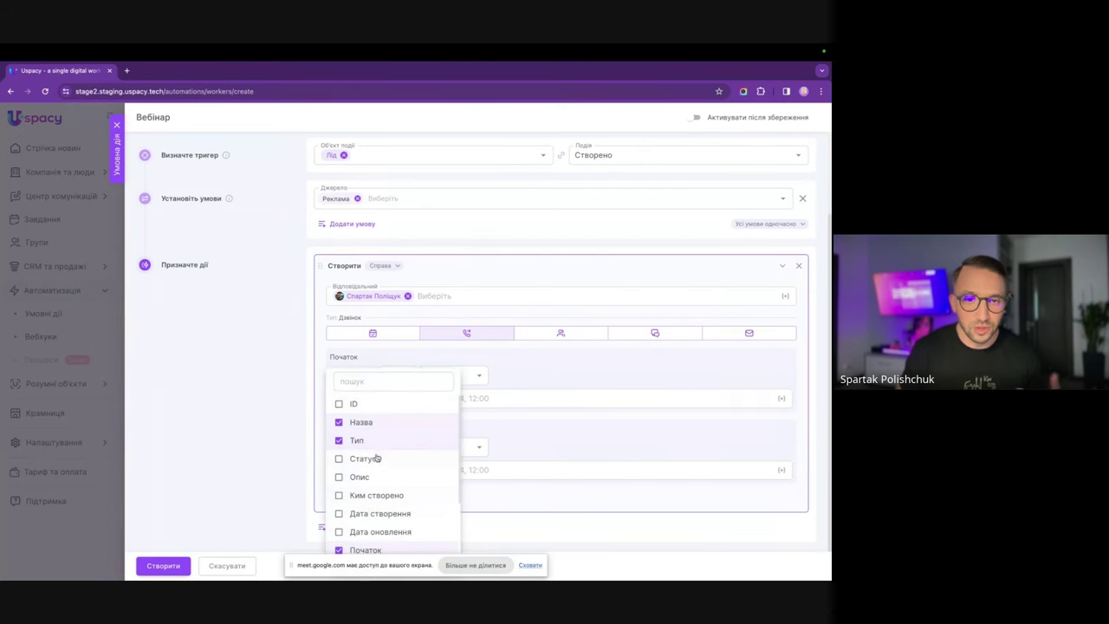
scroll(382, 470, down, 5)
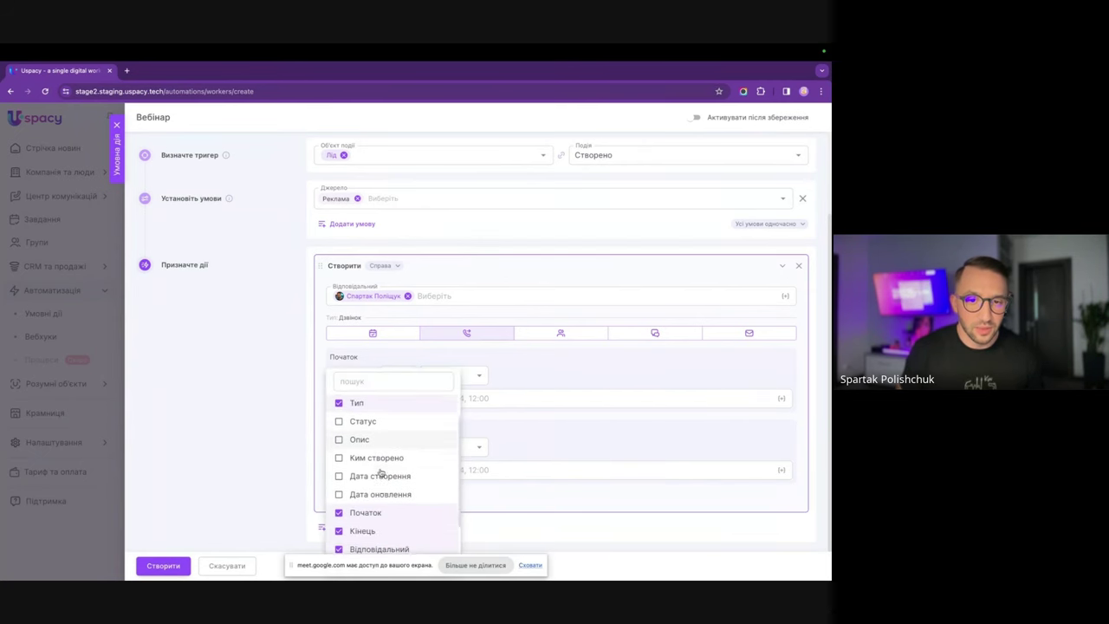
scroll(382, 473, down, 1)
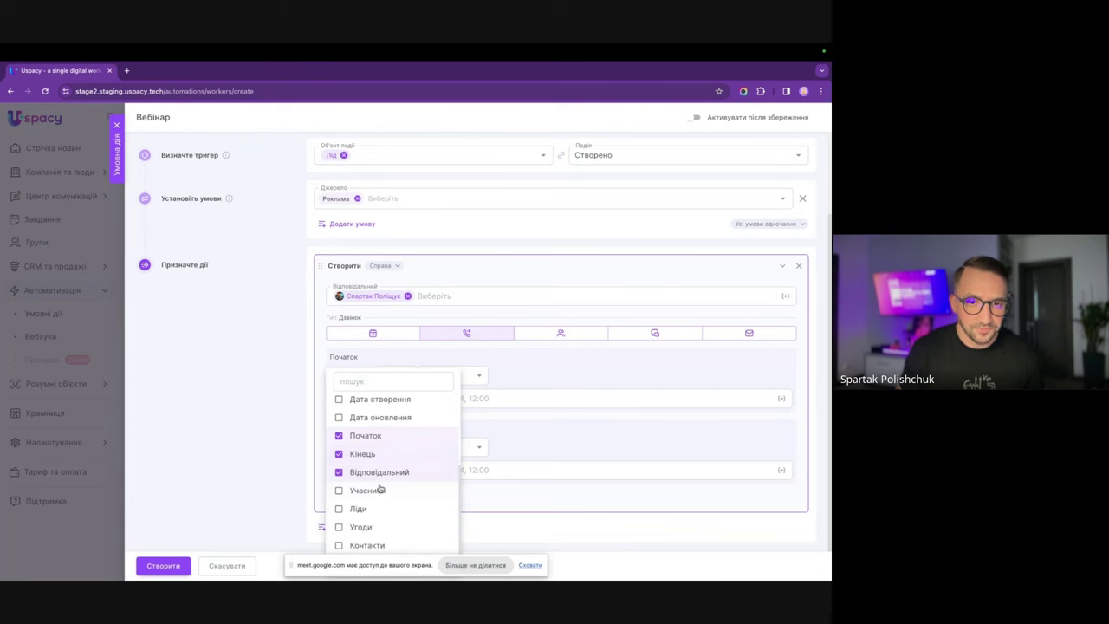
scroll(381, 489, up, 2)
scroll(381, 491, up, 3)
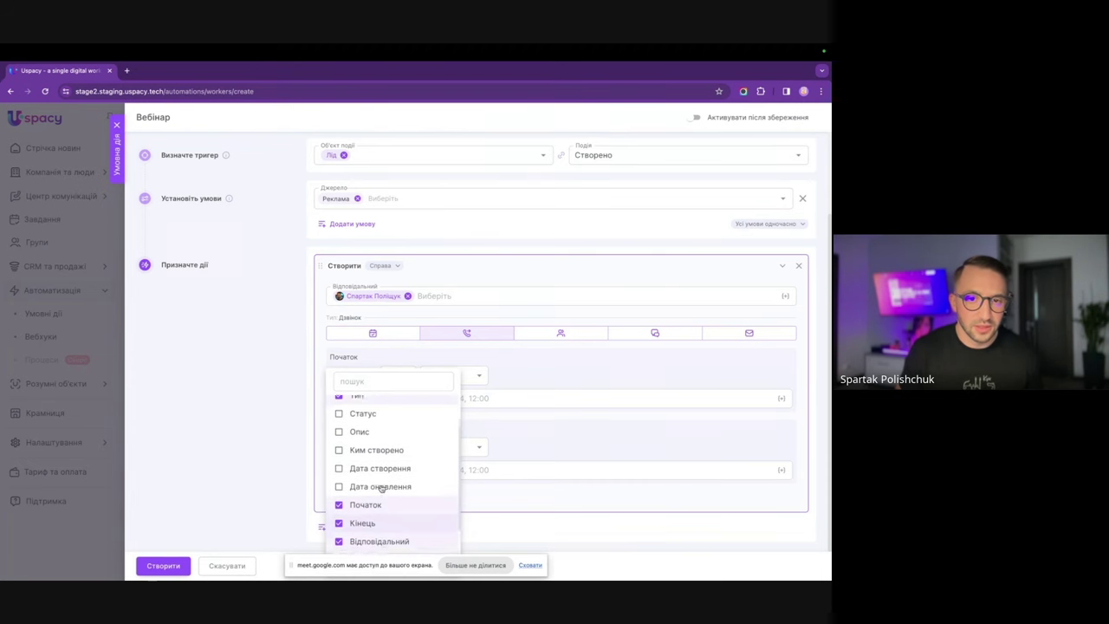
scroll(381, 488, up, 1)
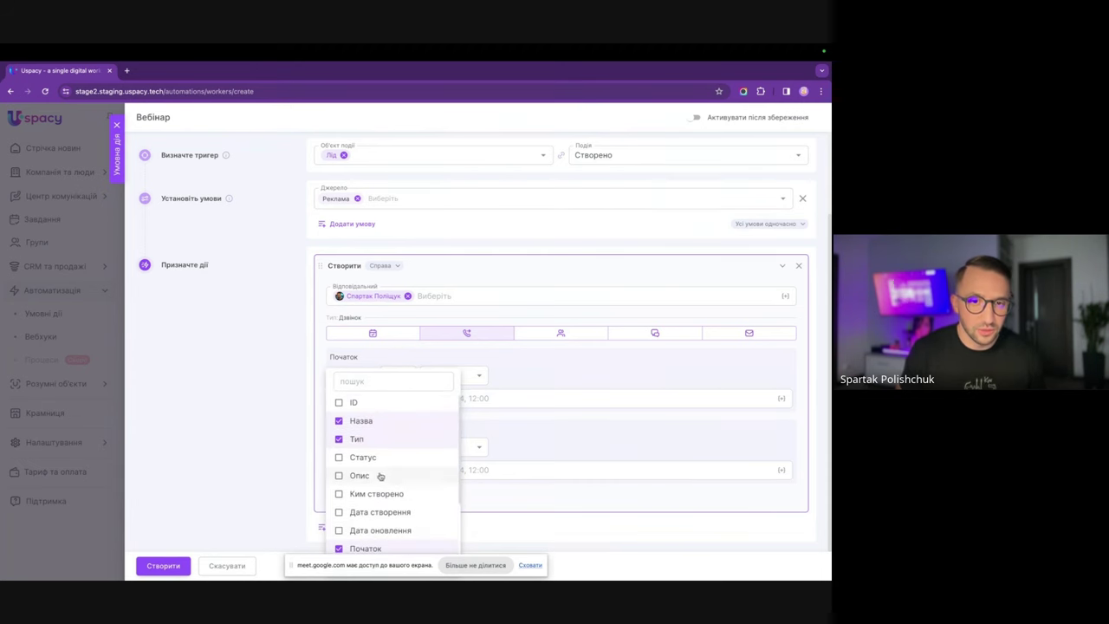
click(339, 476)
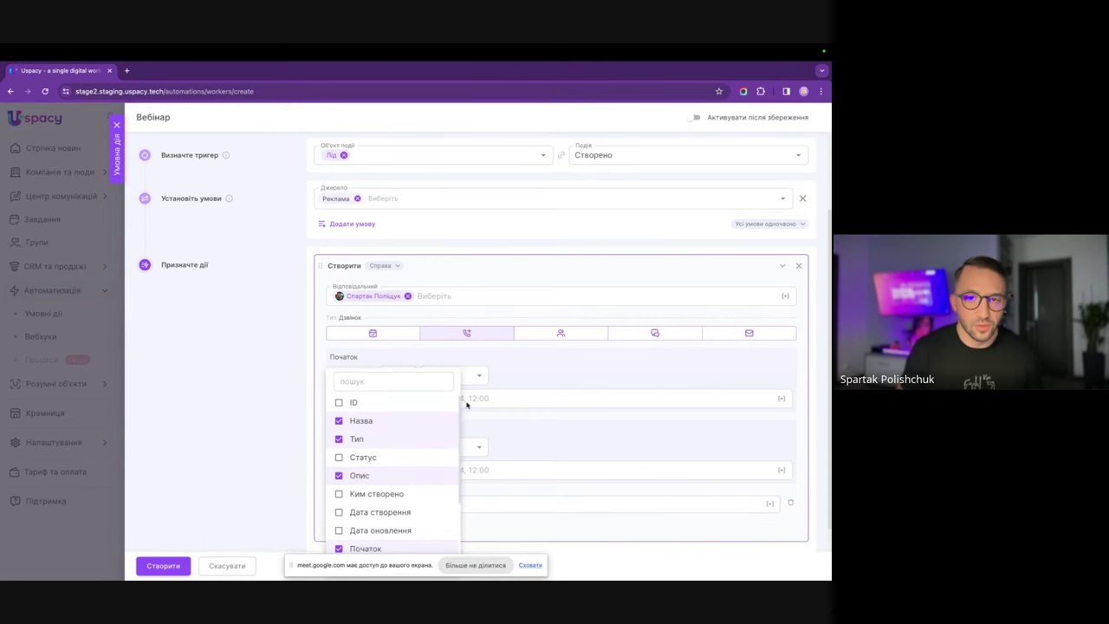
click(527, 430)
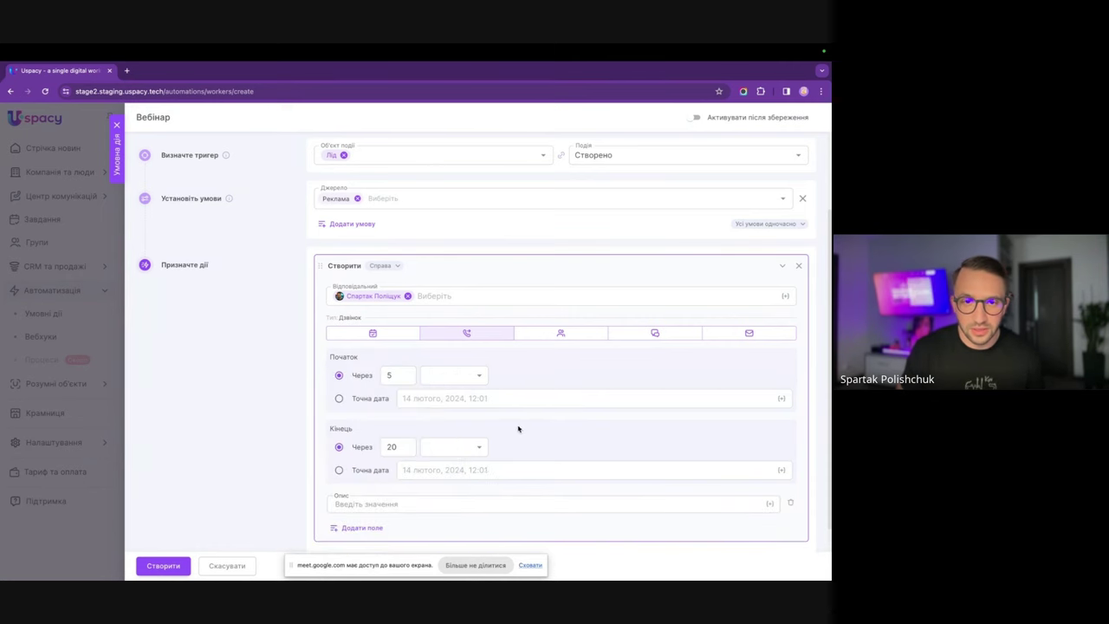
Add the Назва field to the action that creates the call.
scroll(511, 430, down, 1)
scroll(490, 433, down, 1)
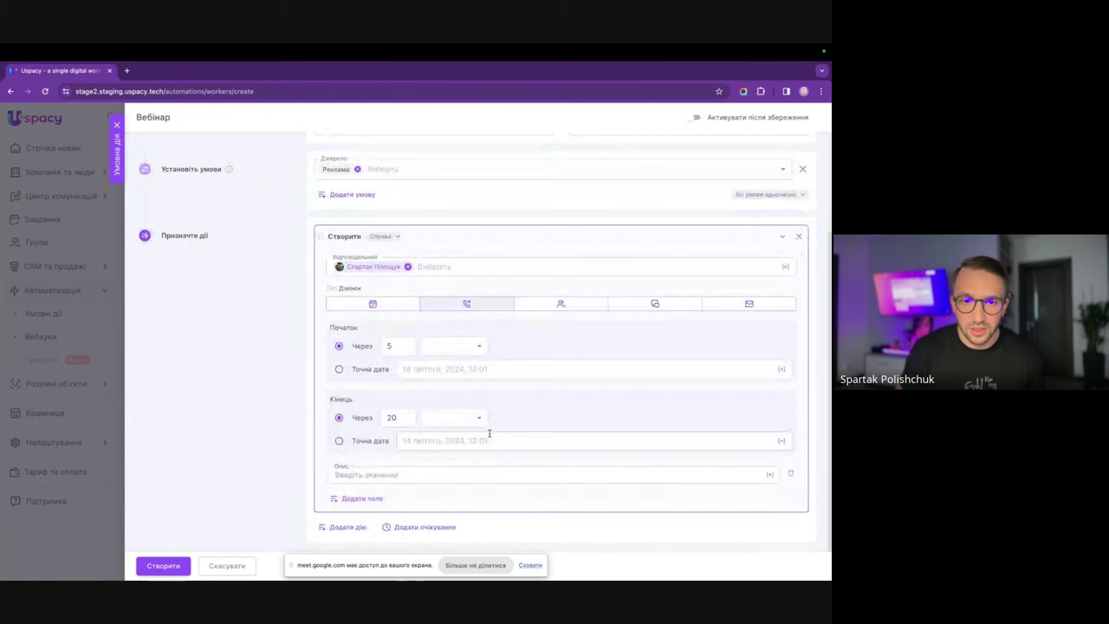
click(366, 498)
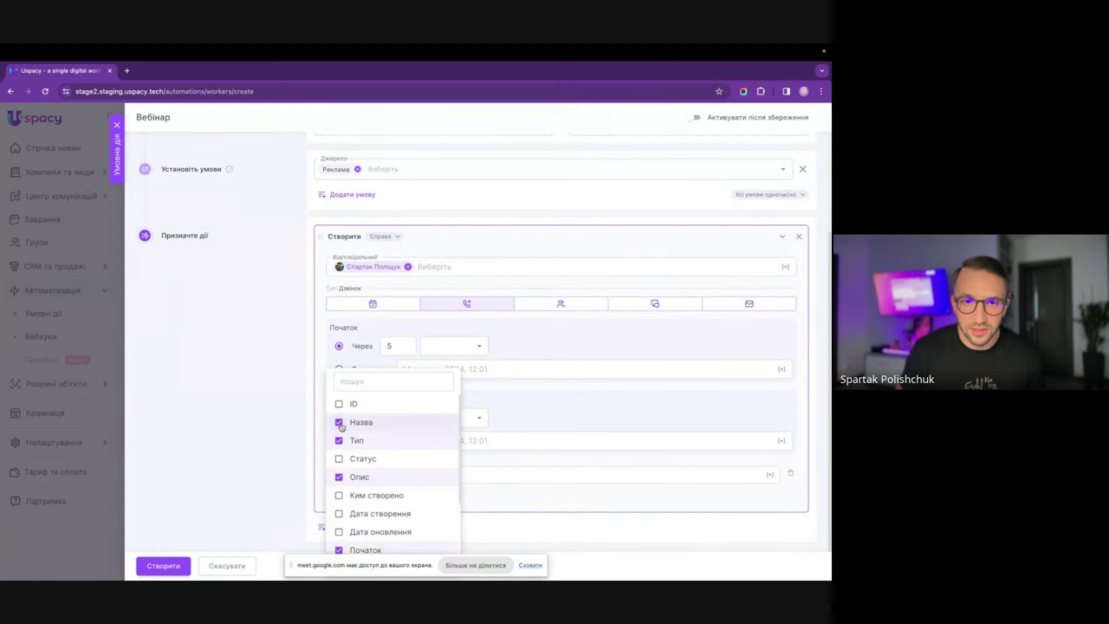
click(500, 479)
Enter "Необхідно обробити лід, виявити його потребу, та кваліфікувати." as the call's Опис.
click(357, 468)
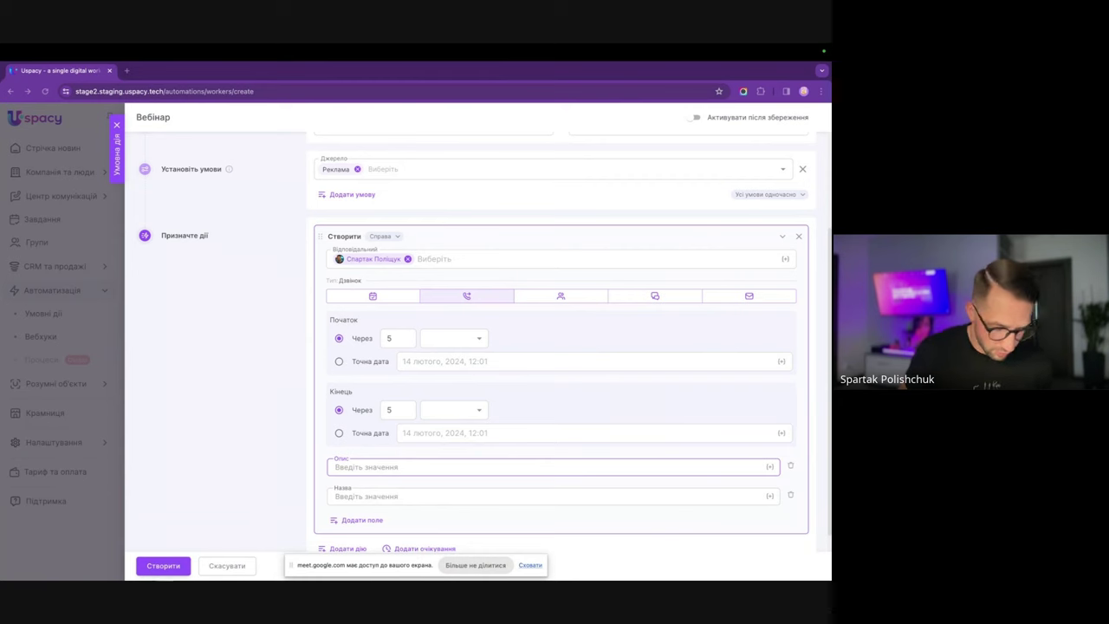
click(402, 470)
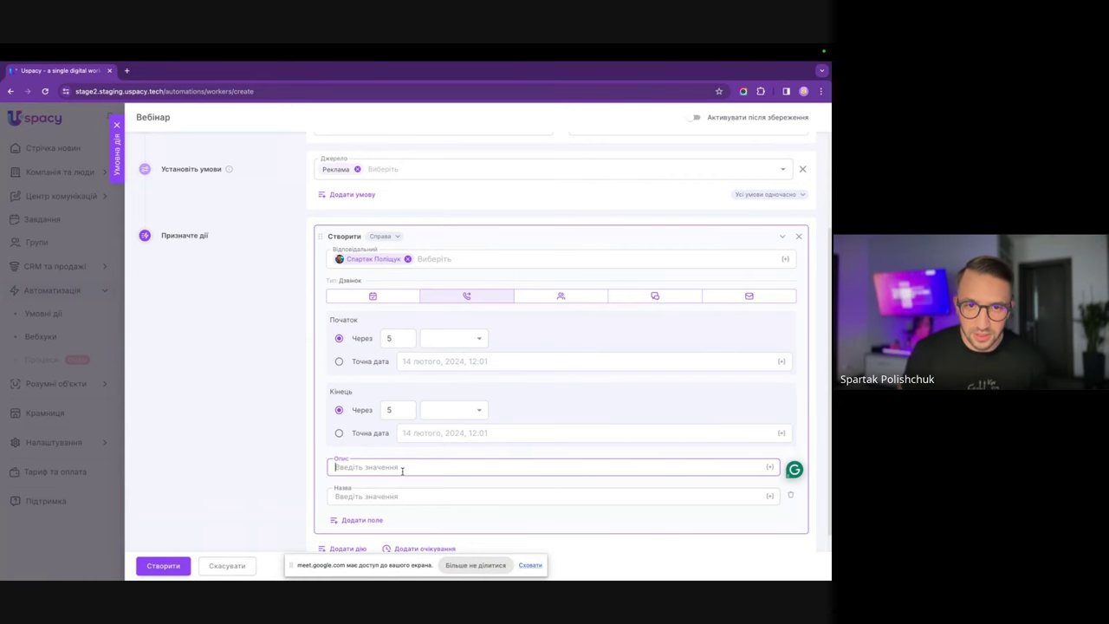
text(Необхідно обробити лід, виявити його потребу, та кваліфікувати.)
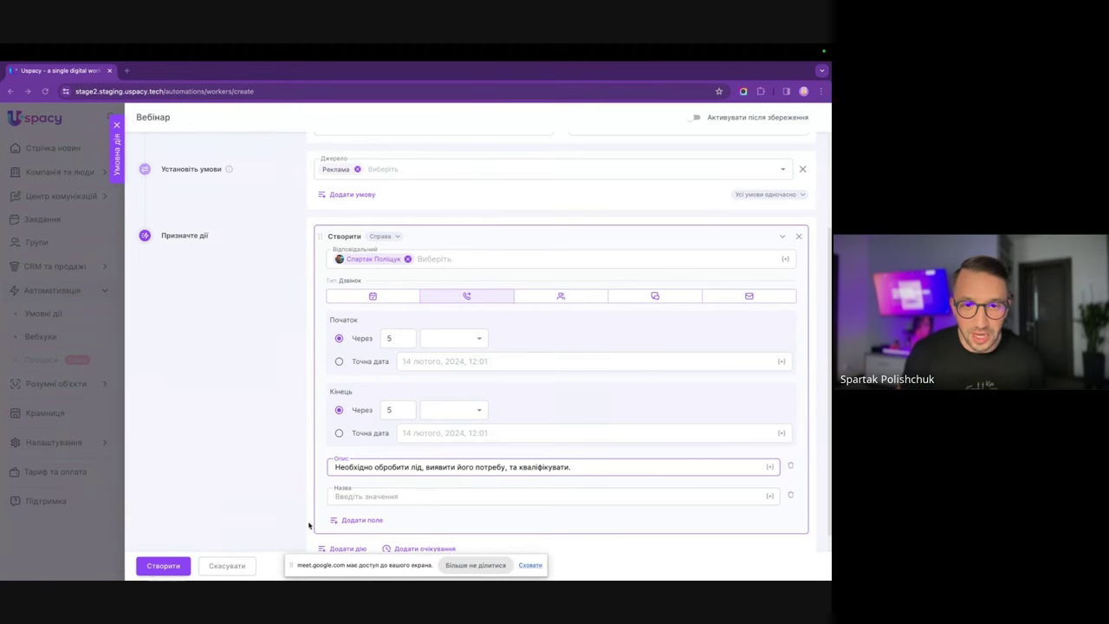
Set the call's Назва to "Обробити лід -" followed by the Назва variable from Ліди.
text(Обробити лід -)
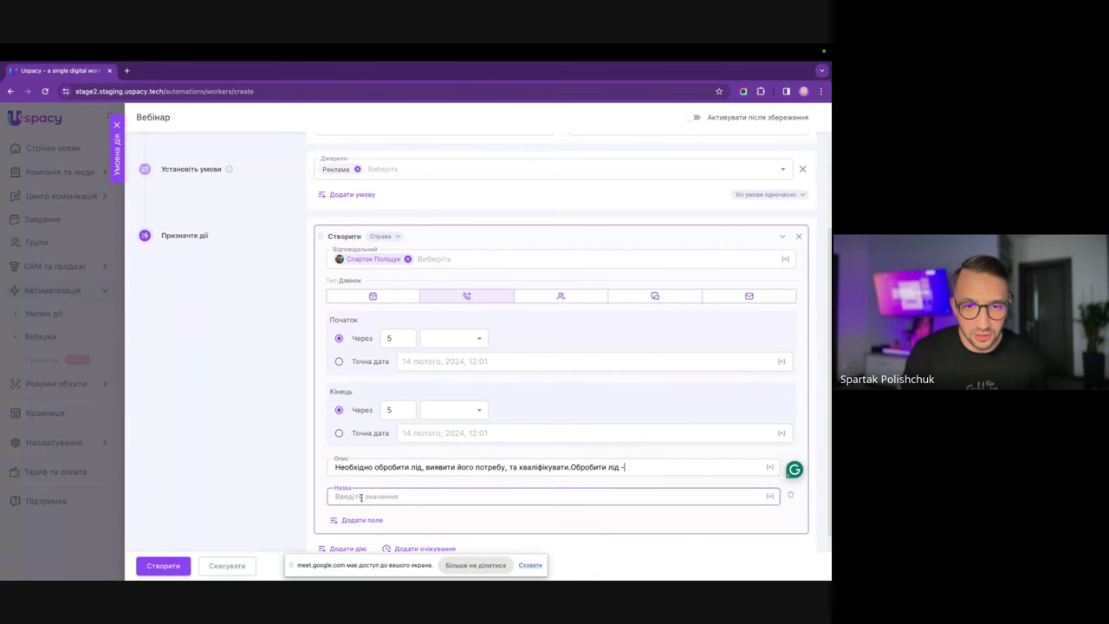
key(ctrl+z)
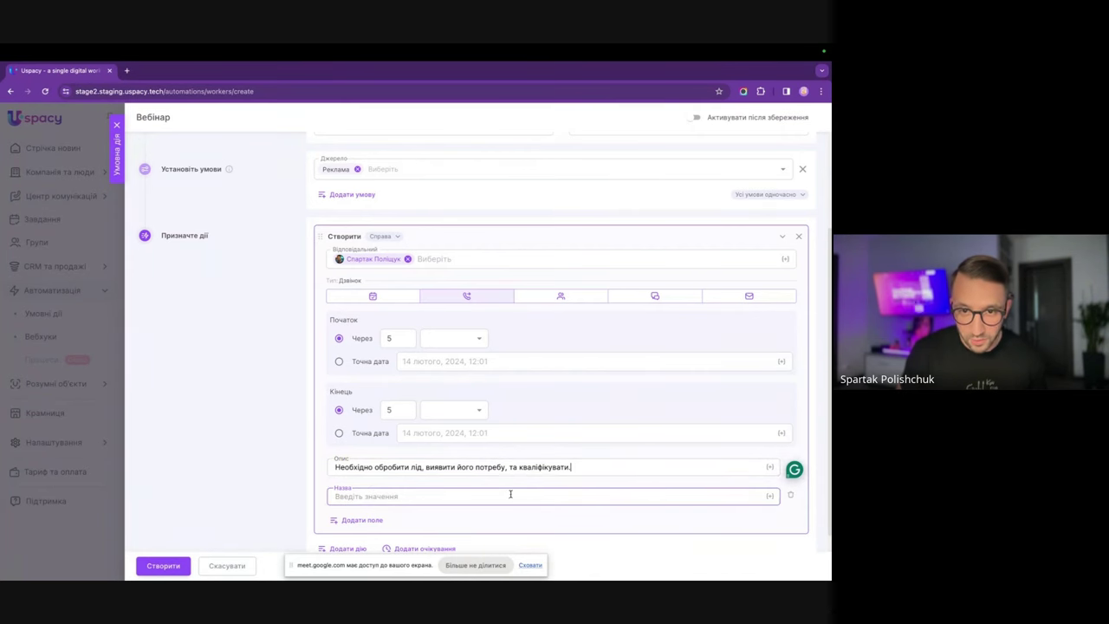
click(511, 495)
text(Обробити лід -)
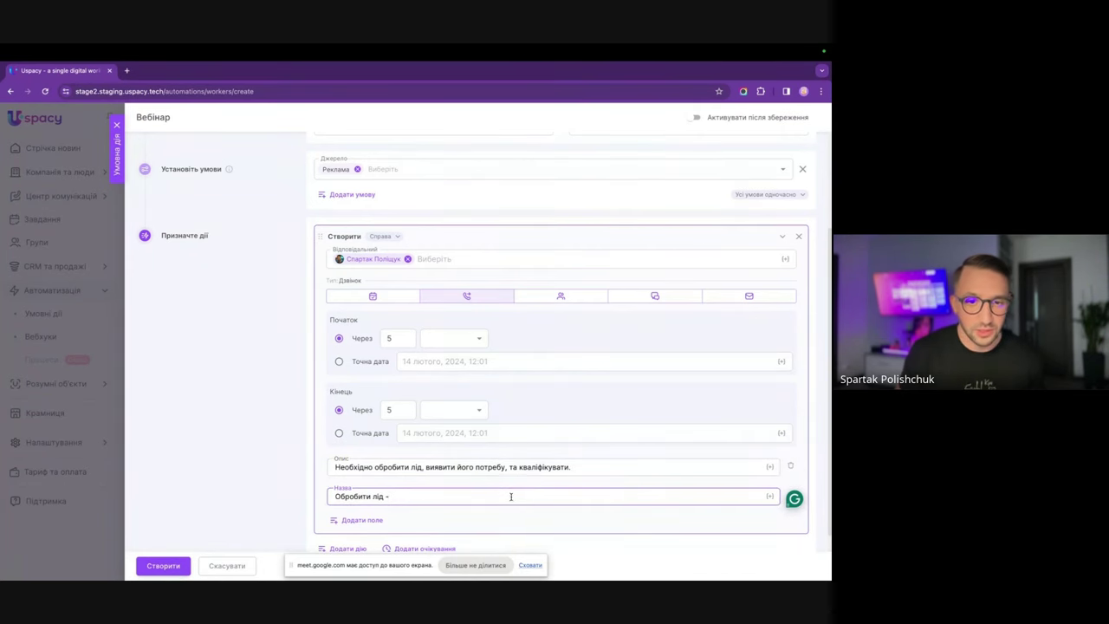
click(768, 497)
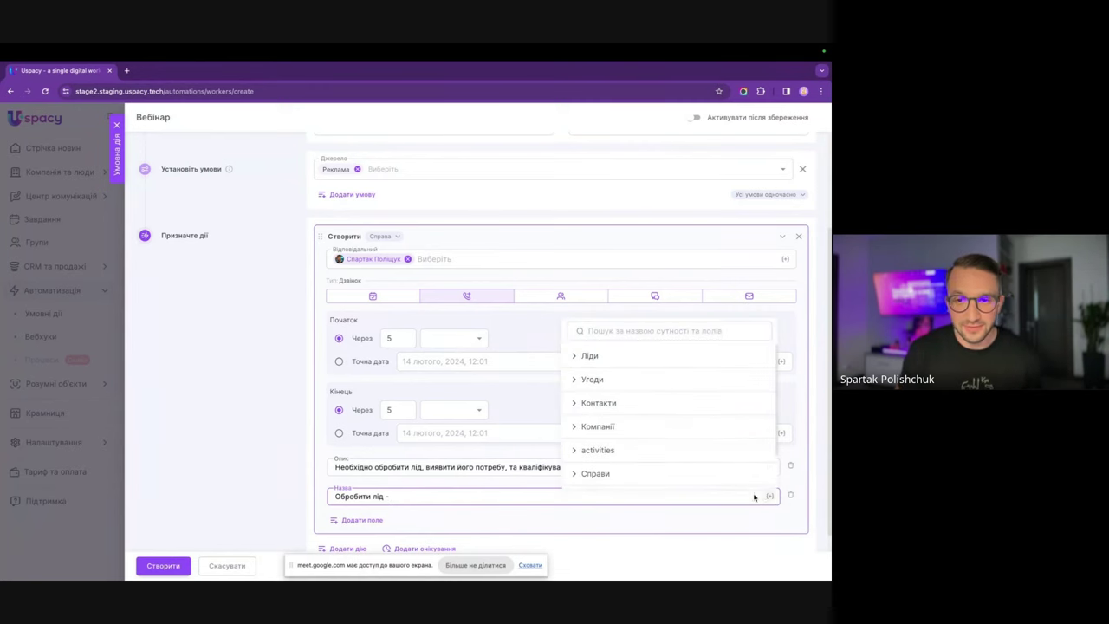
click(592, 355)
click(592, 388)
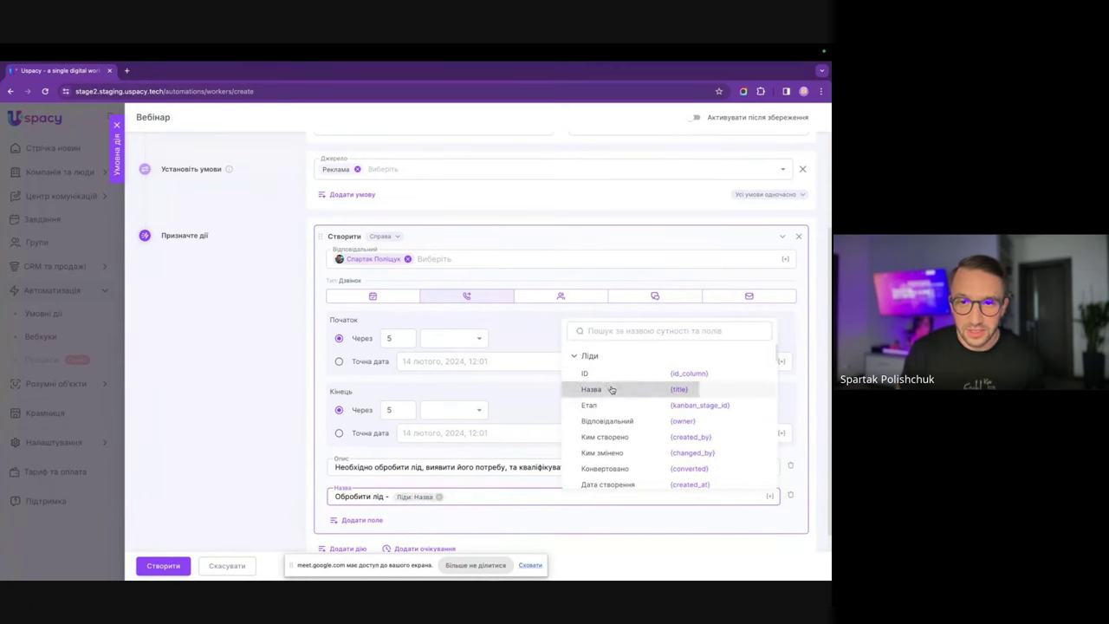
click(465, 485)
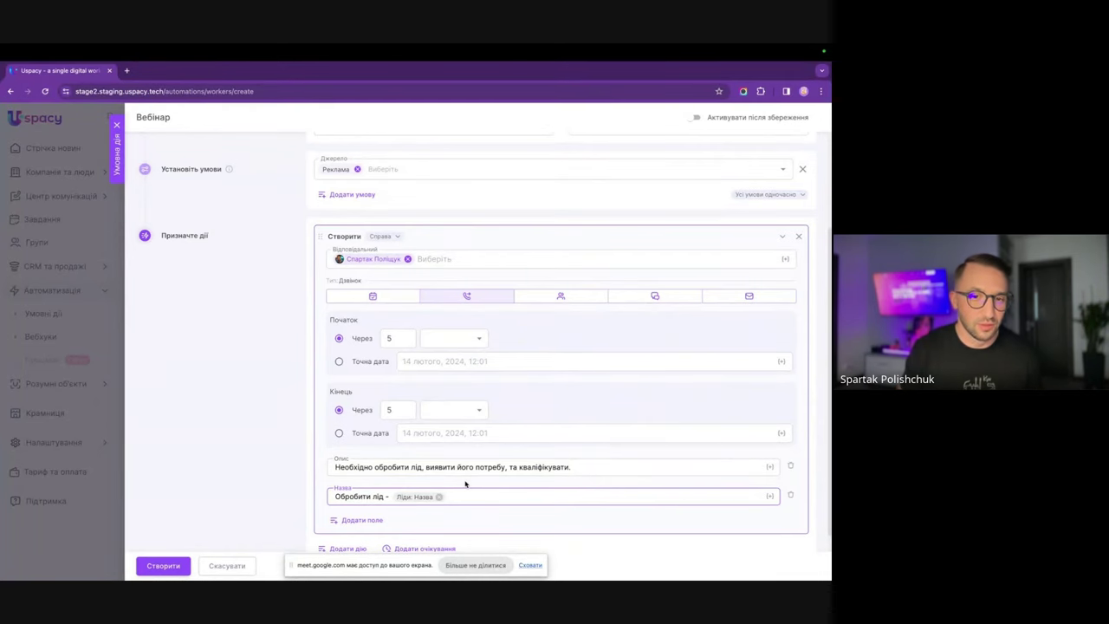
Review the trigger, condition and call settings, and create the Вебінар conditional action.
scroll(476, 477, down, 1)
scroll(485, 472, down, 1)
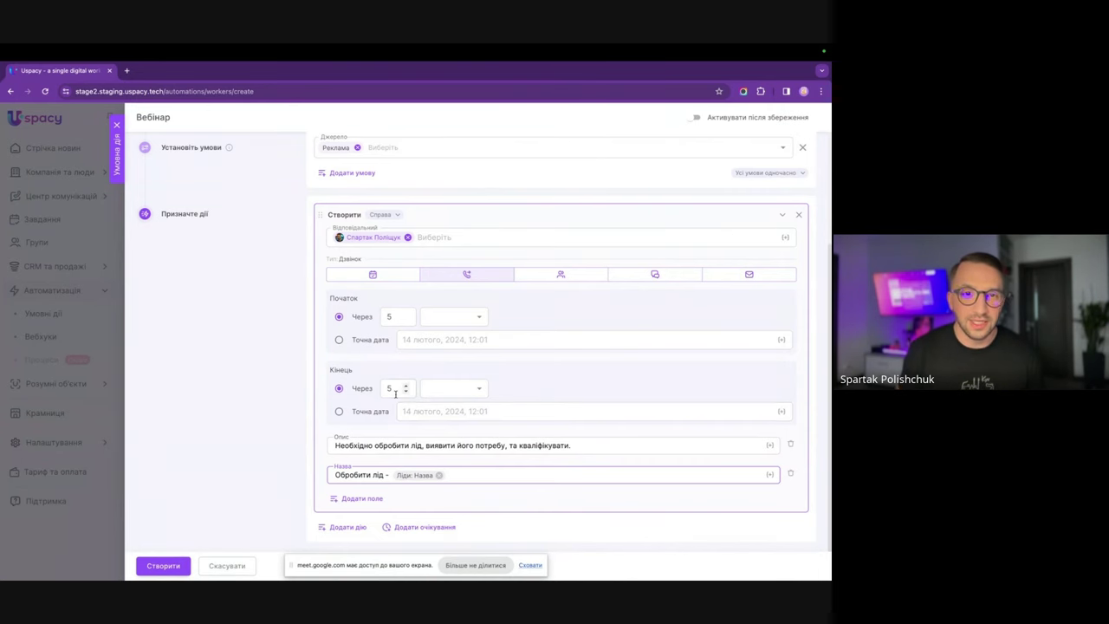
scroll(369, 437, up, 1)
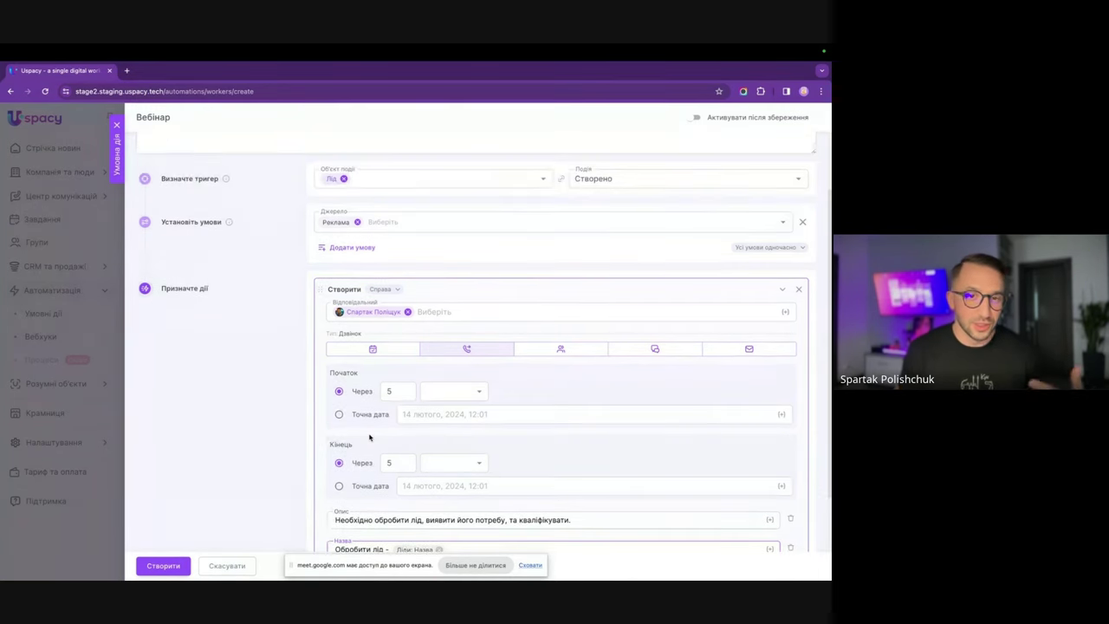
scroll(370, 437, up, 2)
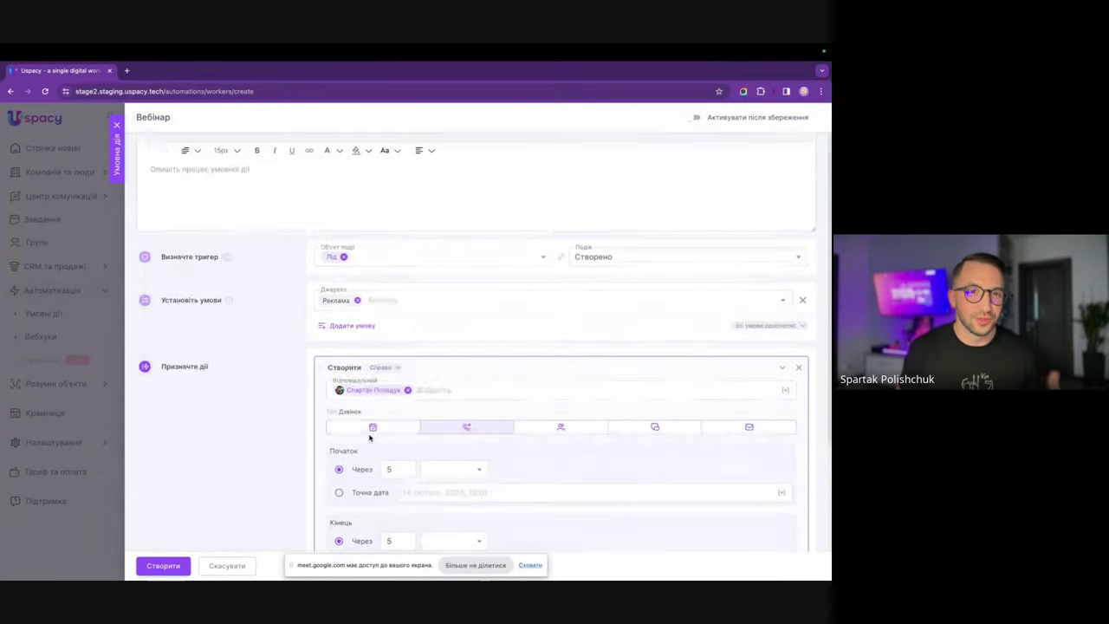
click(172, 565)
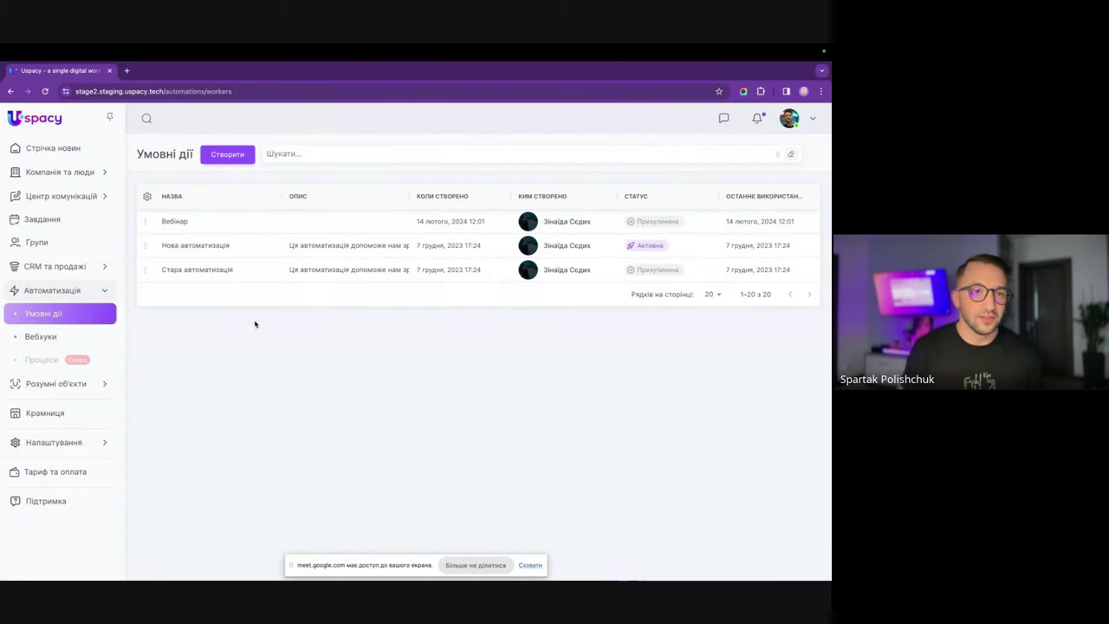
Start a new lead in the CRM's Ліди section and name it "Вебінар 365".
click(78, 274)
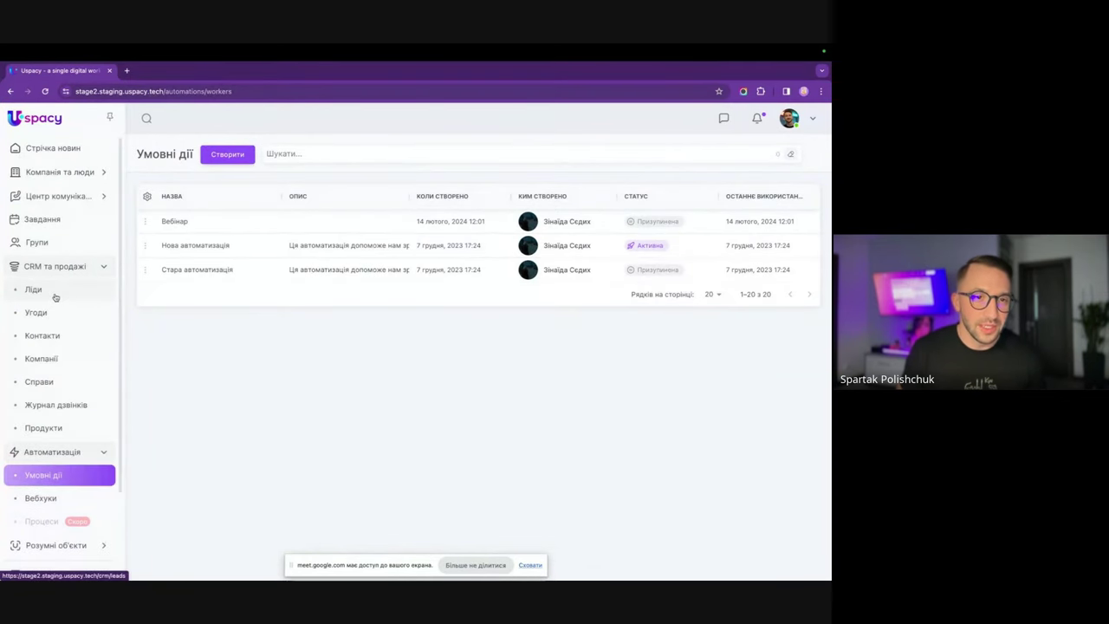
click(55, 297)
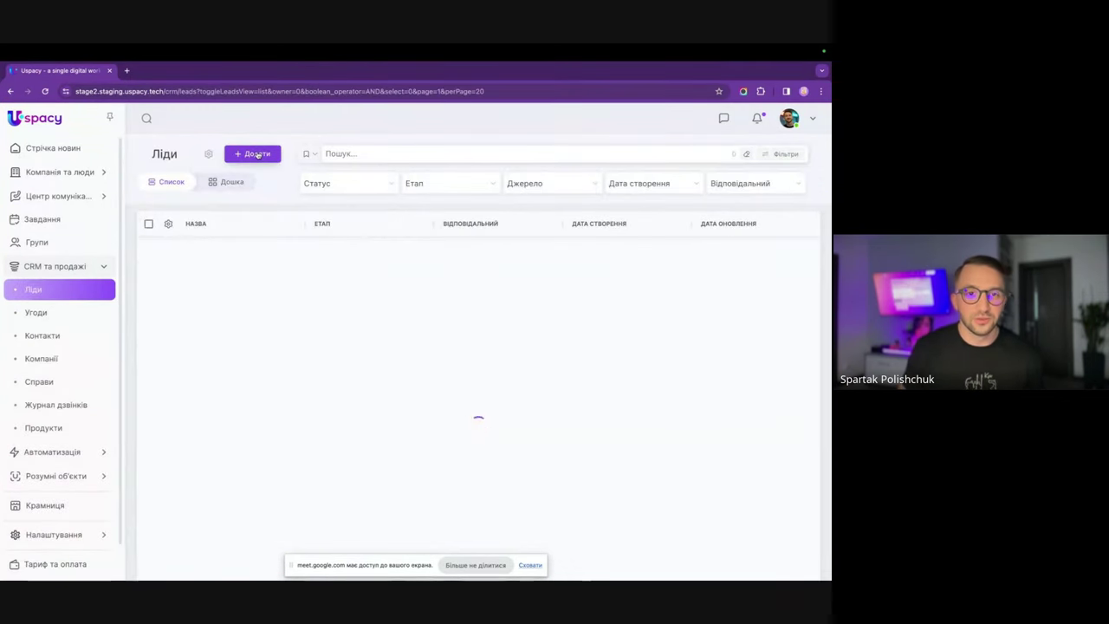
click(258, 154)
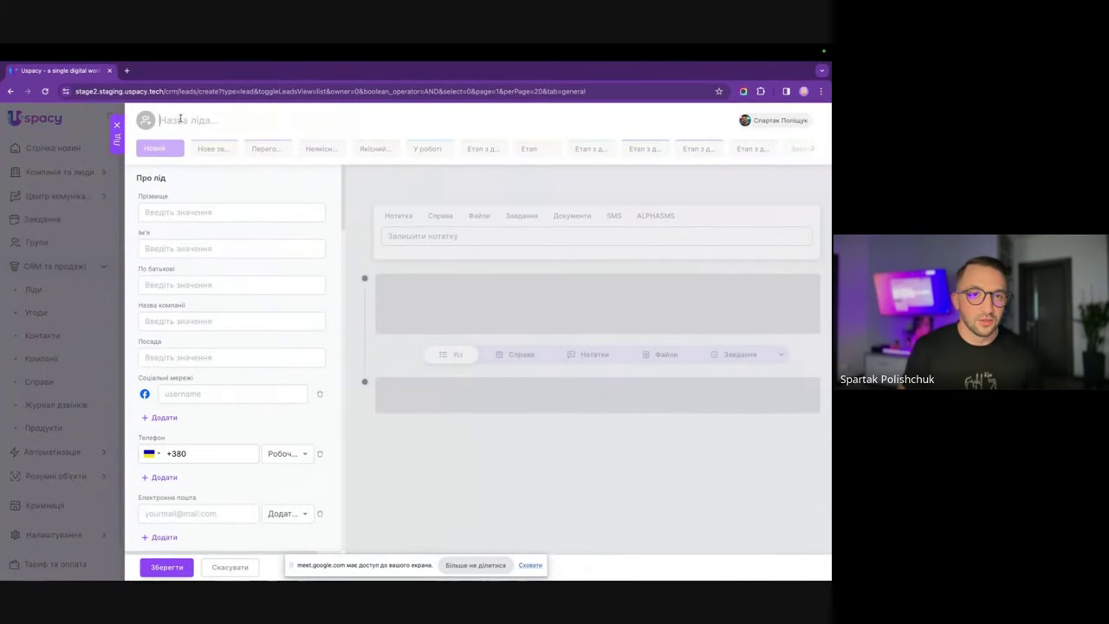
click(184, 120)
text(Вебі)
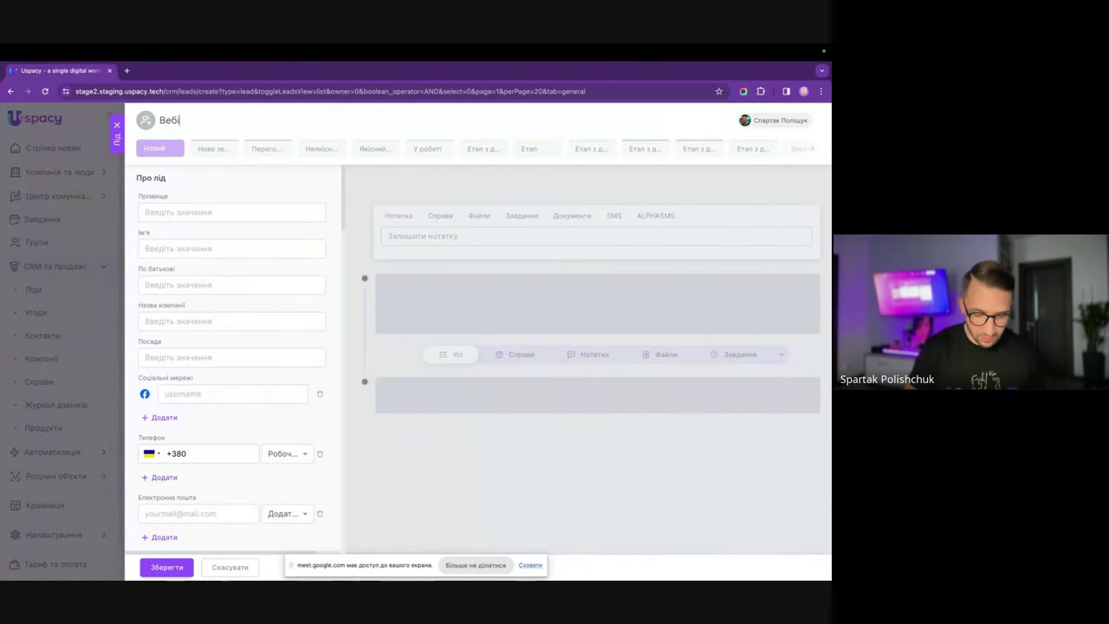
text(нар 365)
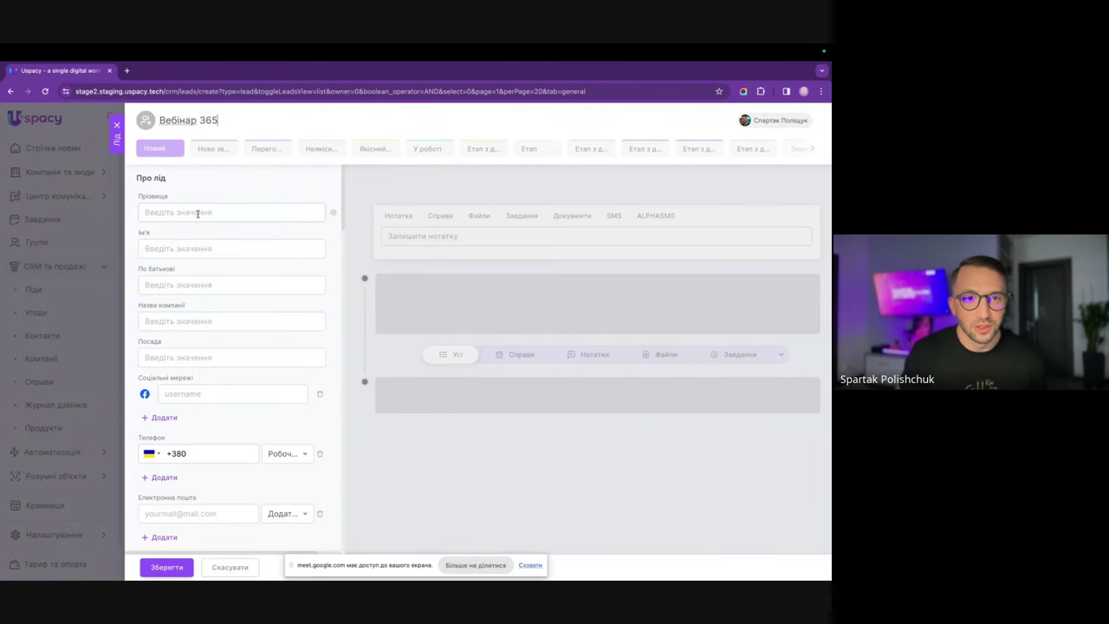
Save the new lead with Реклама as its Джерело and reload its card.
scroll(184, 302, down, 3)
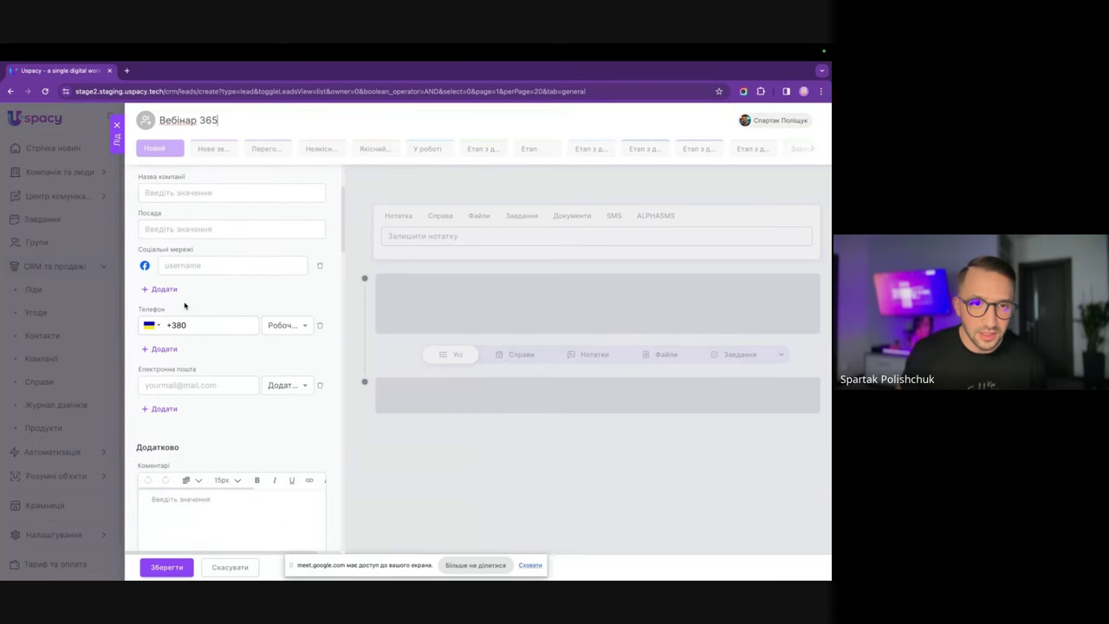
scroll(187, 305, down, 4)
click(185, 417)
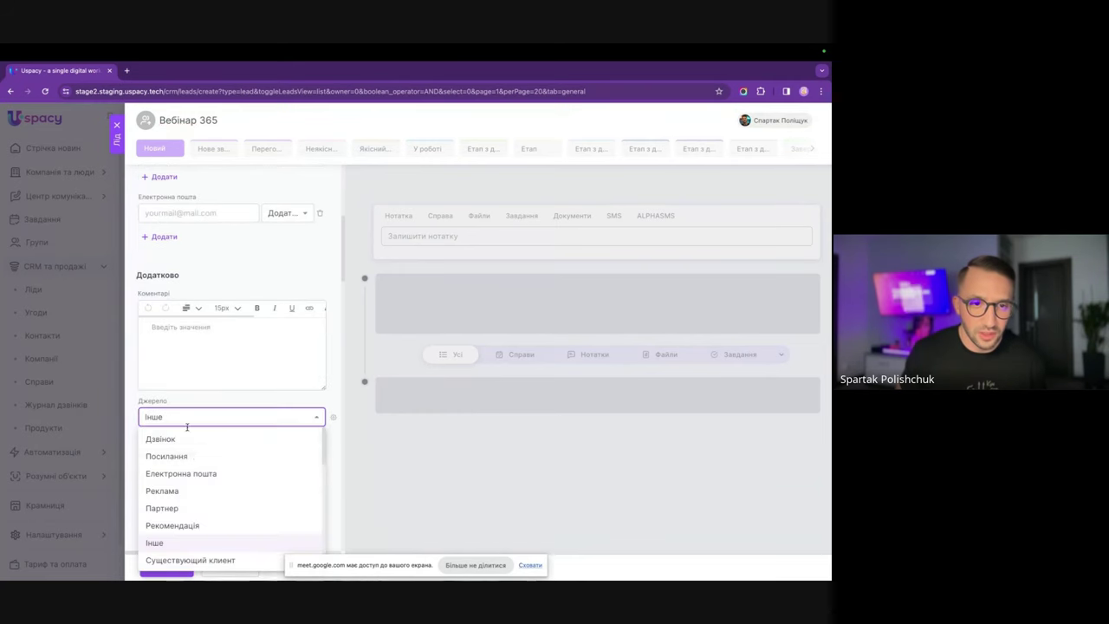
click(220, 487)
click(221, 398)
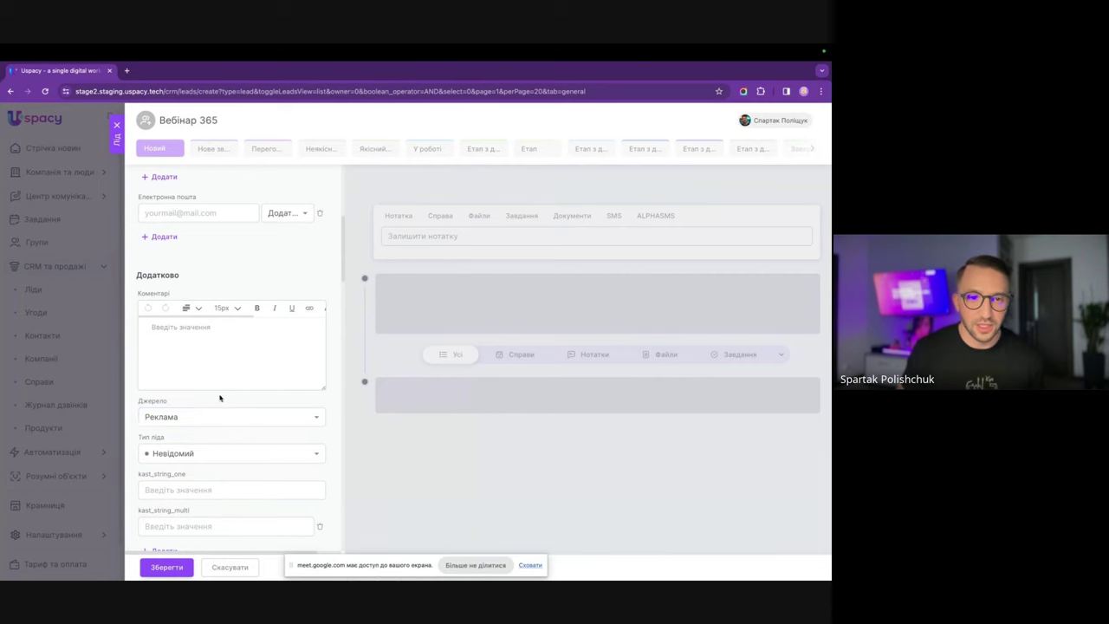
click(177, 567)
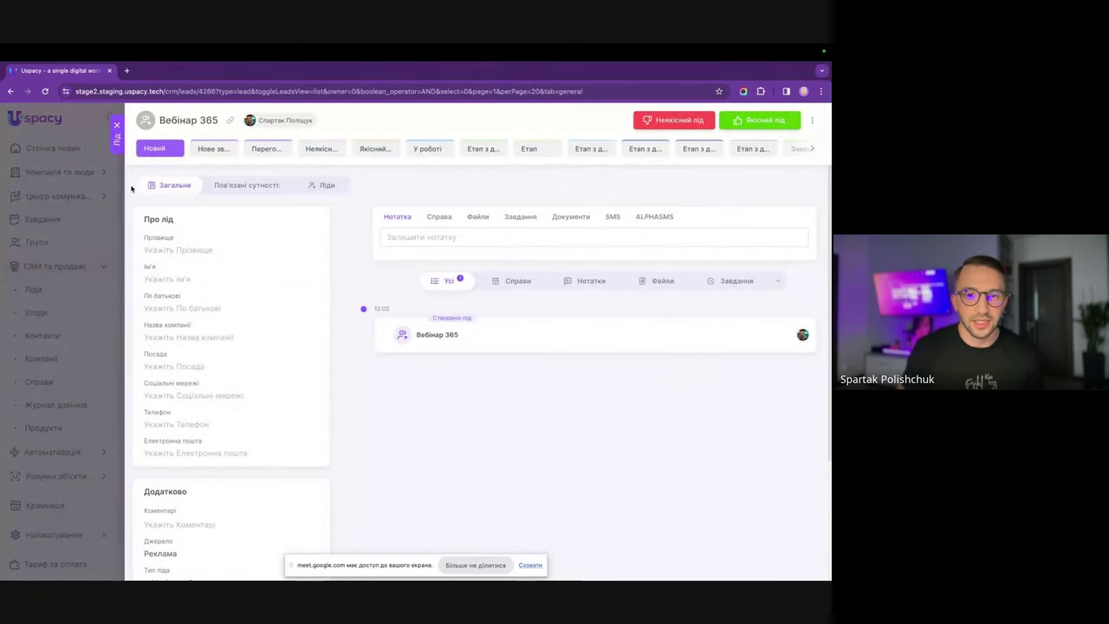
click(46, 91)
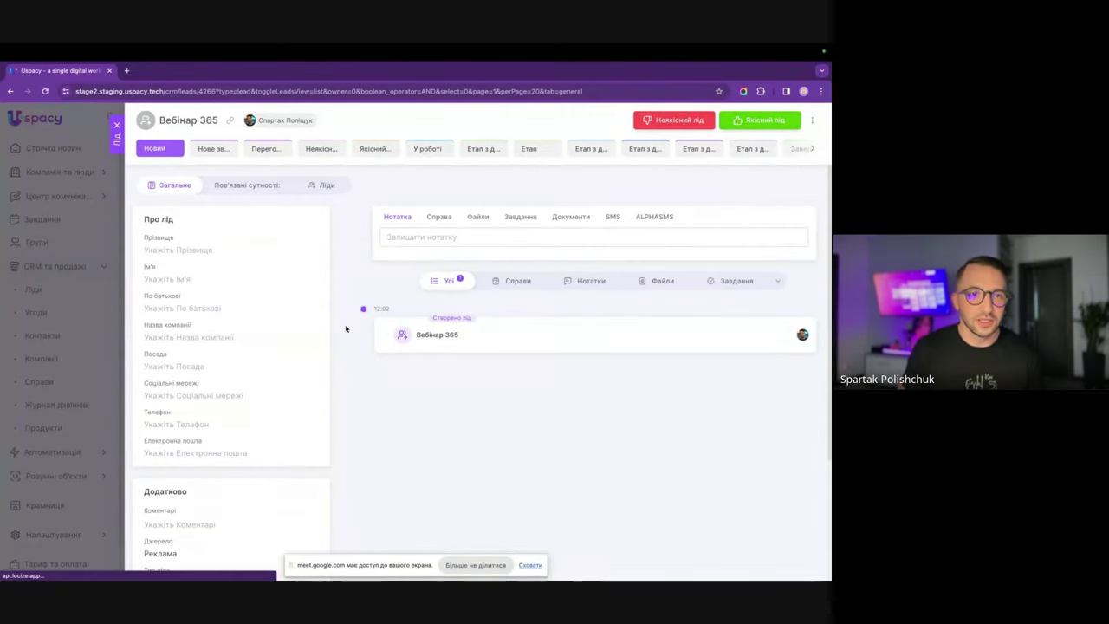